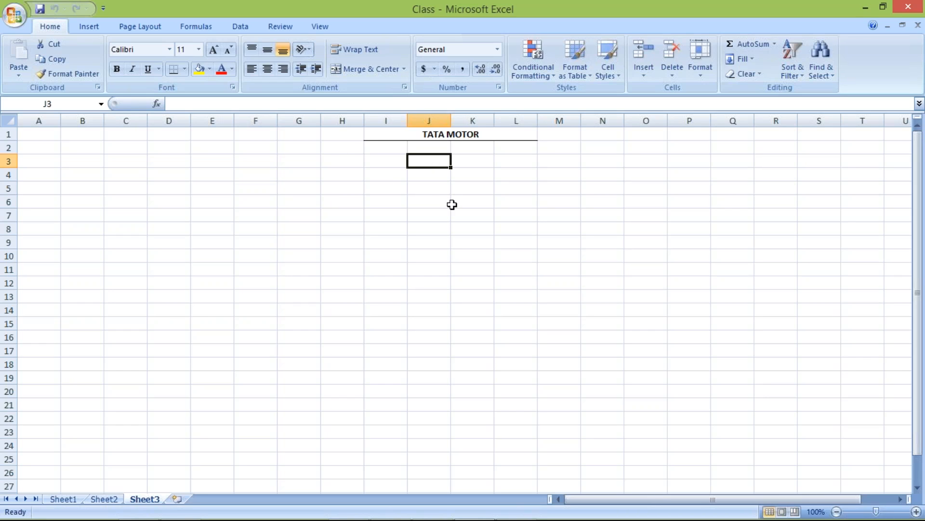
Step: Enter the account XYZ LTD in cell J3 and its posting side CR. in K3
{"action": "left_click", "coordinate": [430, 188]}
{"action": "left_click", "coordinate": [421, 160]}
{"action": "type", "text": "XY"}
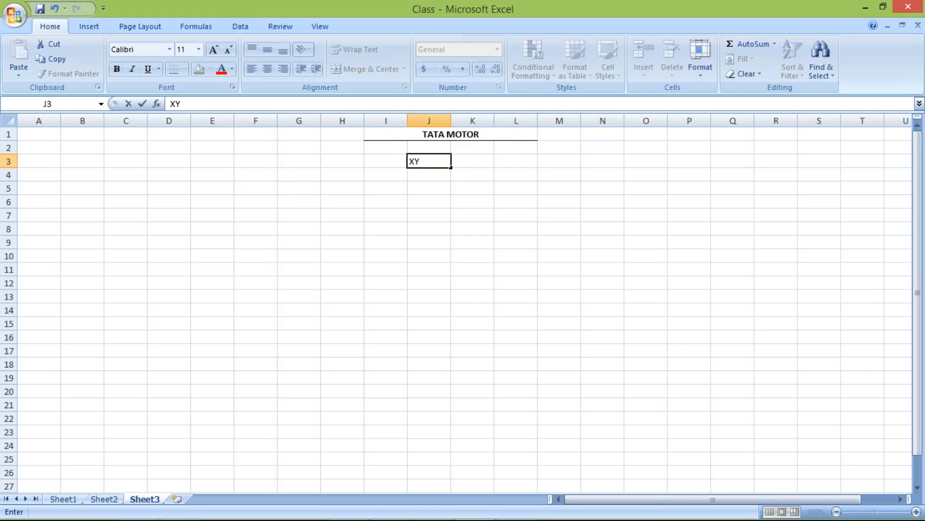
{"action": "type", "text": "Z LTD"}
{"action": "key", "text": "Tab"}
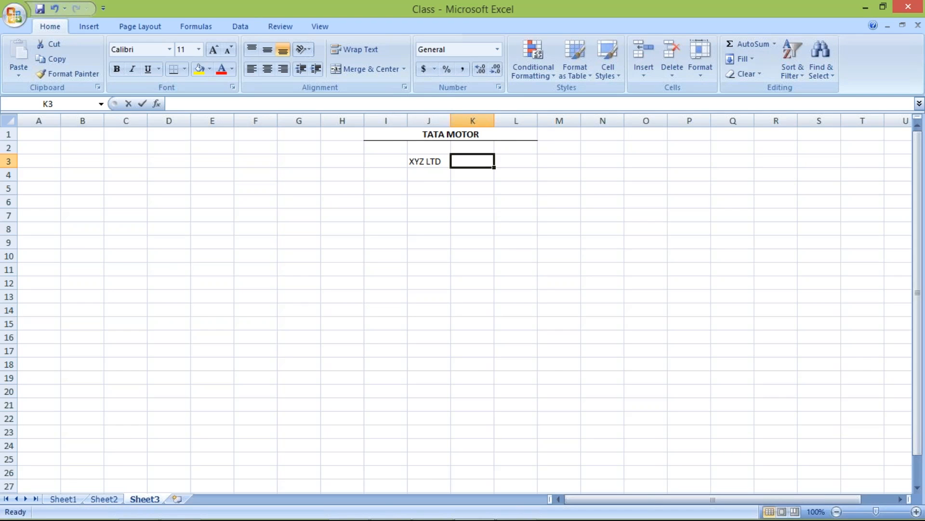
{"action": "type", "text": "CR,"}
{"action": "key", "text": "BackSpace"}
{"action": "type", "text": "."}
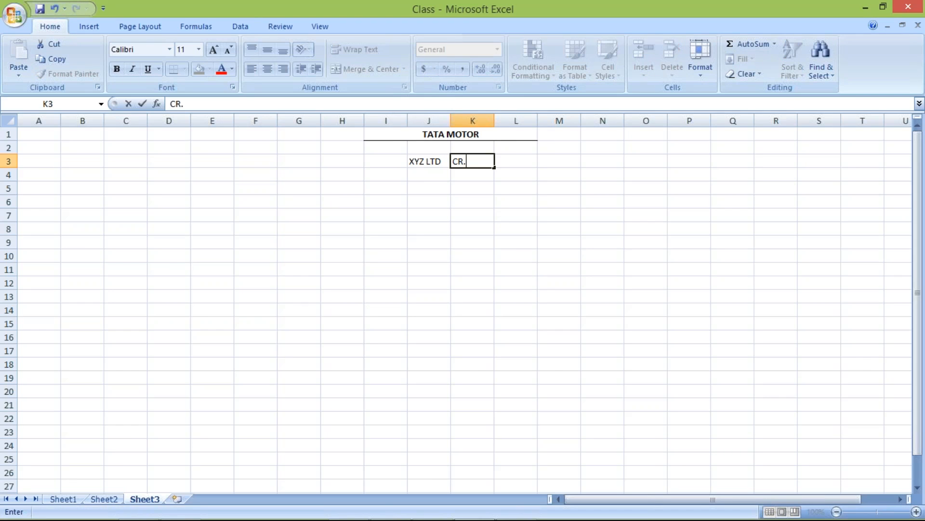
{"action": "key", "text": "Return"}
Step: Enter the account RENT ACT in cell J4 and its posting side DR. in K4
{"action": "type", "text": "REN"}
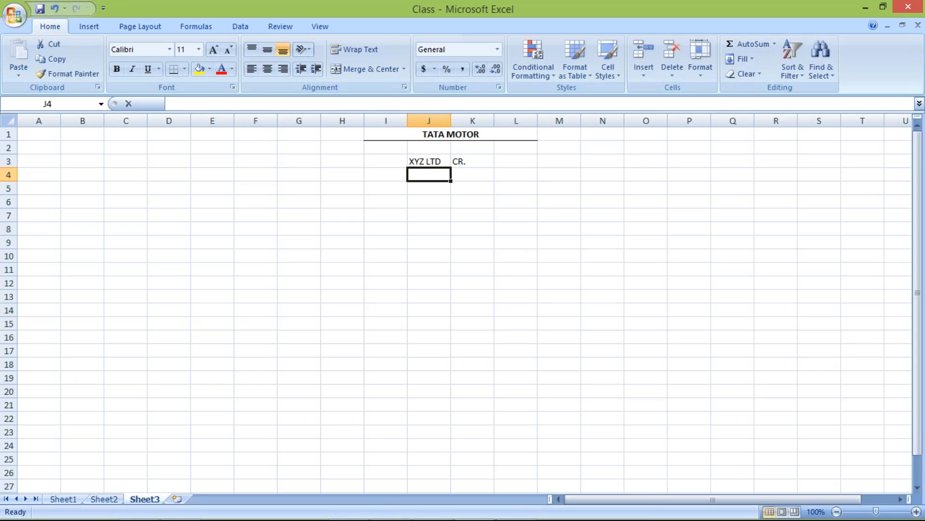
{"action": "type", "text": "T ACT"}
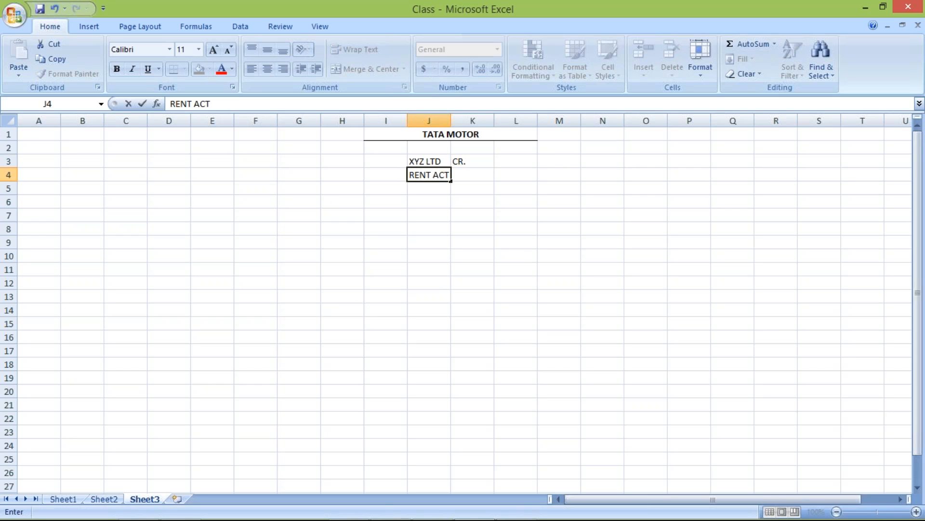
{"action": "key", "text": "Tab"}
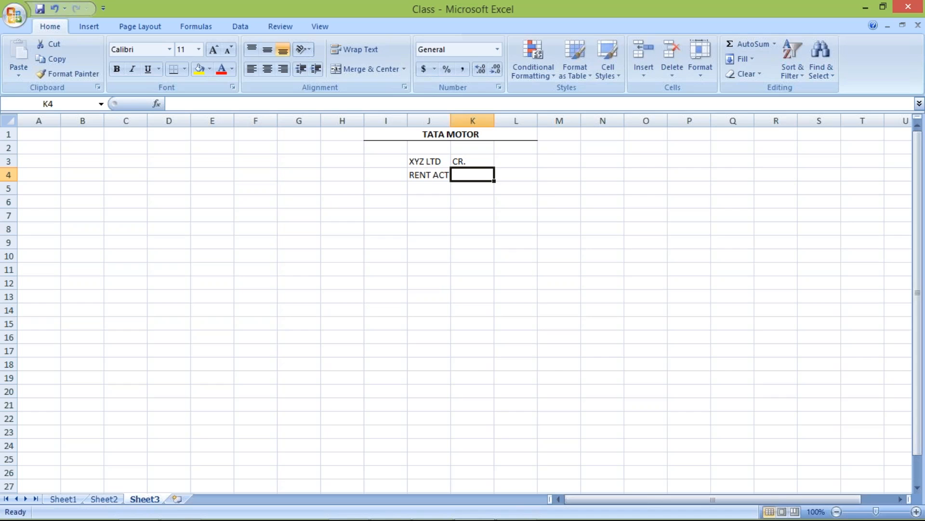
{"action": "type", "text": "DR."}
{"action": "key", "text": "Return"}
Step: Move the XYZ LTD and CR. entries from J3:K3 to J5:K5, below the RENT ACT row
{"action": "left_click_drag", "start_coordinate": [422, 165], "coordinate": [469, 162]}
{"action": "key", "text": "ctrl+c"}
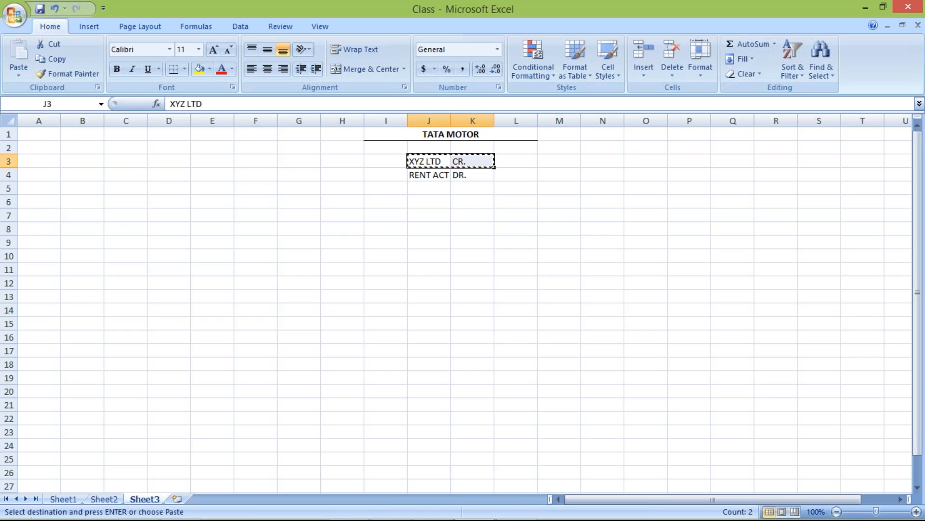
{"action": "left_click", "coordinate": [424, 188]}
{"action": "key", "text": "ctrl+v"}
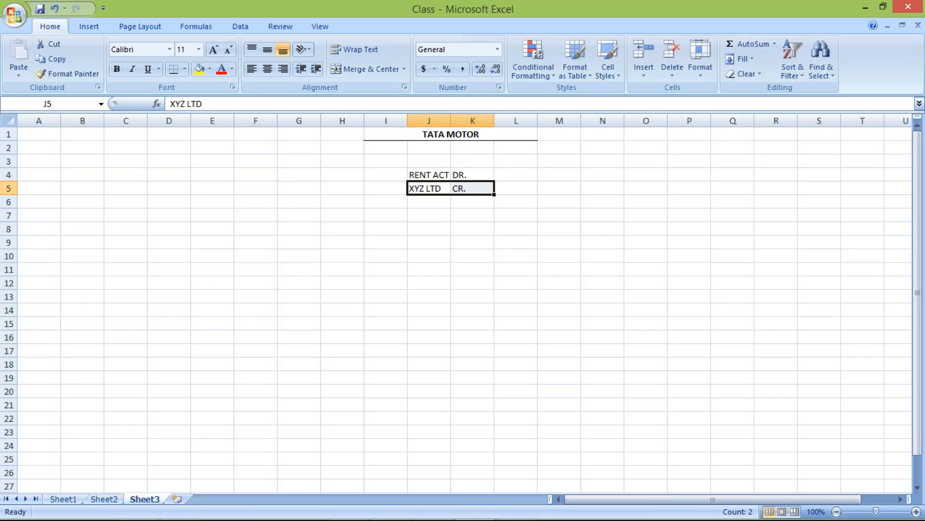
{"action": "left_click", "coordinate": [436, 213]}
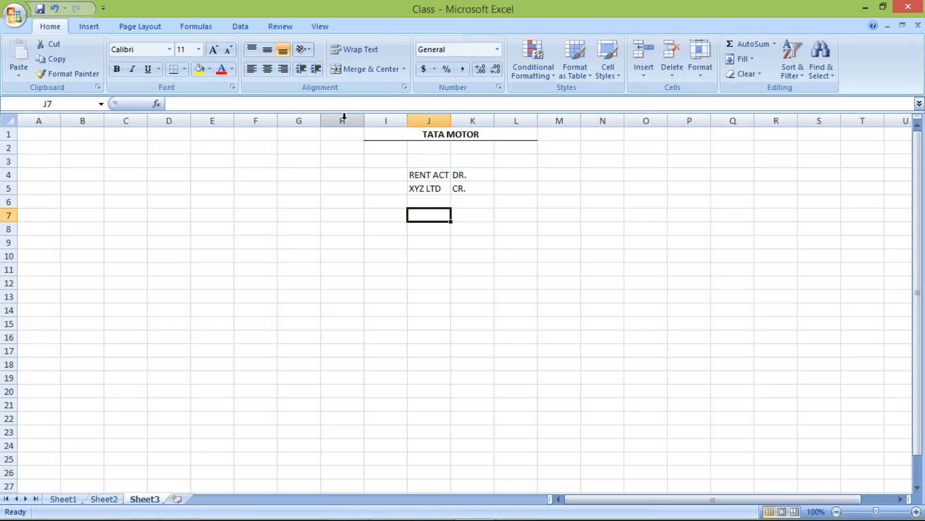
Step: Center the contents of columns H through M horizontally
{"action": "left_click_drag", "start_coordinate": [344, 120], "coordinate": [578, 120]}
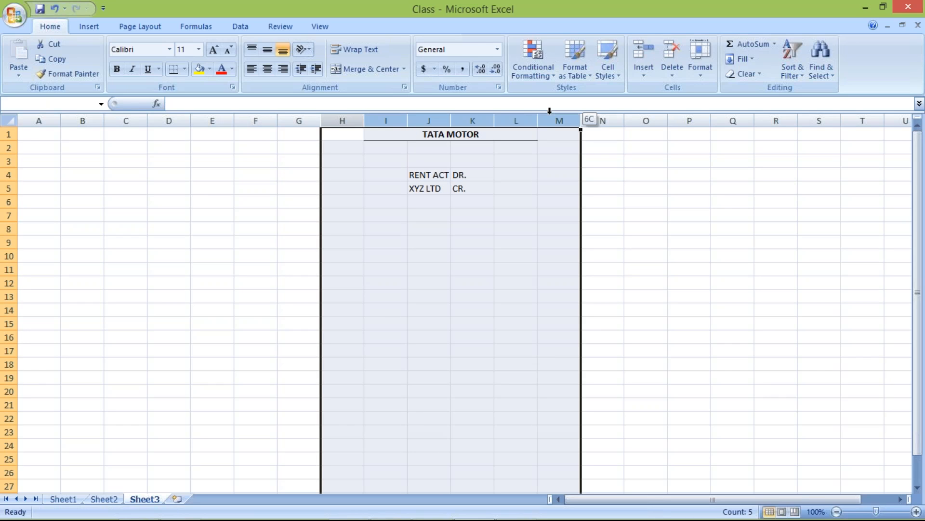
{"action": "left_click", "coordinate": [268, 69]}
{"action": "left_click", "coordinate": [248, 227]}
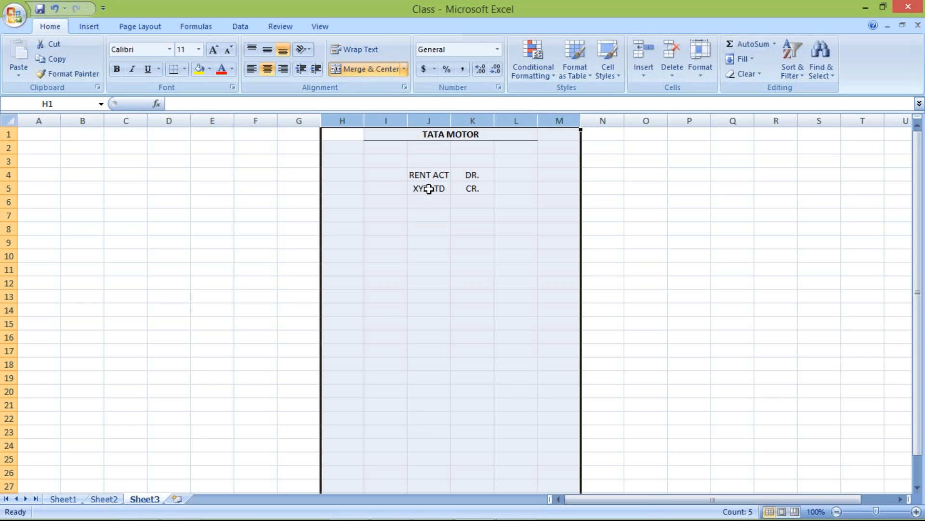
{"action": "left_click", "coordinate": [437, 175]}
{"action": "left_click", "coordinate": [472, 175]}
{"action": "left_click", "coordinate": [421, 187]}
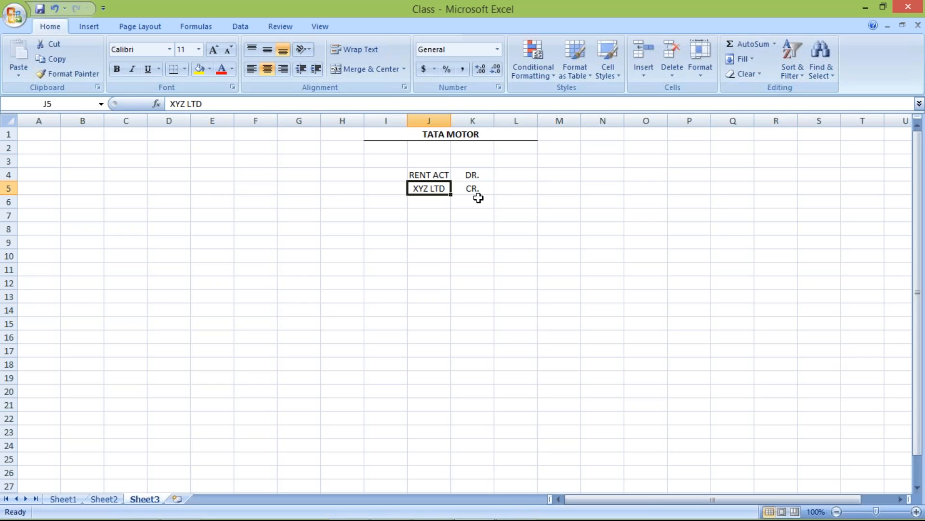
Step: Enter the amount 10000 for both the RENT ACT and XYZ LTD rows in cells L4 and L5
{"action": "left_click", "coordinate": [531, 176]}
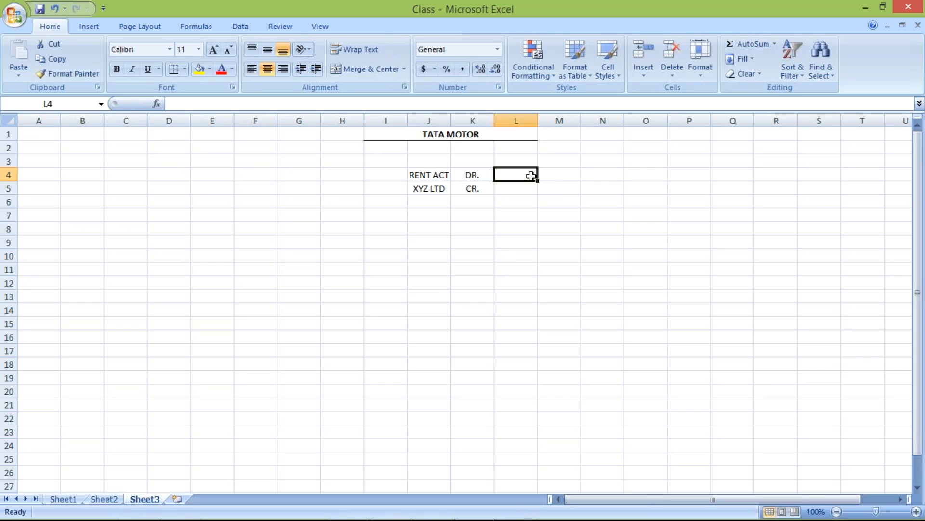
{"action": "type", "text": "10000"}
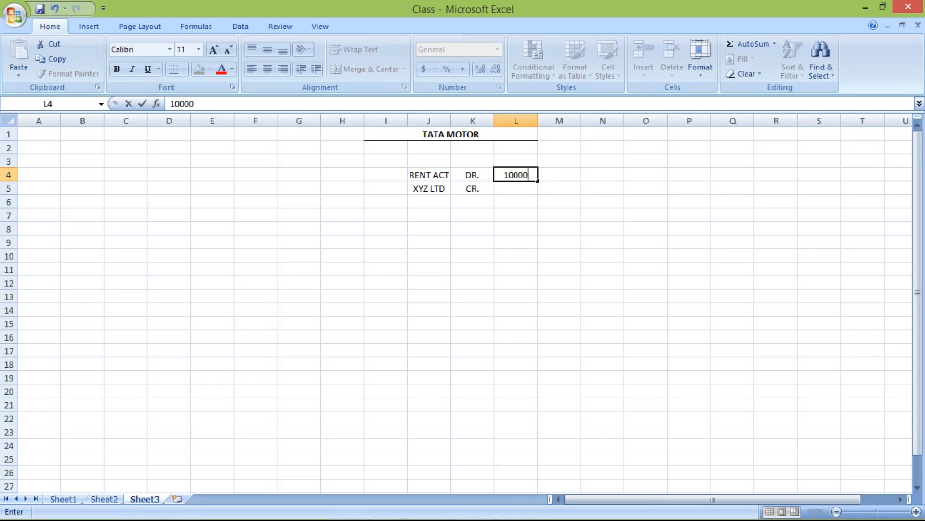
{"action": "key", "text": "Return"}
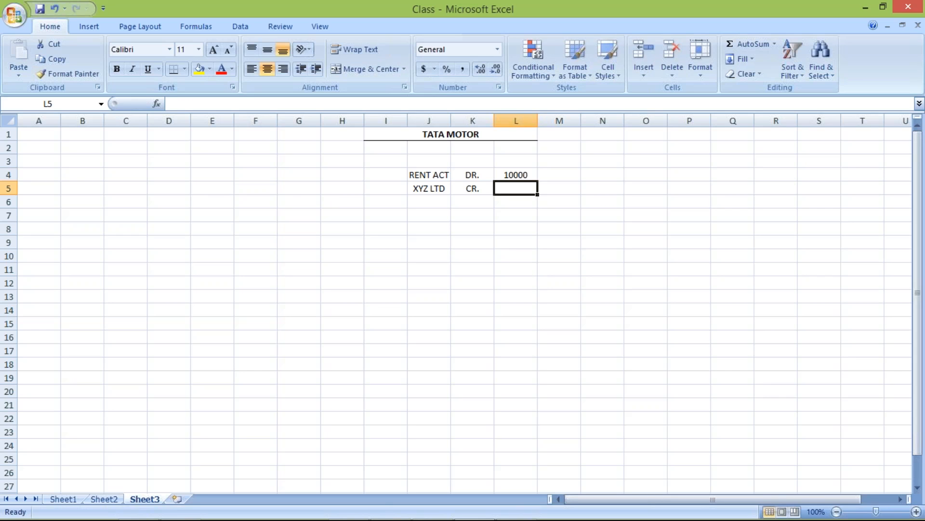
{"action": "type", "text": "10000"}
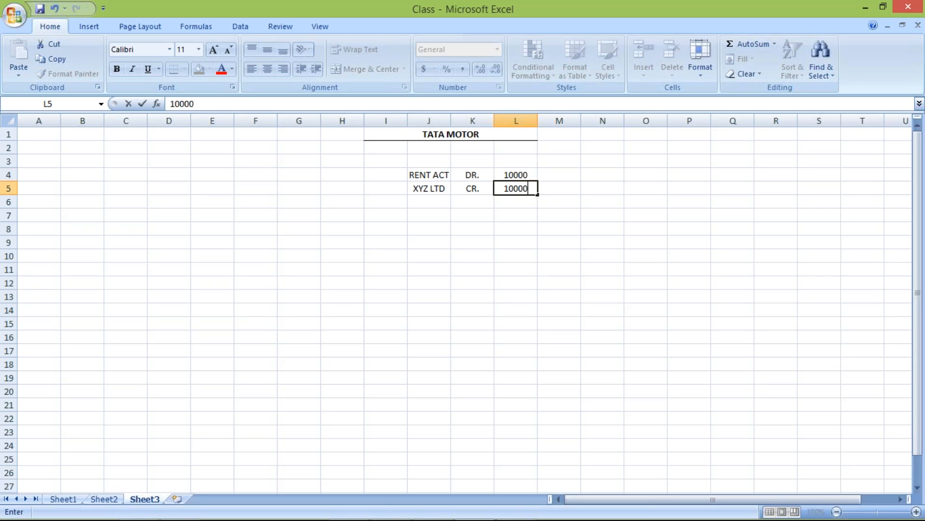
{"action": "key", "text": "Return"}
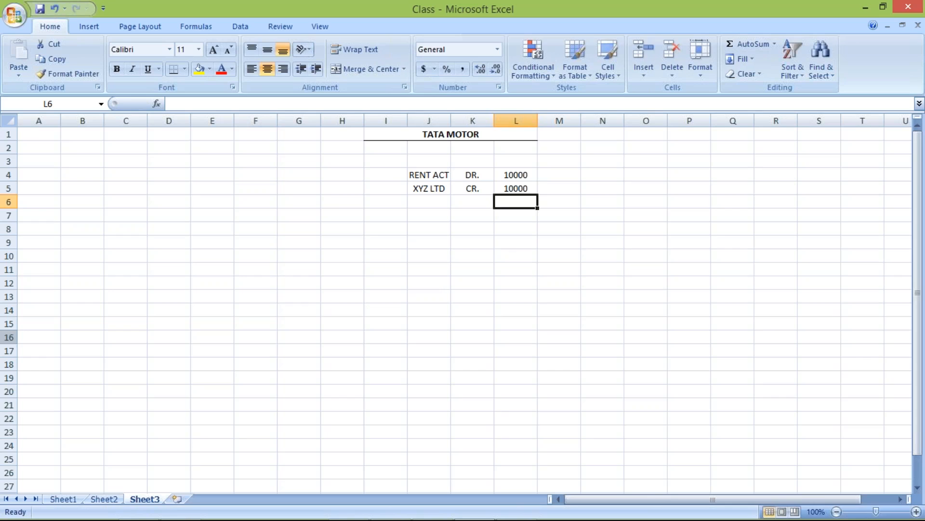
Step: Label the RENT ACT row as G/L ACT in cell I4
{"action": "left_click", "coordinate": [384, 175]}
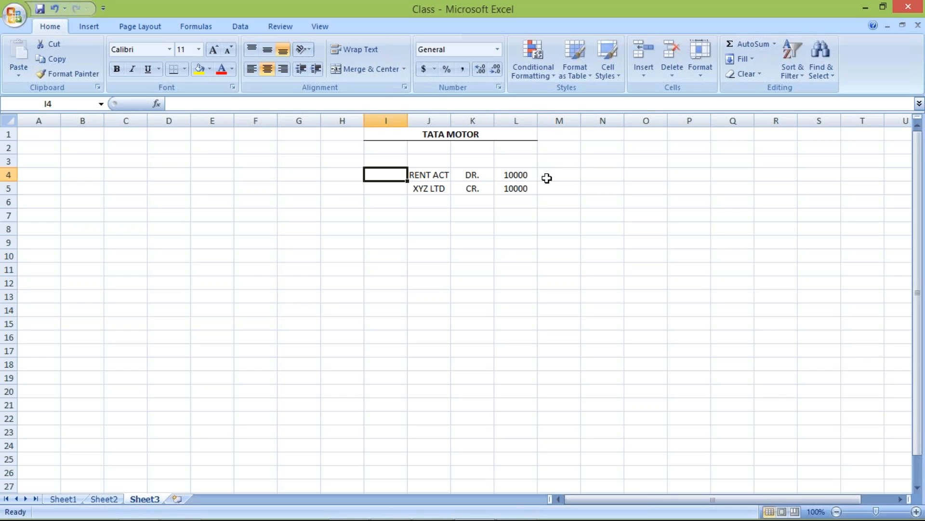
{"action": "left_click", "coordinate": [546, 177]}
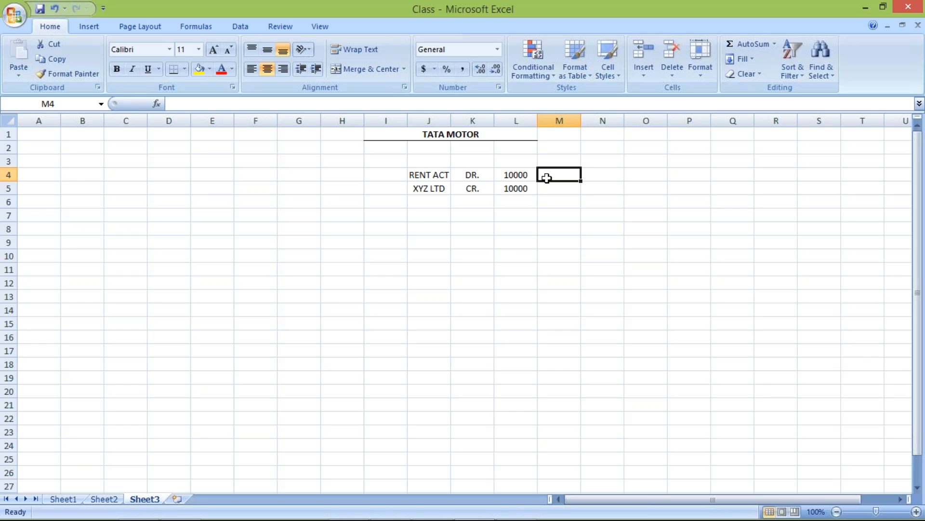
{"action": "left_click", "coordinate": [375, 174]}
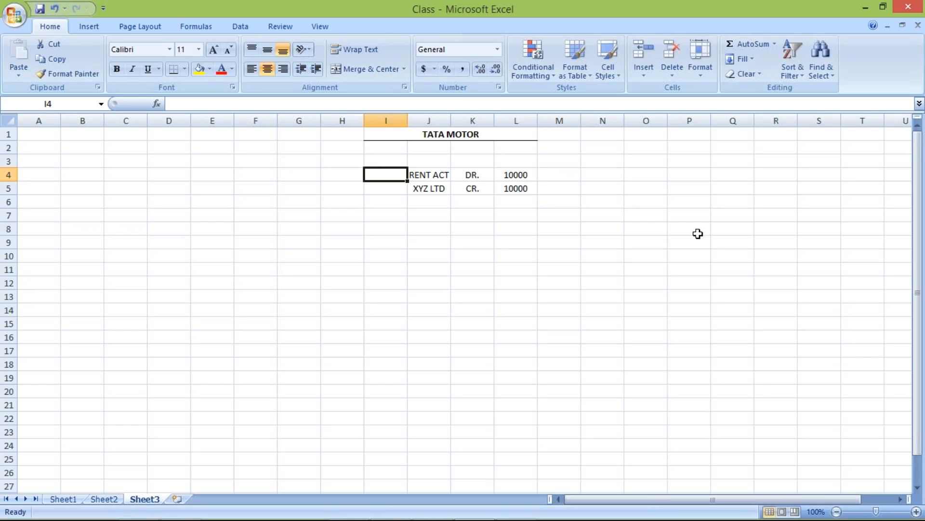
{"action": "type", "text": "G/"}
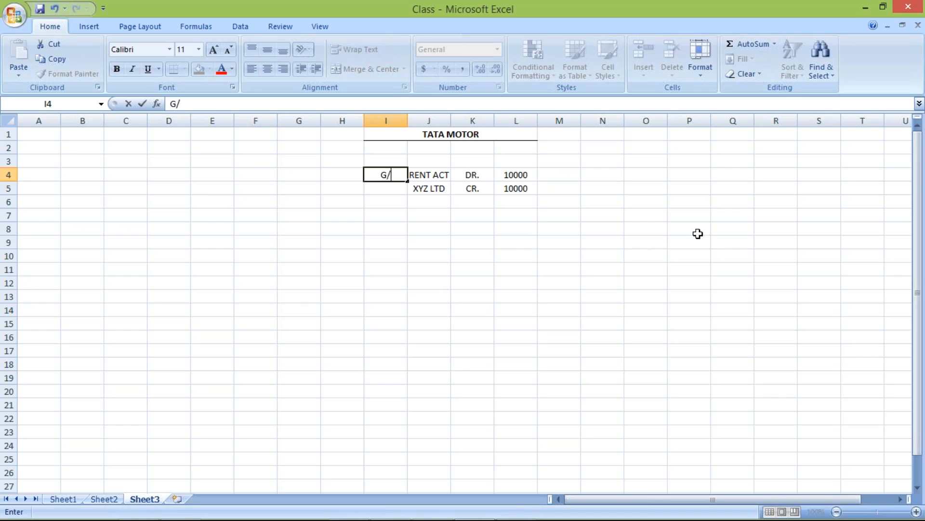
{"action": "type", "text": "L ACT"}
{"action": "key", "text": "Return"}
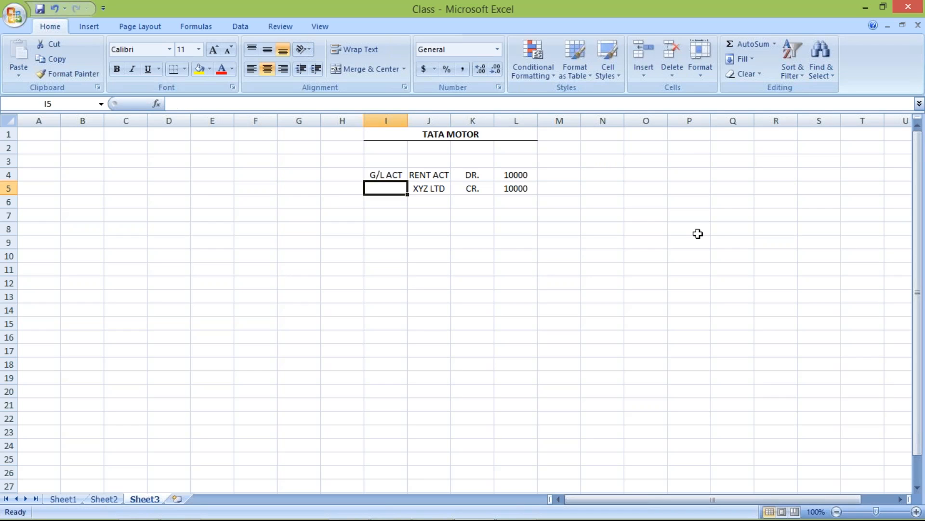
Step: Label the XYZ LTD row as VENDOR in cell I5
{"action": "left_click", "coordinate": [388, 171]}
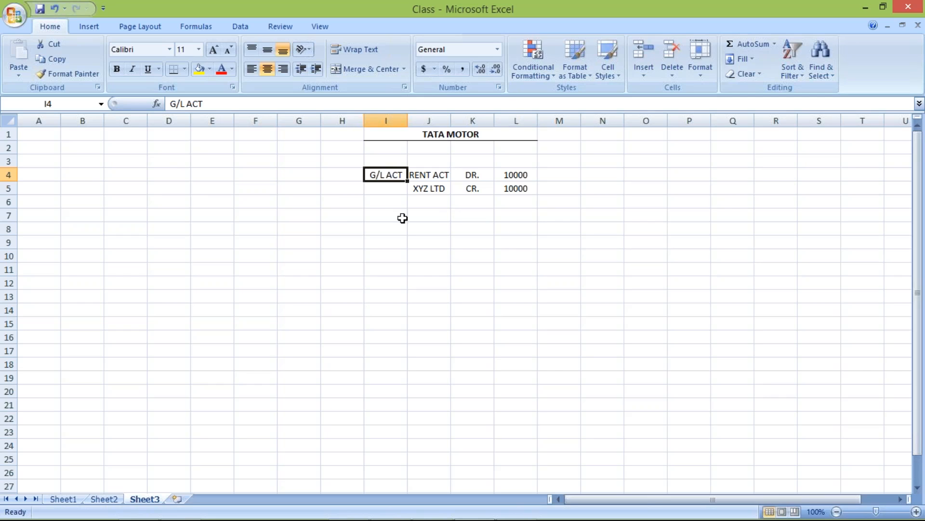
{"action": "left_click", "coordinate": [432, 189]}
{"action": "left_click", "coordinate": [381, 191]}
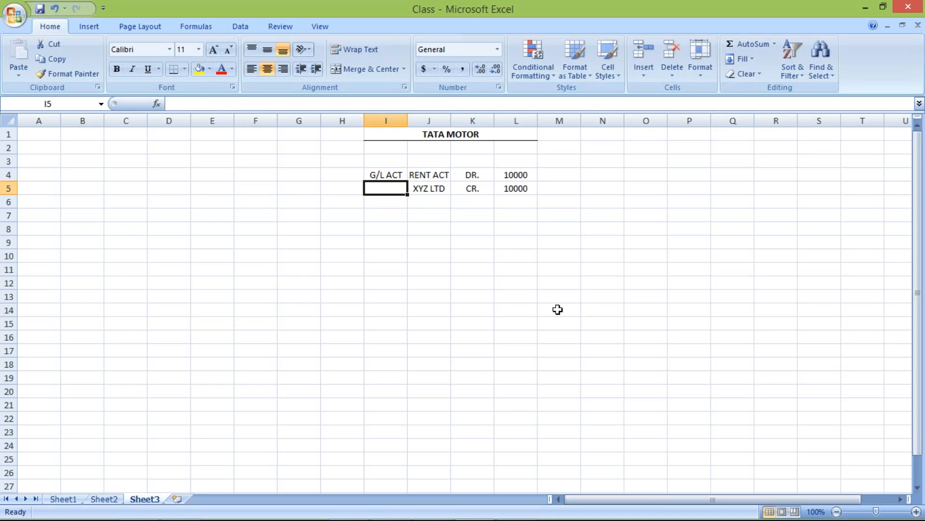
{"action": "type", "text": "VE"}
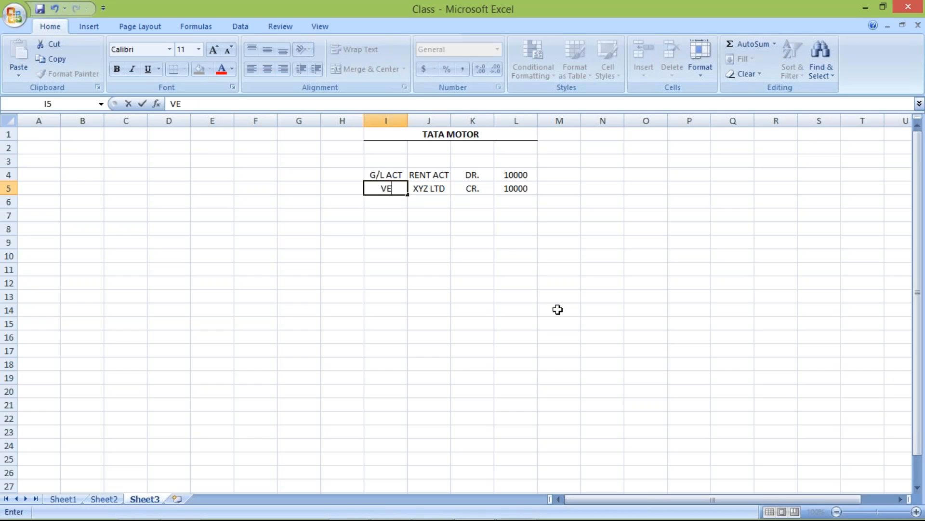
{"action": "type", "text": "NDOR"}
{"action": "key", "text": "Return"}
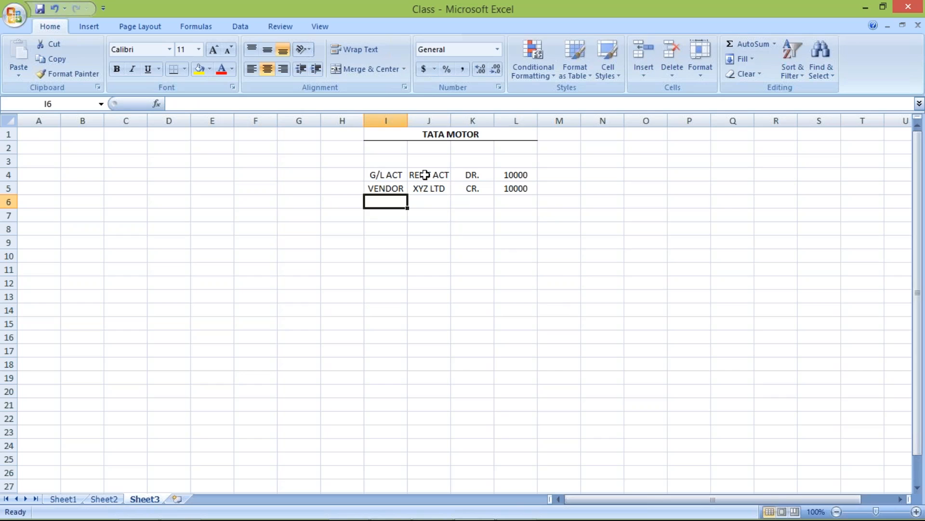
{"action": "left_click", "coordinate": [423, 175]}
{"action": "left_click", "coordinate": [380, 176]}
{"action": "left_click", "coordinate": [437, 177]}
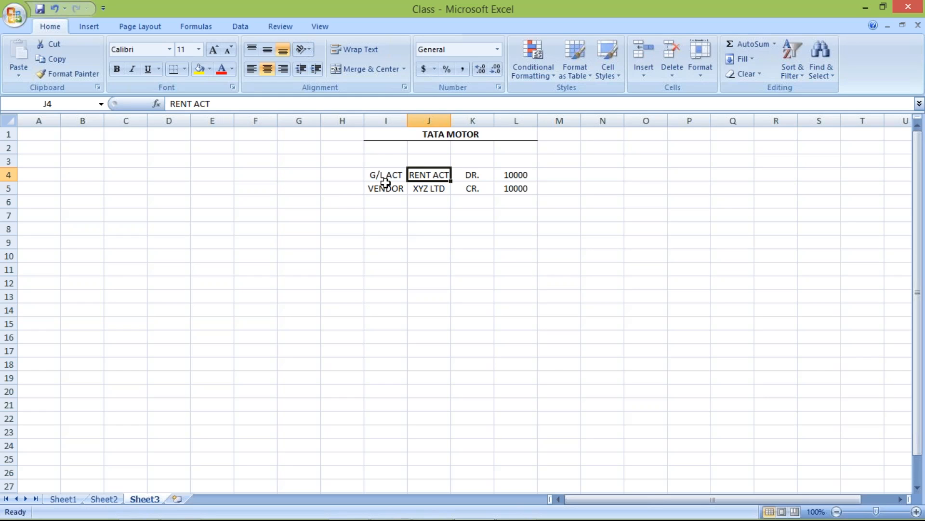
{"action": "left_click", "coordinate": [428, 189]}
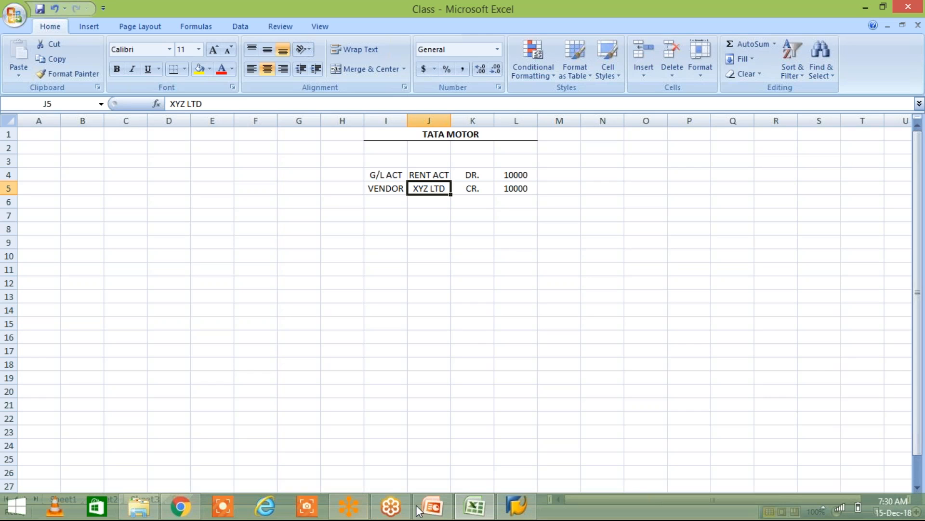
Step: Switch to the 11_Account Payable presentation in PowerPoint and open the second slide with the configuration steps
{"action": "left_click", "coordinate": [442, 514]}
{"action": "left_click", "coordinate": [90, 260]}
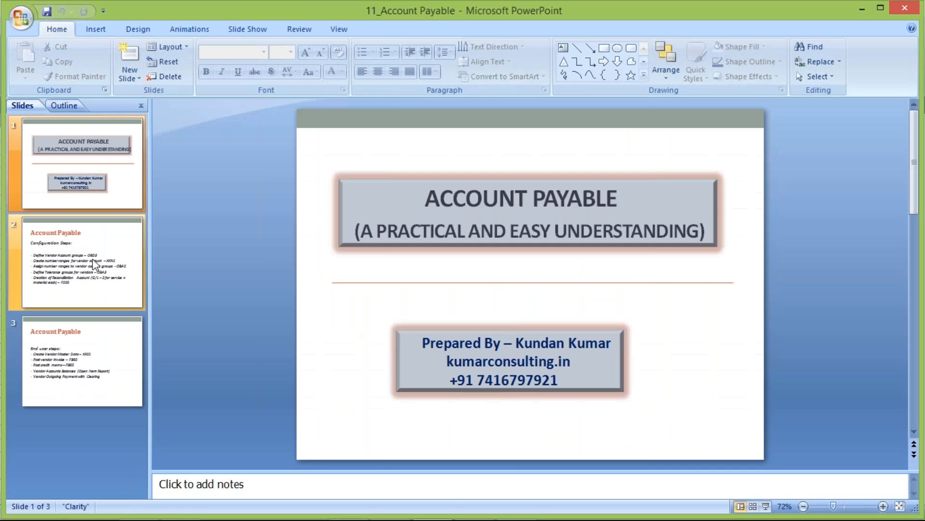
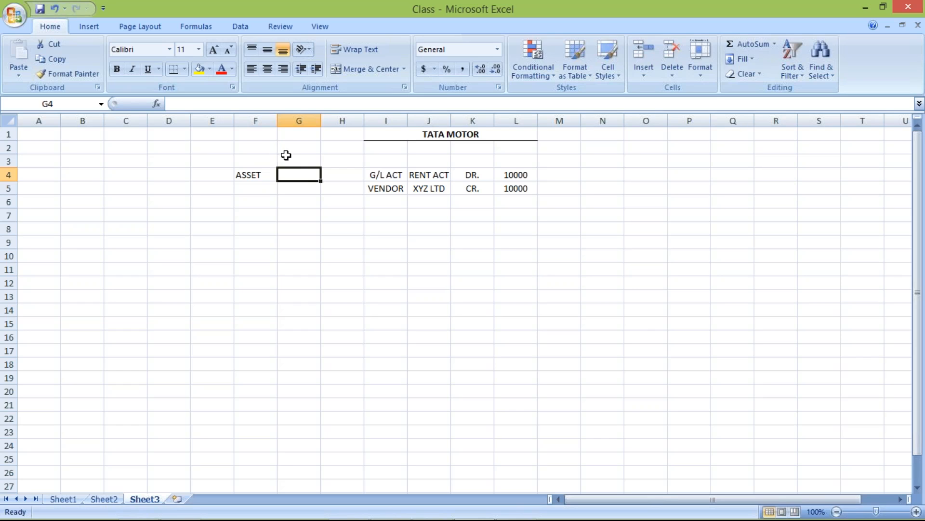
{"action": "left_click", "coordinate": [308, 187]}
{"action": "left_click", "coordinate": [306, 177]}
{"action": "left_click", "coordinate": [248, 175]}
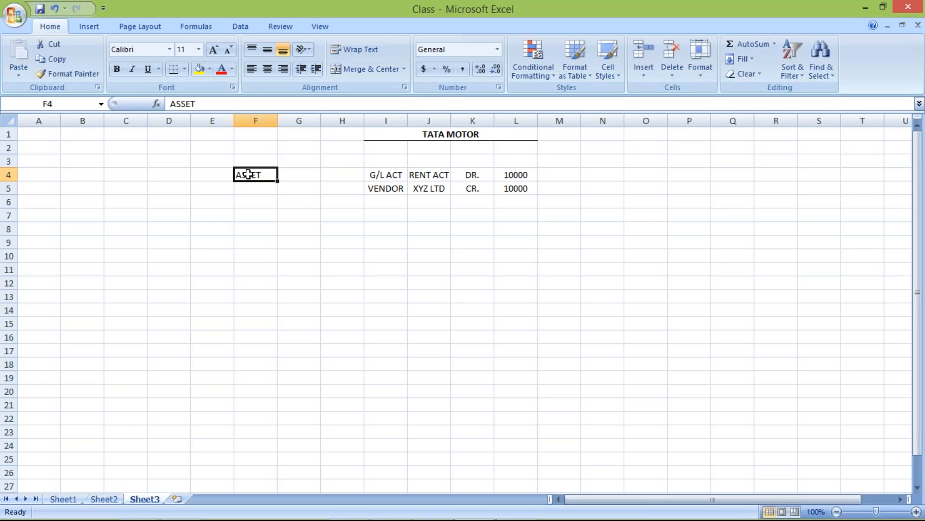
{"action": "left_click", "coordinate": [295, 163]}
{"action": "left_click", "coordinate": [299, 175]}
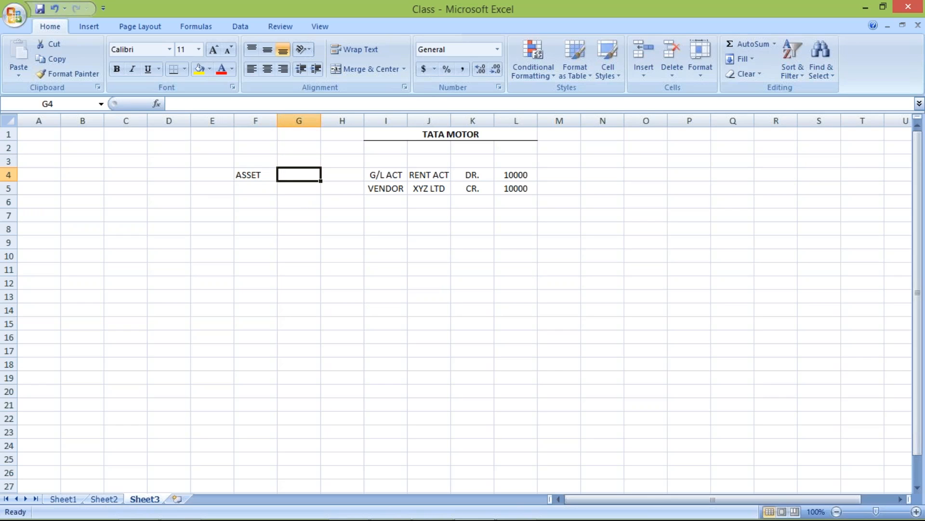
{"action": "left_click", "coordinate": [252, 175]}
{"action": "left_click", "coordinate": [302, 177]}
{"action": "left_click", "coordinate": [256, 174]}
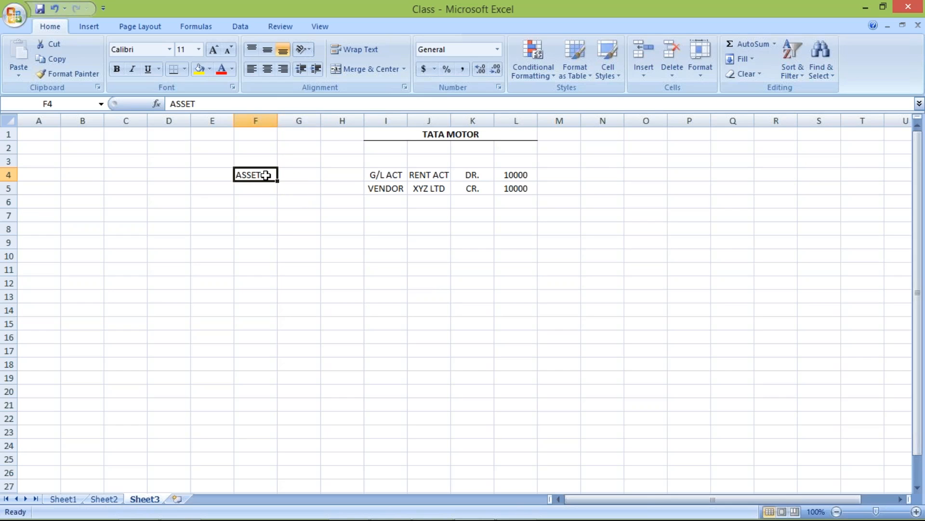
{"action": "left_click", "coordinate": [296, 172]}
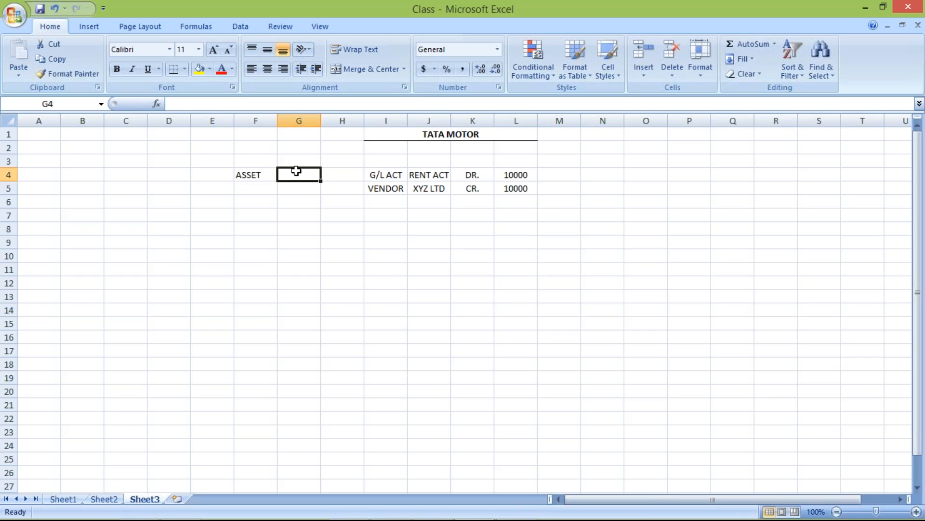
Step: Delete the ASSET entry from cell F4, beside the journal entry
{"action": "left_click", "coordinate": [254, 174]}
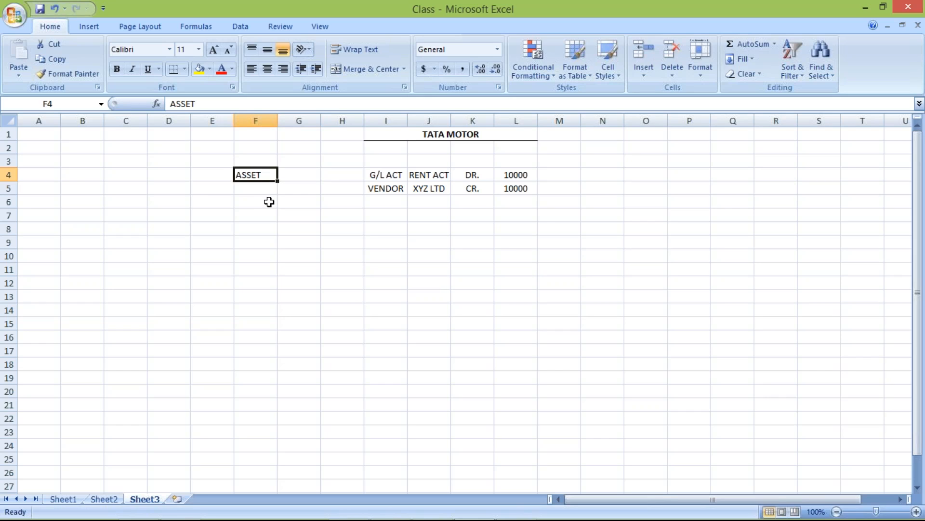
{"action": "key", "text": "Delete"}
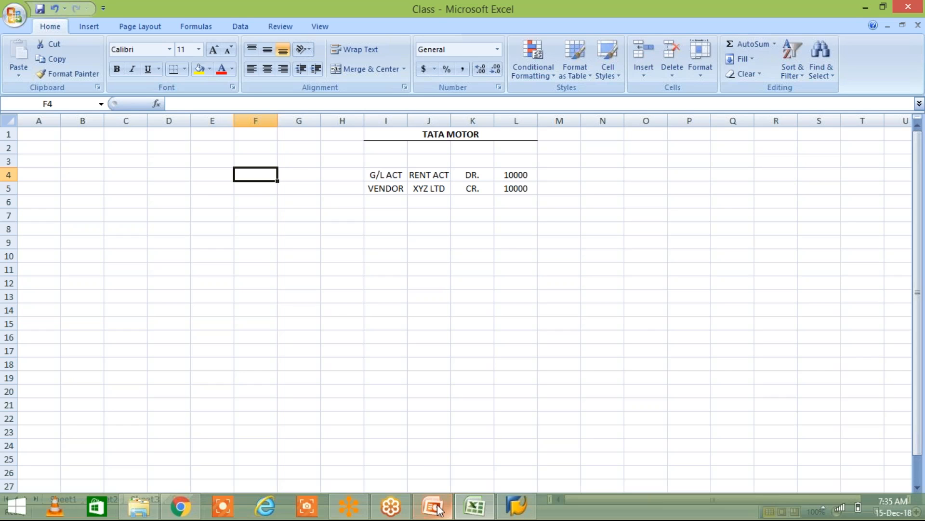
Step: Switch to the 11_Account Payable presentation in PowerPoint and add a pair of parentheses after OBD3 in the vendor account groups line
{"action": "left_click", "coordinate": [434, 507]}
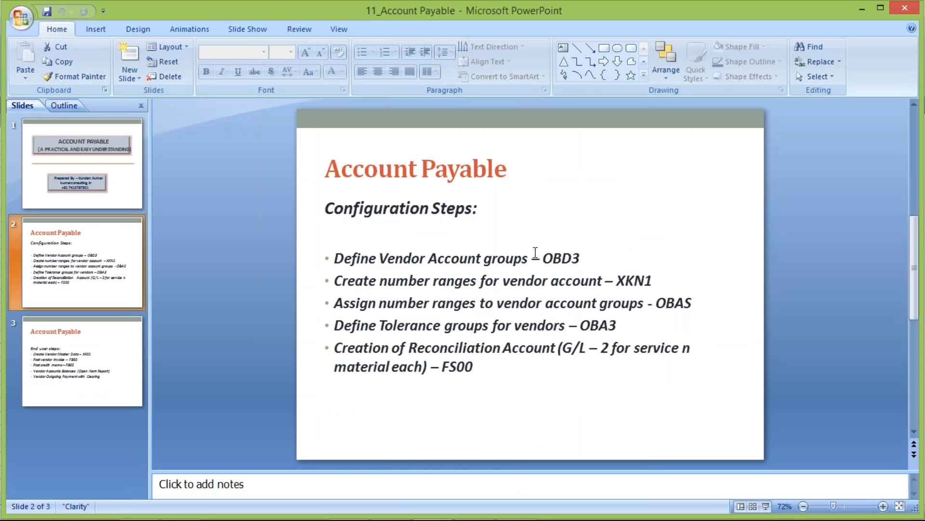
{"action": "left_click", "coordinate": [619, 256]}
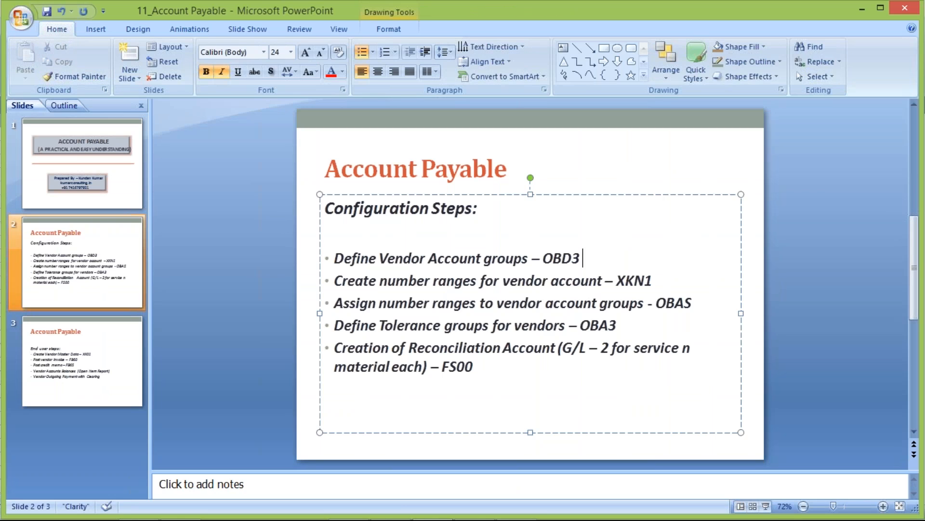
{"action": "type", "text": ")"}
{"action": "key", "text": "Left"}
{"action": "type", "text": "mAN"}
{"action": "key", "text": "ctrl+z"}
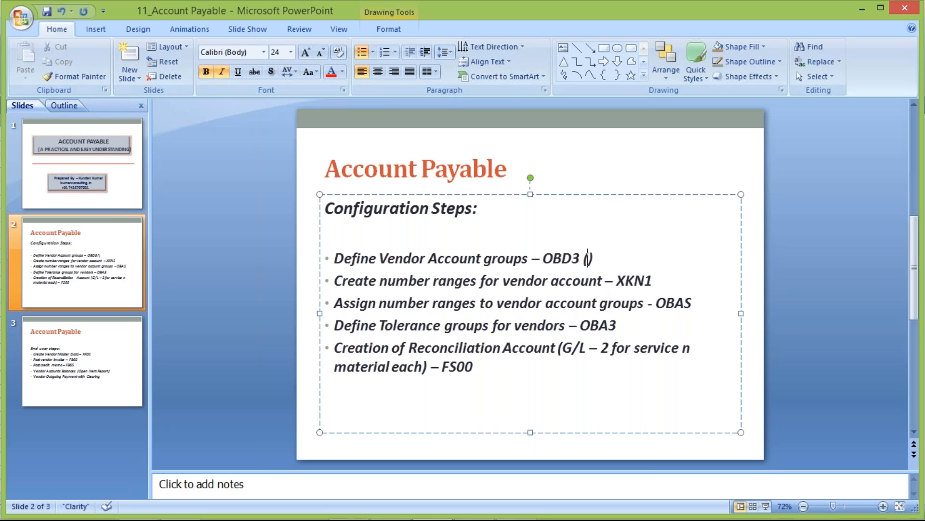
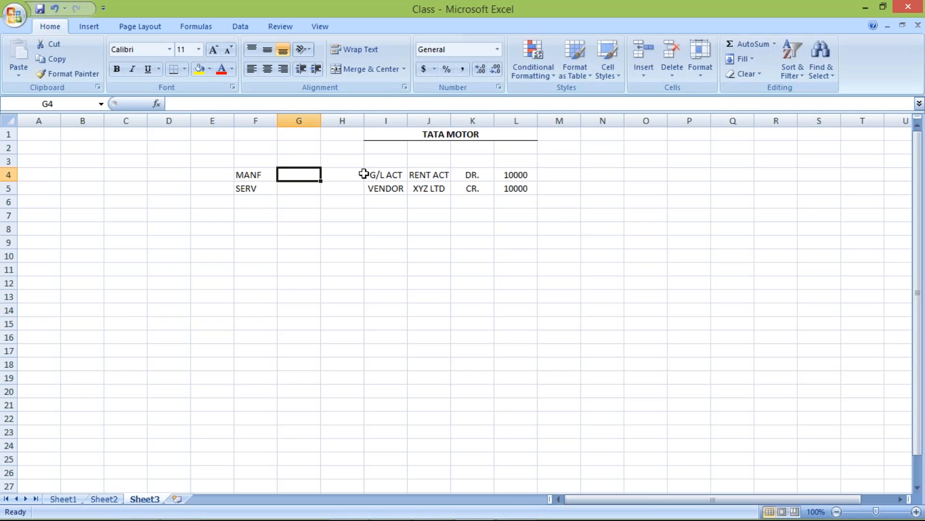
Step: Move the MANF and SERV labels from F4:F5 to D4:D5
{"action": "left_click_drag", "start_coordinate": [250, 175], "coordinate": [254, 184]}
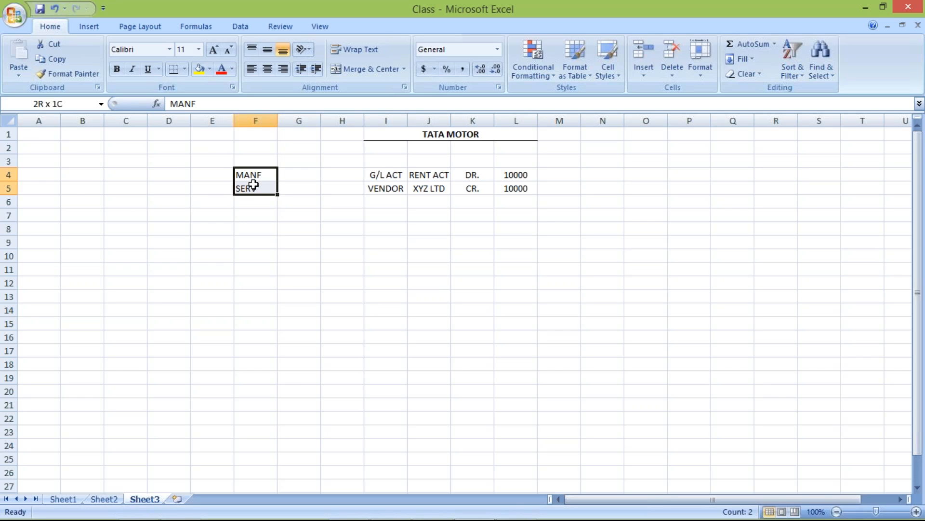
{"action": "key", "text": "ctrl+c"}
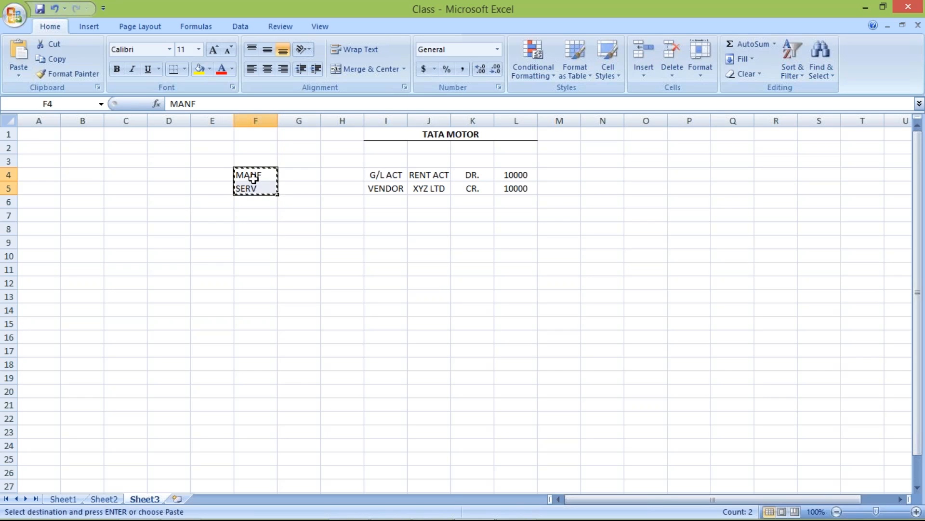
{"action": "left_click", "coordinate": [153, 174]}
{"action": "key", "text": "ctrl+v"}
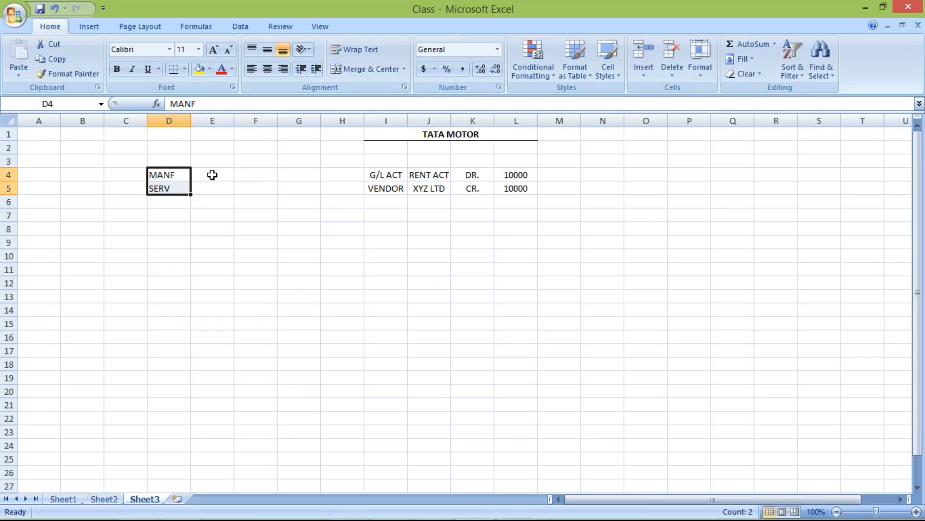
Step: Enter the codes 01 for MANF and 02 for SERV as text in E4 and E5, keeping the leading zeros
{"action": "left_click", "coordinate": [212, 174]}
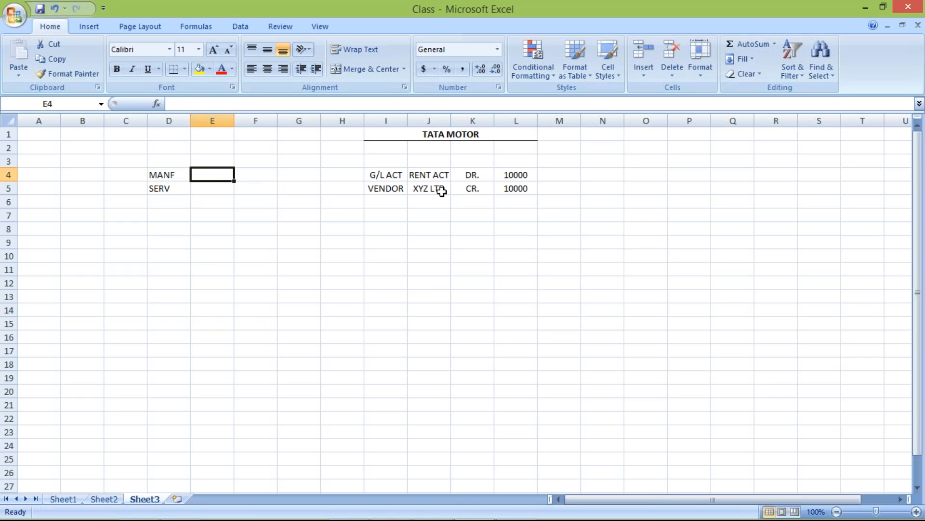
{"action": "type", "text": "01"}
{"action": "key", "text": "Return"}
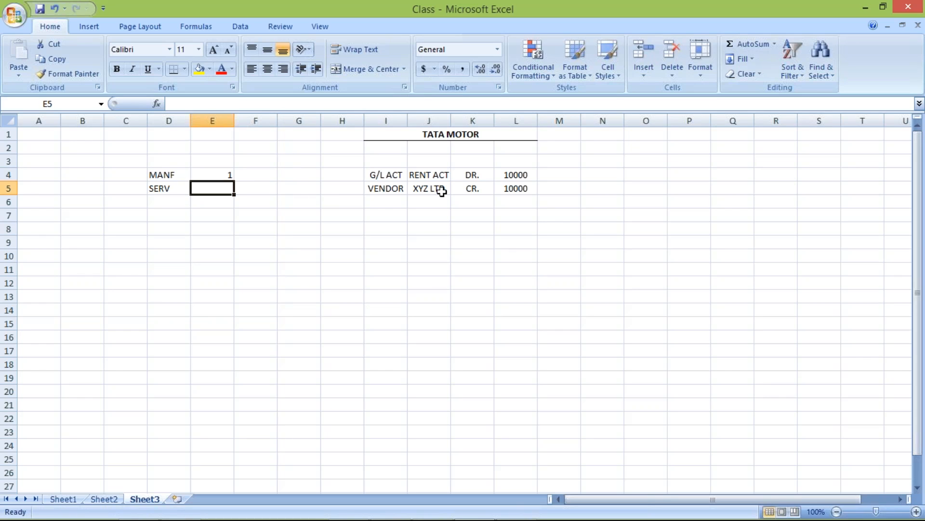
{"action": "key", "text": "Up"}
{"action": "type", "text": "'"}
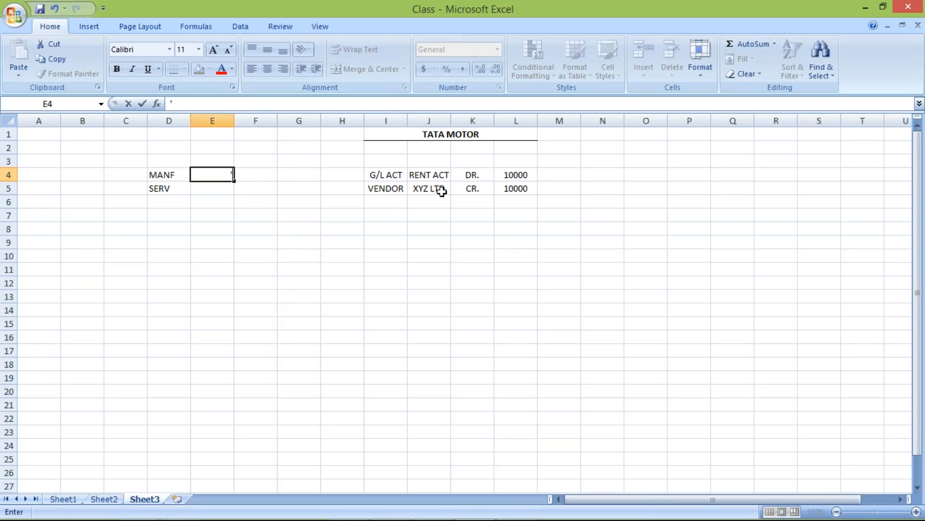
{"action": "type", "text": "01"}
{"action": "key", "text": "Return"}
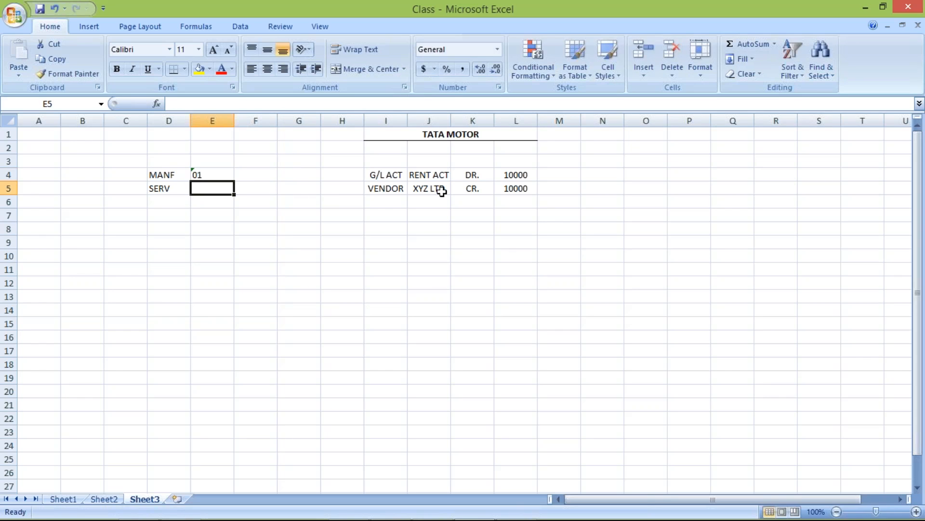
{"action": "type", "text": "'02"}
{"action": "key", "text": "Return"}
Step: Enter the number ranges 1000 to 1999 for MANF and 2000 to 2999 for SERV in F4:G5
{"action": "left_click", "coordinate": [258, 172]}
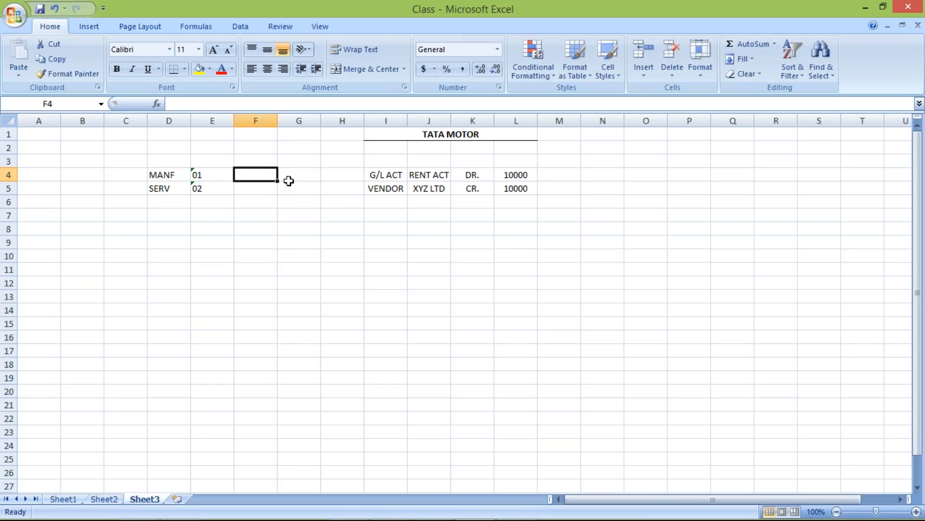
{"action": "type", "text": "1000"}
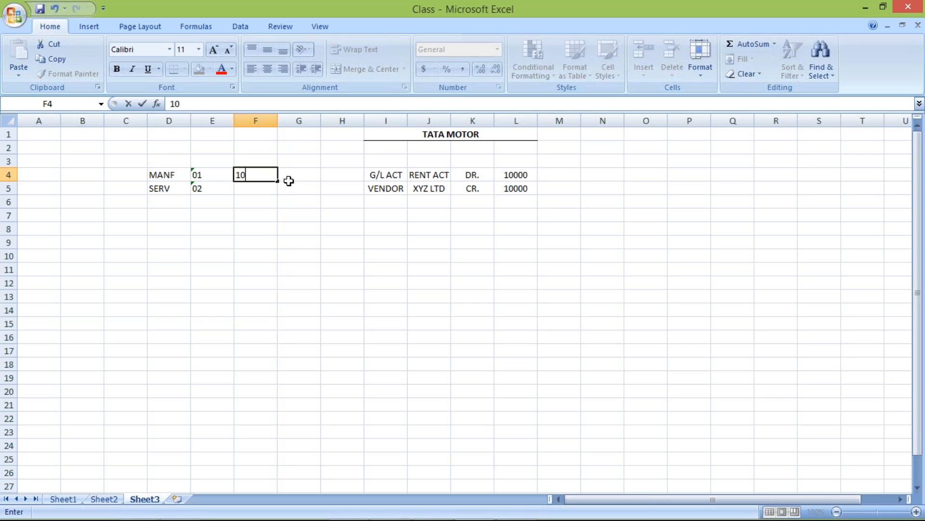
{"action": "left_click", "coordinate": [289, 181]}
{"action": "type", "text": "1999"}
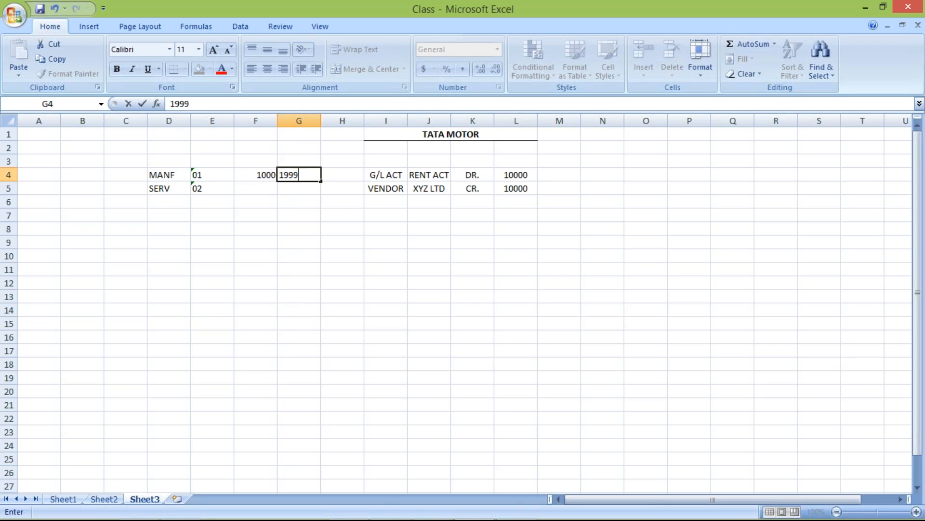
{"action": "key", "text": "Return"}
{"action": "type", "text": "2000"}
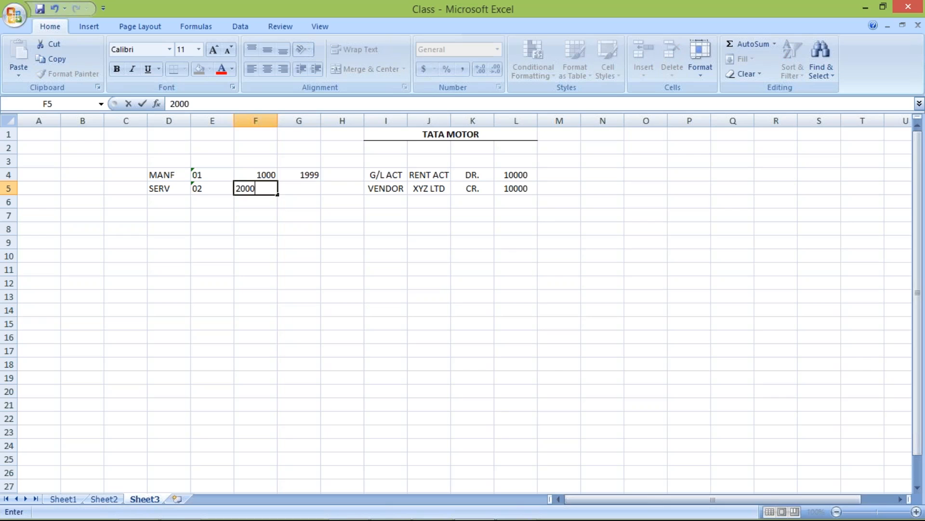
{"action": "key", "text": "Tab"}
{"action": "type", "text": "2999"}
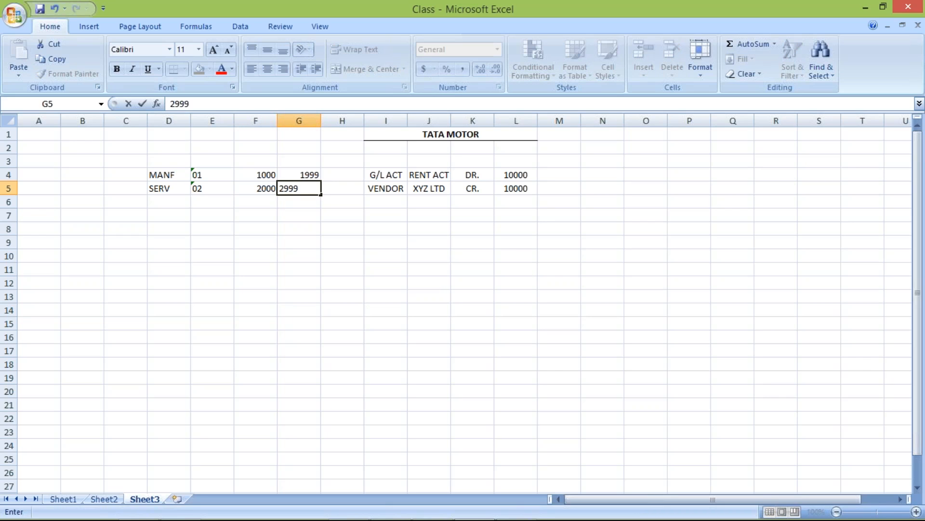
{"action": "key", "text": "Return"}
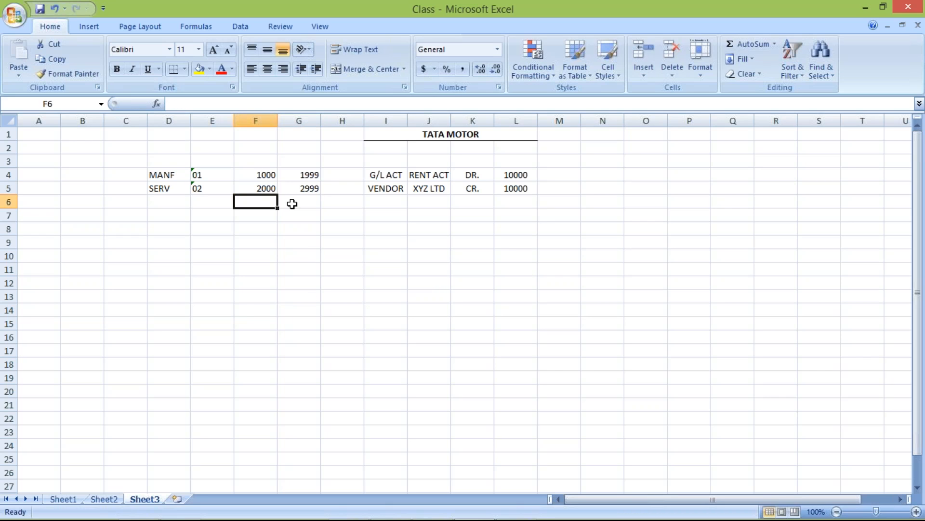
Step: Clear the 01 and 02 codes from column E
{"action": "left_click", "coordinate": [302, 183]}
{"action": "left_click", "coordinate": [252, 175]}
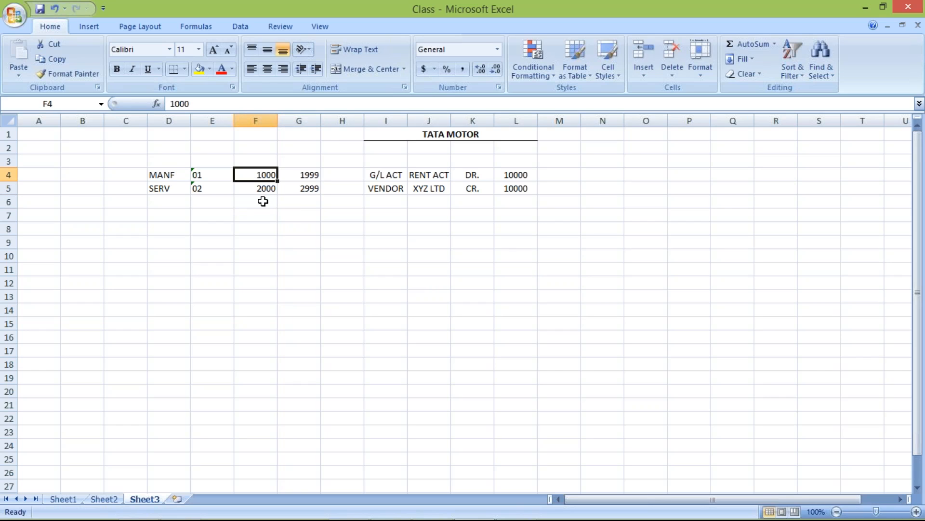
{"action": "left_click", "coordinate": [260, 188]}
{"action": "left_click", "coordinate": [264, 170]}
{"action": "left_click_drag", "start_coordinate": [217, 172], "coordinate": [217, 215]}
{"action": "key", "text": "Delete"}
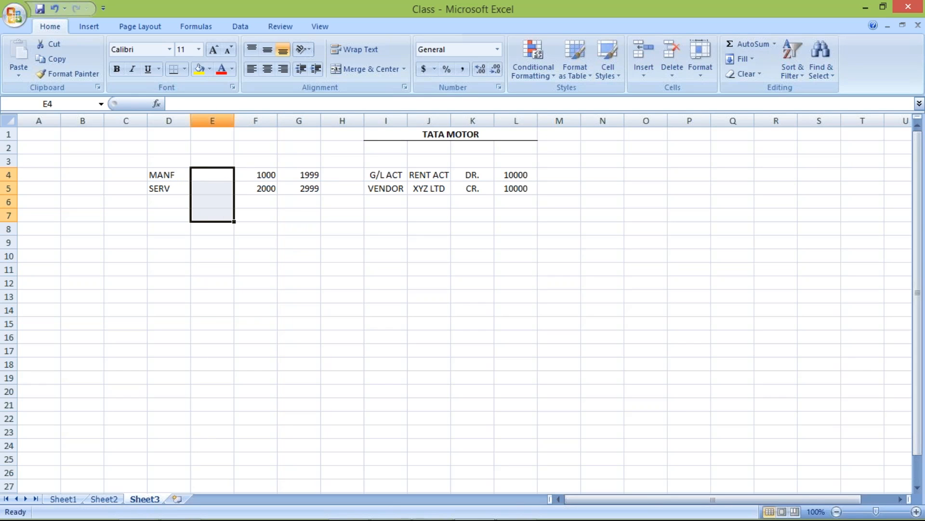
{"action": "key", "text": "alt+Tab"}
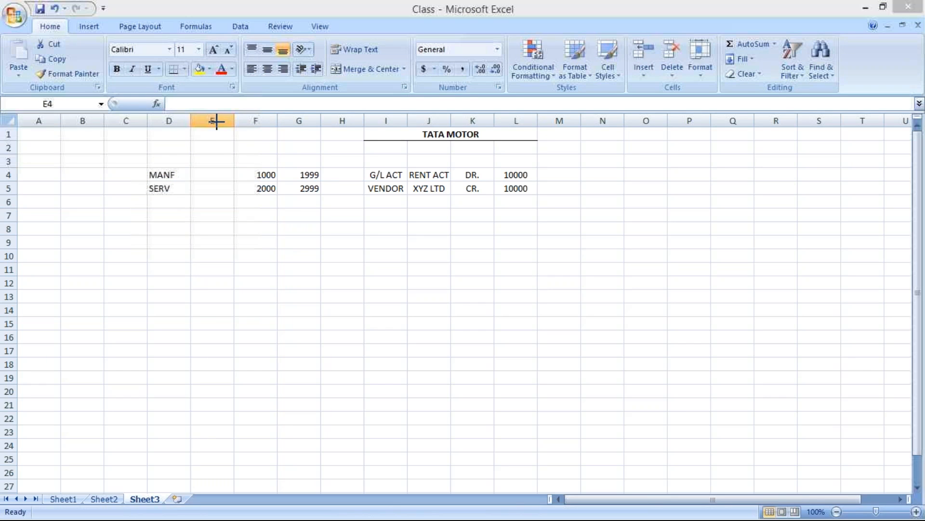
{"action": "key", "text": "Escape"}
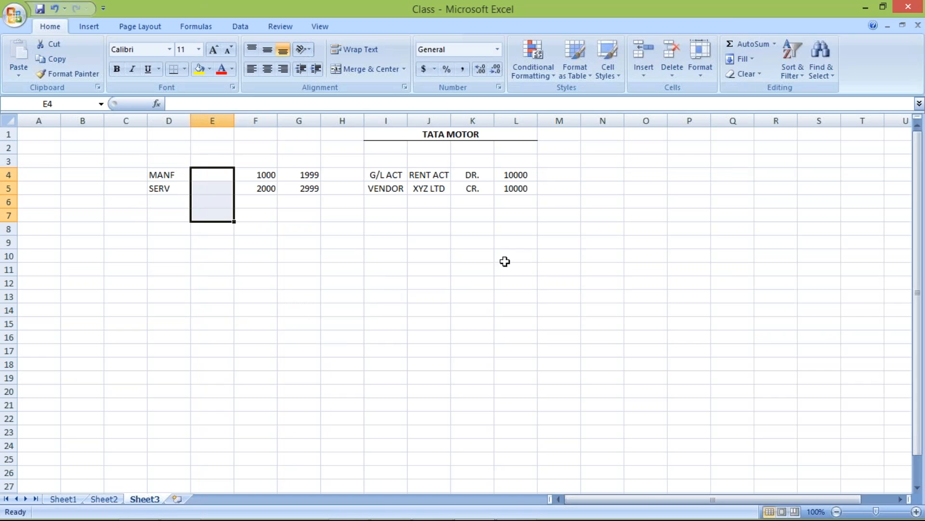
{"action": "key", "text": "alt+Tab"}
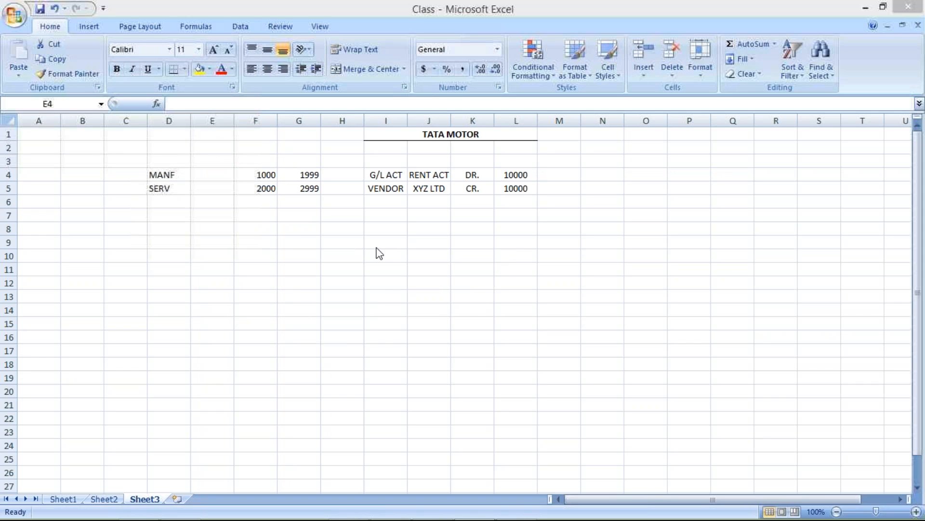
{"action": "left_click", "coordinate": [427, 354]}
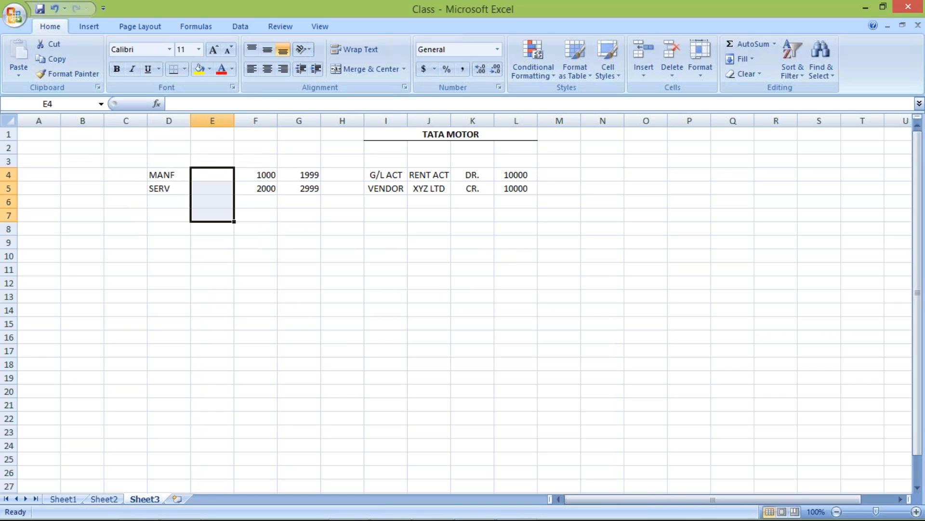
Step: Delete the empty column E so the number ranges sit directly beside the MANF and SERV labels
{"action": "left_click", "coordinate": [212, 121]}
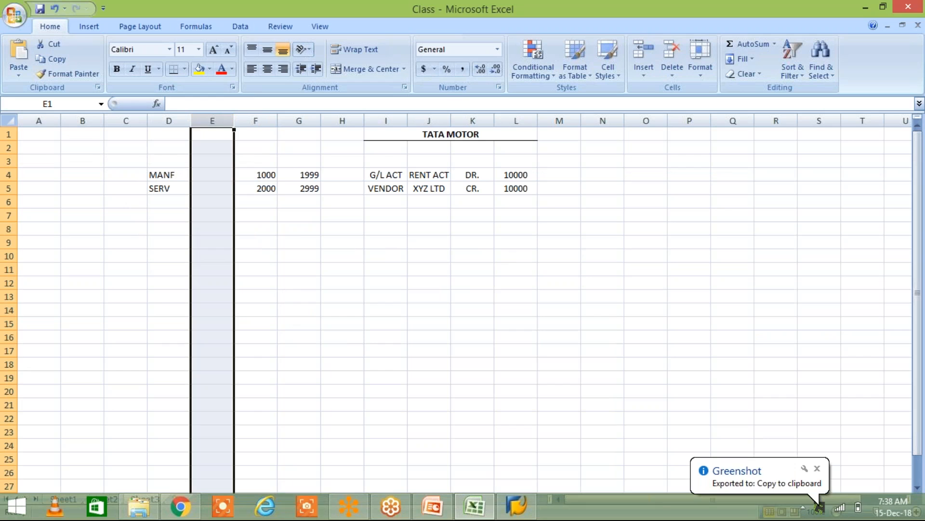
{"action": "right_click", "coordinate": [215, 122]}
{"action": "left_click", "coordinate": [249, 206]}
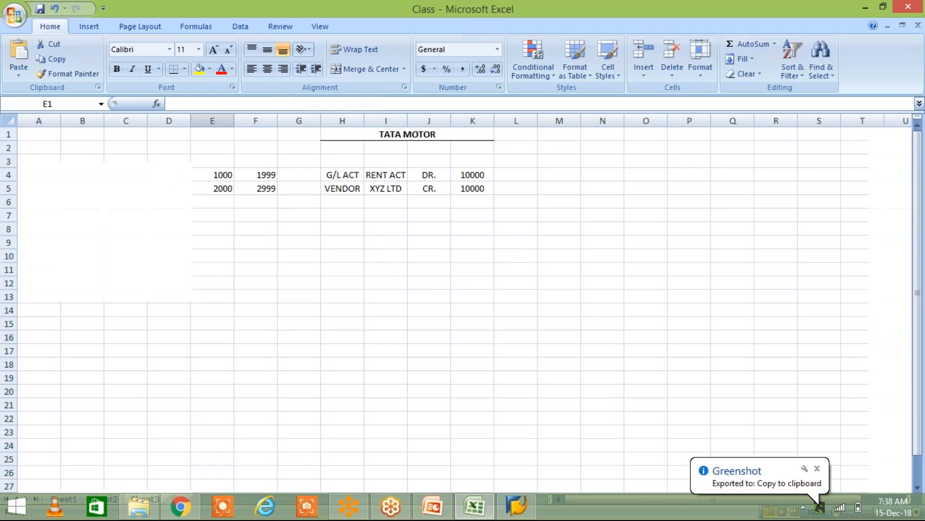
Step: Examine the number ranges assigned to MANF and SERV in relation to the vendor line of the journal entry
{"action": "left_click", "coordinate": [189, 174]}
{"action": "key", "text": "Right"}
{"action": "key", "text": "shift+Right"}
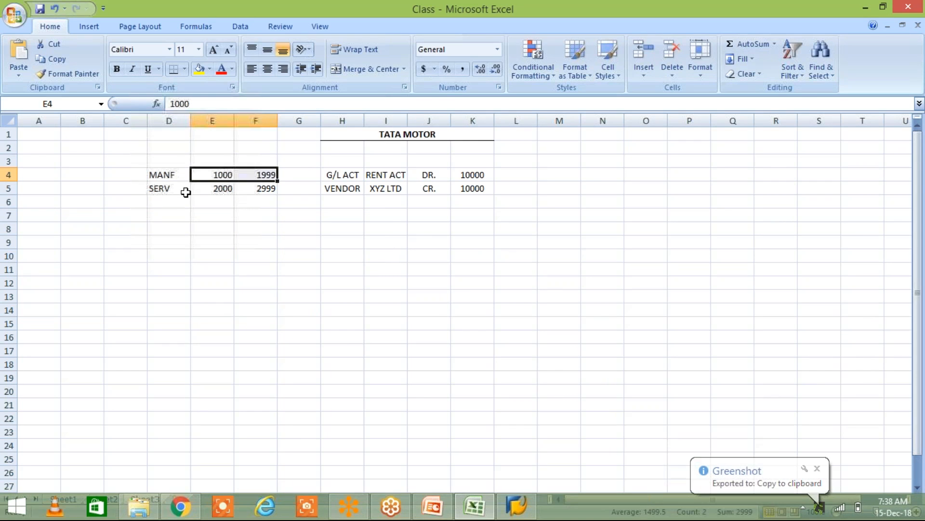
{"action": "left_click", "coordinate": [164, 187]}
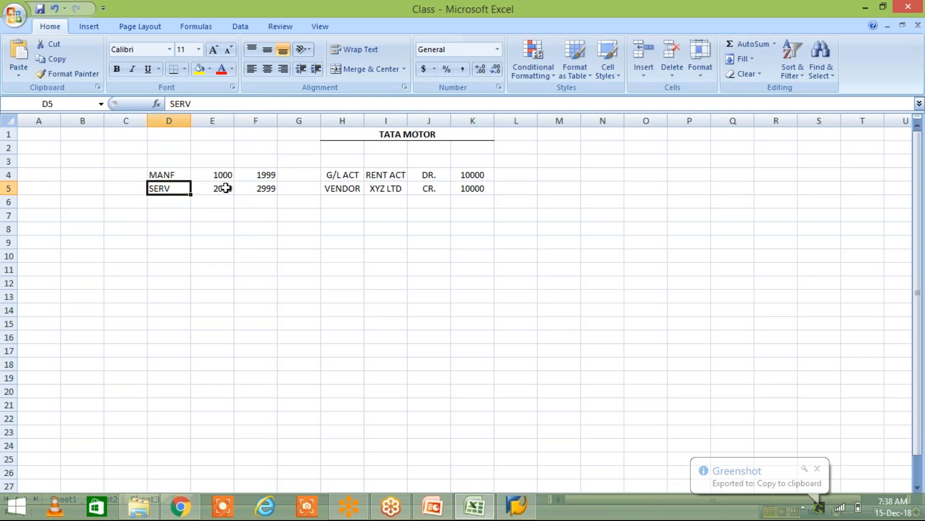
{"action": "left_click", "coordinate": [227, 188]}
{"action": "key", "text": "shift+Right"}
{"action": "key", "text": "Down"}
{"action": "key", "text": "Down"}
{"action": "key", "text": "Down"}
{"action": "key", "text": "Down"}
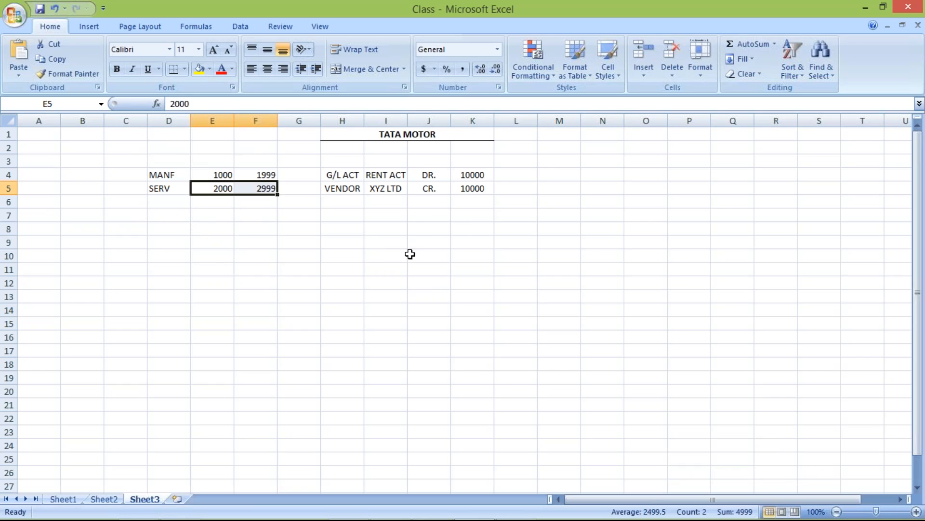
{"action": "left_click", "coordinate": [398, 188]}
{"action": "left_click", "coordinate": [306, 191]}
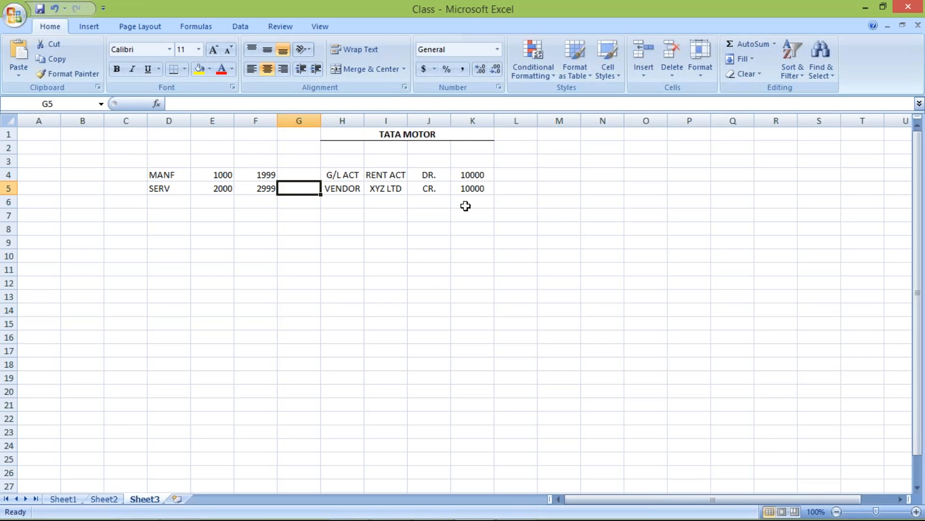
{"action": "left_click", "coordinate": [221, 175]}
{"action": "left_click", "coordinate": [263, 174]}
{"action": "left_click", "coordinate": [214, 174]}
{"action": "left_click", "coordinate": [254, 175]}
{"action": "left_click", "coordinate": [305, 188]}
{"action": "type", "text": "1***"}
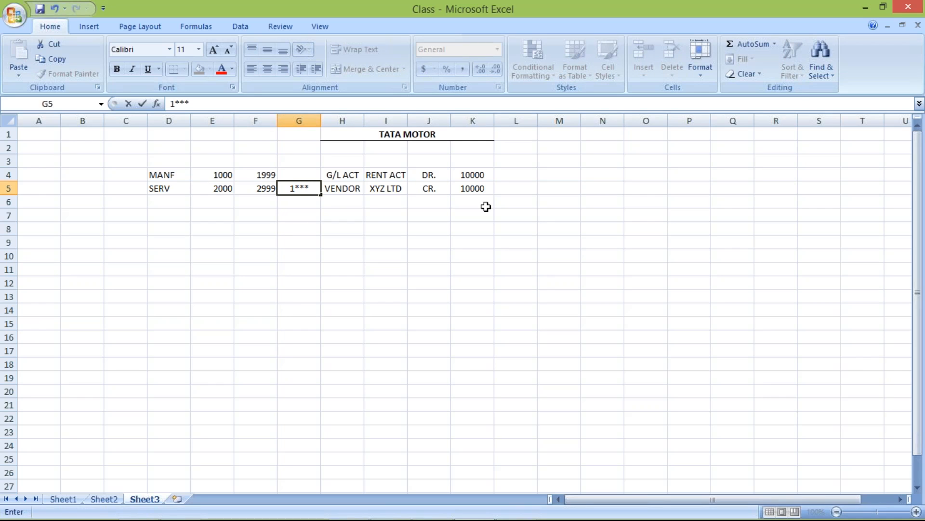
{"action": "key", "text": "Return"}
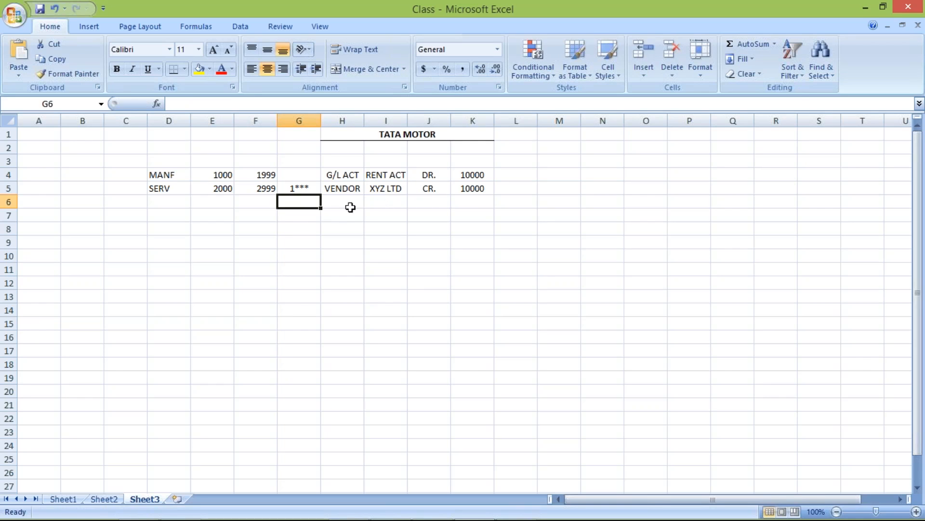
{"action": "left_click", "coordinate": [296, 184]}
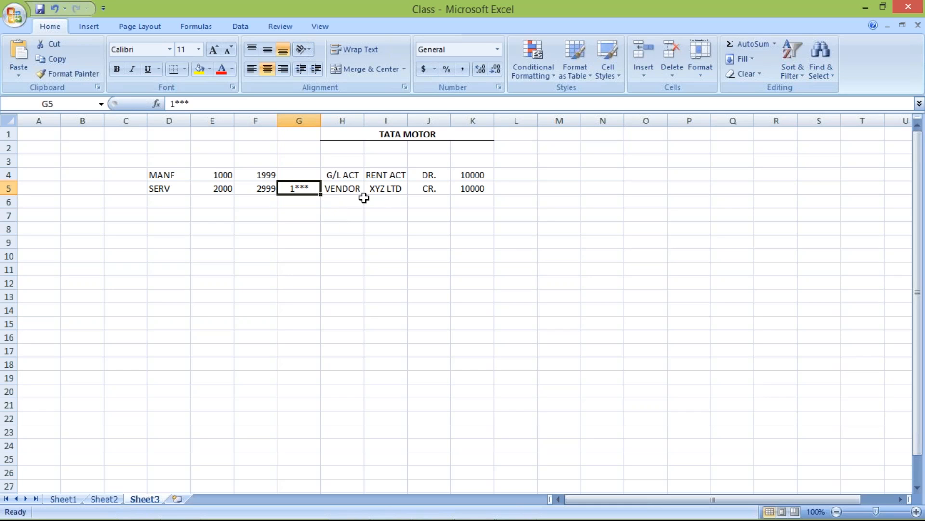
{"action": "key", "text": "Delete"}
Step: Enter the number patterns 1*** in C4 for MANF and 2*** in C5 for SERV
{"action": "left_click", "coordinate": [121, 175]}
{"action": "type", "text": "1***"}
{"action": "key", "text": "Return"}
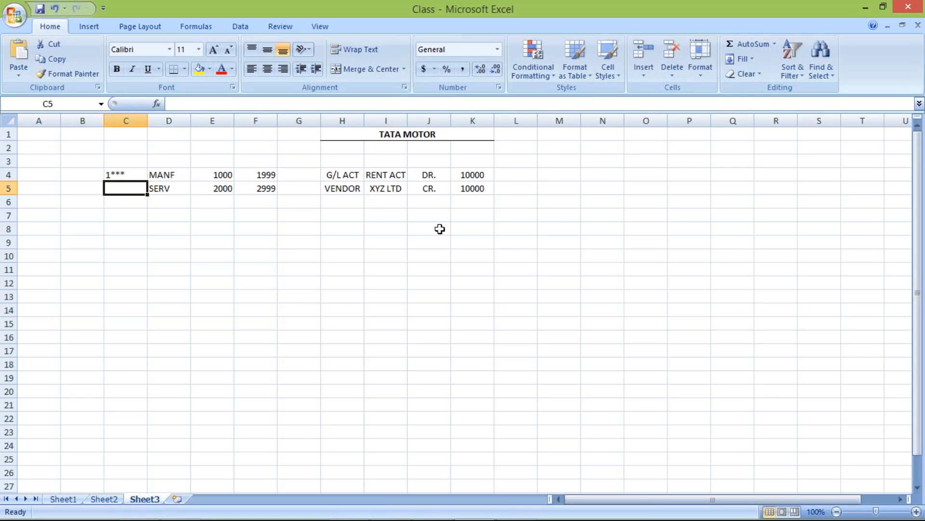
{"action": "type", "text": "2***"}
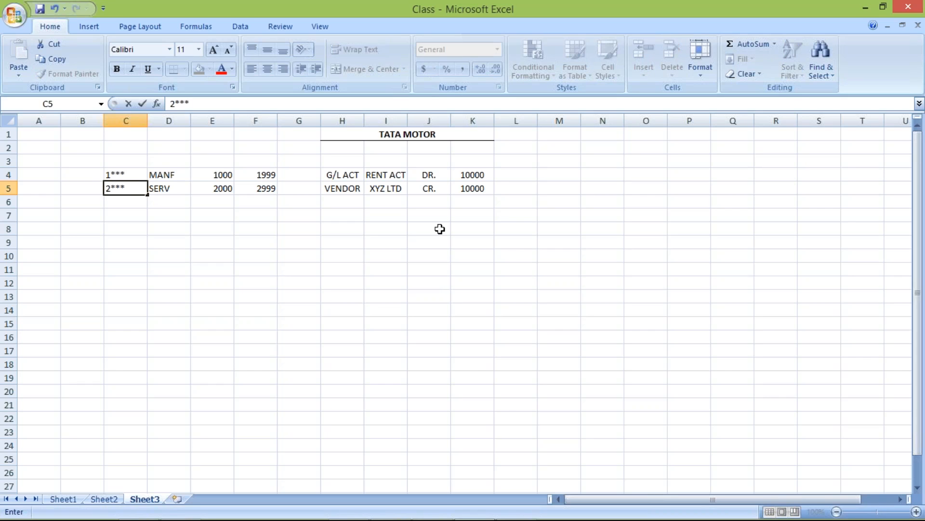
{"action": "key", "text": "Return"}
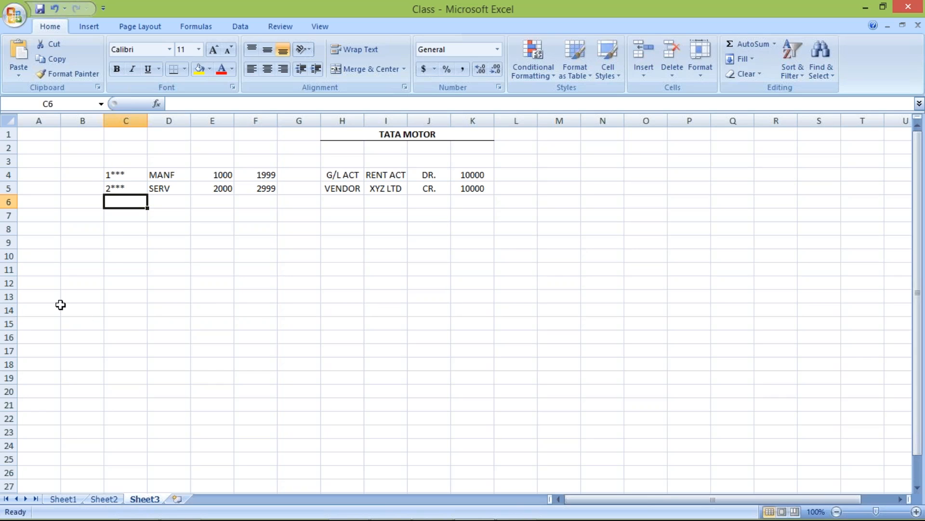
Step: Compare the number patterns in C4 and C5 beside the MANF and SERV vendor groups
{"action": "left_click", "coordinate": [113, 174]}
{"action": "left_click", "coordinate": [122, 191]}
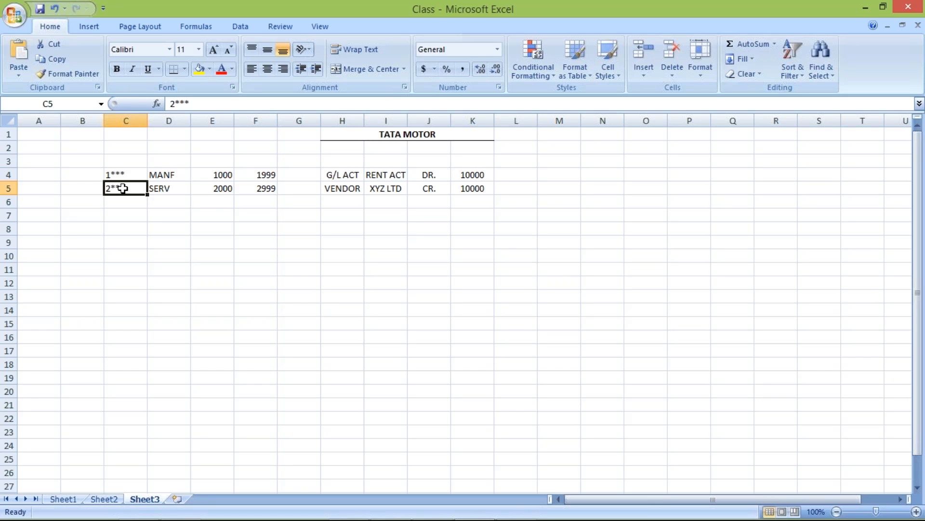
{"action": "left_click", "coordinate": [120, 175]}
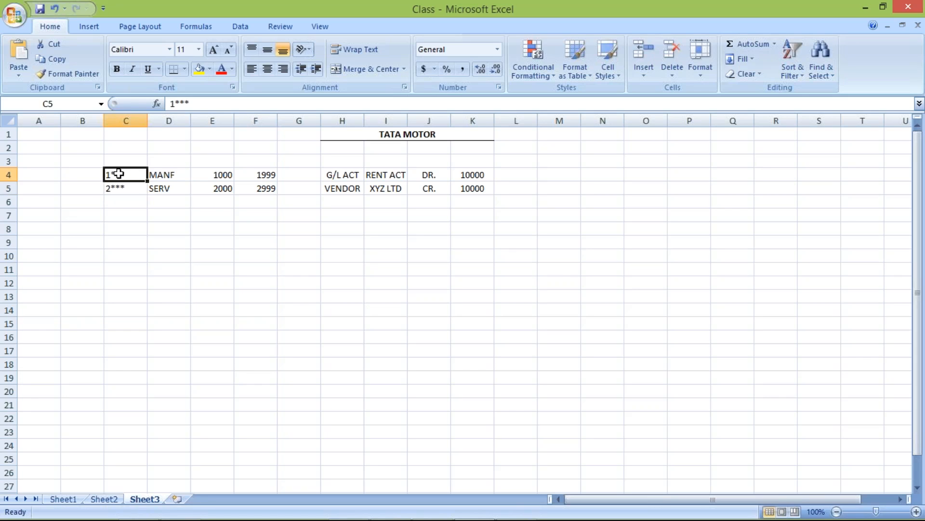
{"action": "left_click", "coordinate": [132, 188]}
{"action": "left_click", "coordinate": [130, 174]}
{"action": "left_click", "coordinate": [124, 215]}
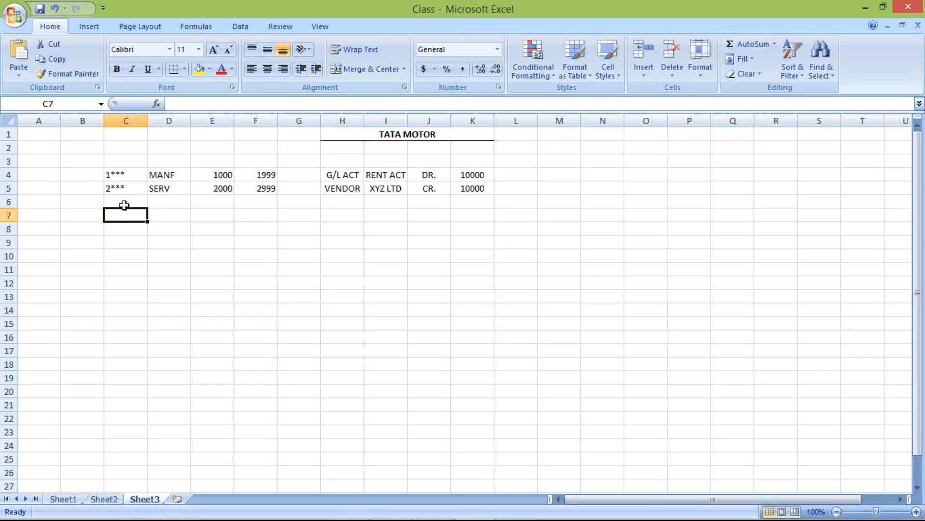
{"action": "left_click", "coordinate": [130, 175]}
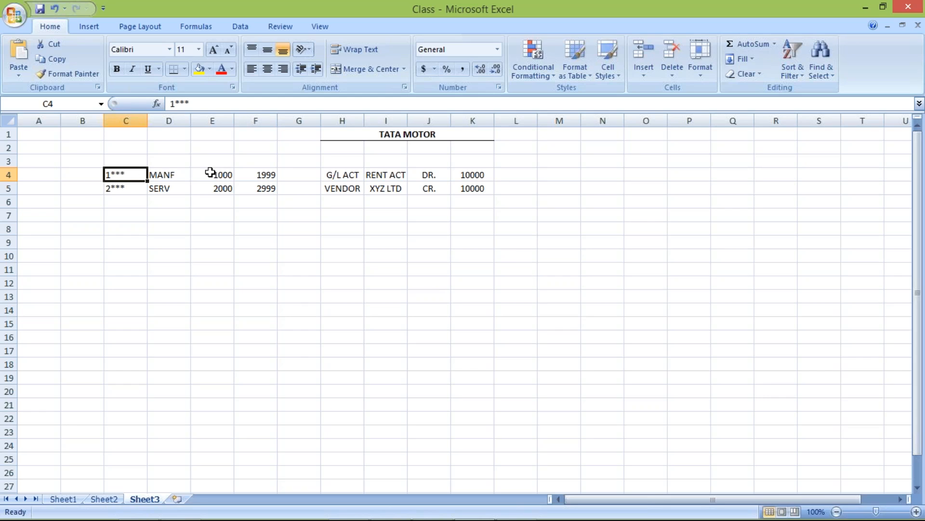
Step: Examine the MANF and SERV rows, comparing their number ranges with the number patterns in C4 and C5
{"action": "left_click", "coordinate": [172, 177]}
{"action": "left_click_drag", "start_coordinate": [273, 177], "coordinate": [270, 183]}
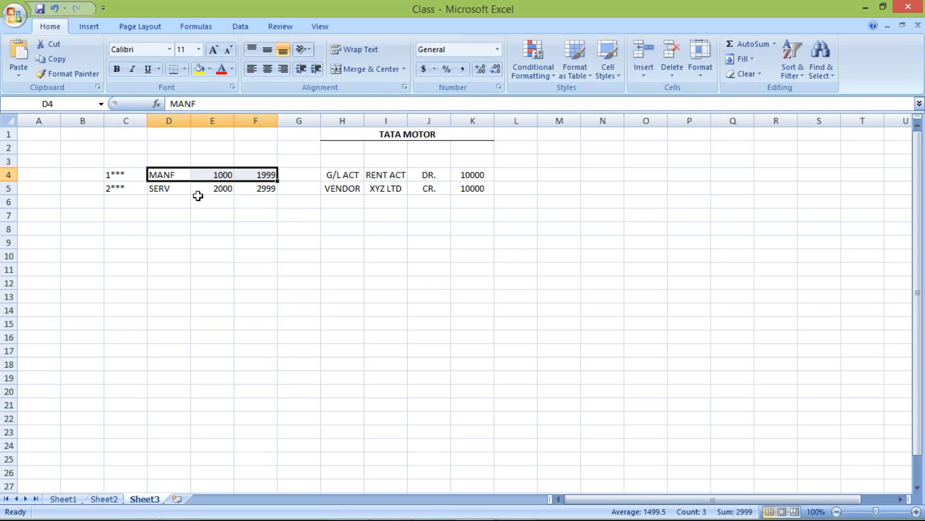
{"action": "left_click_drag", "start_coordinate": [155, 188], "coordinate": [264, 188]}
{"action": "left_click", "coordinate": [119, 188]}
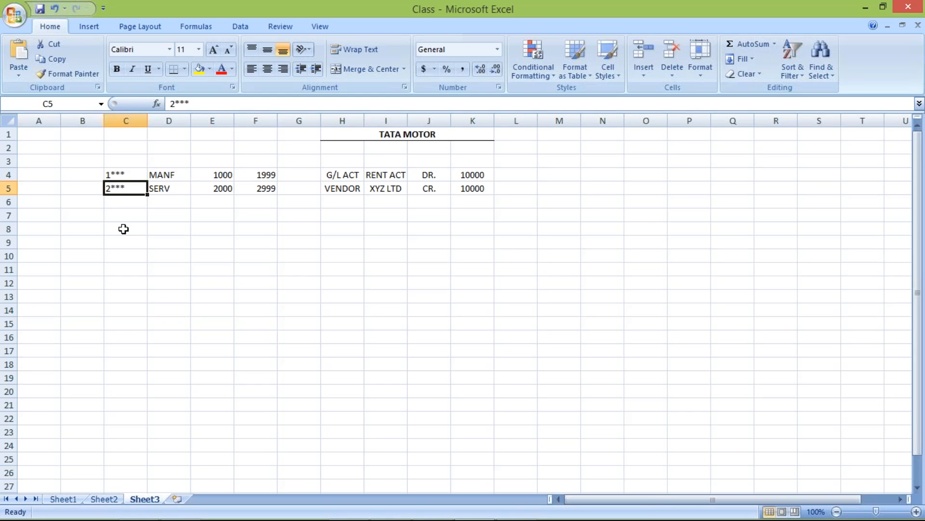
{"action": "left_click", "coordinate": [130, 175]}
{"action": "left_click", "coordinate": [131, 185]}
{"action": "left_click", "coordinate": [129, 175]}
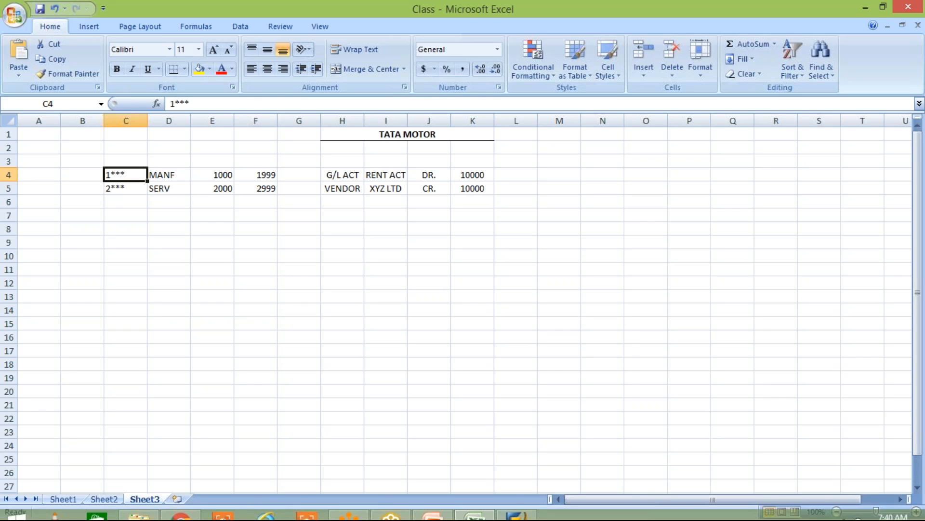
Step: Switch to SAP and log on to client 800 with the user name and account password
{"action": "mouse_move", "coordinate": [522, 518]}
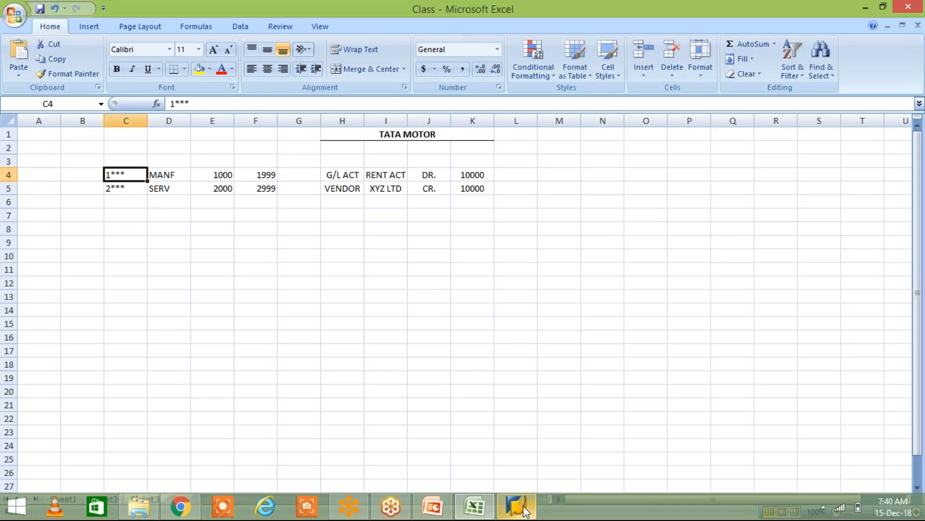
{"action": "left_click", "coordinate": [525, 511]}
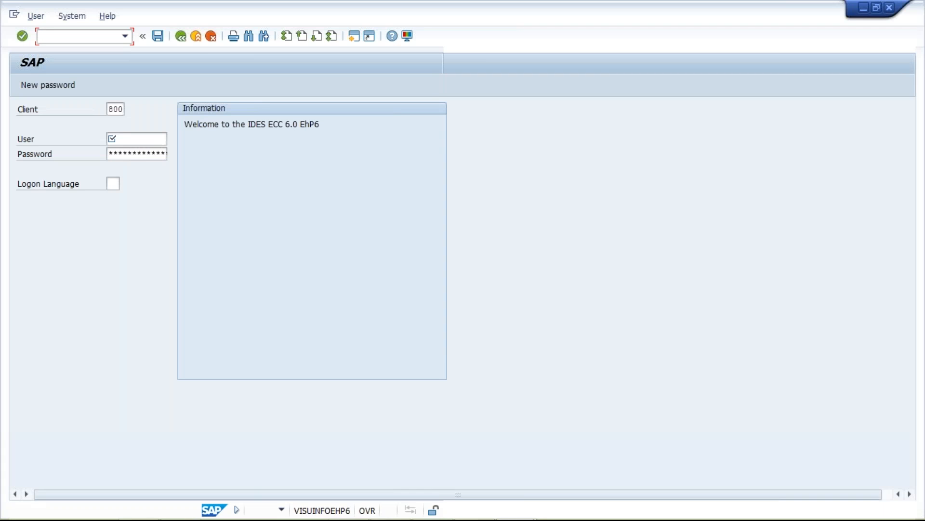
{"action": "key", "text": "Down"}
{"action": "key", "text": "Down"}
{"action": "key", "text": "Tab"}
{"action": "type", "text": "****"}
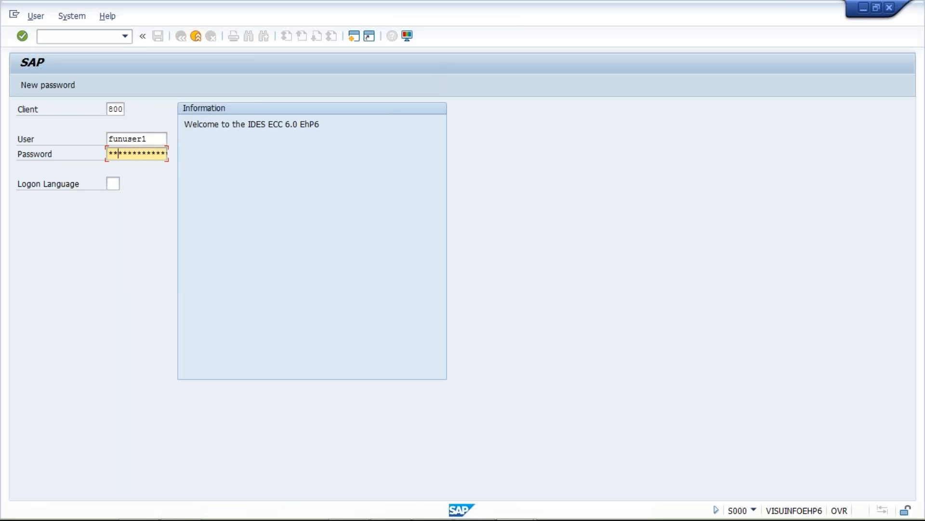
{"action": "type", "text": "**"}
{"action": "key", "text": "Return"}
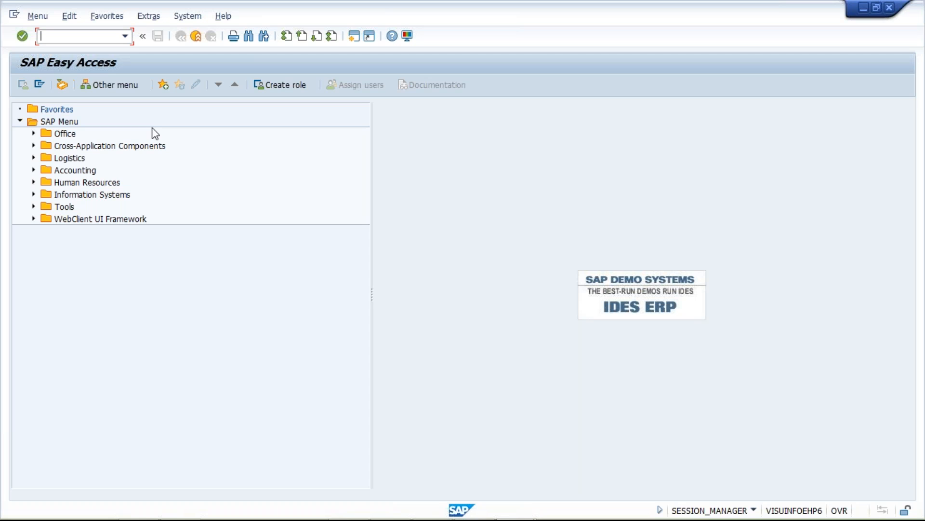
Step: Open the vendor account groups overview with transaction OBD3
{"action": "key", "text": "alt+Tab"}
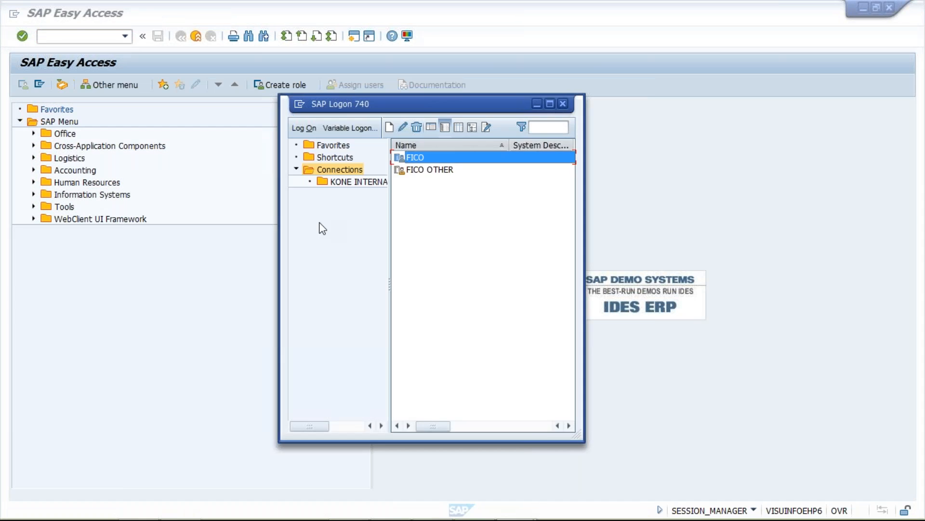
{"action": "key", "text": "alt+Tab"}
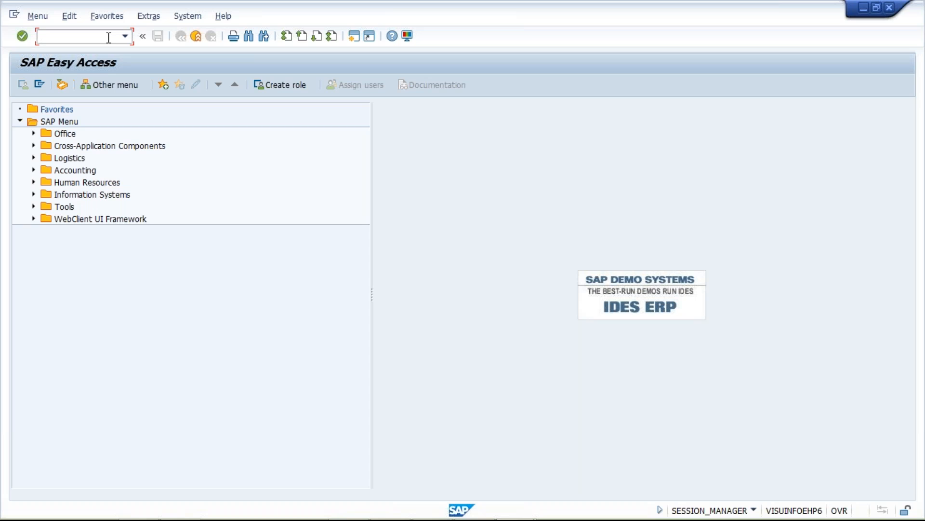
{"action": "type", "text": "OBD3"}
{"action": "key", "text": "Return"}
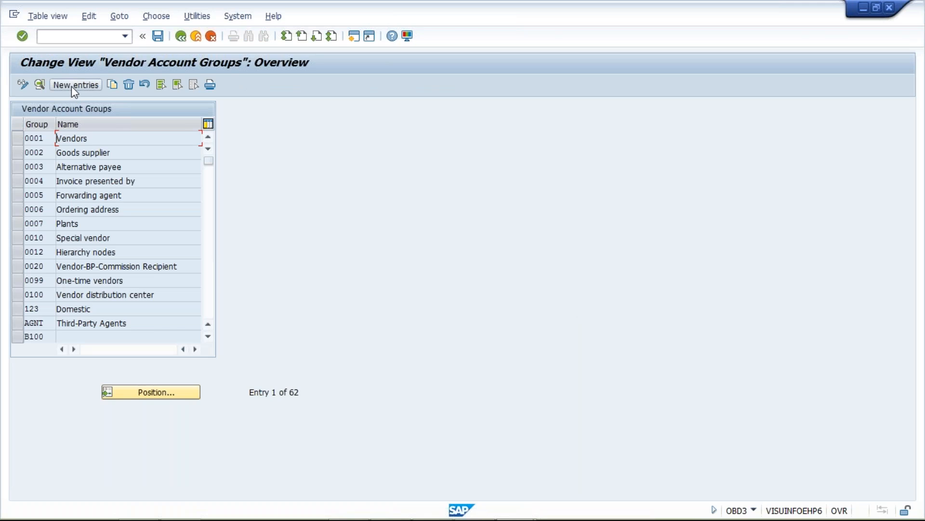
Step: Create vendor account group MANF with the meaning MATERIAL VENDOR FOR TM and save it under the TATA MOTOR customizing request
{"action": "left_click", "coordinate": [71, 85]}
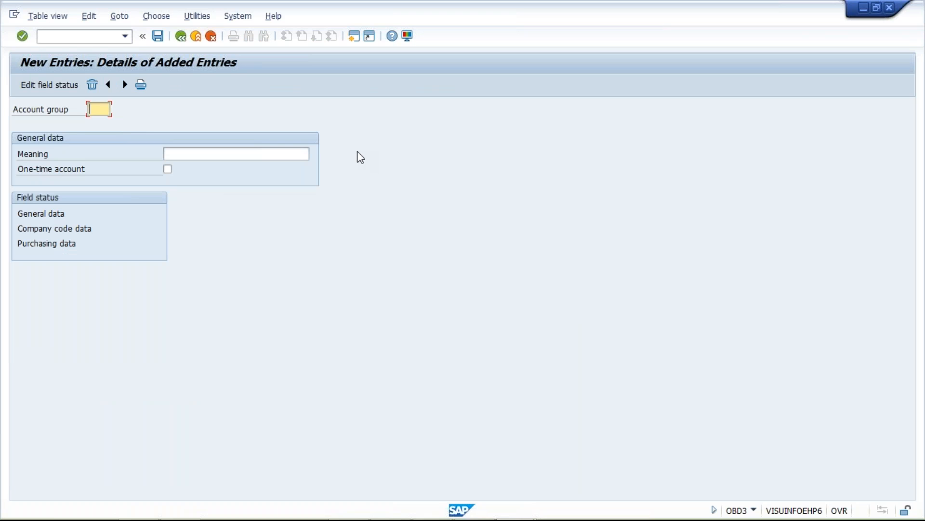
{"action": "type", "text": "MANF"}
{"action": "key", "text": "Tab"}
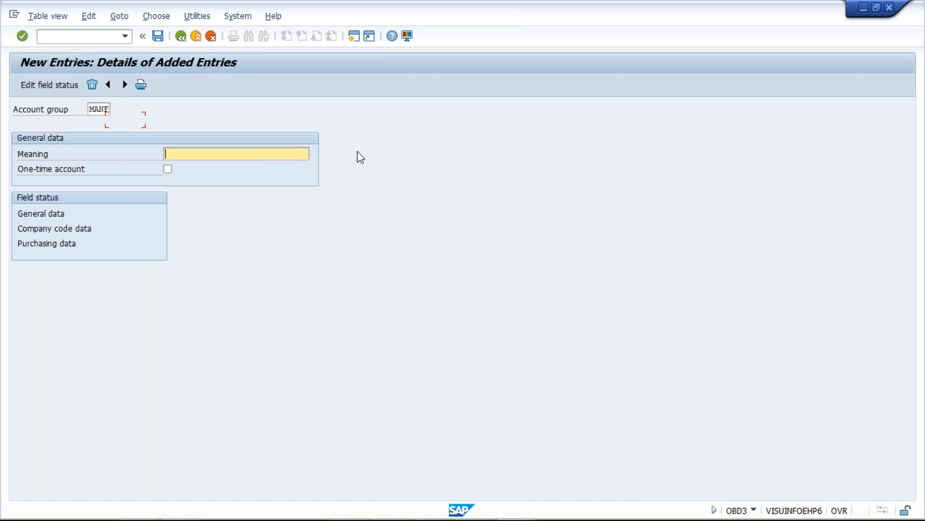
{"action": "type", "text": "T"}
{"action": "key", "text": "BackSpace"}
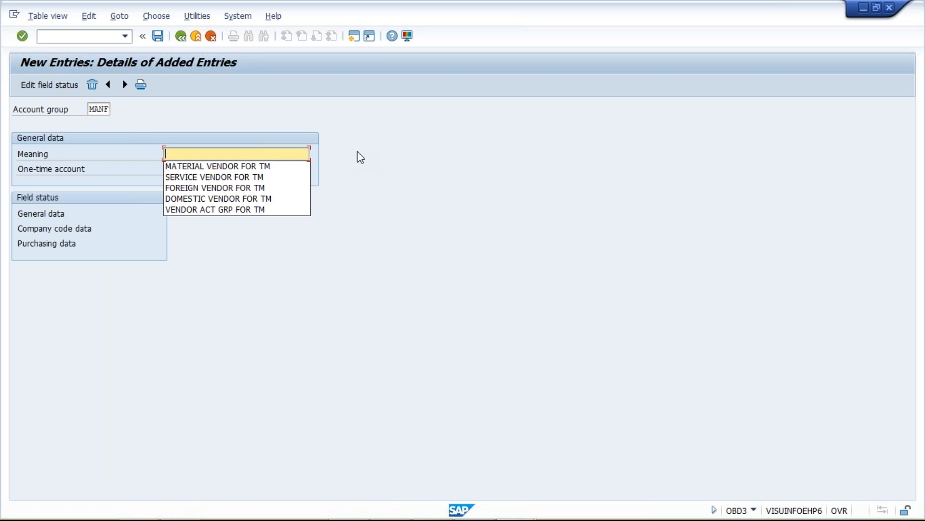
{"action": "key", "text": "Down"}
{"action": "key", "text": "Return"}
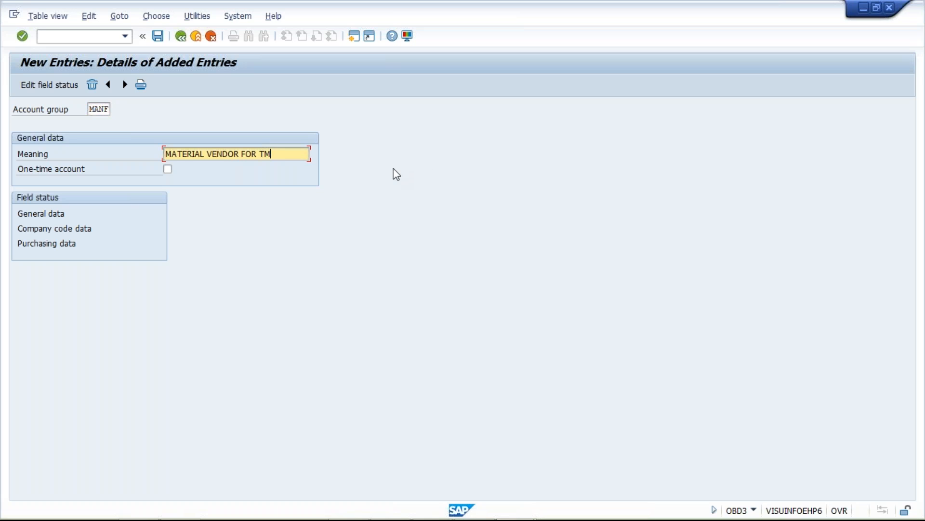
{"action": "key", "text": "Return"}
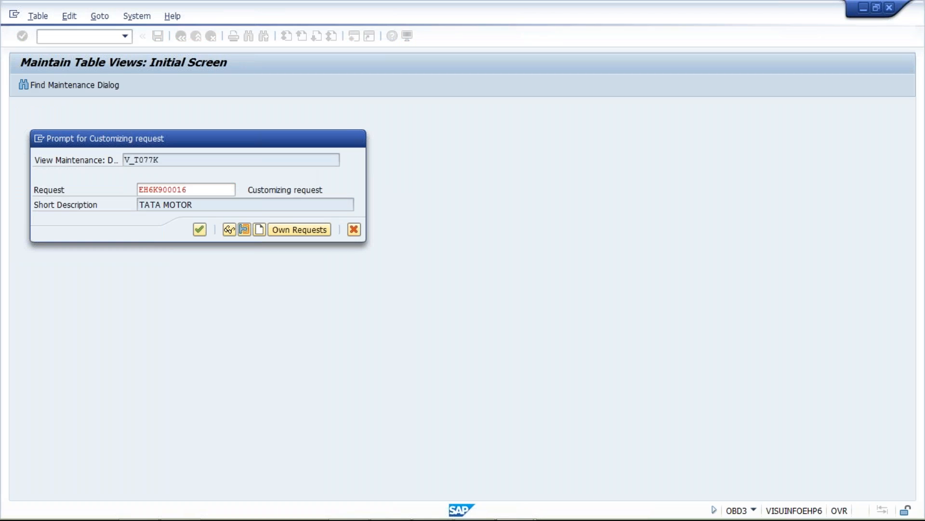
{"action": "key", "text": "Return"}
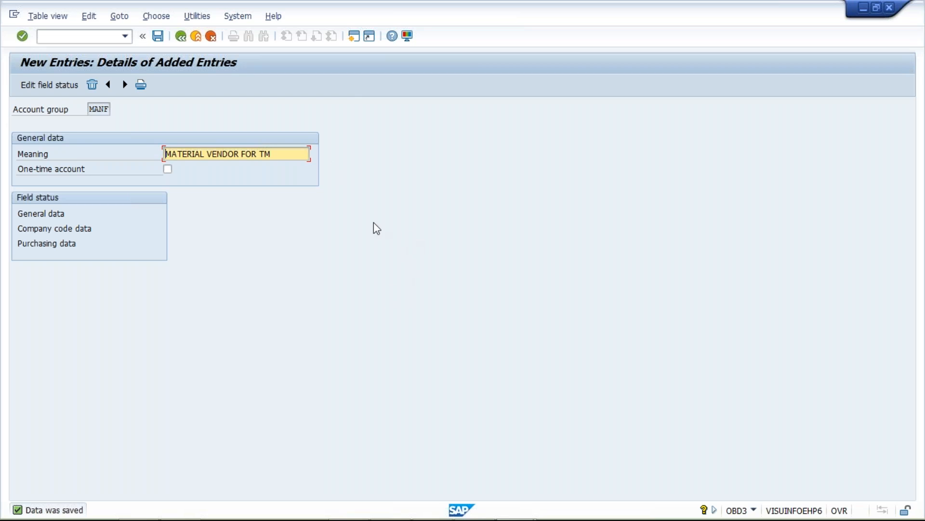
Step: In MANF's general data address fields, try suppressing Street 5, requiring Name 1, and making Form of address and Search term display-only
{"action": "left_click_drag", "start_coordinate": [91, 109], "coordinate": [180, 115]}
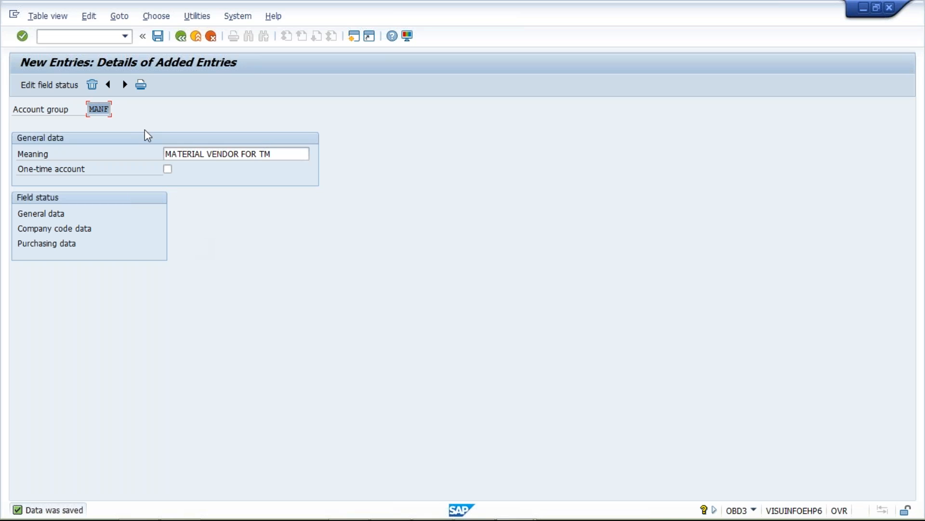
{"action": "double_click", "coordinate": [34, 213]}
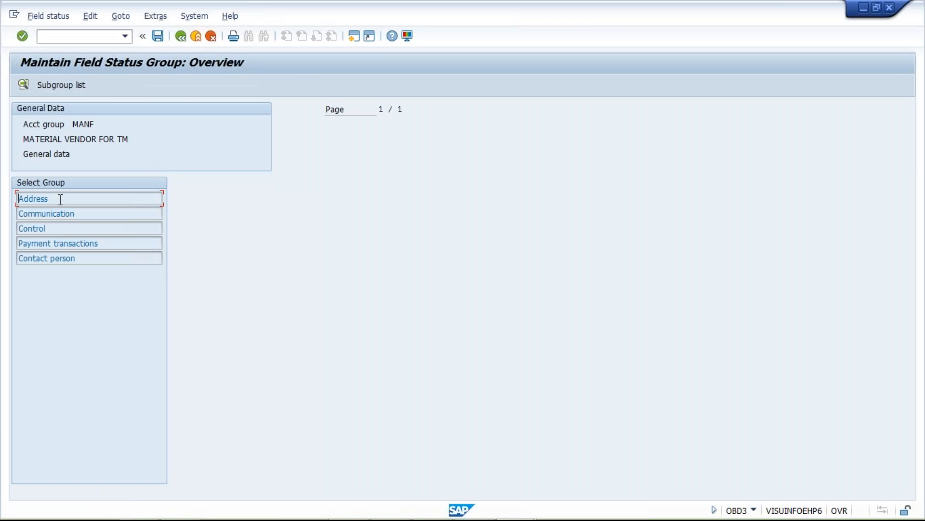
{"action": "double_click", "coordinate": [47, 199]}
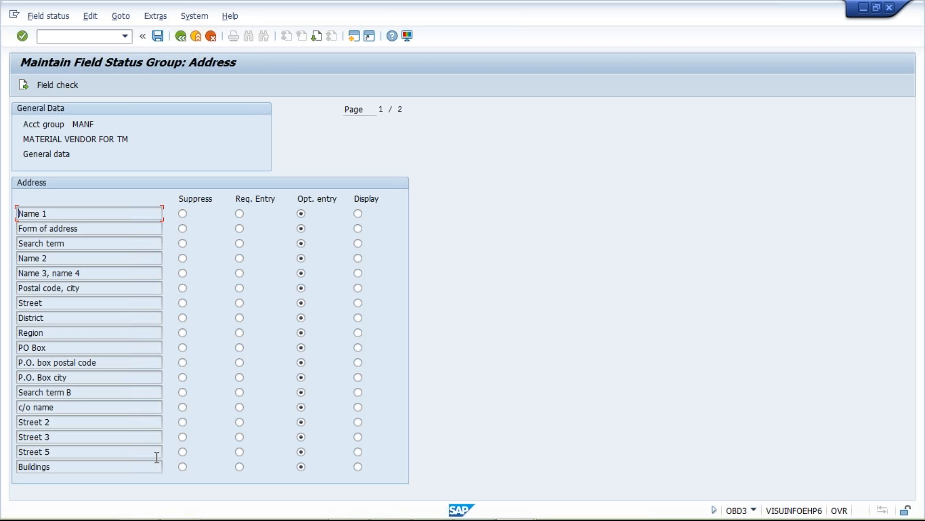
{"action": "left_click", "coordinate": [182, 452]}
{"action": "left_click", "coordinate": [239, 214]}
{"action": "left_click", "coordinate": [358, 228]}
{"action": "left_click", "coordinate": [358, 243]}
Step: Return Name 1, Form of address, Search term and Street 5 to optional entry and go back to the MANF account group details
{"action": "left_click", "coordinate": [301, 213]}
{"action": "left_click", "coordinate": [301, 228]}
{"action": "left_click", "coordinate": [302, 243]}
{"action": "mouse_move", "coordinate": [314, 515]}
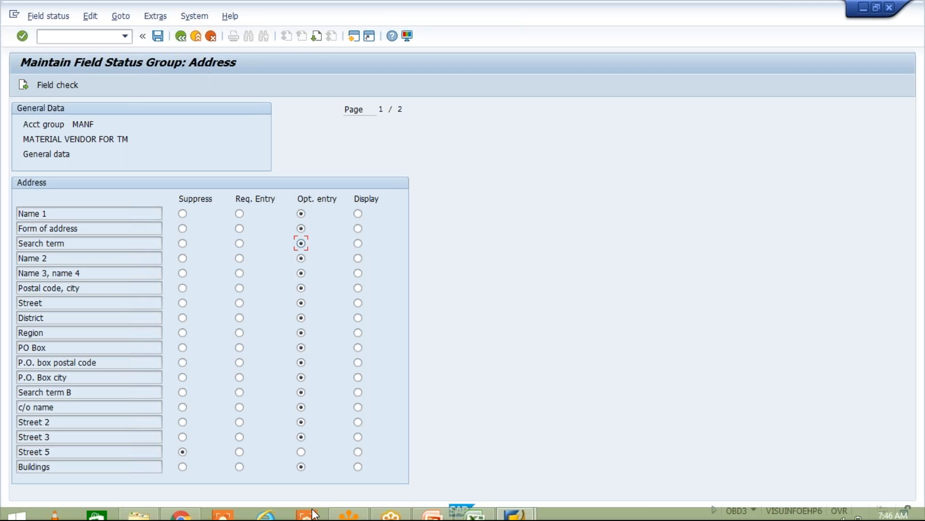
{"action": "left_click", "coordinate": [301, 451]}
{"action": "left_click", "coordinate": [183, 40]}
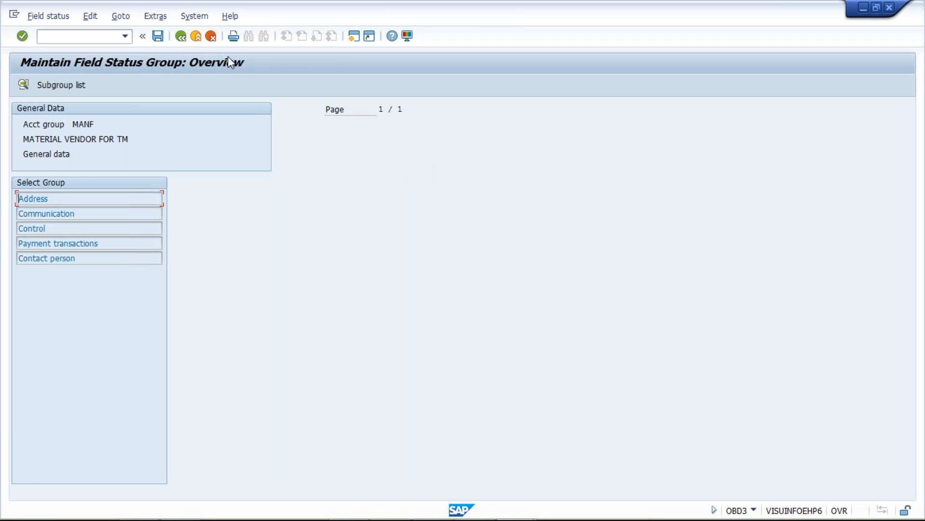
{"action": "left_click", "coordinate": [181, 36]}
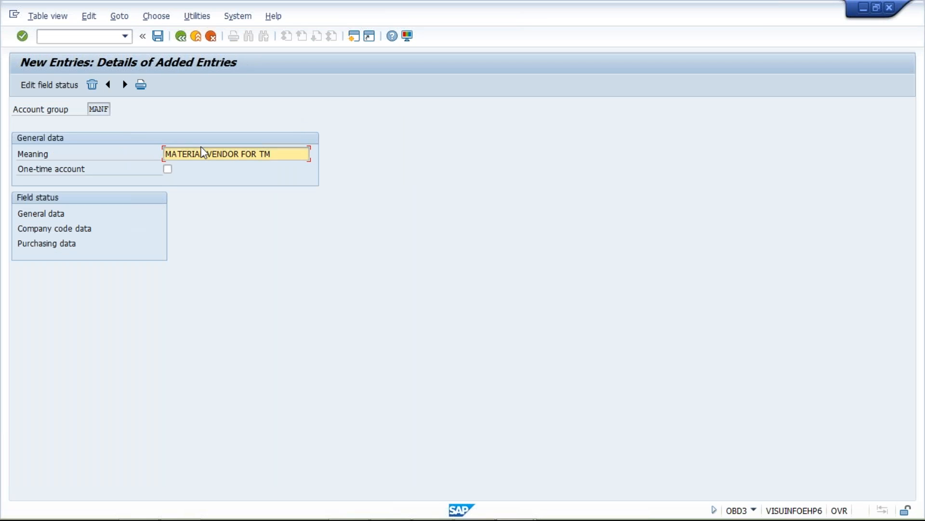
Step: Try the Display status for Name 1 in MANF's address field status group, and return to the account group details
{"action": "double_click", "coordinate": [39, 214]}
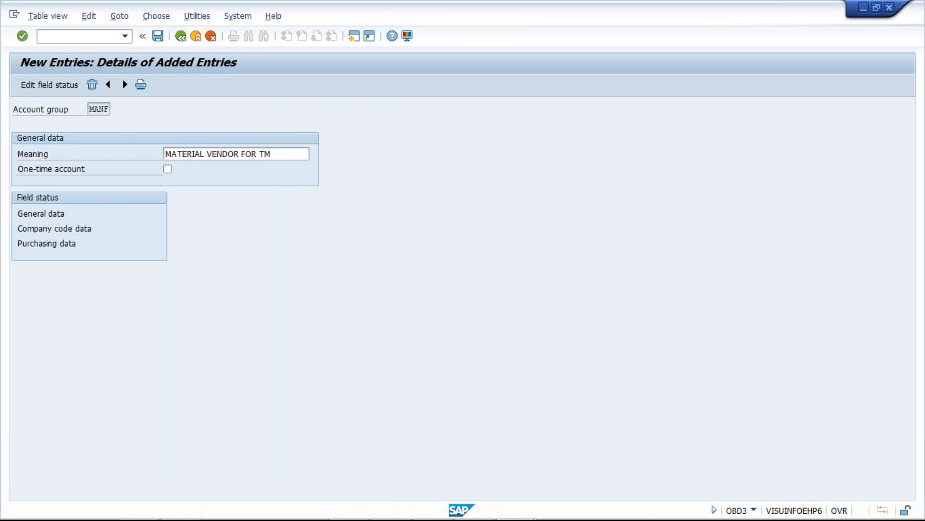
{"action": "double_click", "coordinate": [67, 200]}
{"action": "left_click", "coordinate": [358, 214]}
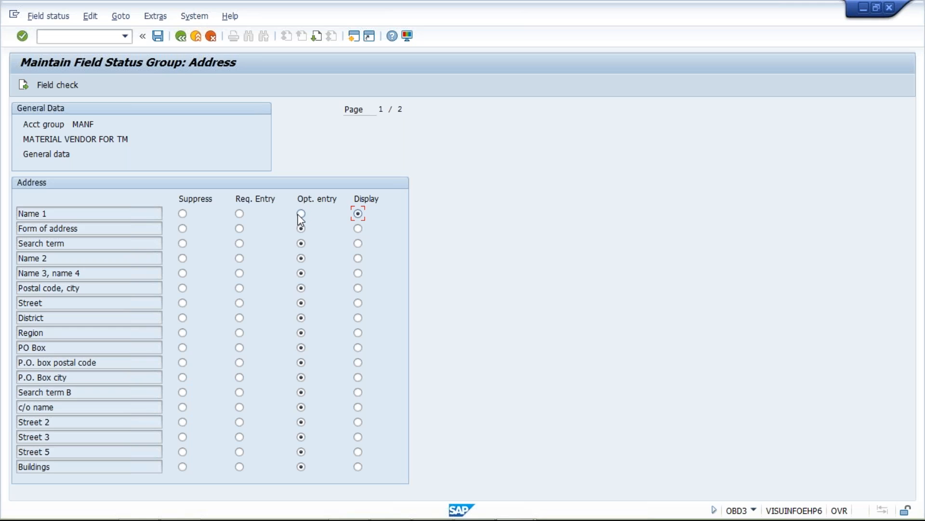
{"action": "left_click", "coordinate": [181, 37]}
{"action": "left_click", "coordinate": [181, 37]}
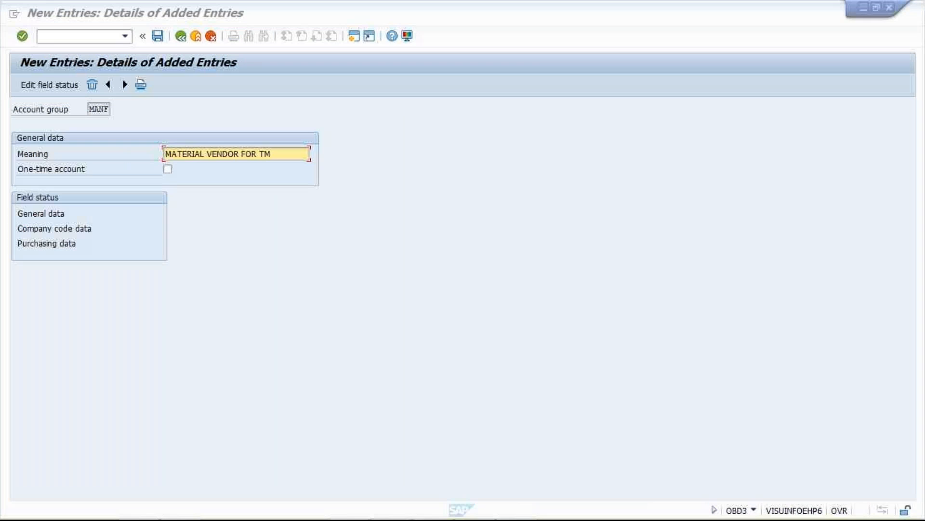
Step: Mark the MANF account group field and try adding extra characters to the end of its Meaning text
{"action": "left_click_drag", "start_coordinate": [116, 98], "coordinate": [130, 110]}
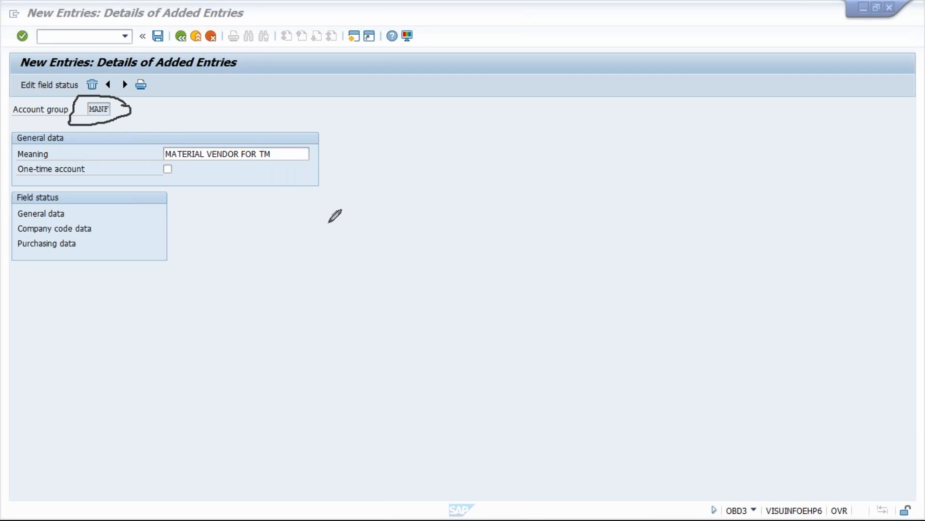
{"action": "key", "text": "Escape"}
{"action": "left_click", "coordinate": [91, 109]}
{"action": "key", "text": "Tab"}
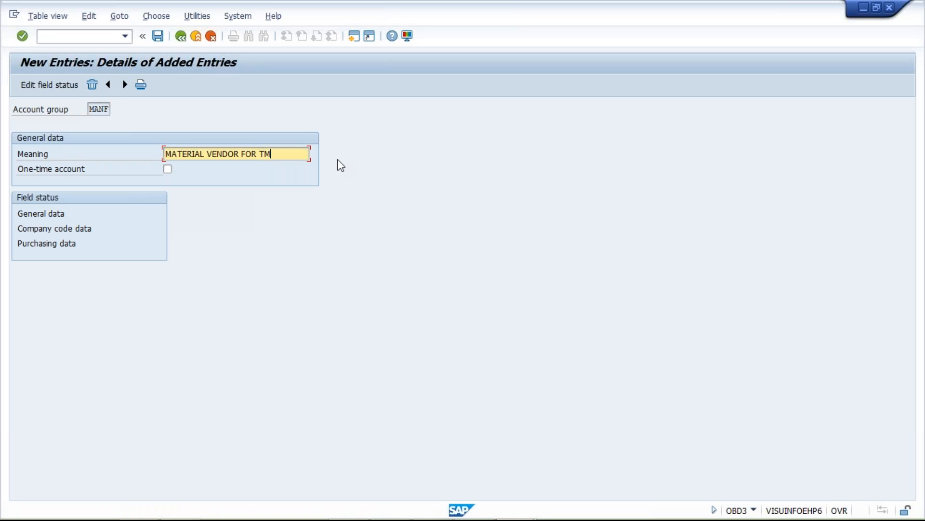
{"action": "type", "text": "JJJJJ"}
{"action": "key", "text": "BackSpace"}
{"action": "key", "text": "BackSpace"}
{"action": "key", "text": "BackSpace"}
{"action": "key", "text": "BackSpace"}
{"action": "key", "text": "BackSpace"}
{"action": "type", "text": "XXX"}
{"action": "key", "text": "BackSpace"}
{"action": "key", "text": "BackSpace"}
{"action": "key", "text": "BackSpace"}
{"action": "left_click", "coordinate": [93, 108]}
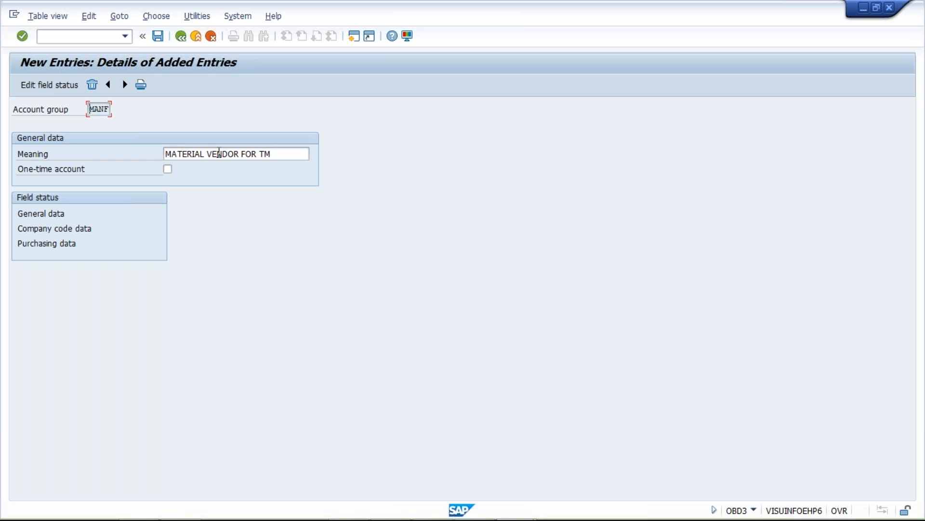
Step: Switch to the Class workbook in Excel to check the SERV vendor group name, and return to SAP
{"action": "key", "text": "alt+Tab"}
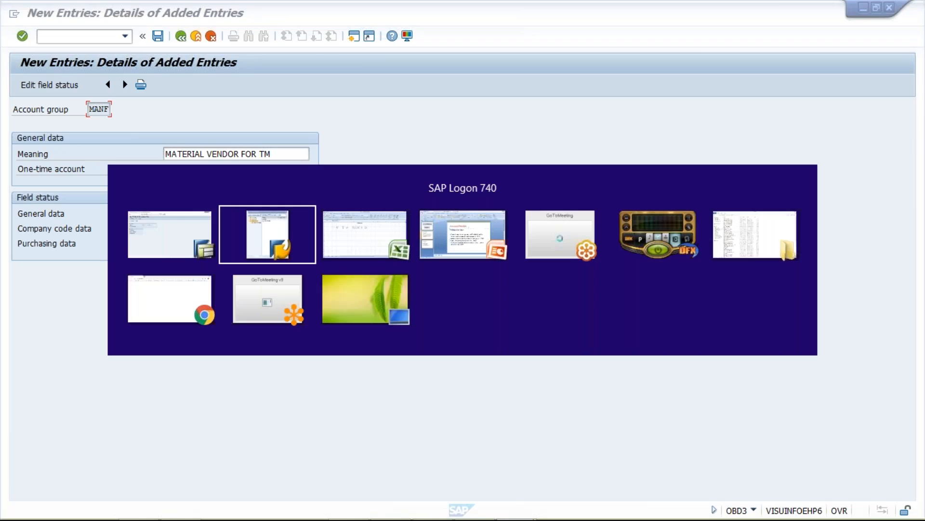
{"action": "key", "text": "alt+Tab"}
{"action": "left_click", "coordinate": [174, 189]}
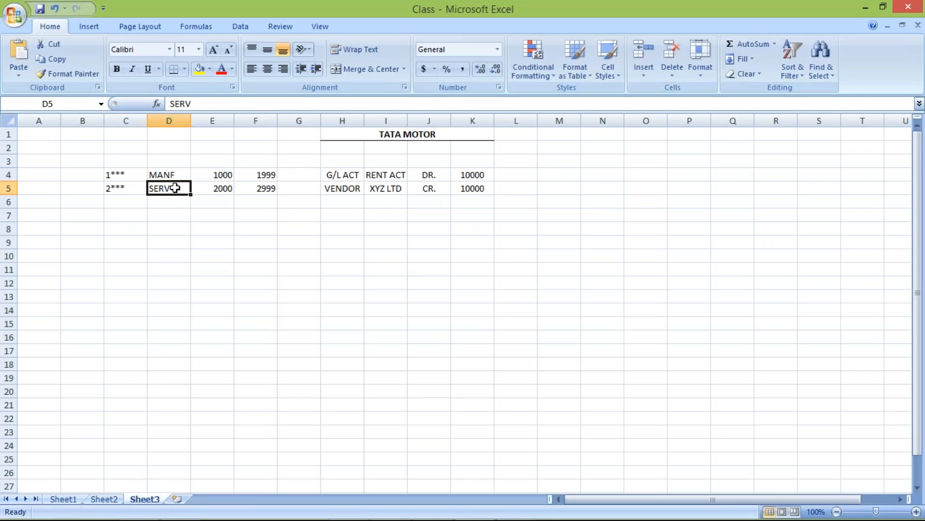
{"action": "key", "text": "alt+Tab"}
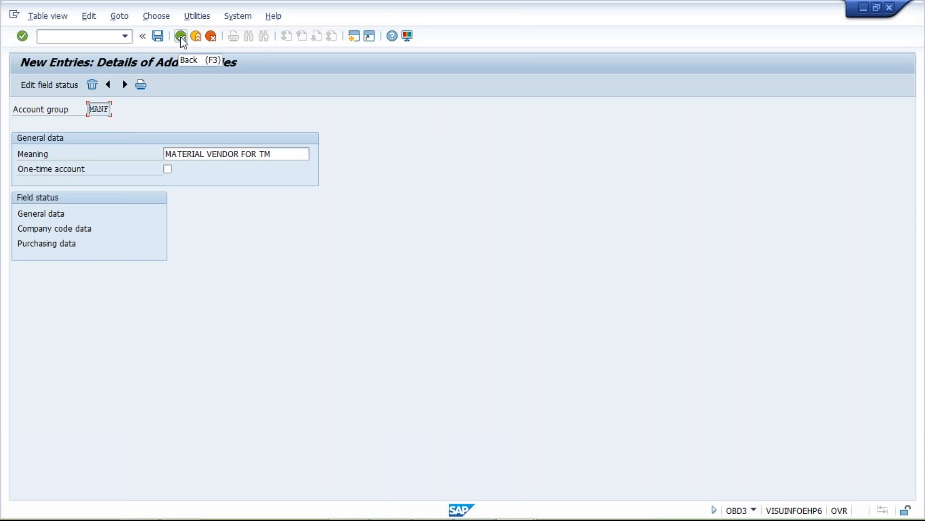
Step: Enter a new vendor account group SERV with the meaning SERVICE VENDOR FOR TM
{"action": "left_click", "coordinate": [181, 36]}
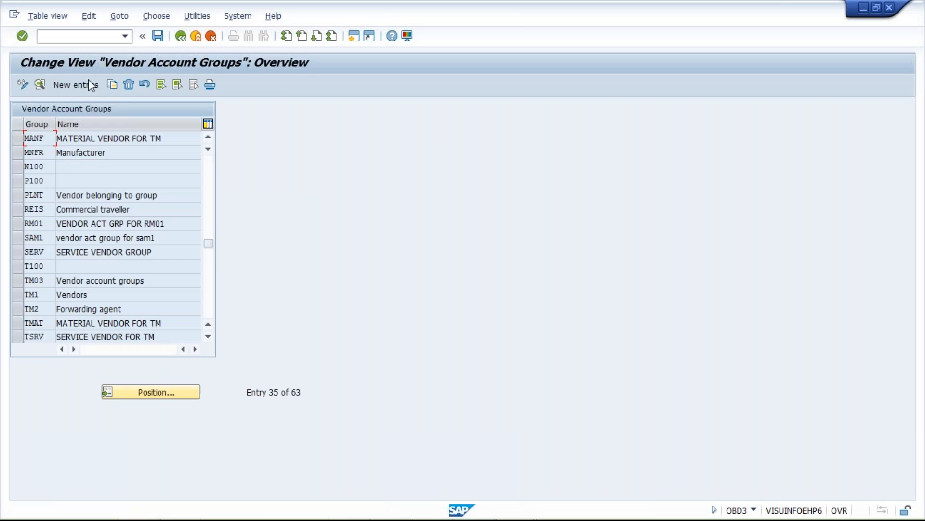
{"action": "left_click", "coordinate": [83, 88]}
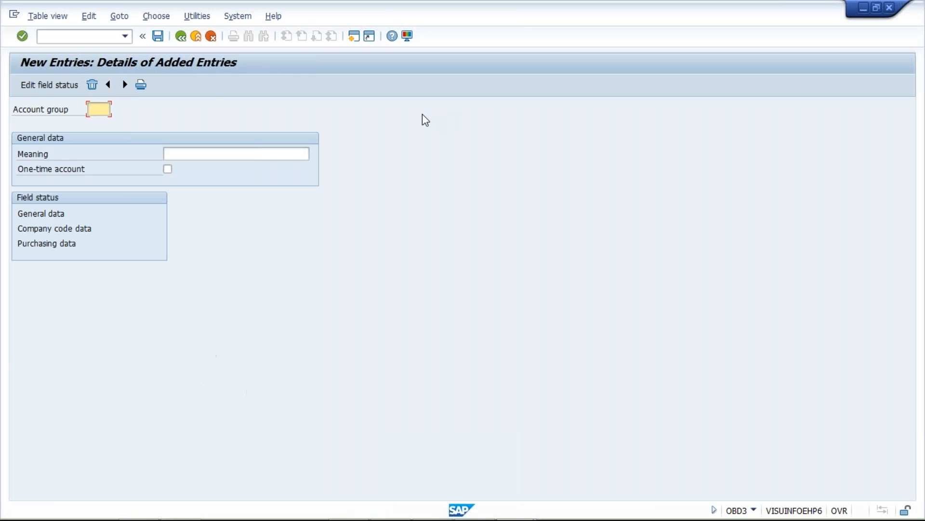
{"action": "type", "text": "SERV"}
{"action": "key", "text": "Tab"}
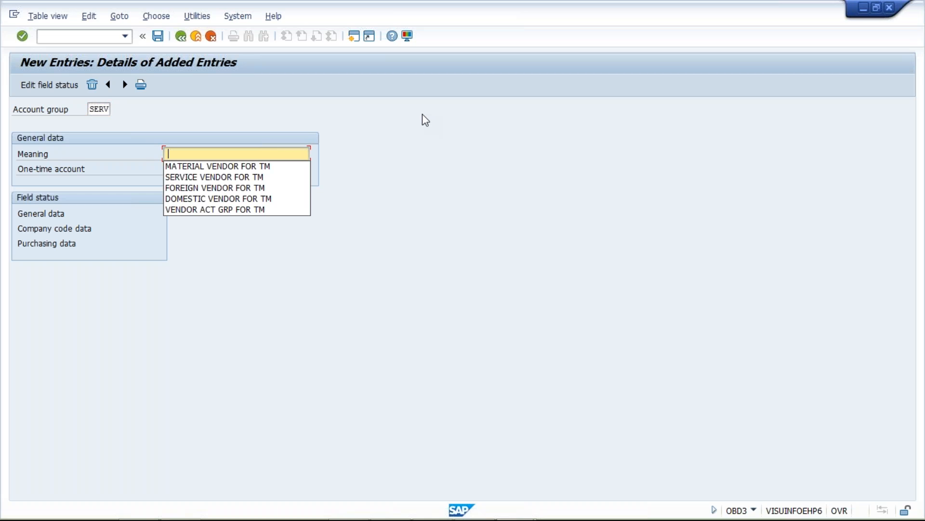
{"action": "key", "text": "Down"}
{"action": "key", "text": "Down"}
{"action": "key", "text": "Return"}
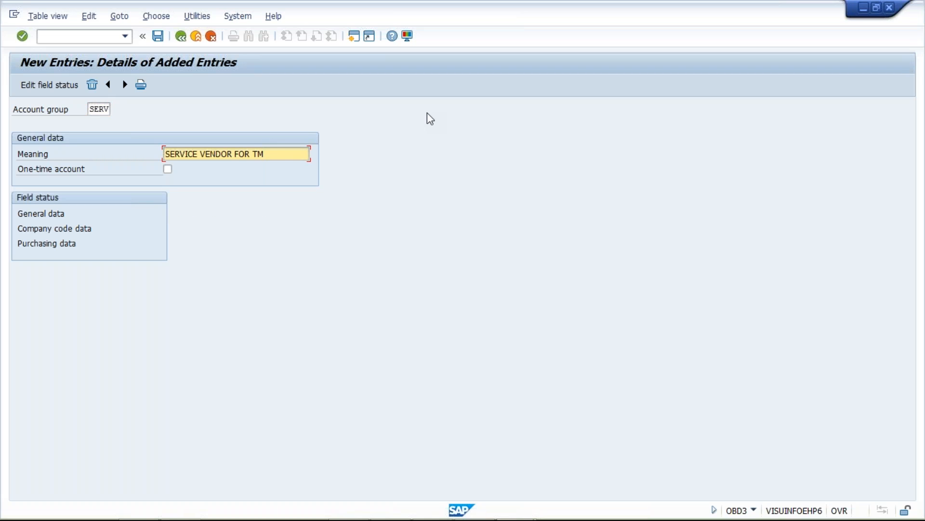
Step: Try to confirm the new SERV account group entry, and discard the unsaved entry
{"action": "key", "text": "Return"}
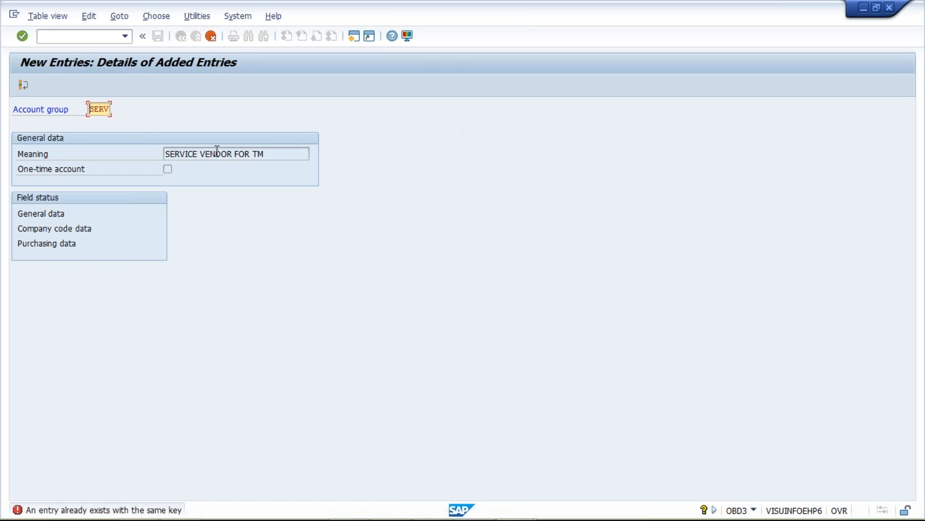
{"action": "left_click", "coordinate": [212, 38]}
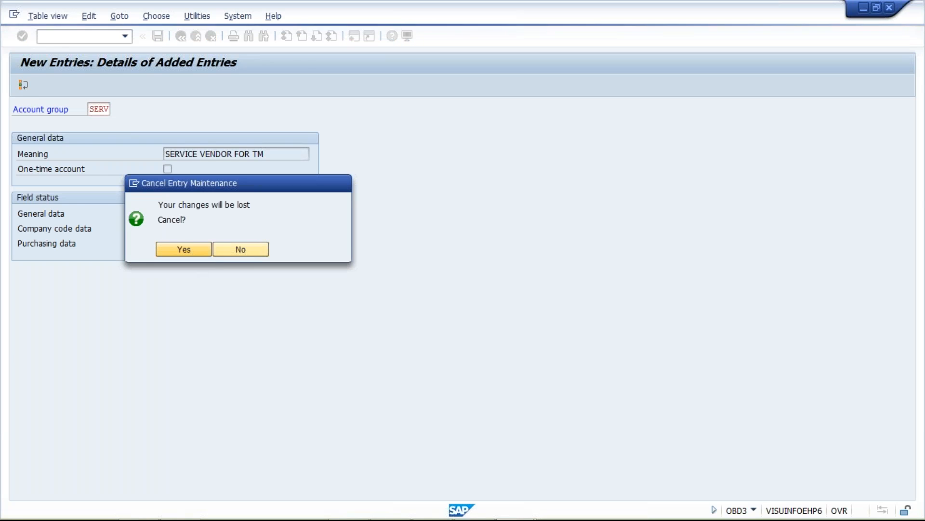
{"action": "left_click", "coordinate": [183, 248]}
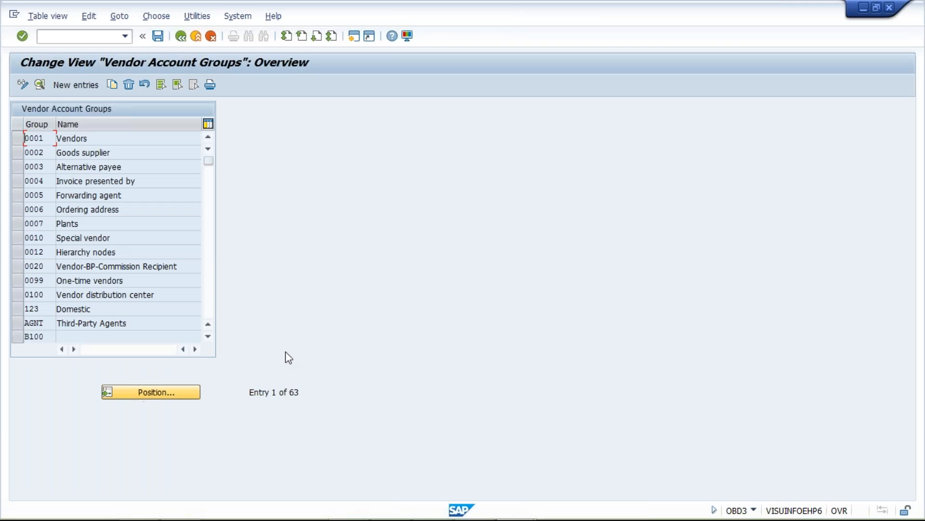
Step: Locate the existing SERV vendor account group in the overview, delete it and save
{"action": "left_click", "coordinate": [151, 391]}
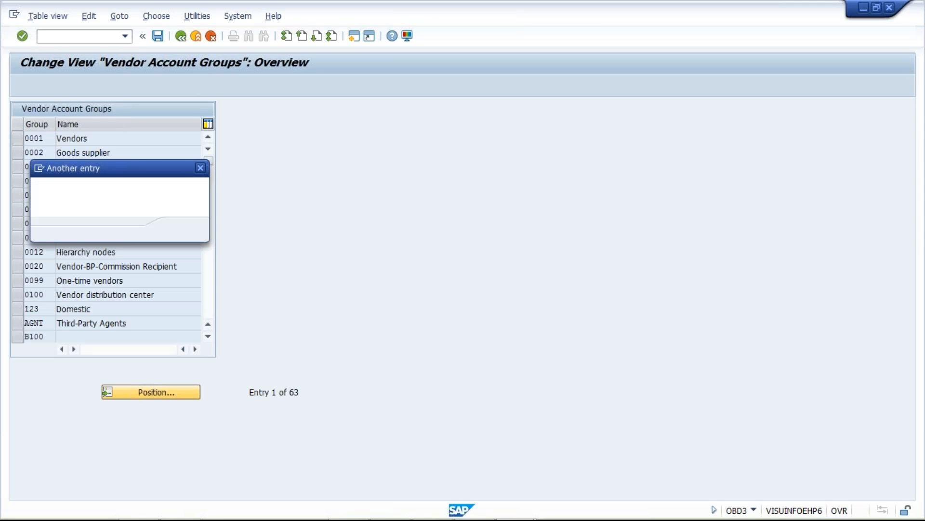
{"action": "type", "text": "SERV"}
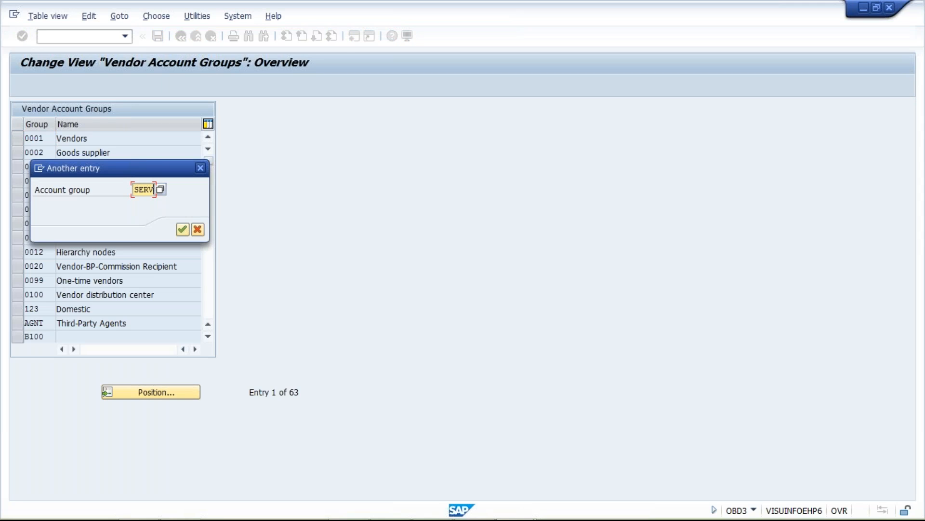
{"action": "key", "text": "Return"}
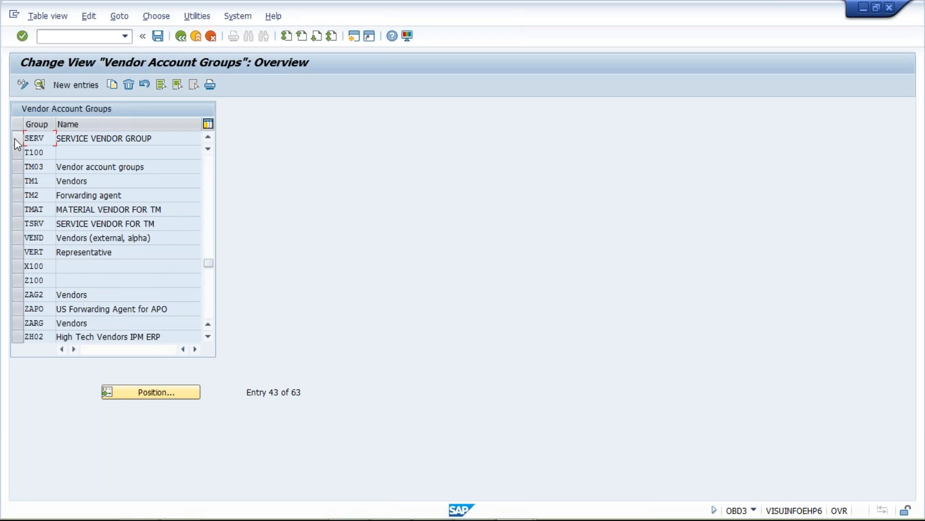
{"action": "left_click", "coordinate": [19, 136]}
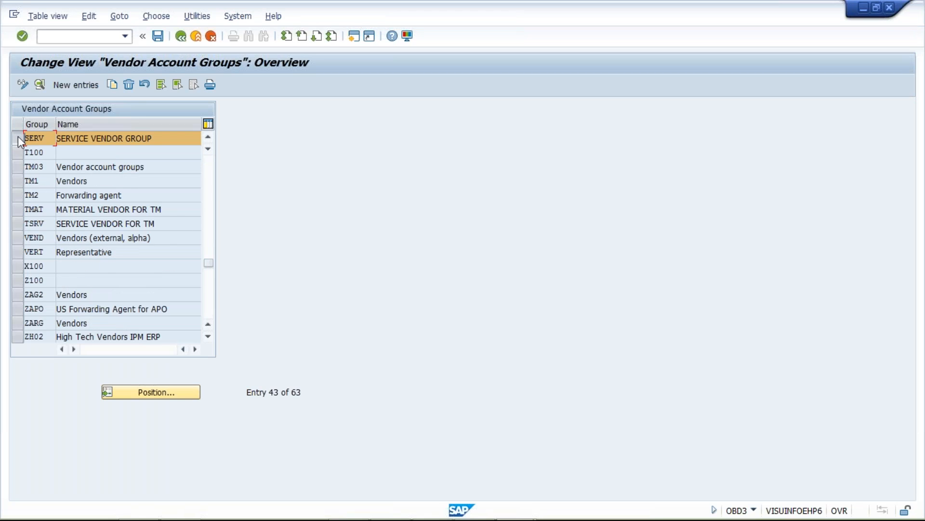
{"action": "left_click", "coordinate": [128, 85]}
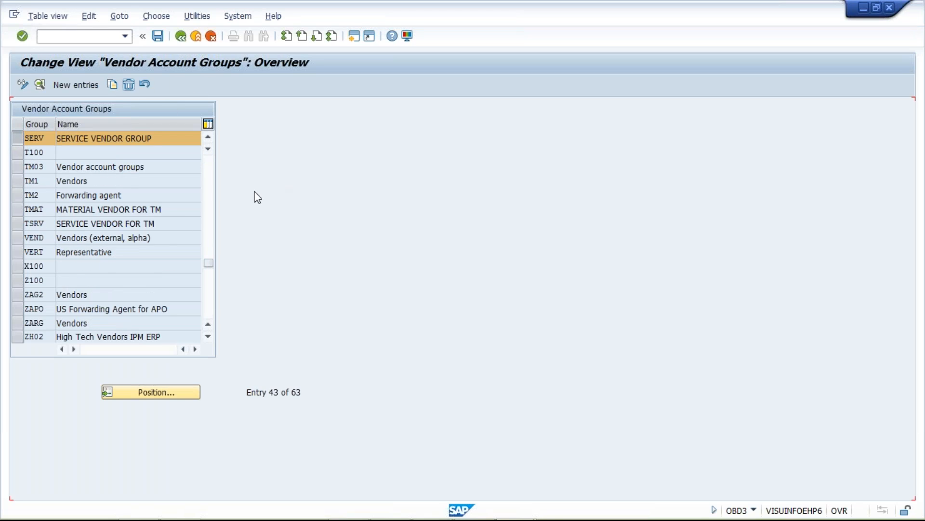
{"action": "left_click", "coordinate": [158, 37]}
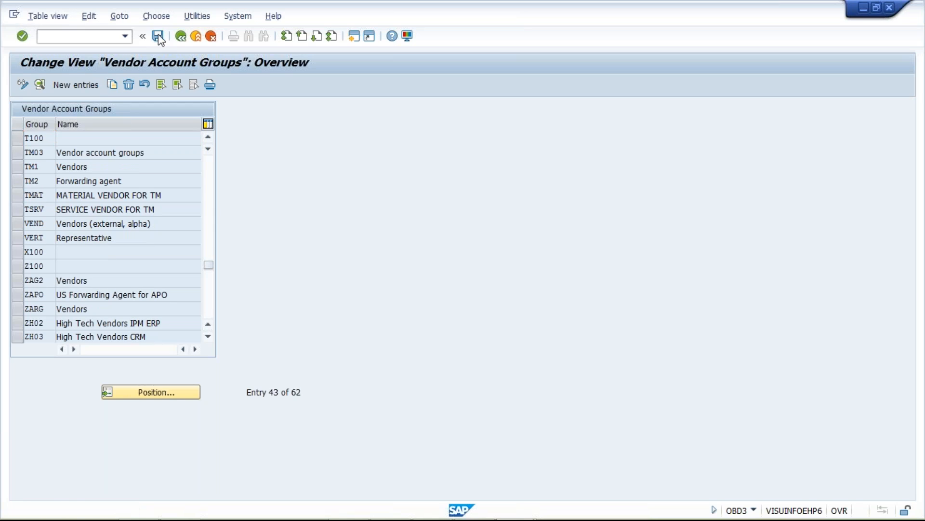
Step: Create a new vendor account group SERV with the meaning SERVICE VENDOR FOR TM and save it
{"action": "left_click", "coordinate": [76, 84]}
{"action": "left_click", "coordinate": [99, 109]}
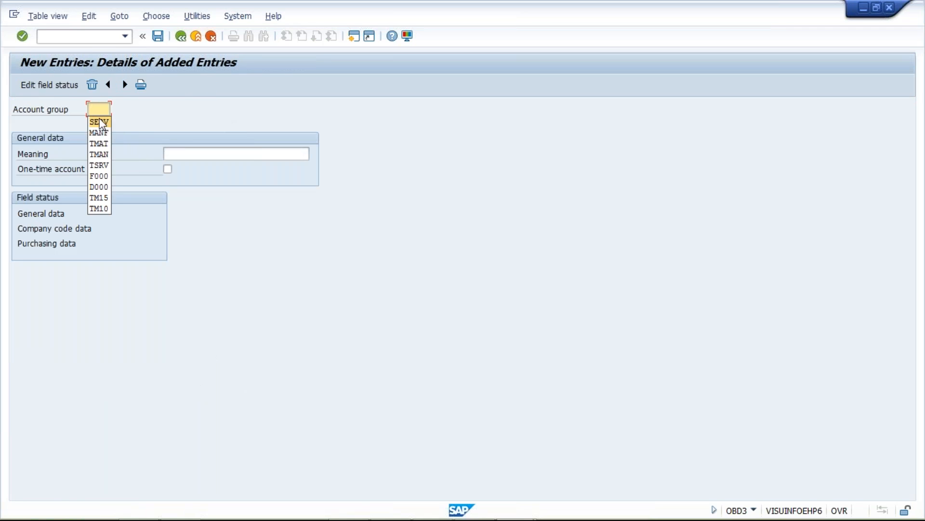
{"action": "left_click", "coordinate": [98, 120]}
{"action": "left_click", "coordinate": [193, 153]}
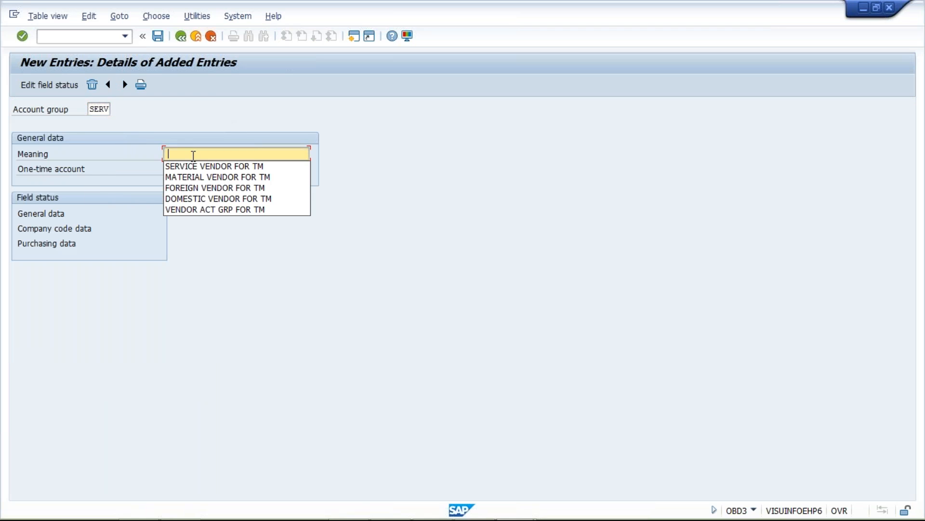
{"action": "left_click", "coordinate": [244, 167]}
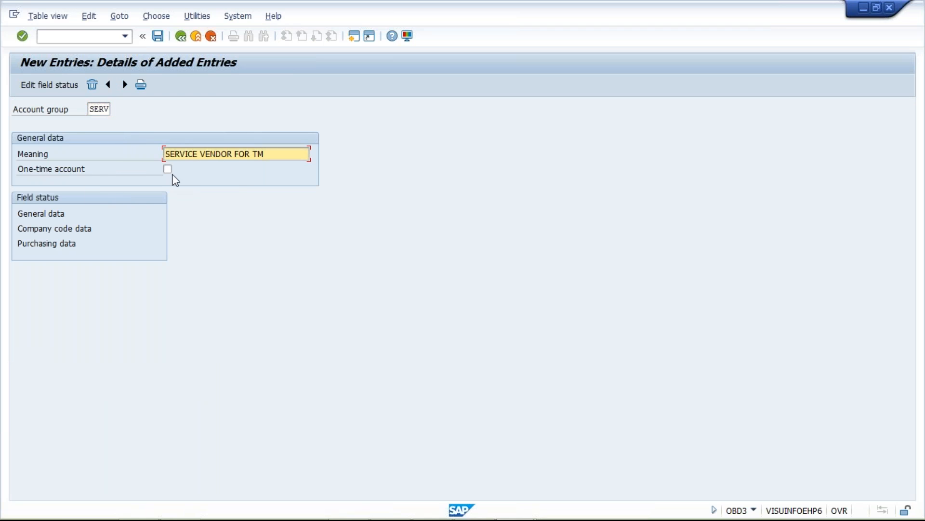
{"action": "left_click", "coordinate": [156, 37]}
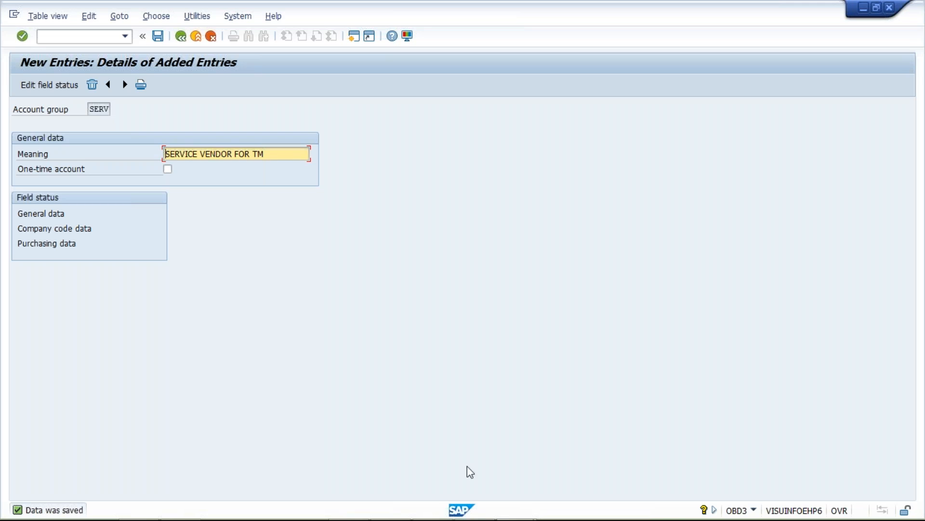
Step: Switch to the 11_Account Payable presentation in PowerPoint to check the next configuration step and its transaction code
{"action": "mouse_move", "coordinate": [503, 513]}
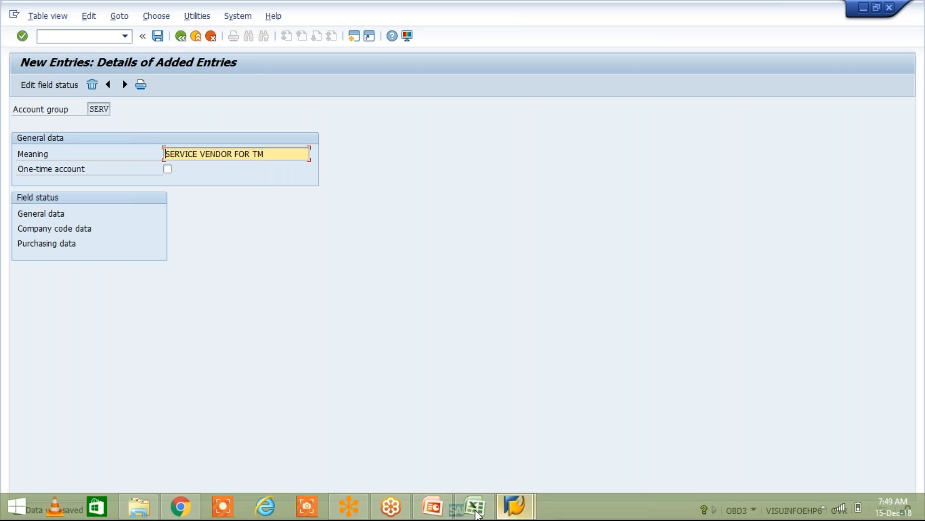
{"action": "left_click", "coordinate": [420, 514]}
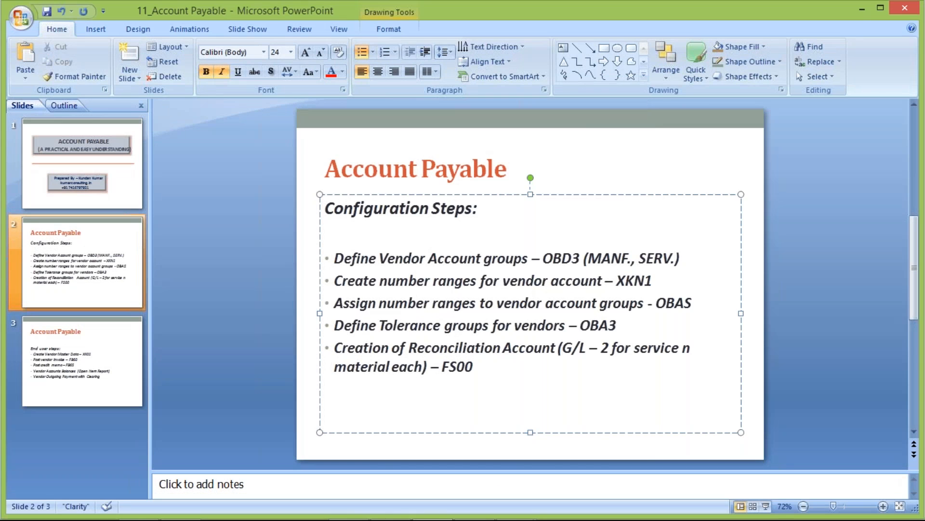
{"action": "key", "text": "Escape"}
{"action": "key", "text": "Escape"}
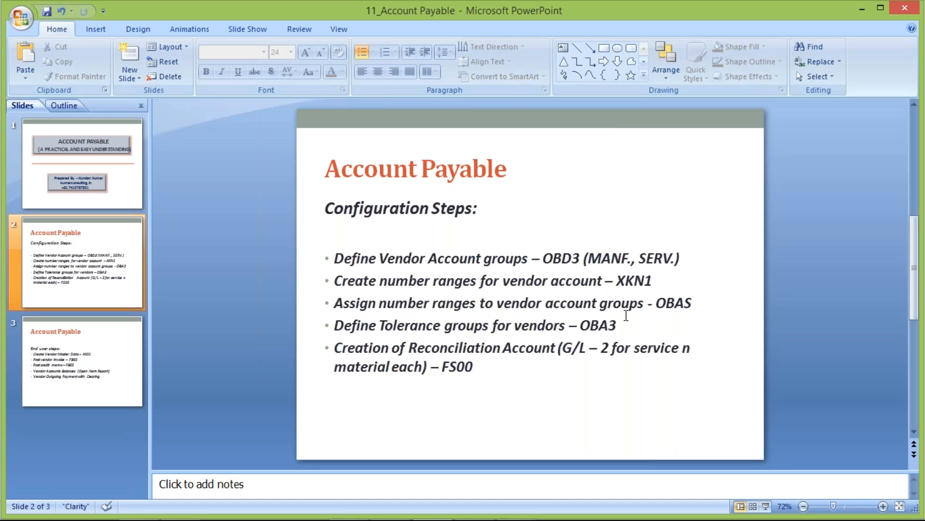
Step: Return to SAP, run transaction XKN1 and open the vendor number range intervals for editing
{"action": "mouse_move", "coordinate": [520, 502]}
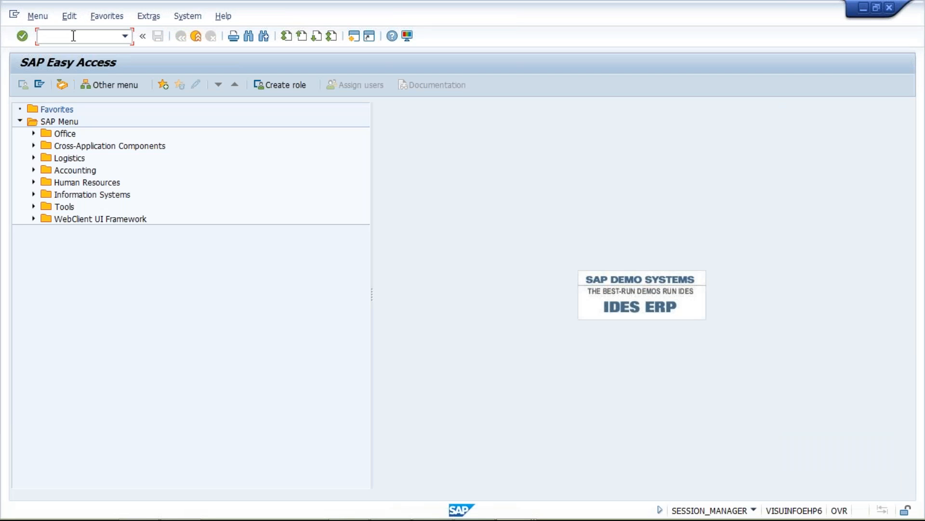
{"action": "type", "text": "XKN1"}
{"action": "key", "text": "Return"}
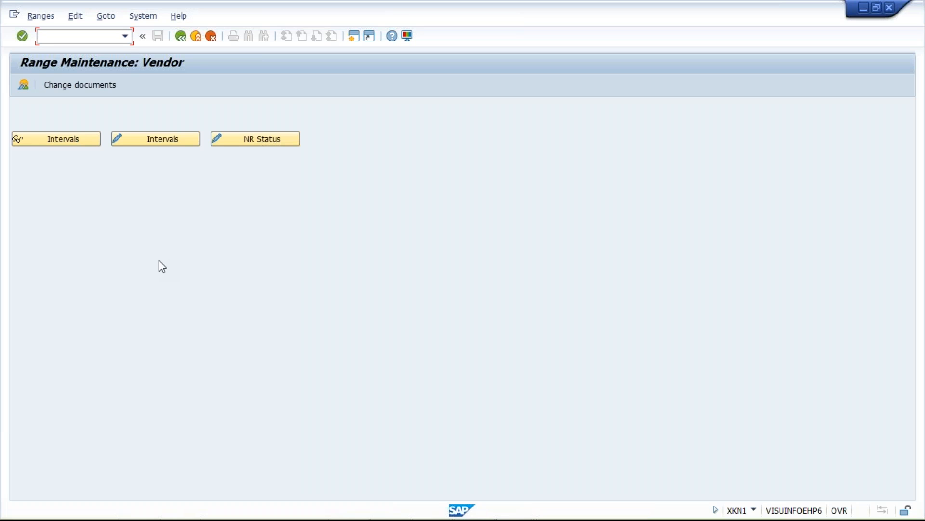
{"action": "left_click", "coordinate": [145, 140]}
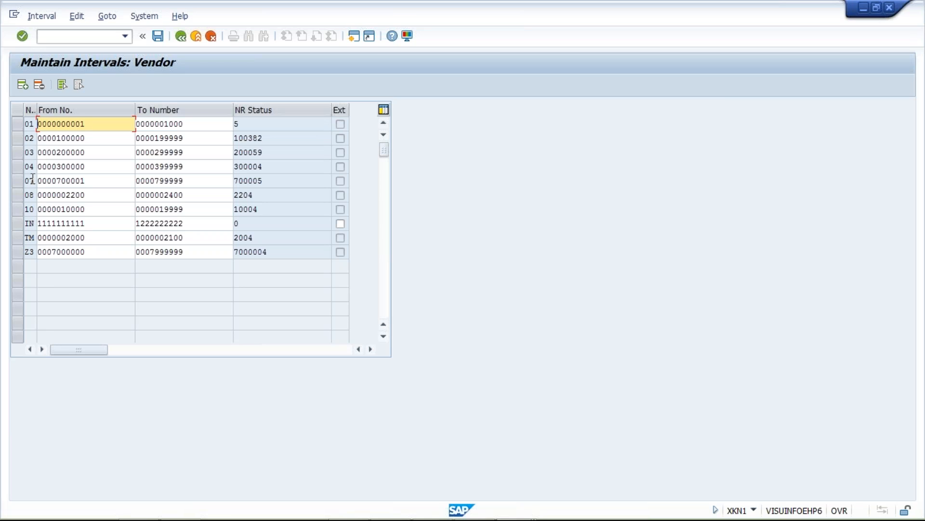
Step: Insert two new vendor number range intervals numbered 05 and 06
{"action": "left_click", "coordinate": [22, 85]}
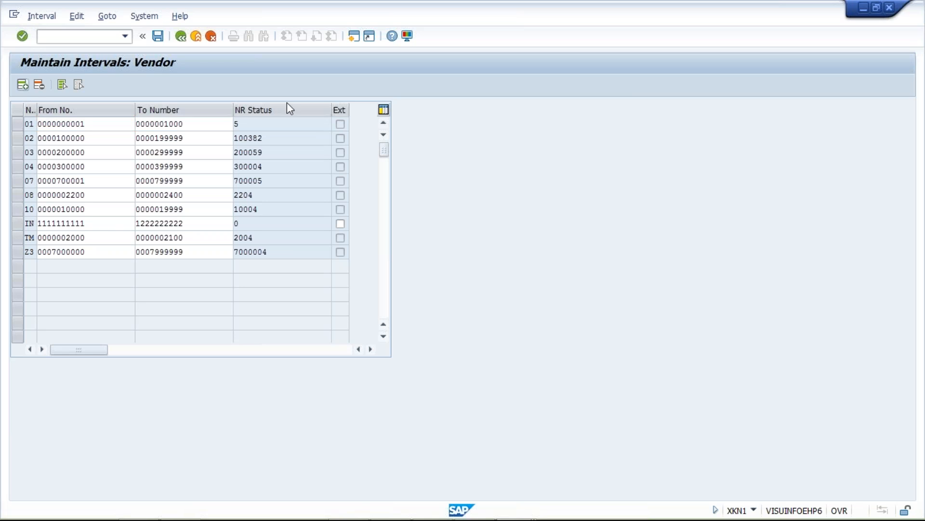
{"action": "left_click", "coordinate": [61, 85]}
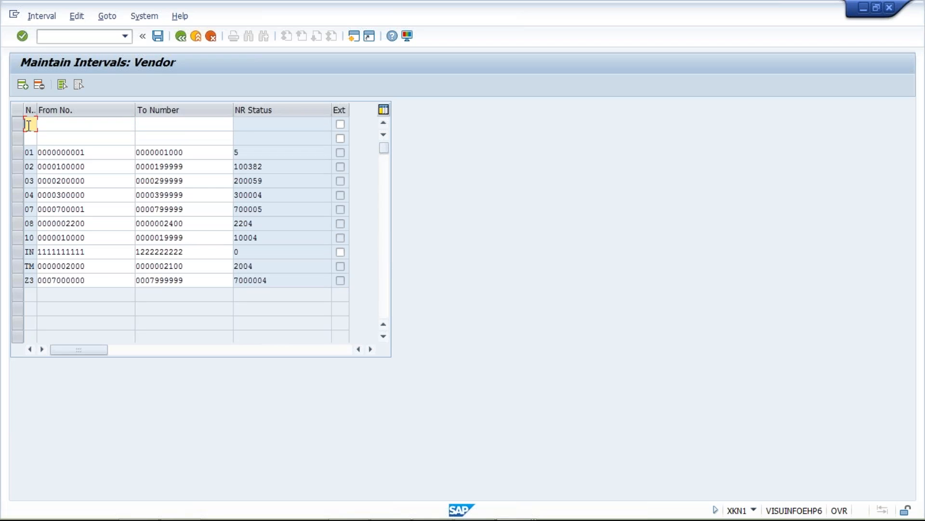
{"action": "type", "text": "05"}
{"action": "key", "text": "Down"}
{"action": "type", "text": "06"}
{"action": "left_click", "coordinate": [86, 124]}
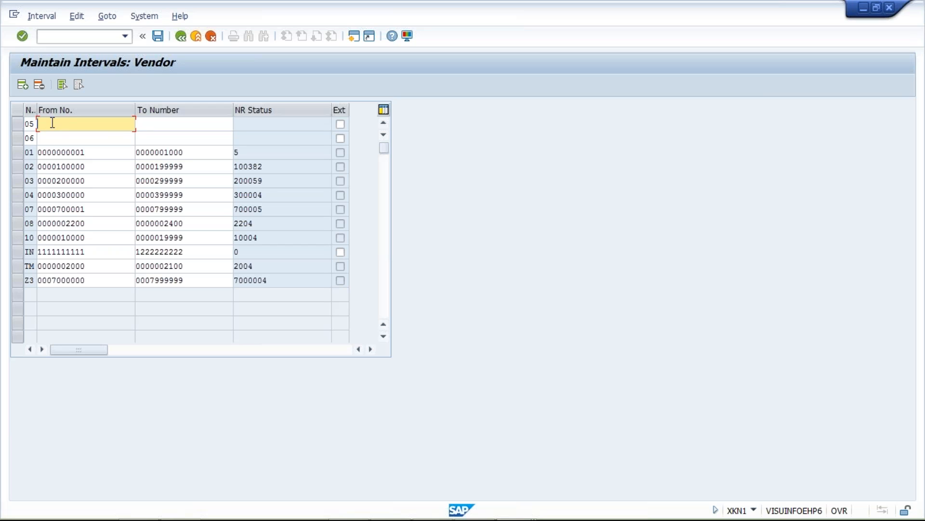
{"action": "left_click", "coordinate": [109, 150]}
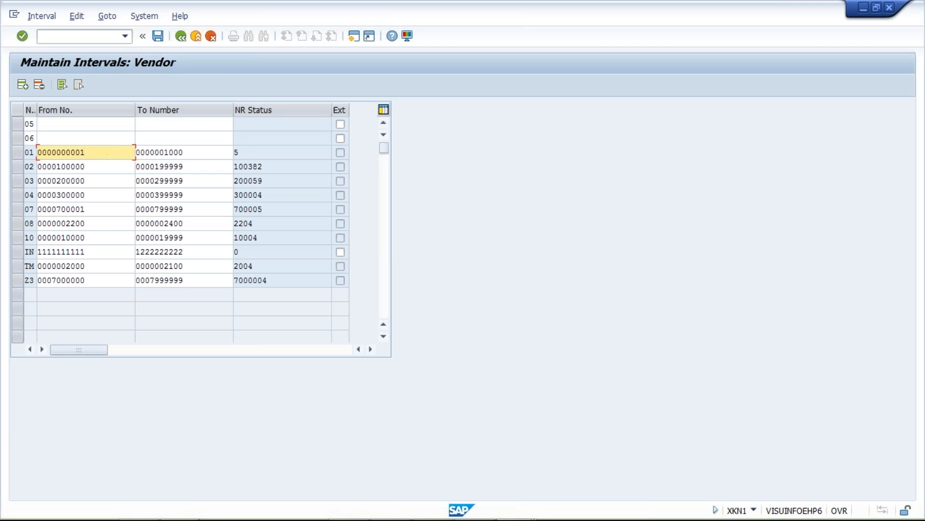
Step: Switch to the Class workbook in Excel and set the MANF range's end number in cell F4 to 2000
{"action": "mouse_move", "coordinate": [435, 508]}
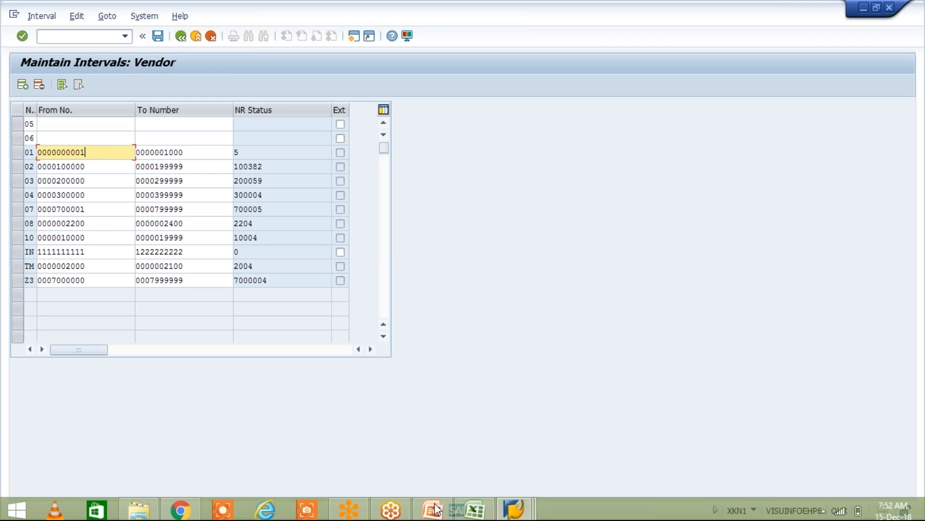
{"action": "left_click", "coordinate": [474, 506]}
{"action": "left_click", "coordinate": [212, 174]}
{"action": "left_click", "coordinate": [255, 174]}
{"action": "left_click", "coordinate": [212, 175]}
{"action": "left_click", "coordinate": [254, 175]}
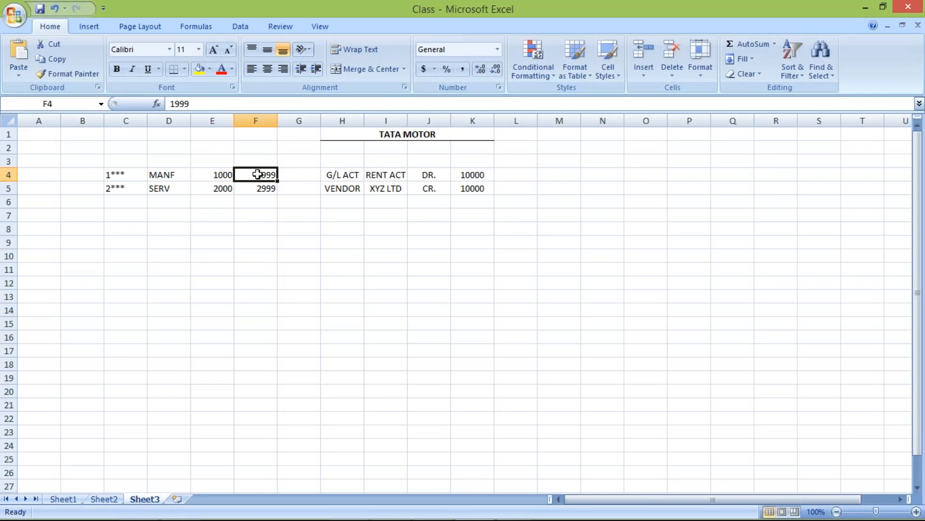
{"action": "type", "text": "2"}
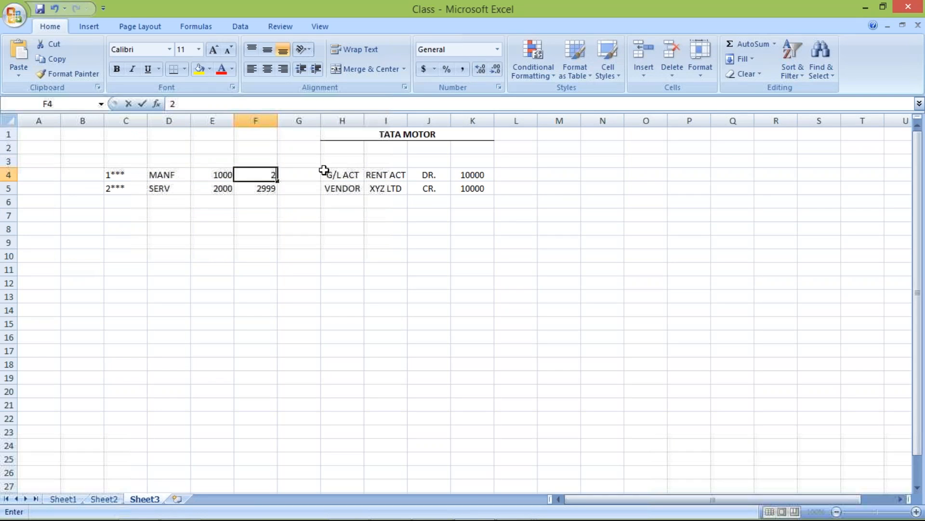
{"action": "type", "text": "000"}
{"action": "key", "text": "Return"}
Step: Compare the start and end numbers of the MANF and SERV ranges in cells E4:F5 for overlap
{"action": "left_click", "coordinate": [215, 186]}
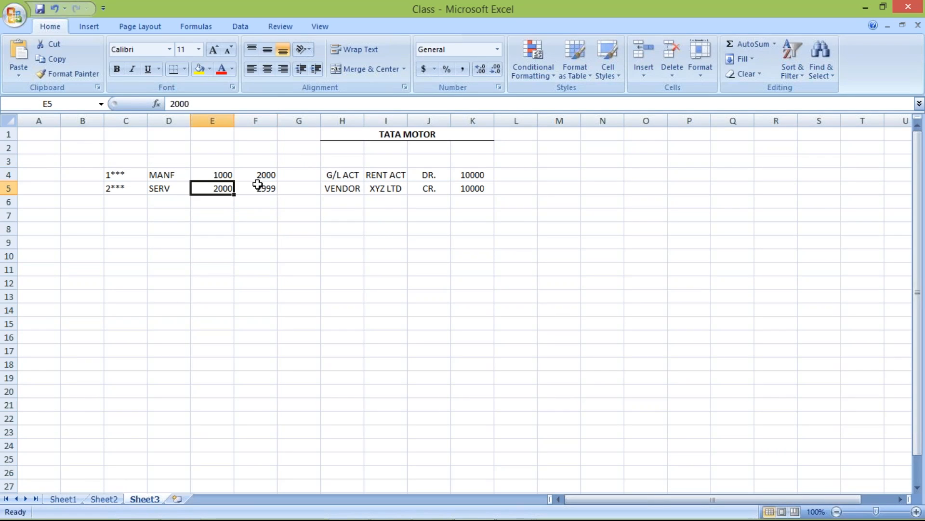
{"action": "left_click", "coordinate": [264, 187]}
{"action": "left_click", "coordinate": [221, 188]}
{"action": "left_click", "coordinate": [244, 175]}
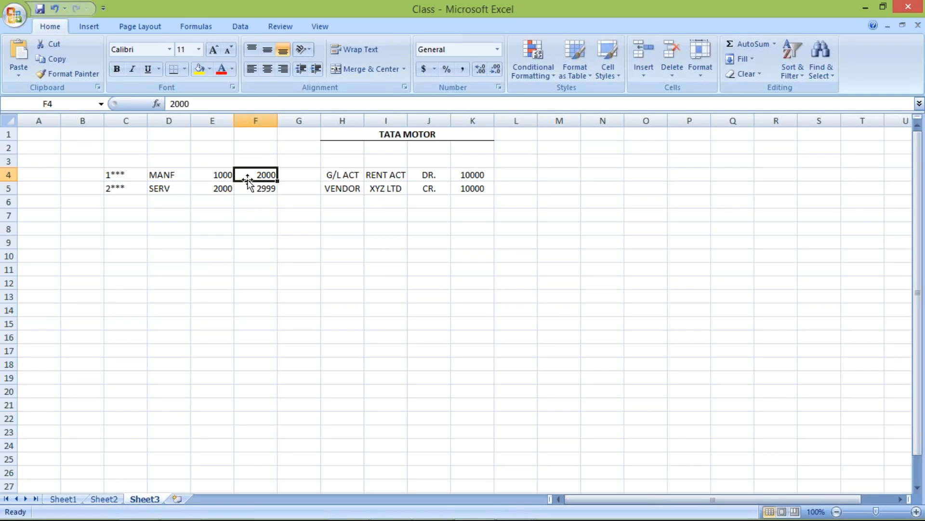
{"action": "left_click", "coordinate": [228, 189]}
{"action": "left_click", "coordinate": [225, 175]}
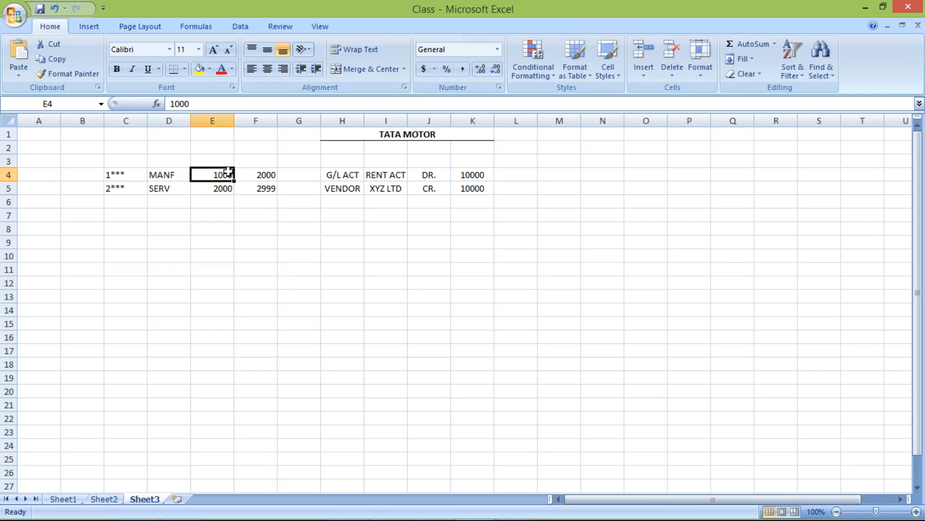
{"action": "left_click", "coordinate": [219, 185]}
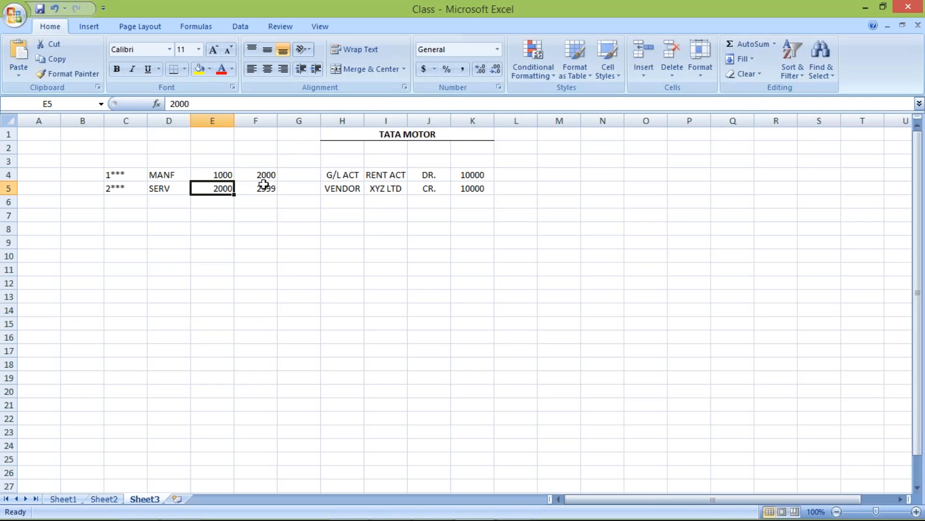
{"action": "left_click", "coordinate": [217, 172]}
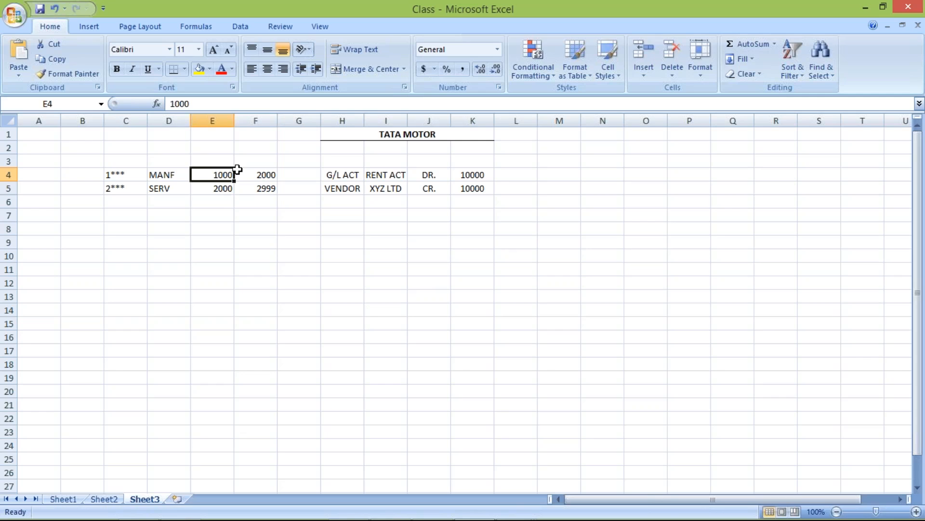
{"action": "left_click", "coordinate": [237, 169], "text": "shift"}
{"action": "left_click", "coordinate": [222, 191]}
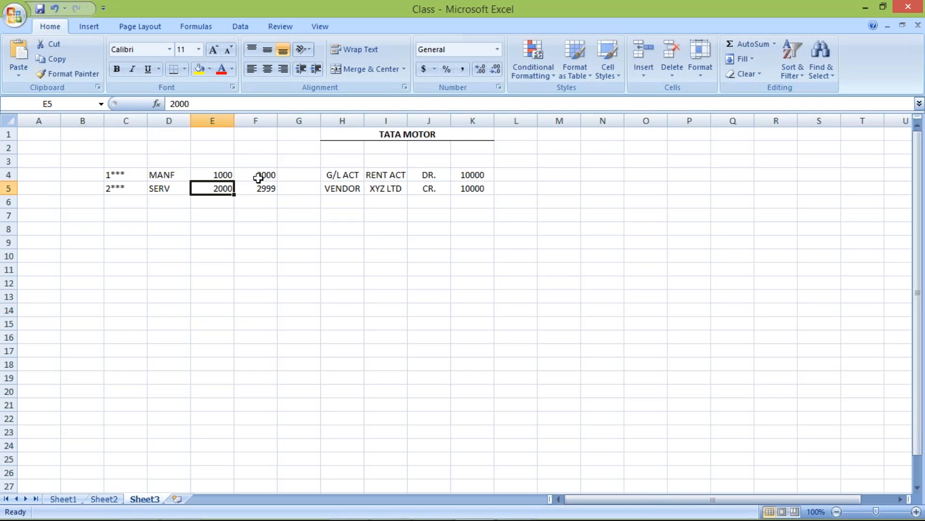
{"action": "left_click", "coordinate": [260, 176]}
{"action": "left_click", "coordinate": [225, 188]}
{"action": "left_click", "coordinate": [218, 173]}
{"action": "left_click_drag", "start_coordinate": [247, 172], "coordinate": [223, 175]}
Step: Try 2001 as the SERV range's start number in cell E5, and restore it to 2000
{"action": "left_click", "coordinate": [217, 188]}
{"action": "type", "text": "2001"}
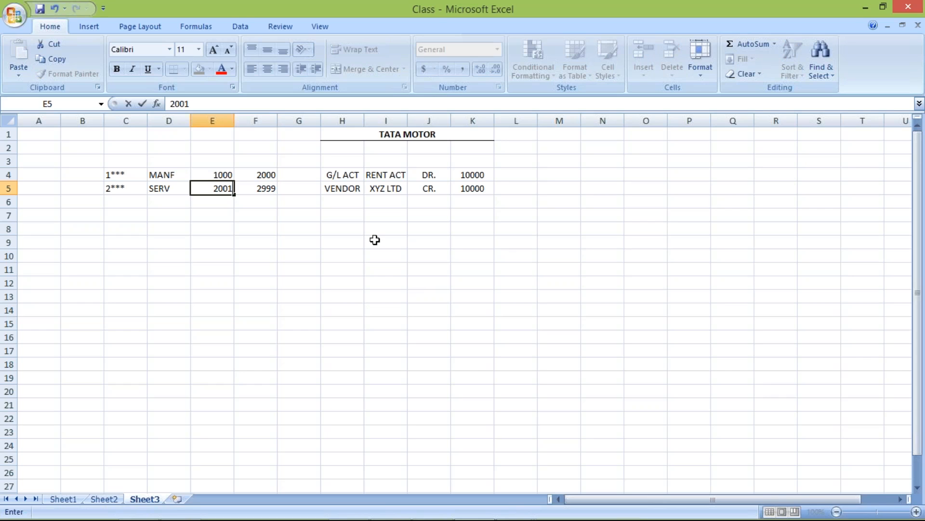
{"action": "key", "text": "Return"}
{"action": "left_click_drag", "start_coordinate": [222, 187], "coordinate": [272, 170]}
{"action": "left_click", "coordinate": [215, 188]}
{"action": "type", "text": "2"}
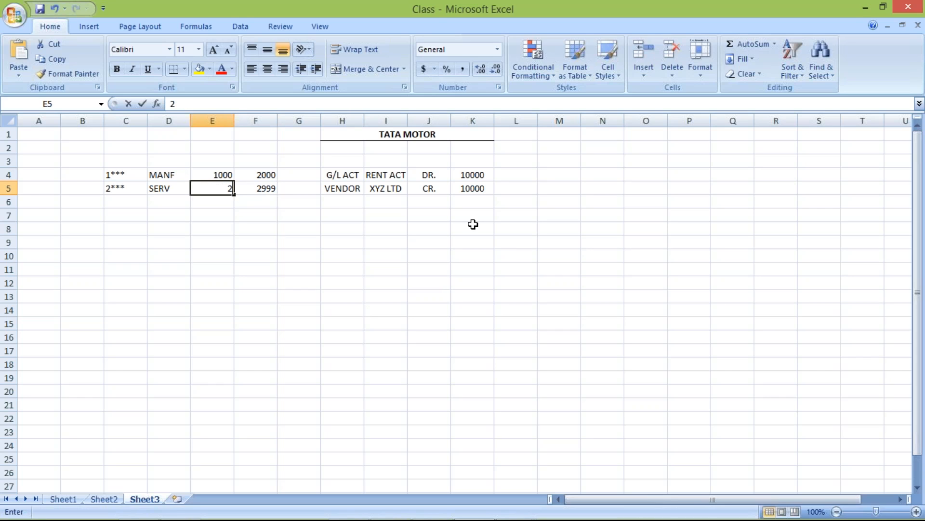
{"action": "type", "text": "000"}
{"action": "key", "text": "Return"}
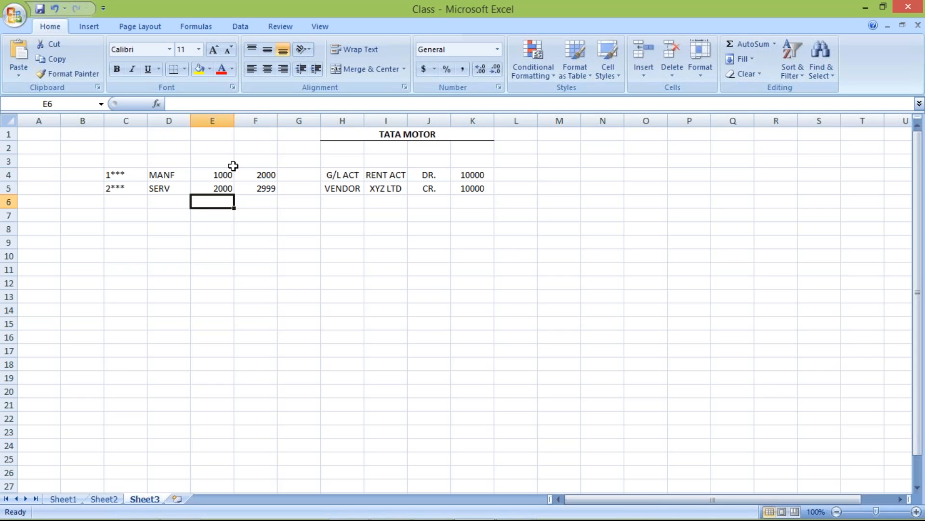
Step: Set the MANF range's end number in cell F4 to 1999
{"action": "left_click", "coordinate": [249, 175]}
{"action": "type", "text": "1999"}
{"action": "key", "text": "ctrl+Return"}
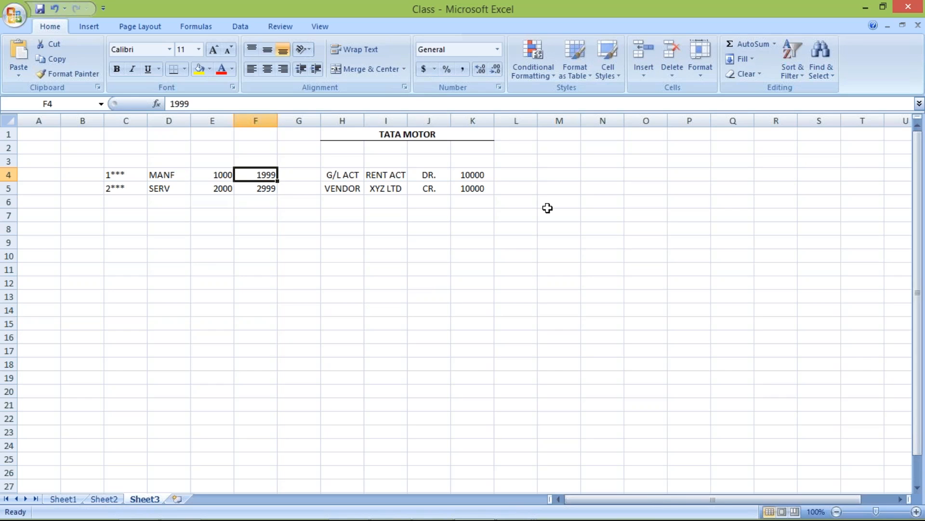
{"action": "key", "text": "Down"}
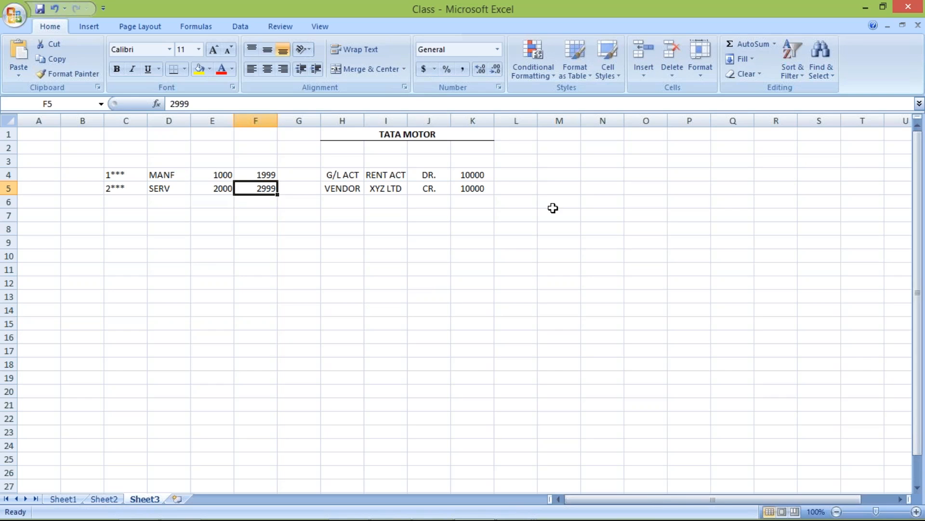
Step: Enter two sample number ranges, 100 to 200 in cells E7:F7 and 180 to 300 in cells E8:F8
{"action": "left_click", "coordinate": [219, 212]}
{"action": "type", "text": "100"}
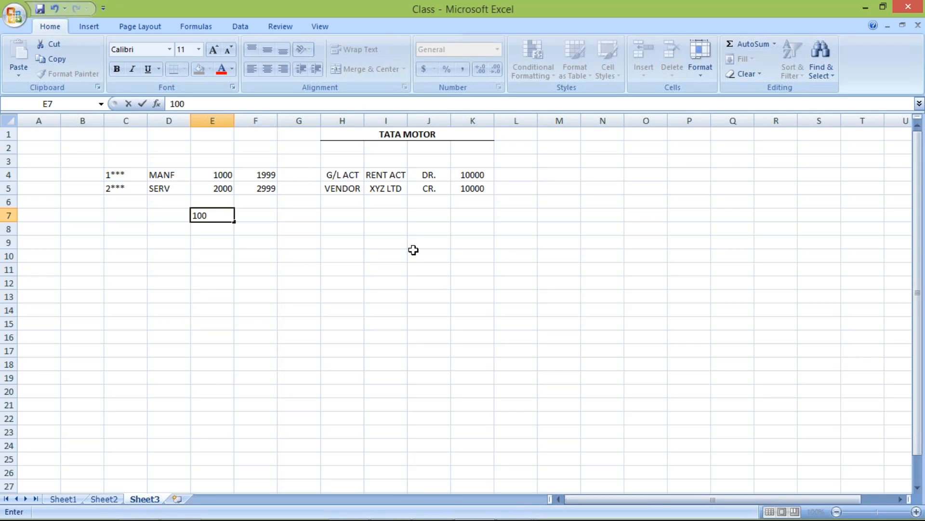
{"action": "key", "text": "Tab"}
{"action": "type", "text": "200"}
{"action": "key", "text": "Return"}
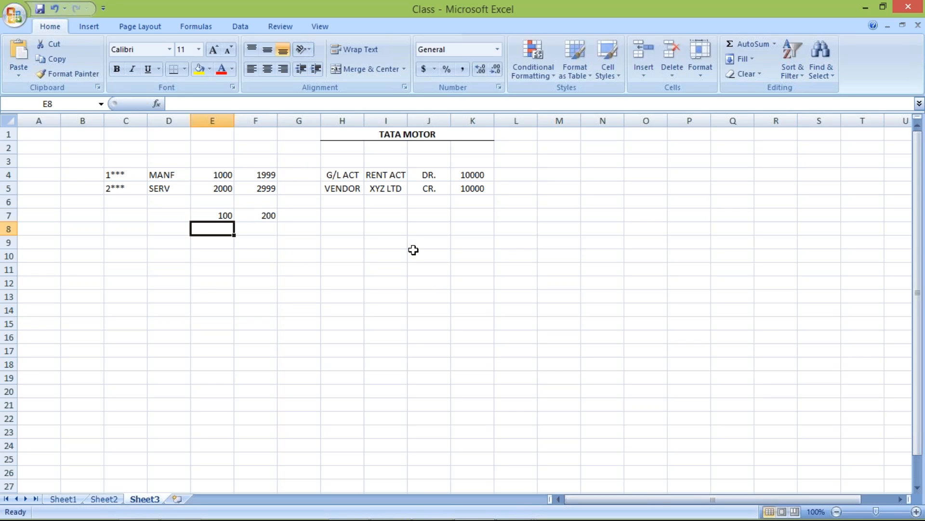
{"action": "type", "text": "180"}
{"action": "key", "text": "Tab"}
{"action": "type", "text": "300"}
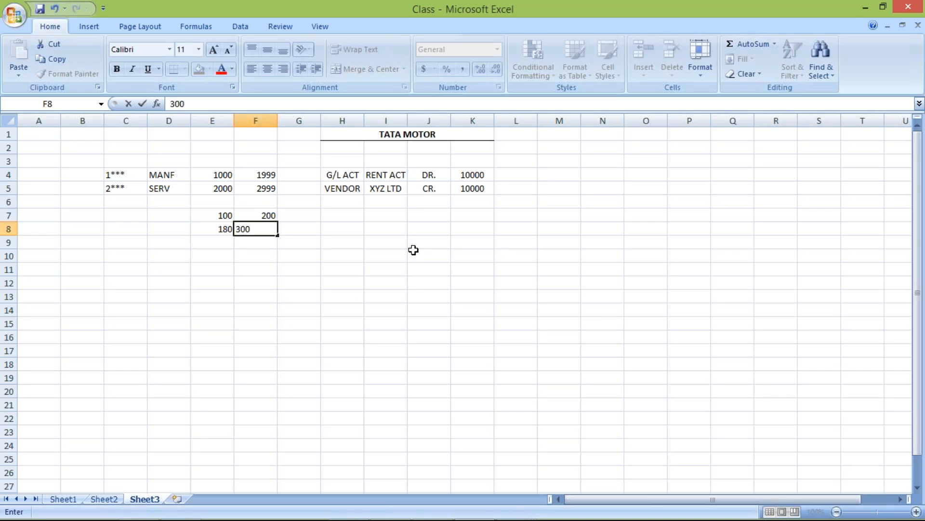
{"action": "key", "text": "Return"}
Step: Compare the two sample ranges for overlap and set the second range's start number in cell E8 to 201
{"action": "left_click", "coordinate": [212, 233]}
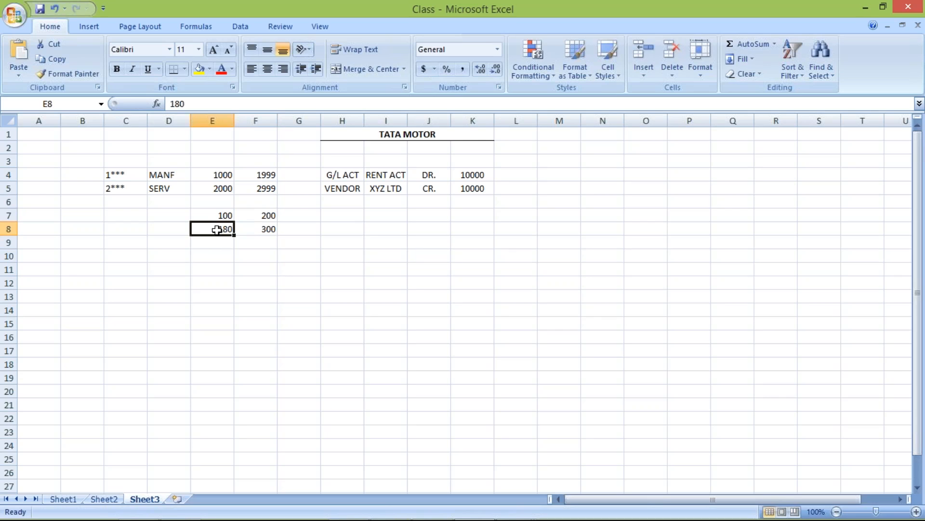
{"action": "left_click_drag", "start_coordinate": [215, 215], "coordinate": [267, 217]}
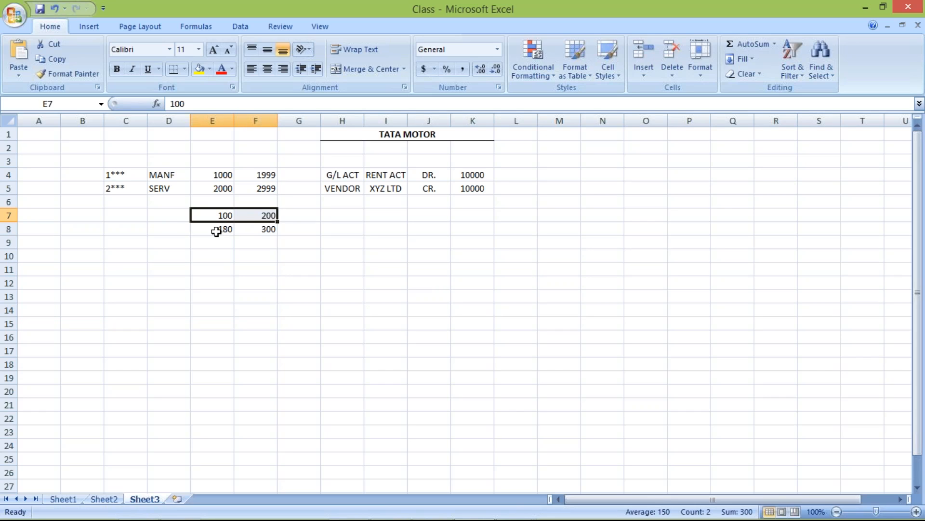
{"action": "left_click_drag", "start_coordinate": [221, 214], "coordinate": [270, 214]}
{"action": "left_click", "coordinate": [215, 230]}
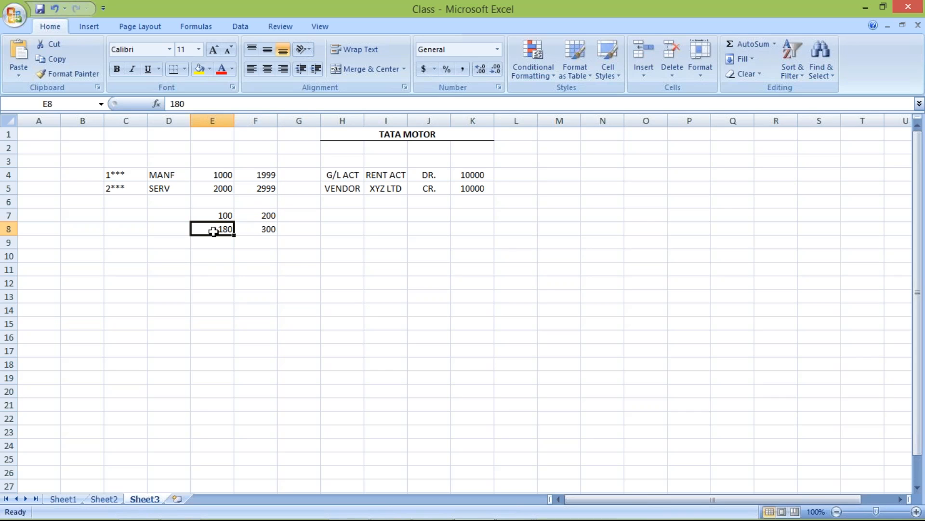
{"action": "double_click", "coordinate": [214, 231]}
{"action": "key", "text": "BackSpace"}
{"action": "key", "text": "BackSpace"}
{"action": "key", "text": "BackSpace"}
{"action": "type", "text": "201"}
{"action": "key", "text": "Return"}
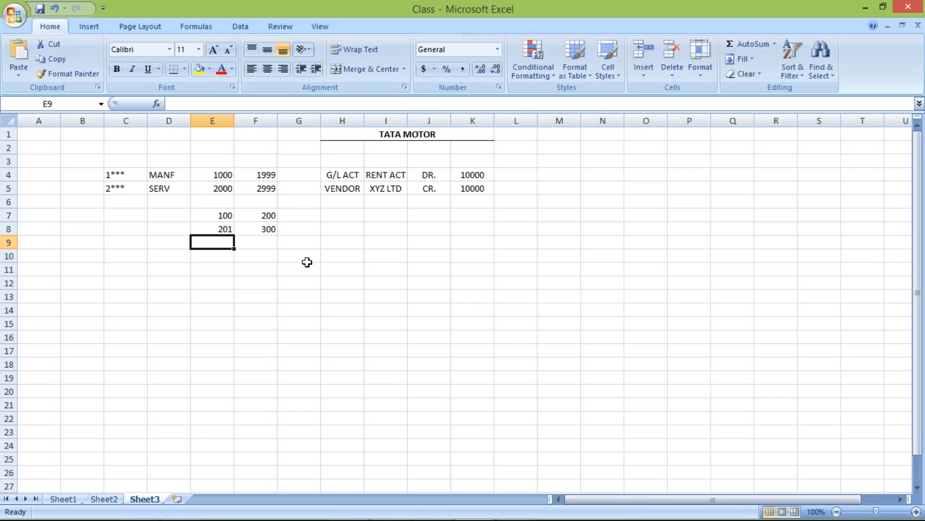
Step: Switch to SAP's vendor interval maintenance and examine the From and To numbers of the existing intervals for numbers already taken
{"action": "key", "text": "alt+Tab"}
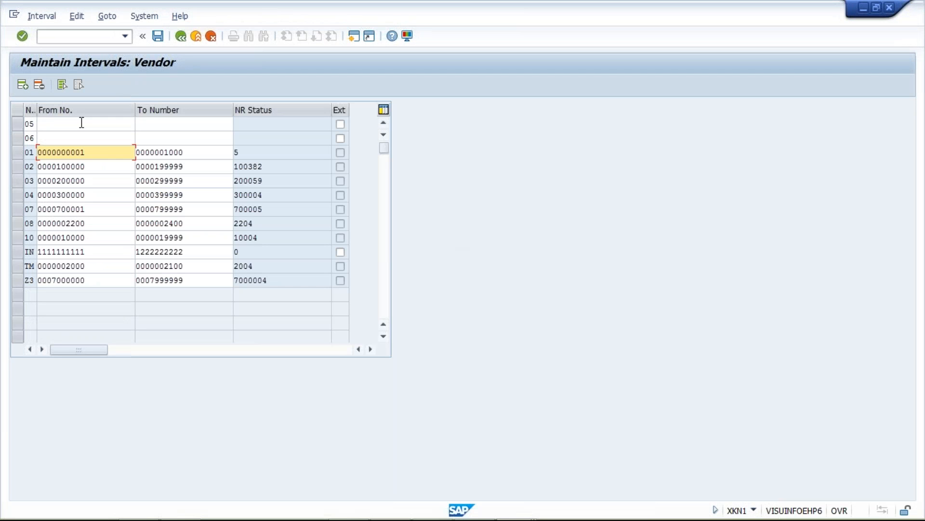
{"action": "left_click", "coordinate": [81, 123]}
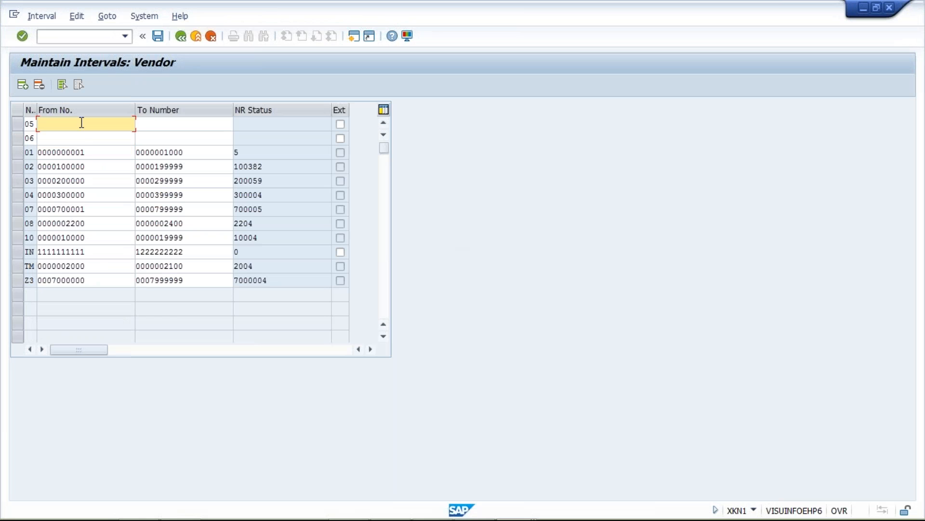
{"action": "left_click", "coordinate": [89, 152]}
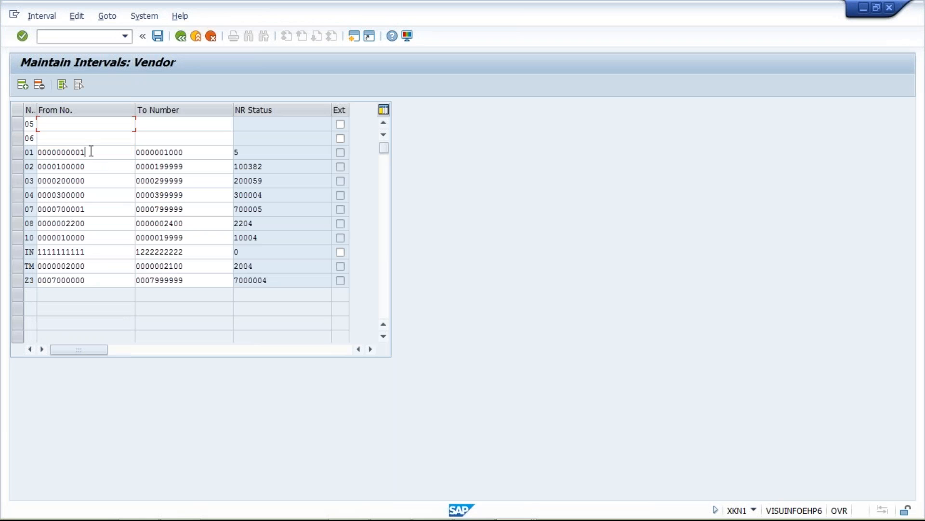
{"action": "left_click", "coordinate": [202, 154]}
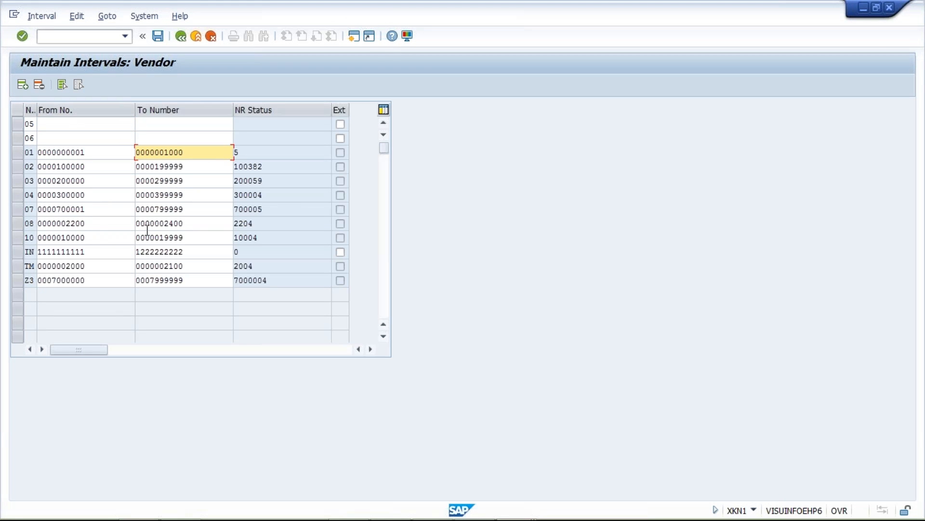
{"action": "left_click", "coordinate": [88, 224]}
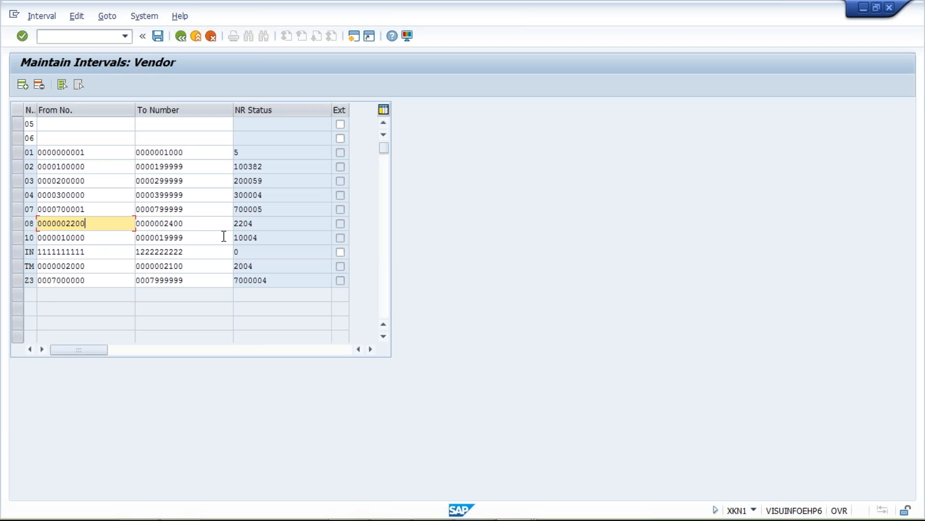
{"action": "left_click", "coordinate": [200, 223]}
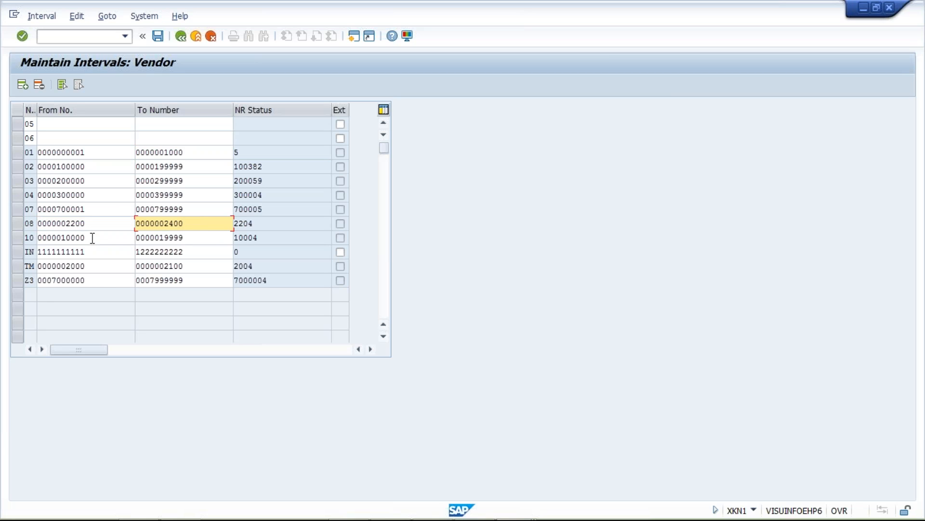
{"action": "left_click", "coordinate": [91, 237]}
{"action": "left_click", "coordinate": [186, 238]}
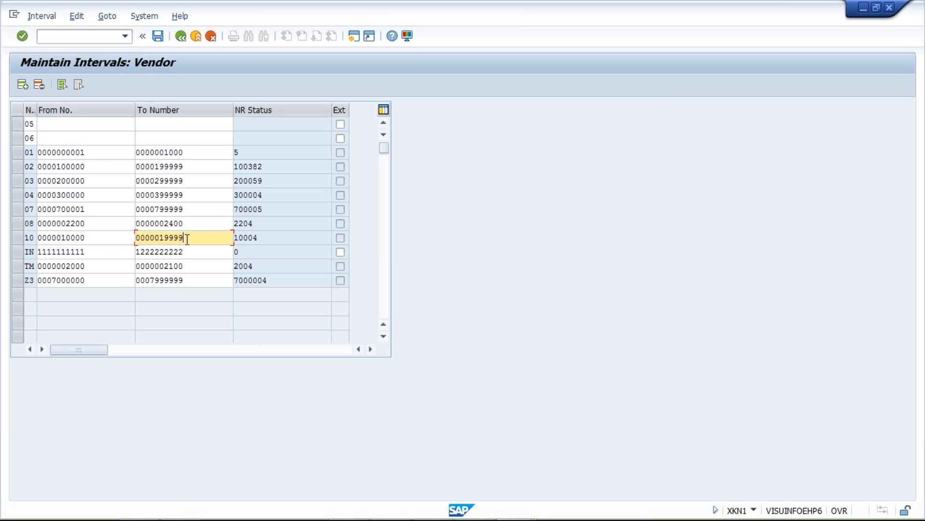
{"action": "left_click", "coordinate": [99, 238]}
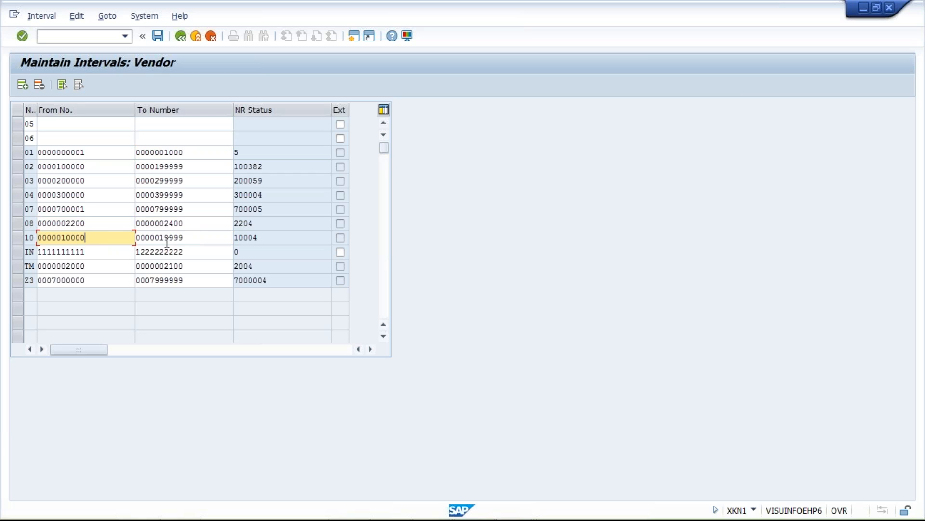
{"action": "left_click", "coordinate": [109, 264]}
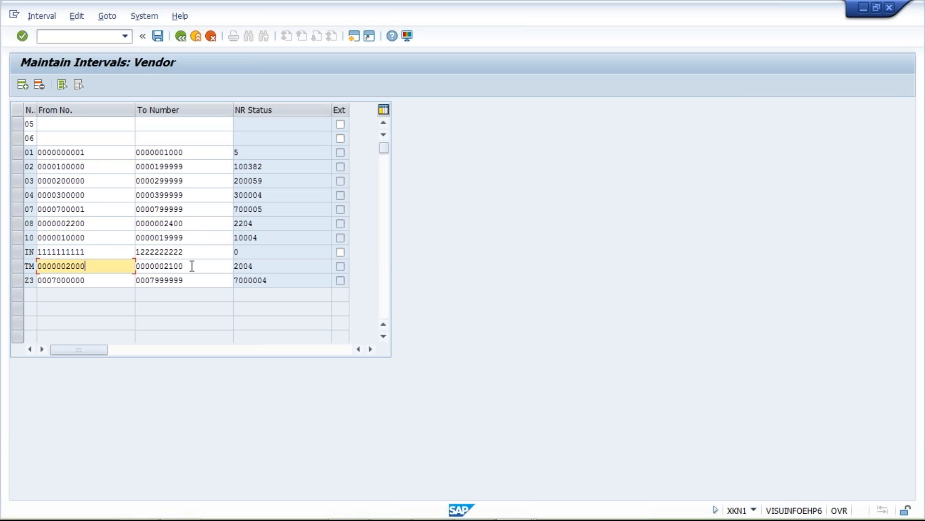
{"action": "left_click", "coordinate": [193, 265]}
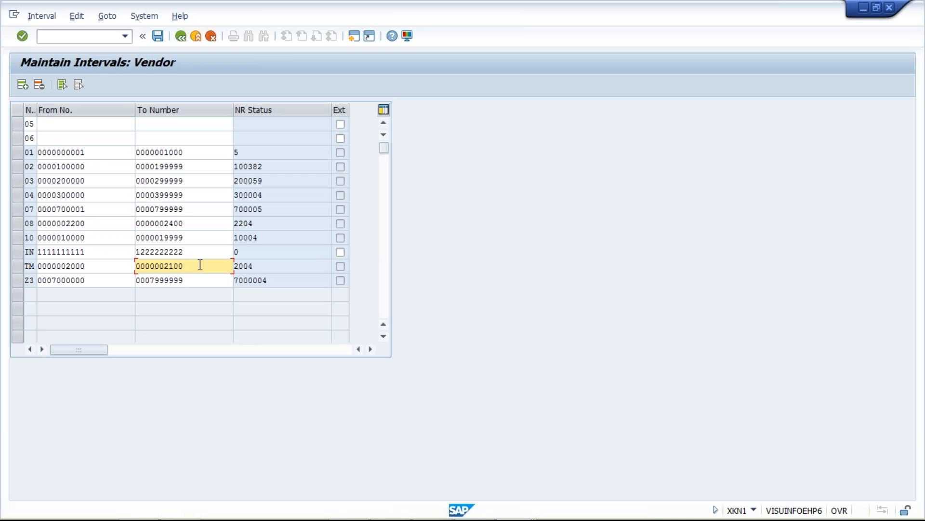
{"action": "left_click", "coordinate": [92, 278]}
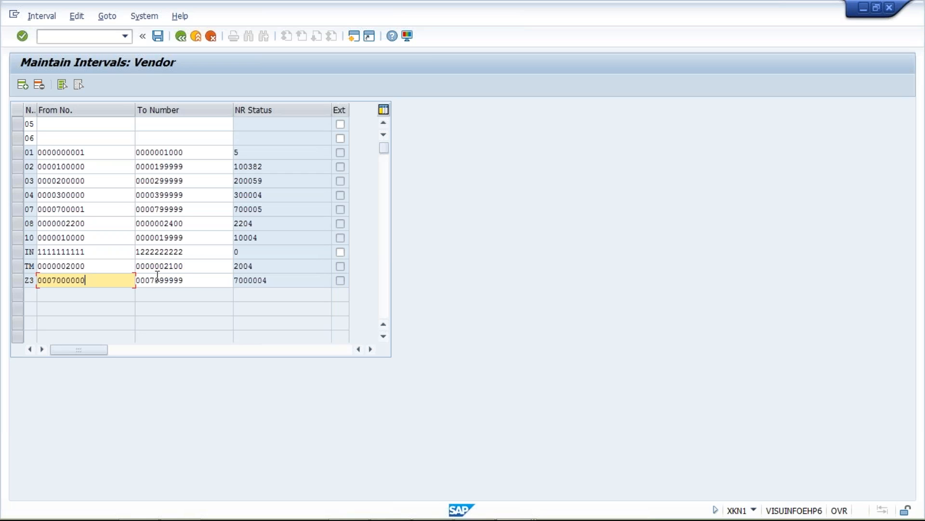
{"action": "left_click", "coordinate": [191, 280]}
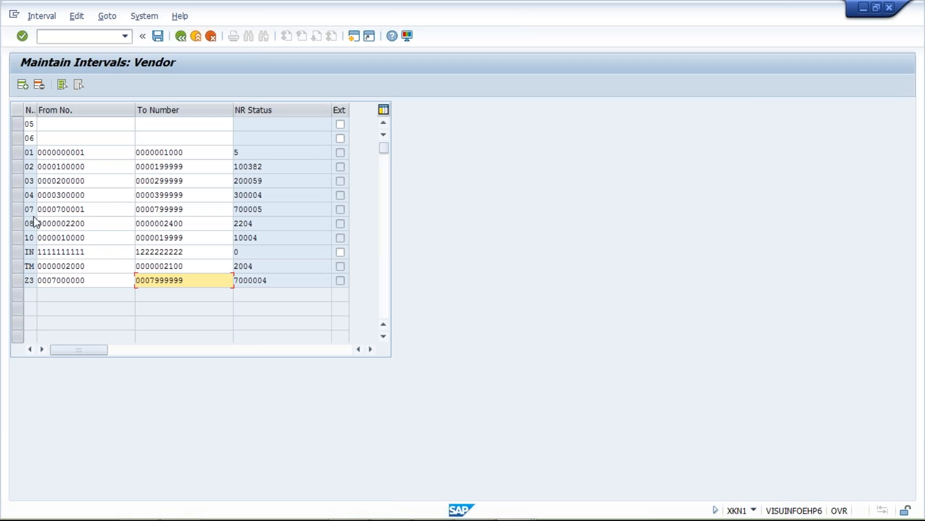
{"action": "left_click", "coordinate": [107, 264]}
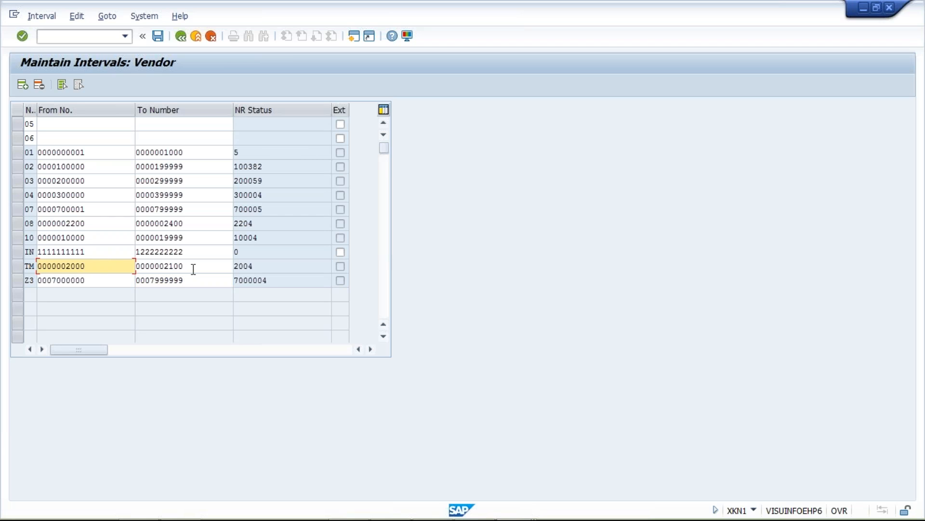
{"action": "left_click", "coordinate": [191, 269]}
{"action": "key", "text": "shift+Left"}
{"action": "key", "text": "shift+Left"}
{"action": "key", "text": "shift+Left"}
{"action": "key", "text": "shift+Left"}
{"action": "key", "text": "shift+Left"}
{"action": "left_click", "coordinate": [201, 271]}
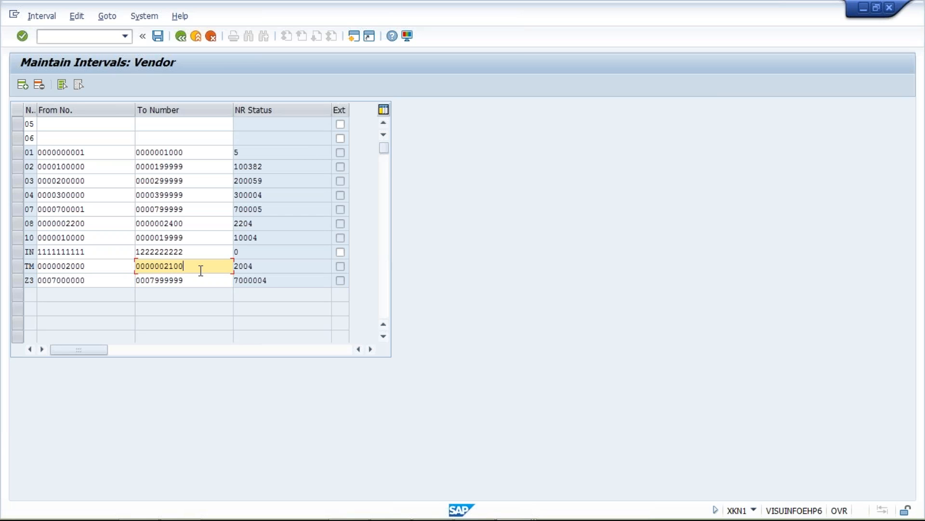
Step: Give vendor interval 05 the number range 3000 to 3100
{"action": "left_click", "coordinate": [67, 124]}
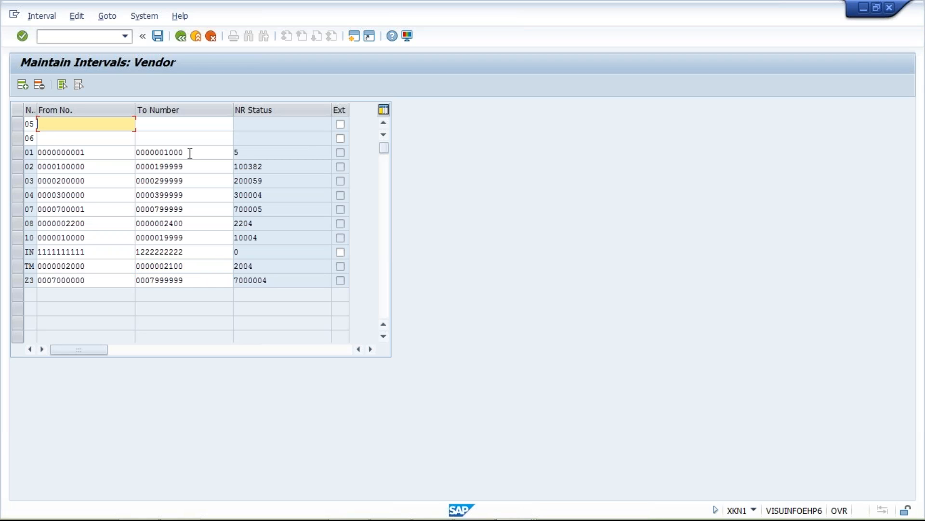
{"action": "type", "text": "3000"}
{"action": "key", "text": "Tab"}
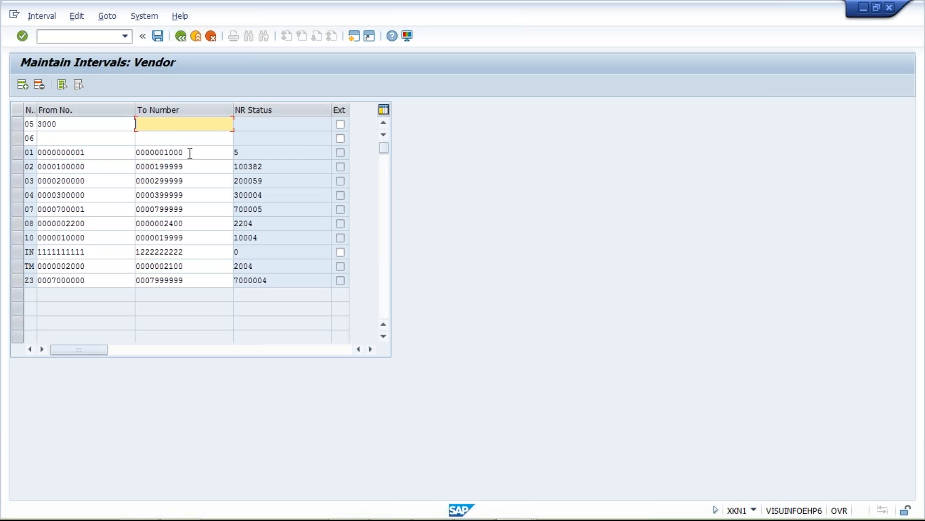
{"action": "type", "text": "3100"}
Step: Give vendor interval 06 the number range 4000 to 4100
{"action": "left_click", "coordinate": [51, 143]}
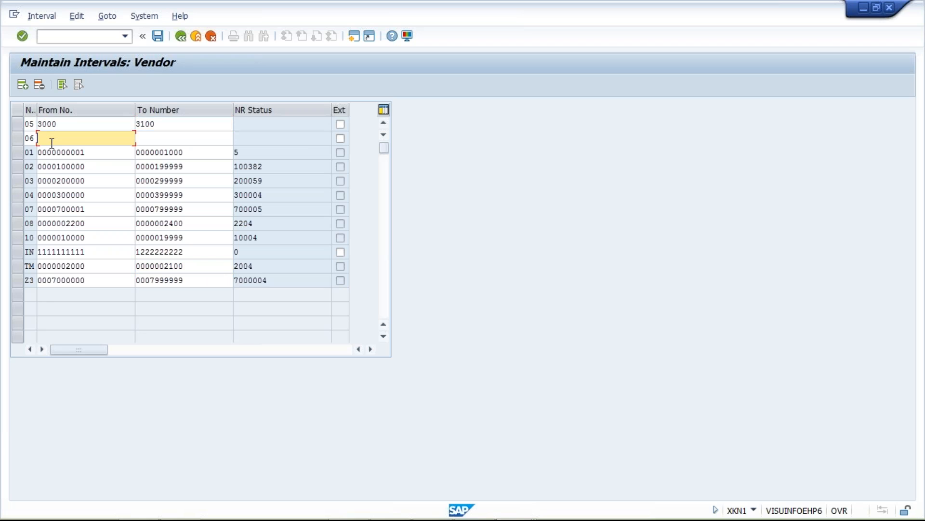
{"action": "type", "text": "400"}
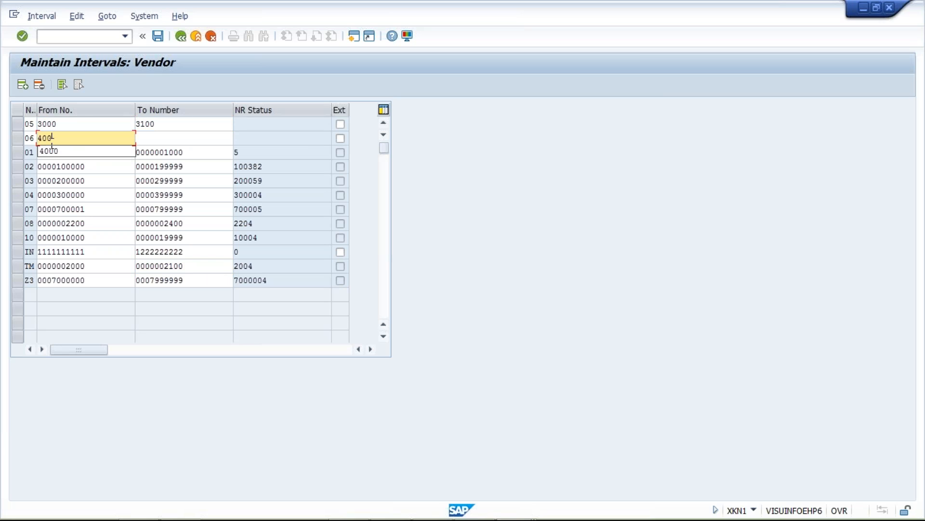
{"action": "key", "text": "Tab"}
{"action": "left_click", "coordinate": [75, 139]}
{"action": "type", "text": "0"}
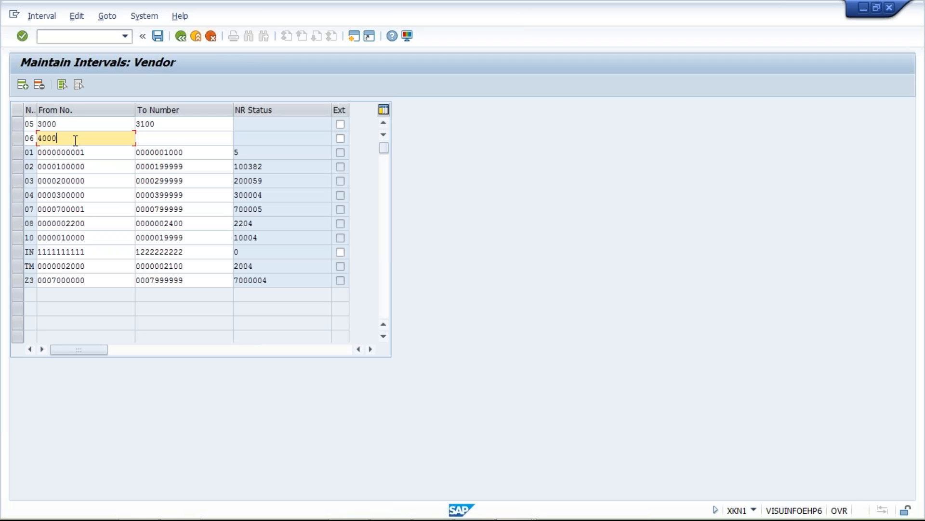
{"action": "key", "text": "Tab"}
{"action": "type", "text": "4100"}
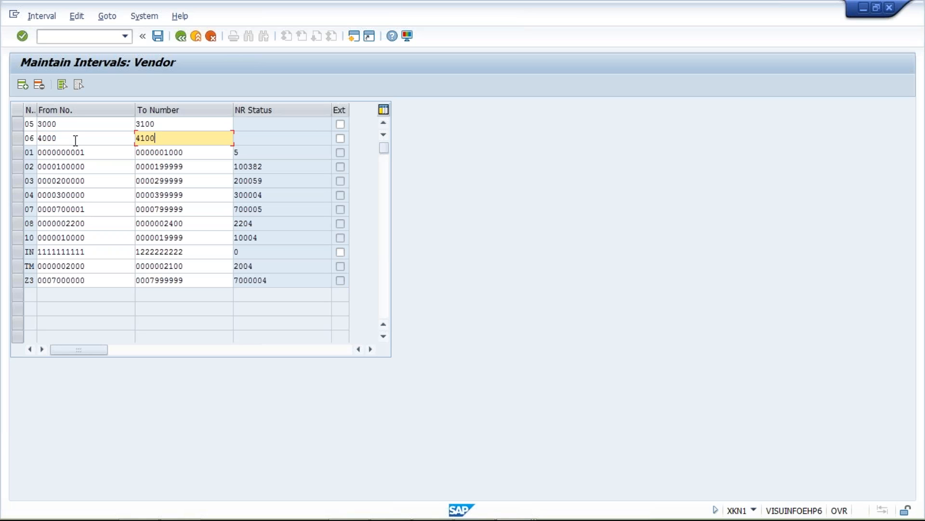
Step: Review the From and To numbers of new intervals 05 and 06 against the start of interval 01
{"action": "left_click", "coordinate": [167, 126]}
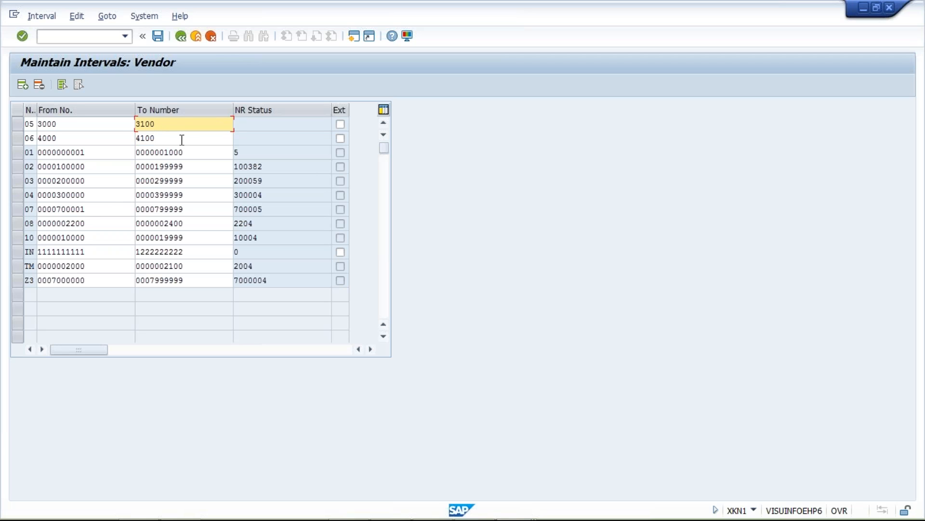
{"action": "left_click", "coordinate": [182, 139]}
{"action": "left_click", "coordinate": [183, 128]}
{"action": "left_click_drag", "start_coordinate": [100, 152], "coordinate": [37, 152]}
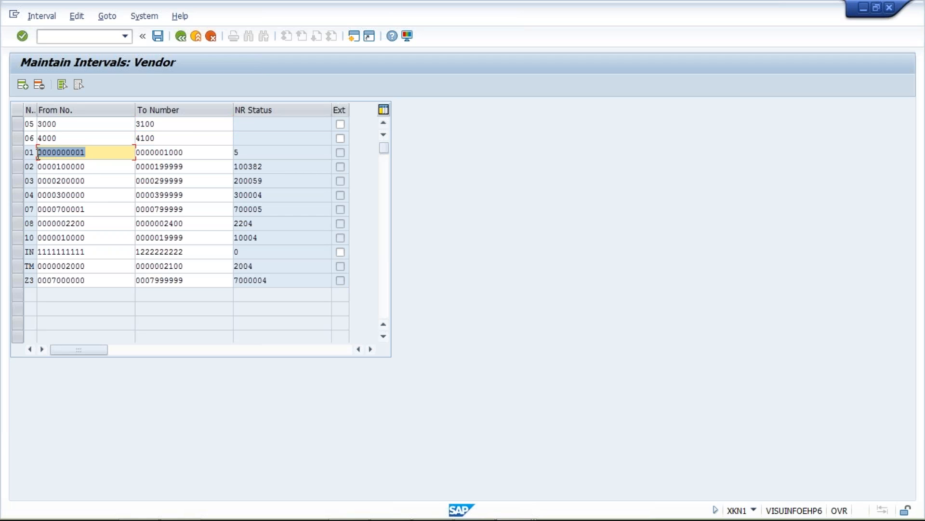
{"action": "left_click", "coordinate": [64, 123]}
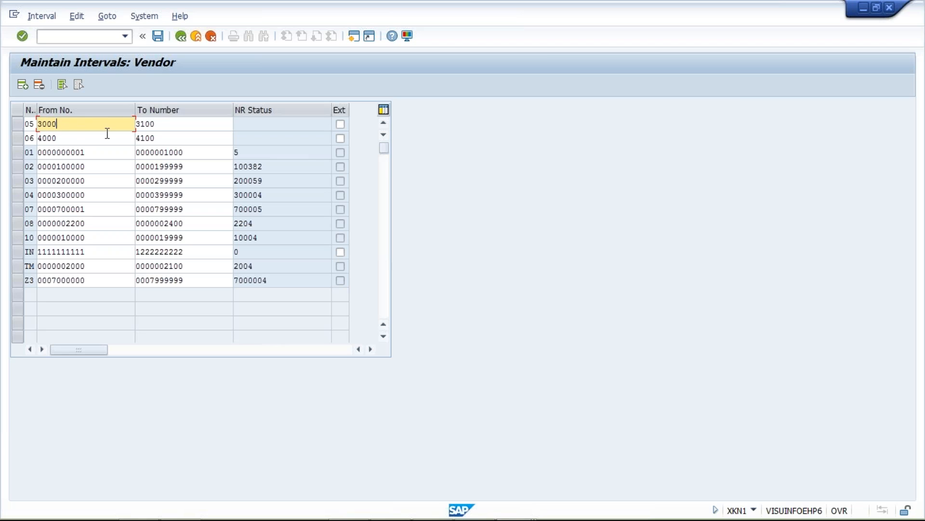
{"action": "left_click", "coordinate": [161, 125]}
{"action": "left_click", "coordinate": [70, 143]}
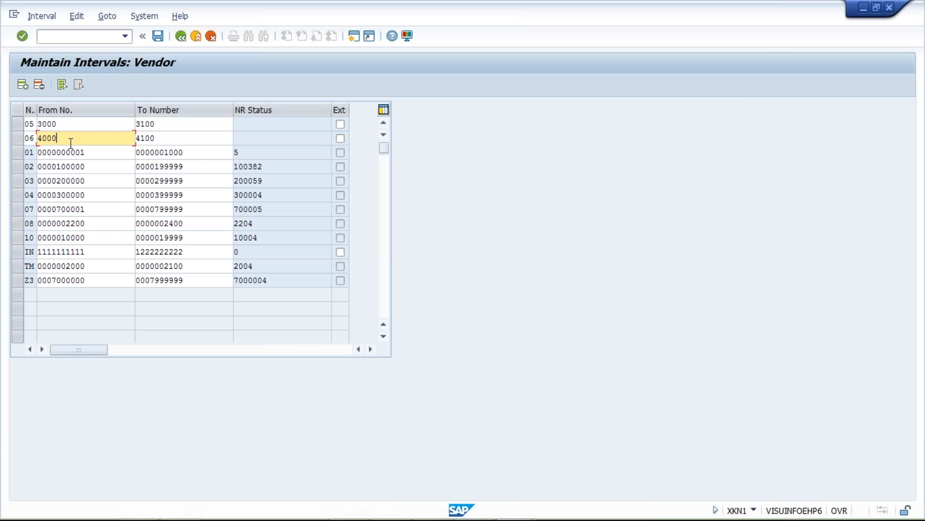
{"action": "left_click", "coordinate": [193, 140]}
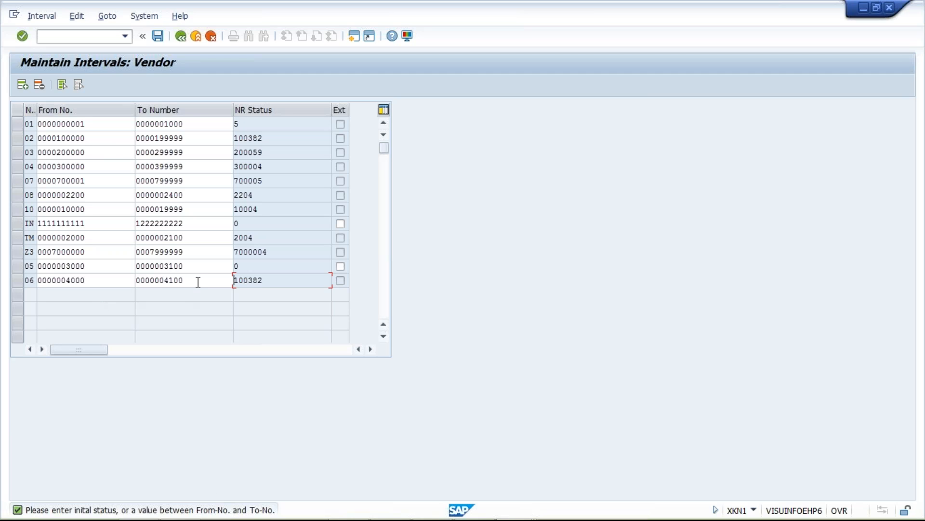
Step: Restart transaction XKN1 using the /n prefix to open the vendor Range Maintenance start screen
{"action": "left_click", "coordinate": [124, 36]}
{"action": "left_click", "coordinate": [107, 50]}
{"action": "key", "text": "Home"}
{"action": "type", "text": "/n"}
{"action": "key", "text": "Return"}
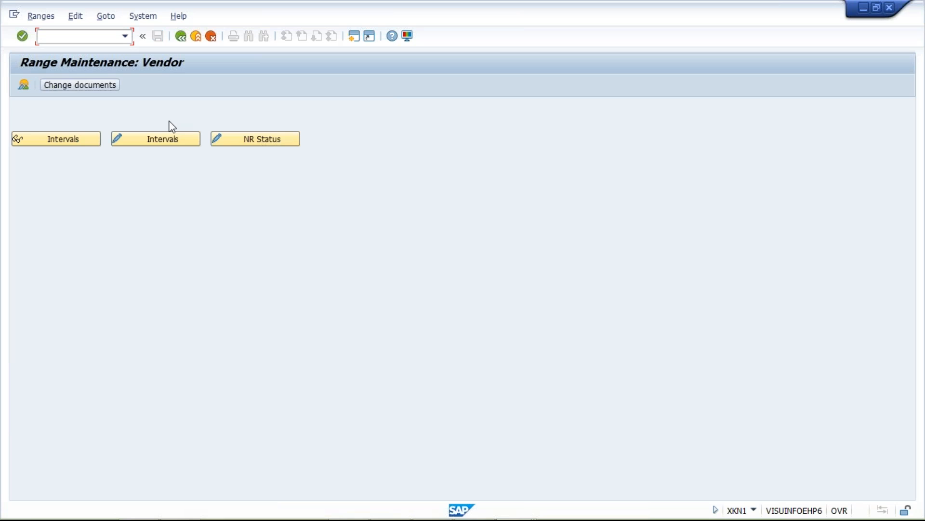
Step: Open the vendor intervals for editing and insert two new intervals numbered 11 and 12
{"action": "left_click", "coordinate": [157, 141]}
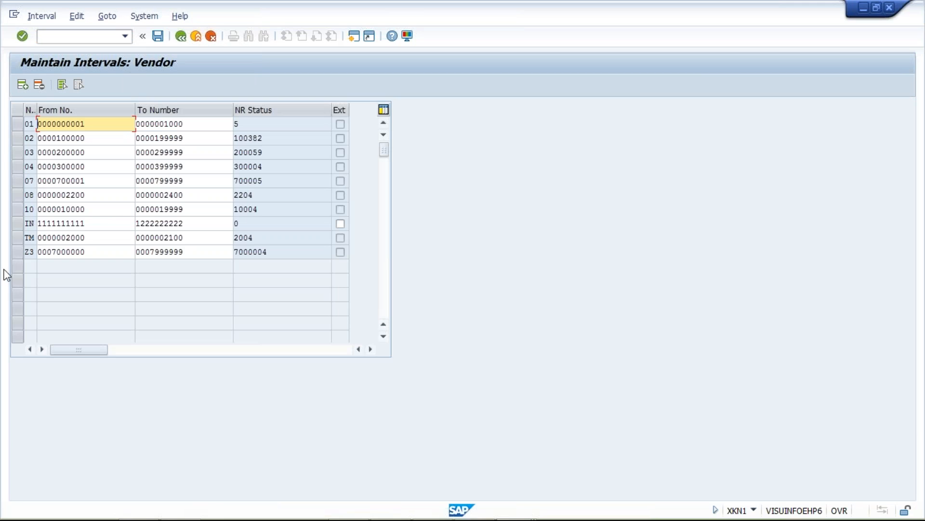
{"action": "left_click", "coordinate": [22, 86]}
{"action": "left_click", "coordinate": [23, 85]}
{"action": "type", "text": "11"}
{"action": "key", "text": "Down"}
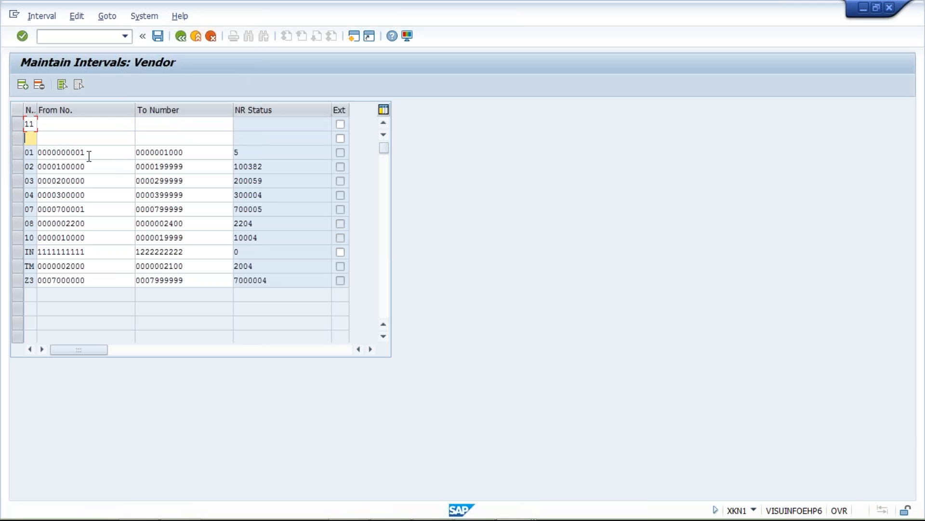
{"action": "type", "text": "12"}
Step: Give new vendor interval 11 the range 3000 to 3100 and interval 12 the range 4000 to 4100
{"action": "left_click", "coordinate": [78, 123]}
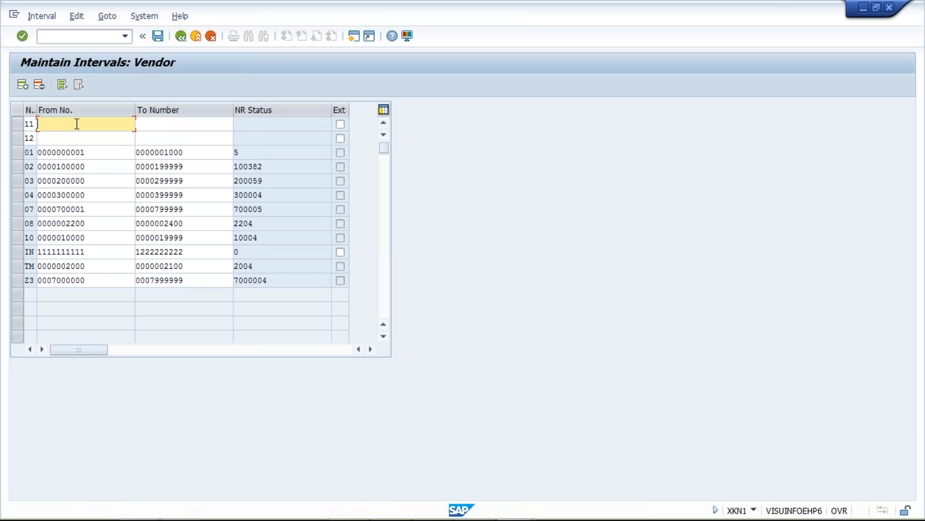
{"action": "left_click", "coordinate": [77, 124]}
{"action": "double_click", "coordinate": [62, 143]}
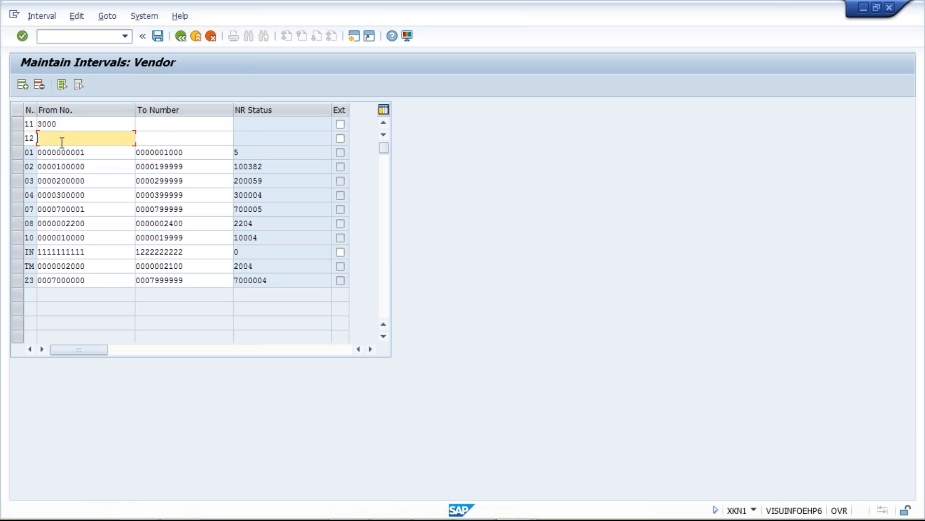
{"action": "left_click", "coordinate": [61, 143]}
{"action": "left_click", "coordinate": [62, 150]}
{"action": "left_click", "coordinate": [187, 124]}
{"action": "left_click", "coordinate": [188, 124]}
{"action": "left_click", "coordinate": [147, 137]}
{"action": "left_click", "coordinate": [145, 138]}
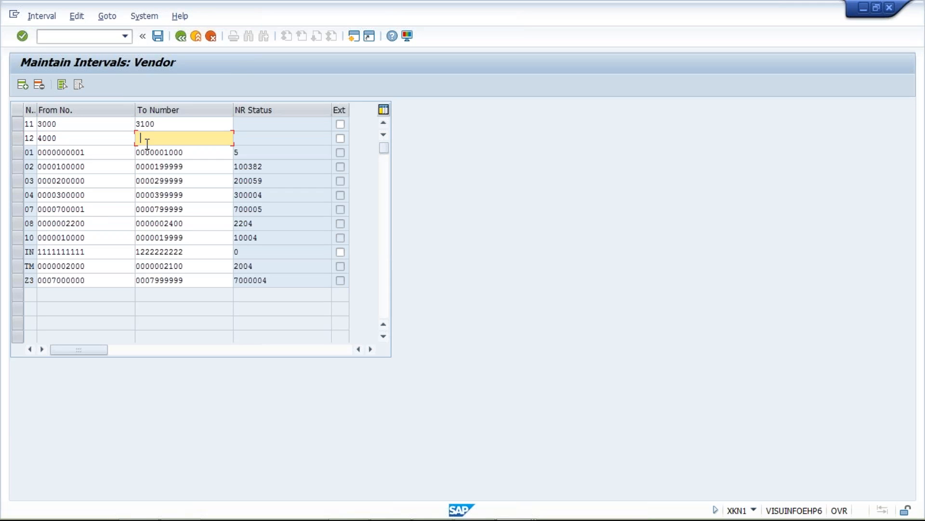
{"action": "left_click", "coordinate": [145, 138]}
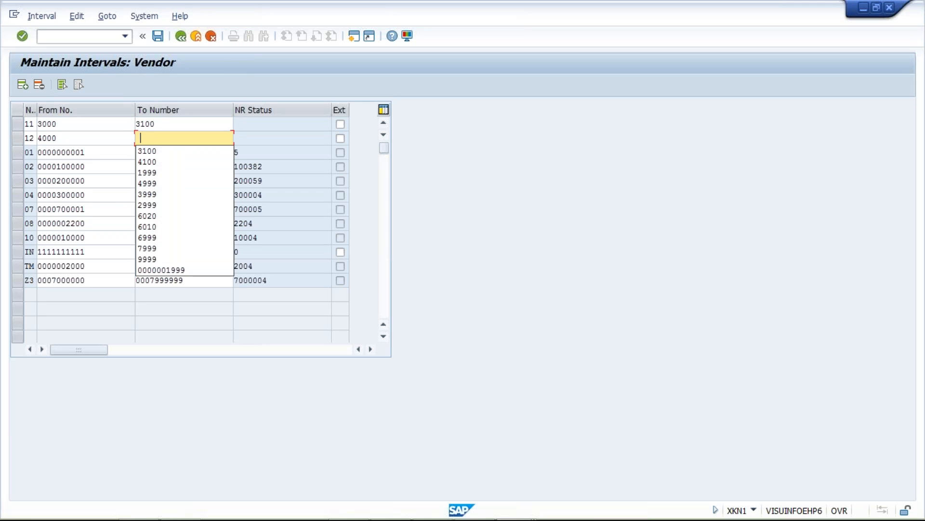
{"action": "left_click", "coordinate": [157, 162]}
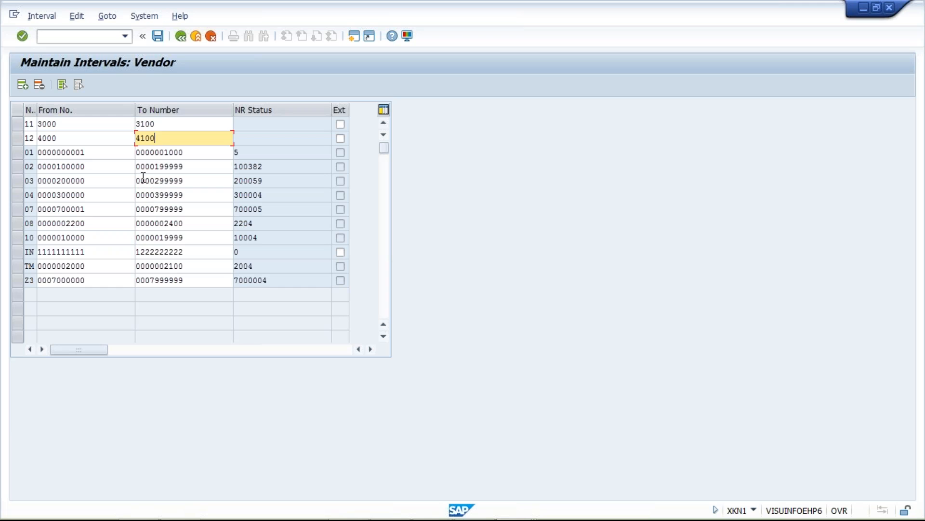
{"action": "key", "text": "Return"}
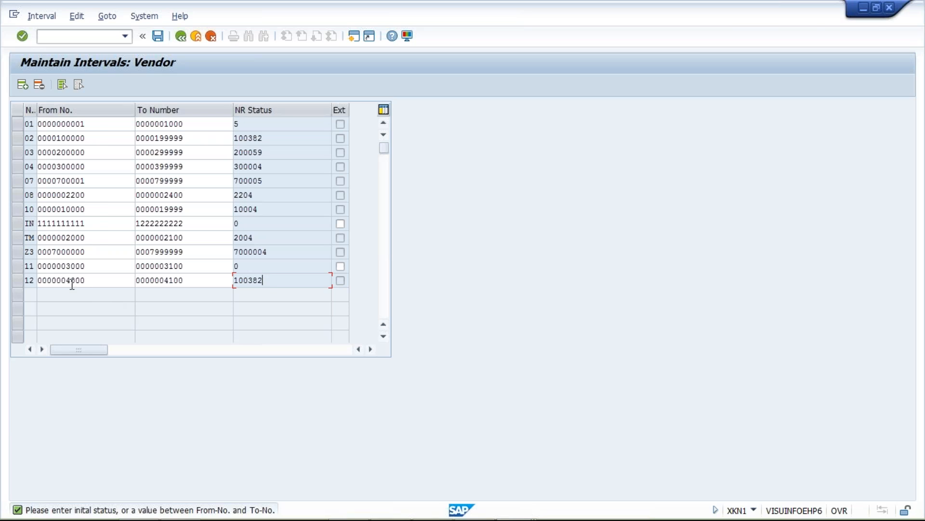
Step: Try to delete vendor interval 12 from the interval list
{"action": "left_click", "coordinate": [20, 280]}
{"action": "left_click", "coordinate": [36, 84]}
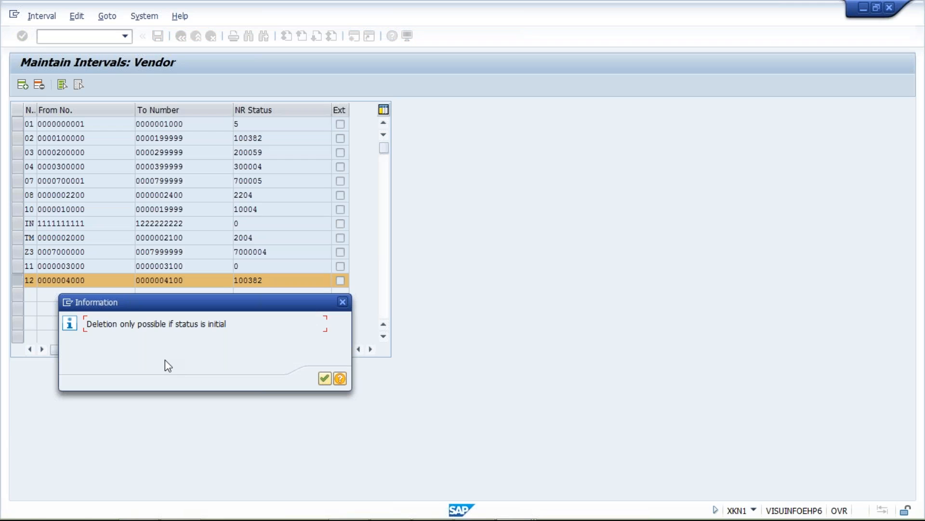
{"action": "key", "text": "Return"}
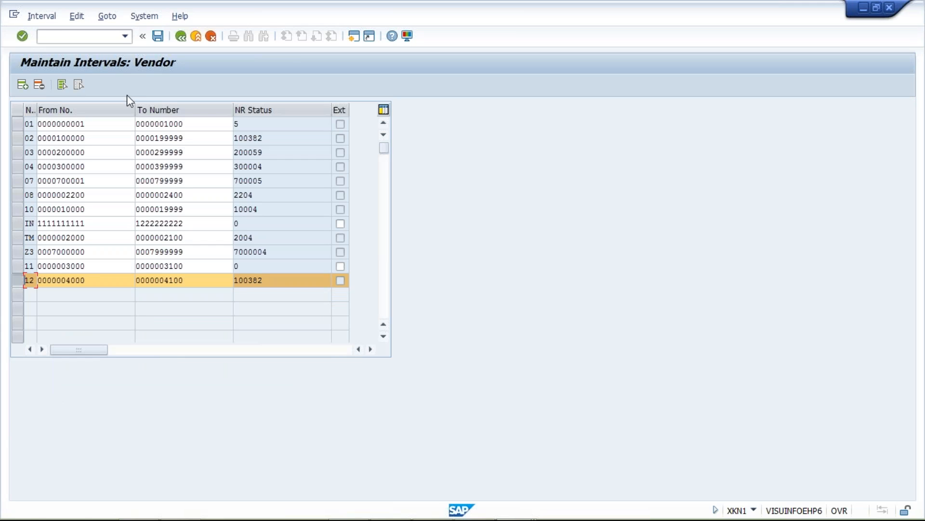
Step: Restart the vendor Range Maintenance transaction XKN1 without saving and reopen the intervals for editing
{"action": "left_click", "coordinate": [126, 36]}
{"action": "left_click", "coordinate": [114, 48]}
{"action": "key", "text": "Return"}
{"action": "left_click", "coordinate": [152, 141]}
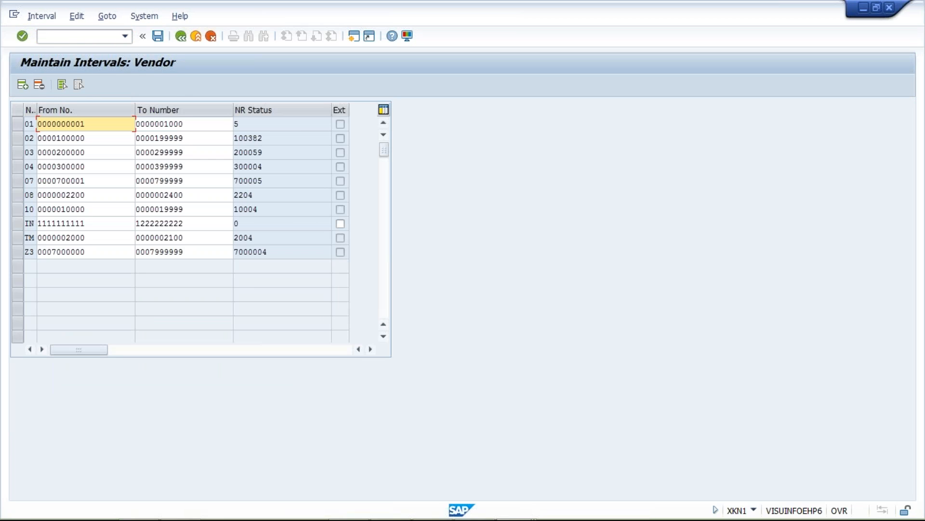
Step: Insert vendor interval 11 with the number range 3000 to 3100 and save it
{"action": "left_click", "coordinate": [22, 85]}
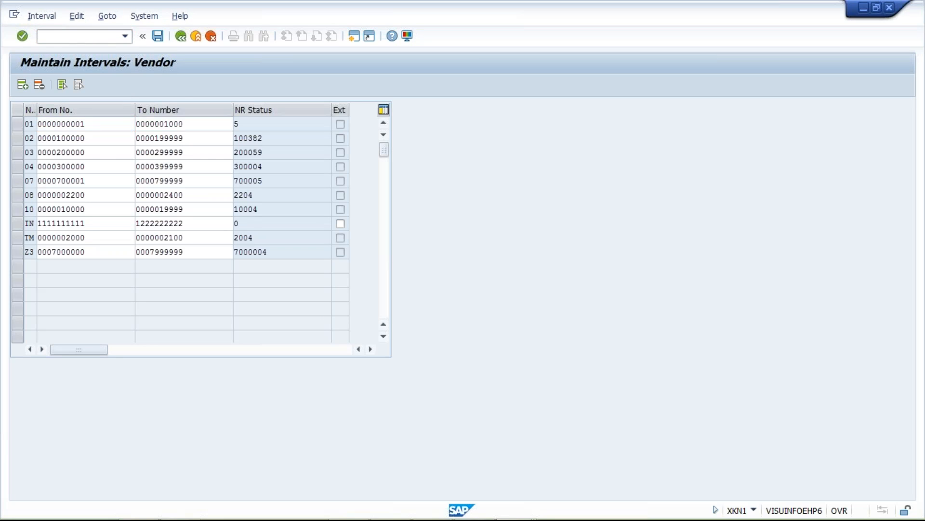
{"action": "type", "text": "11"}
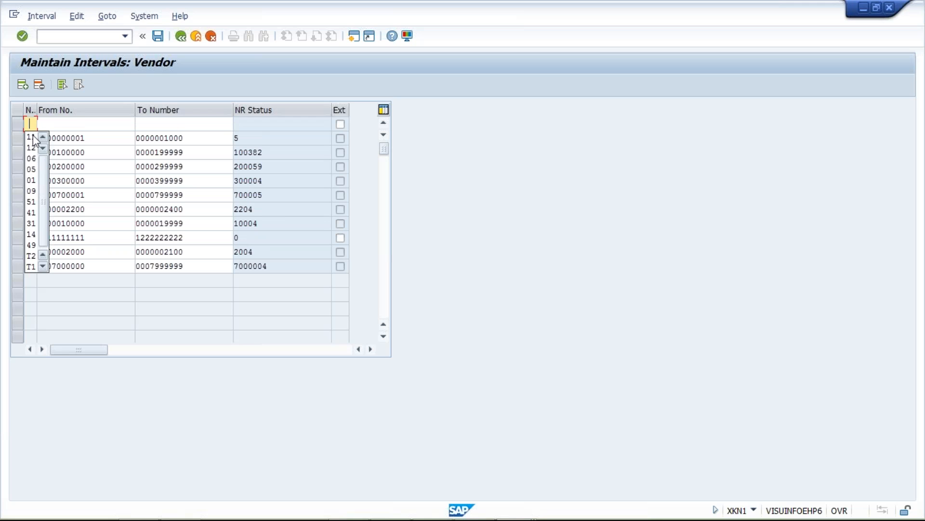
{"action": "left_click", "coordinate": [75, 123]}
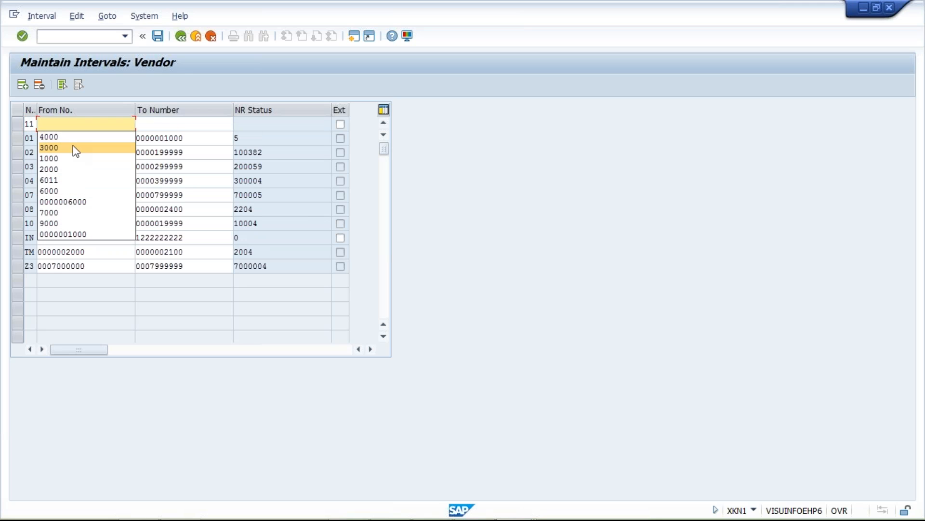
{"action": "left_click", "coordinate": [48, 147]}
{"action": "left_click", "coordinate": [193, 125]}
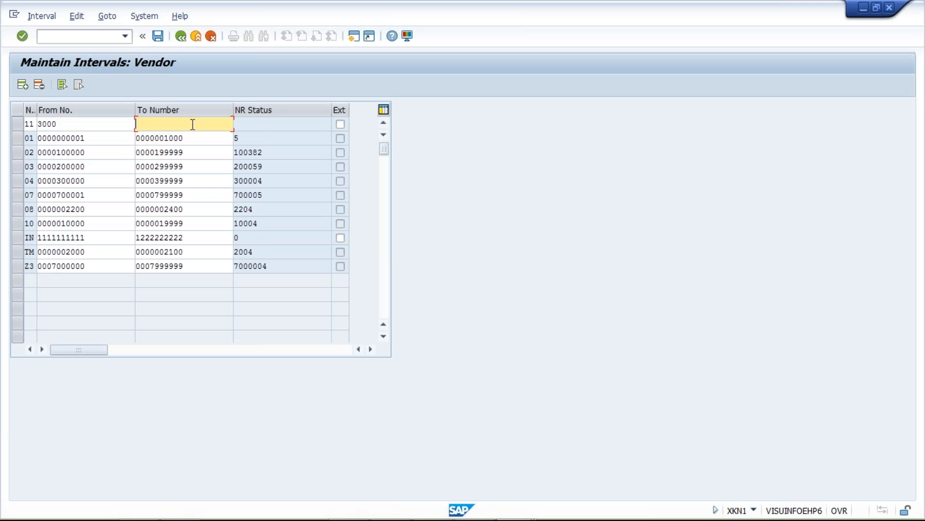
{"action": "type", "text": "3"}
{"action": "left_click", "coordinate": [216, 141]}
{"action": "key", "text": "Return"}
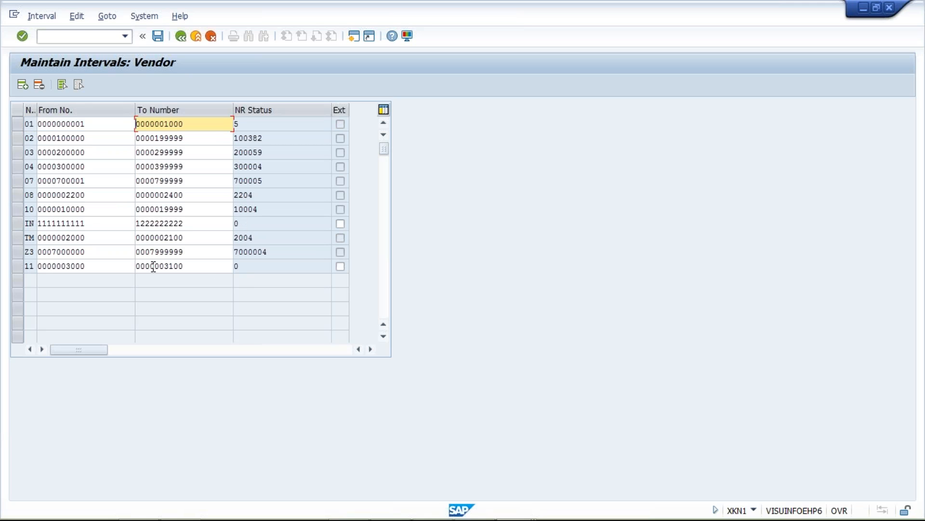
{"action": "left_click", "coordinate": [157, 35]}
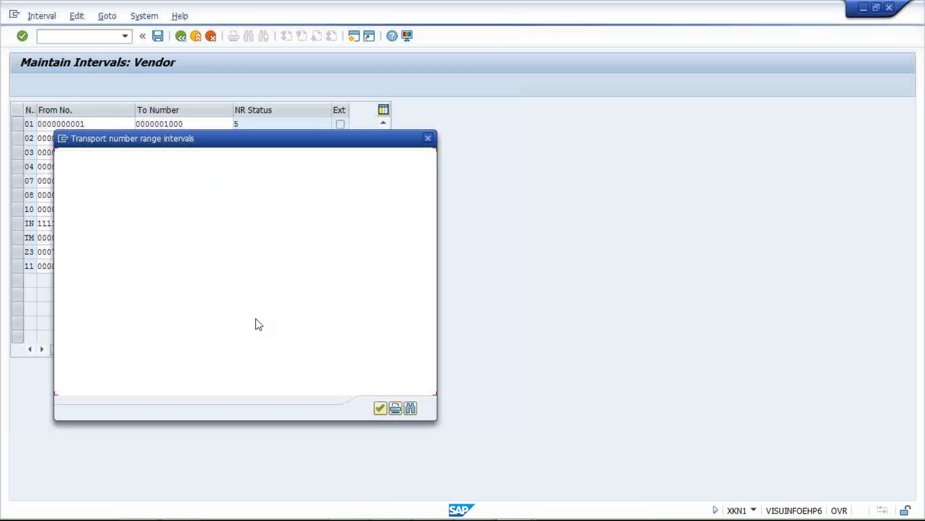
{"action": "left_click", "coordinate": [380, 408]}
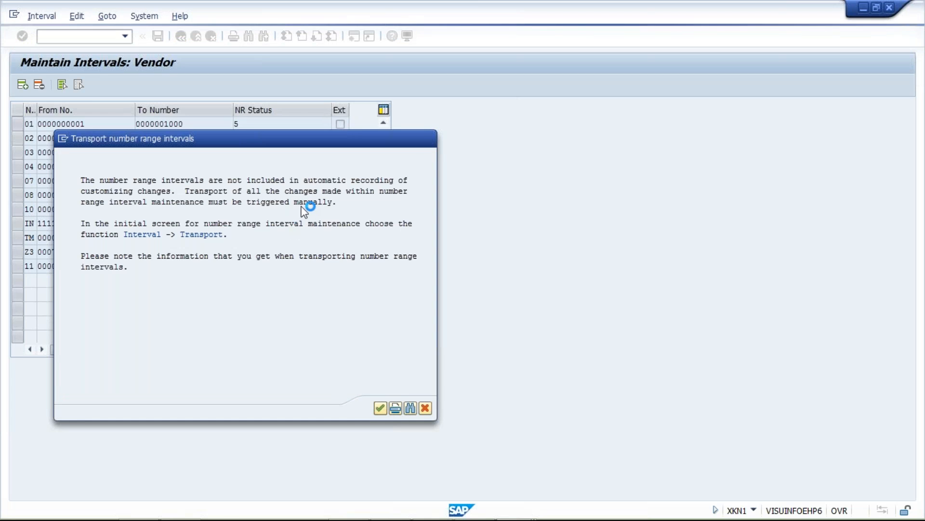
Step: Insert vendor interval 12 with the number range 4000 to 4100 and save it
{"action": "left_click", "coordinate": [24, 86]}
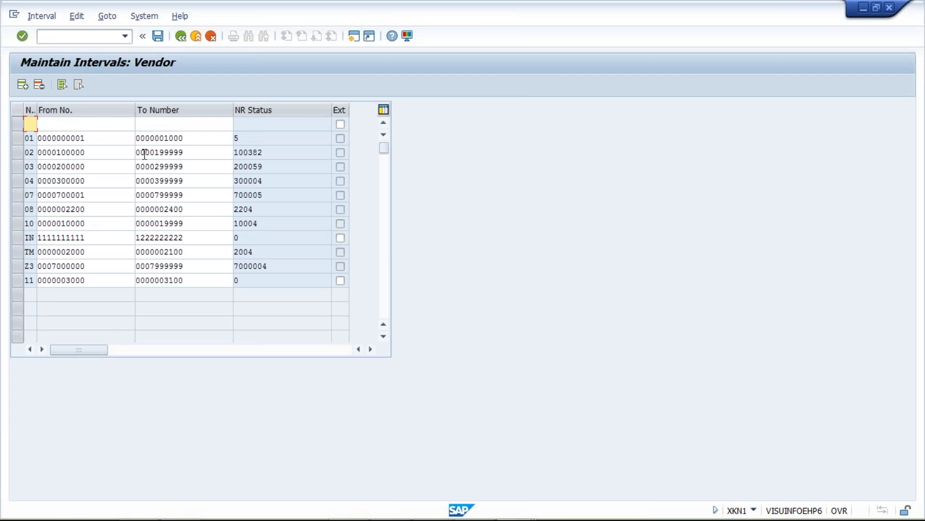
{"action": "type", "text": "12"}
{"action": "key", "text": "Tab"}
{"action": "type", "text": "4000"}
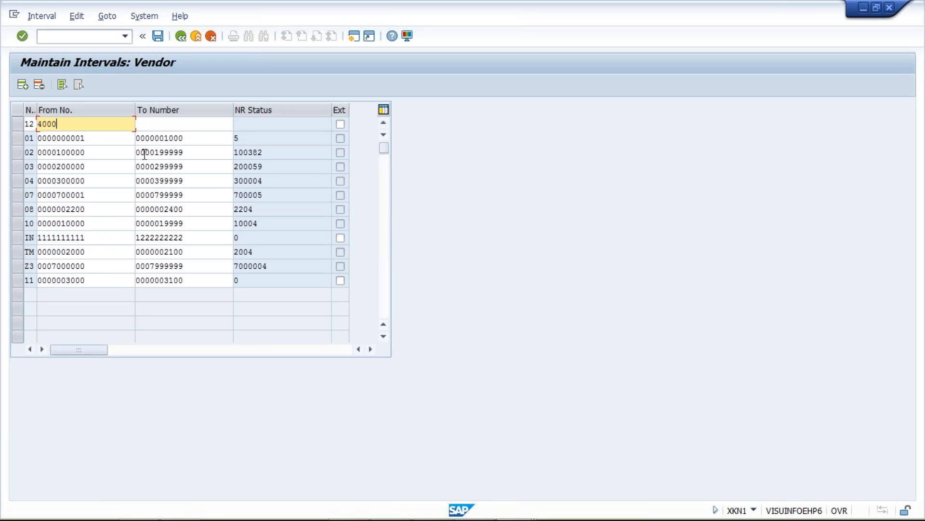
{"action": "key", "text": "Tab"}
{"action": "type", "text": "4100"}
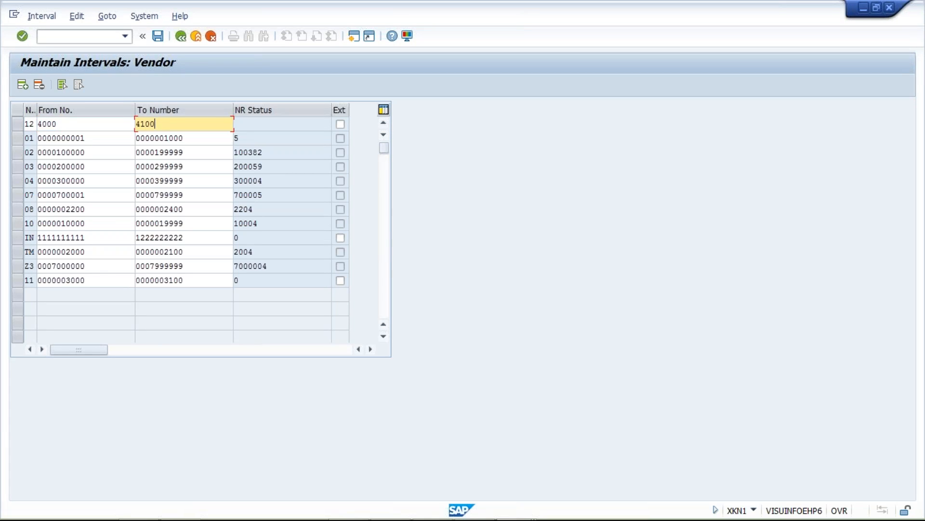
{"action": "key", "text": "Return"}
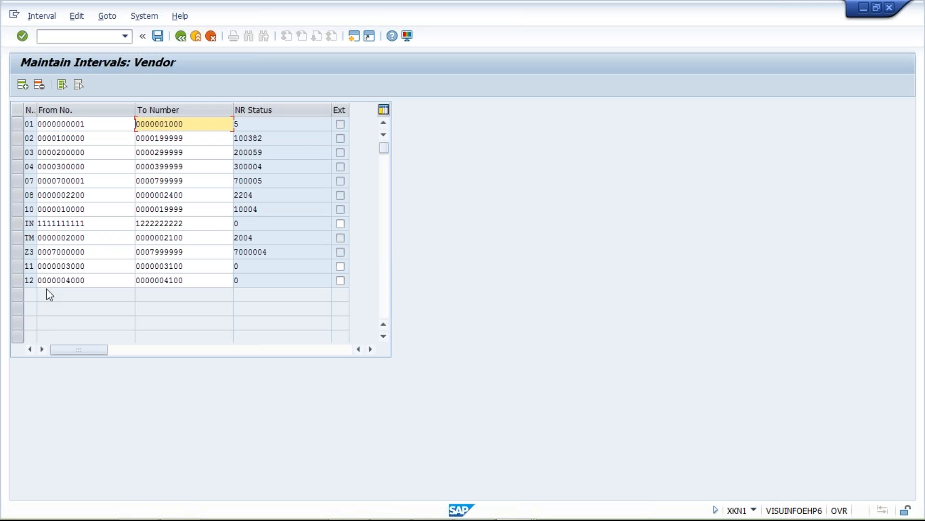
{"action": "left_click", "coordinate": [207, 278]}
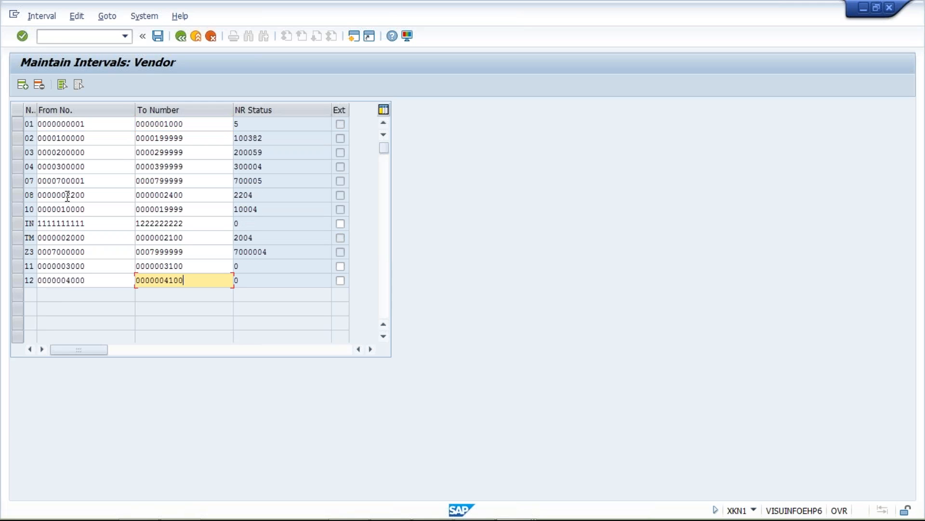
{"action": "left_click", "coordinate": [159, 37]}
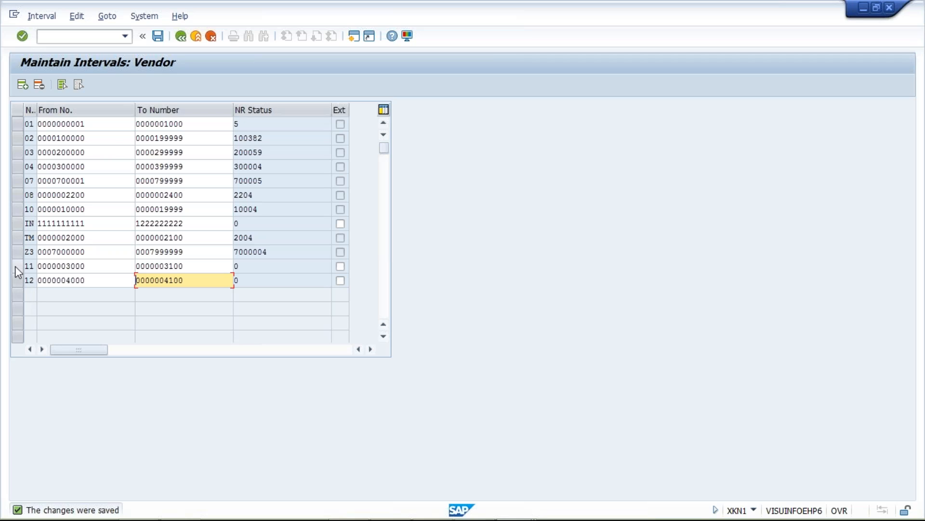
Step: Highlight saved intervals 11 and 12 and review their From numbers
{"action": "left_click_drag", "start_coordinate": [15, 266], "coordinate": [19, 281]}
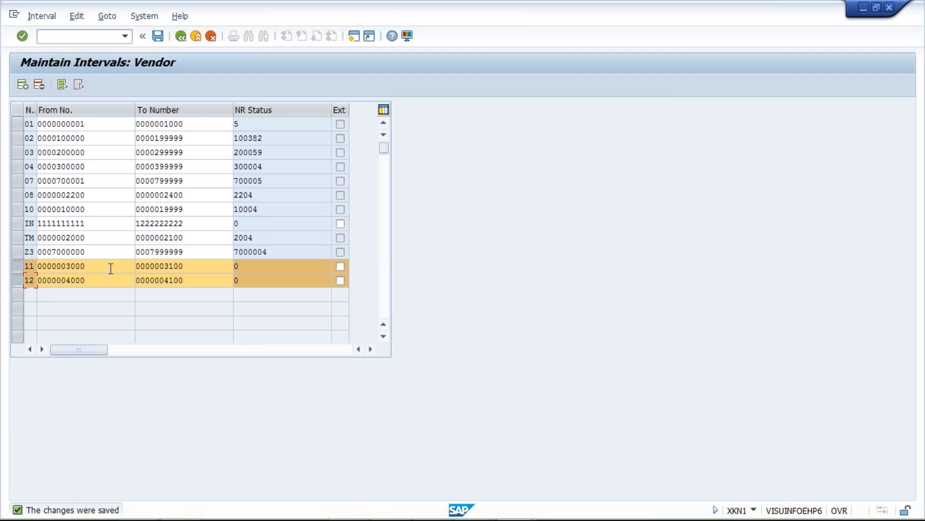
{"action": "left_click_drag", "start_coordinate": [110, 268], "coordinate": [69, 272]}
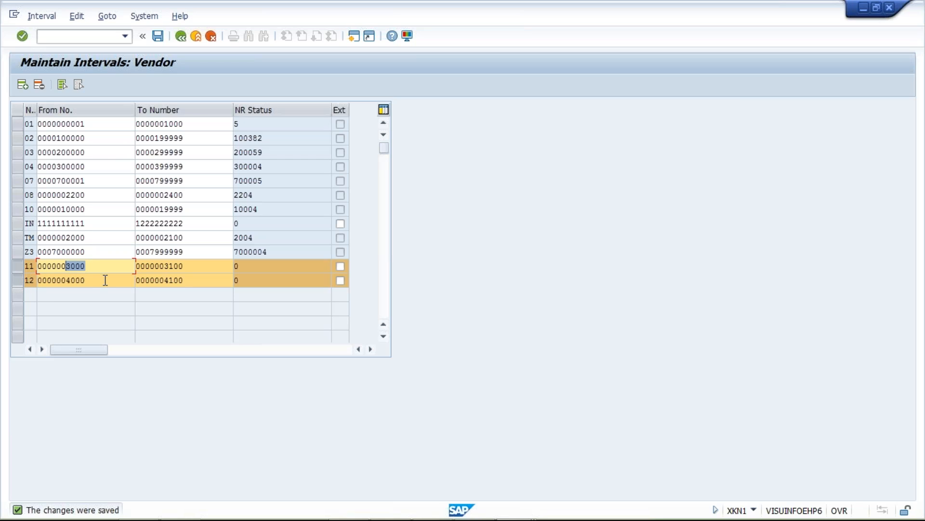
{"action": "left_click", "coordinate": [85, 264]}
{"action": "left_click", "coordinate": [101, 281]}
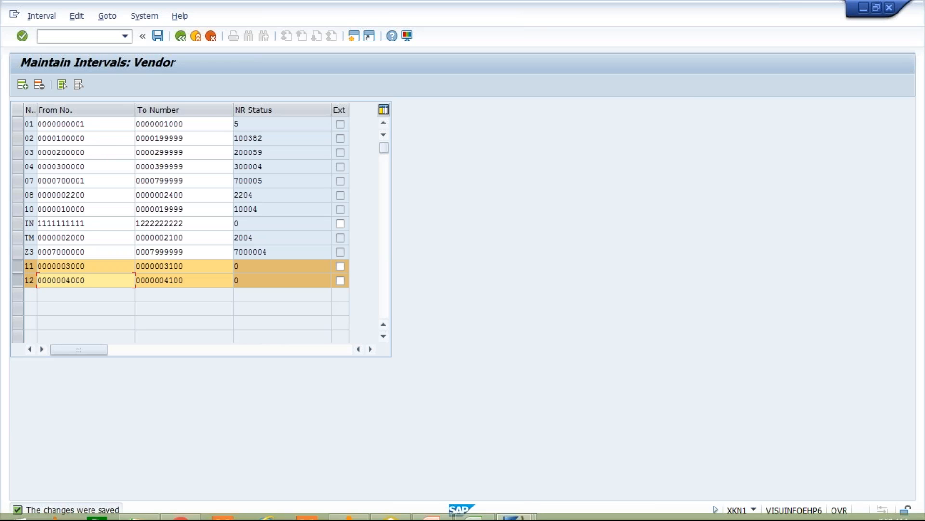
Step: Switch to the Class workbook in Excel and enter interval numbers 11 for MANF in B4 and 12 for SERV in B5
{"action": "left_click", "coordinate": [488, 508]}
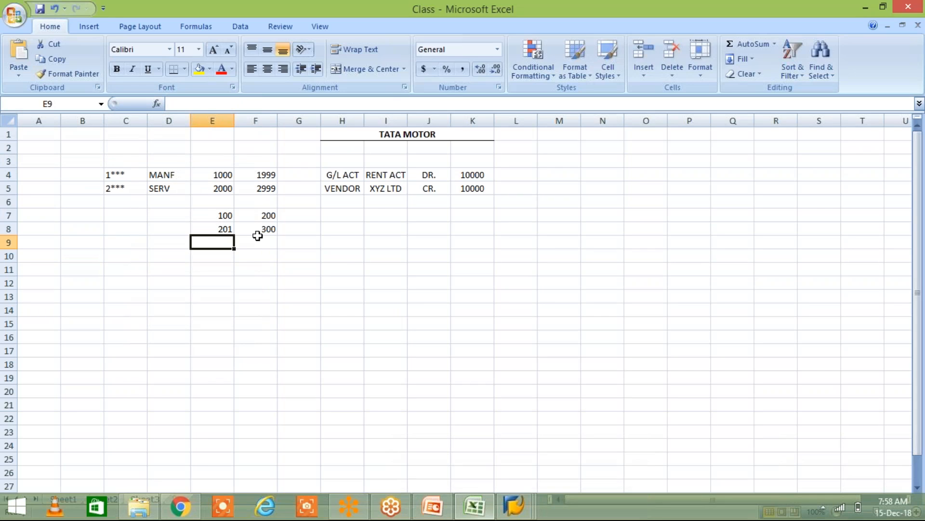
{"action": "left_click", "coordinate": [70, 176]}
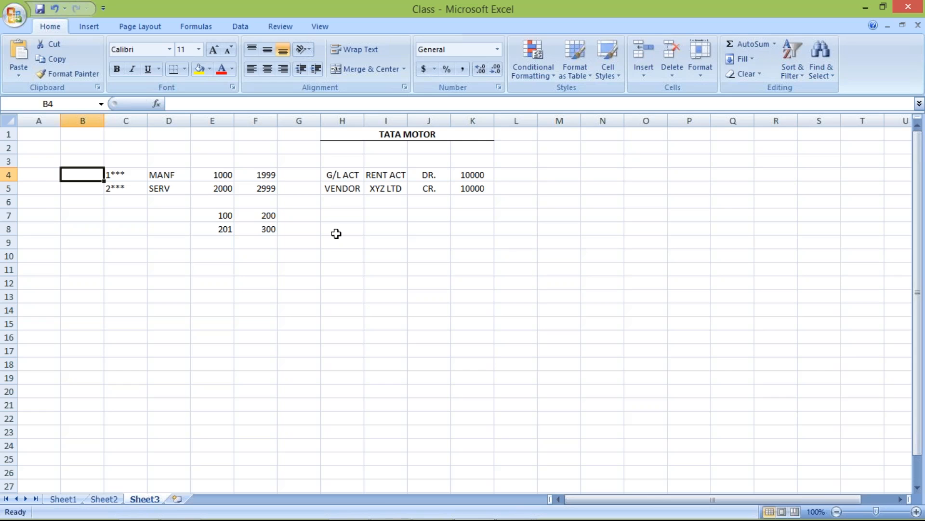
{"action": "type", "text": "11"}
{"action": "key", "text": "Return"}
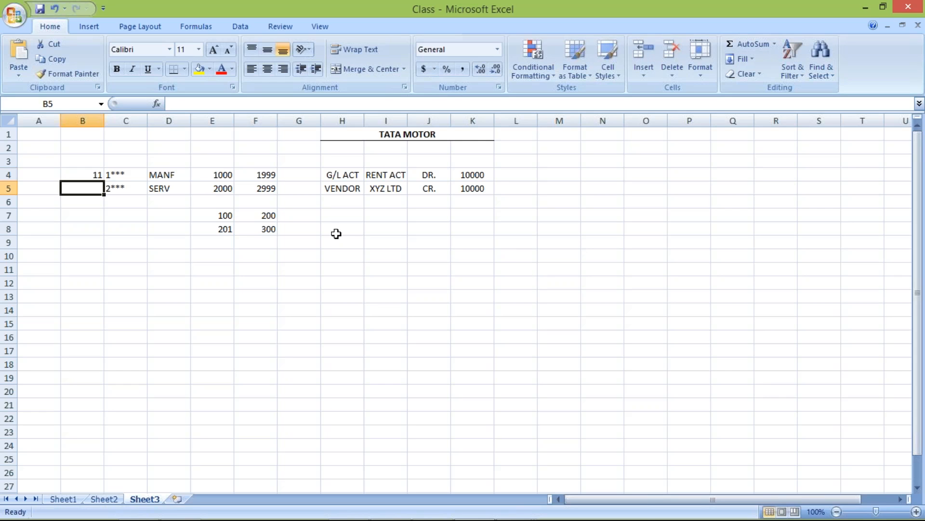
{"action": "type", "text": "12"}
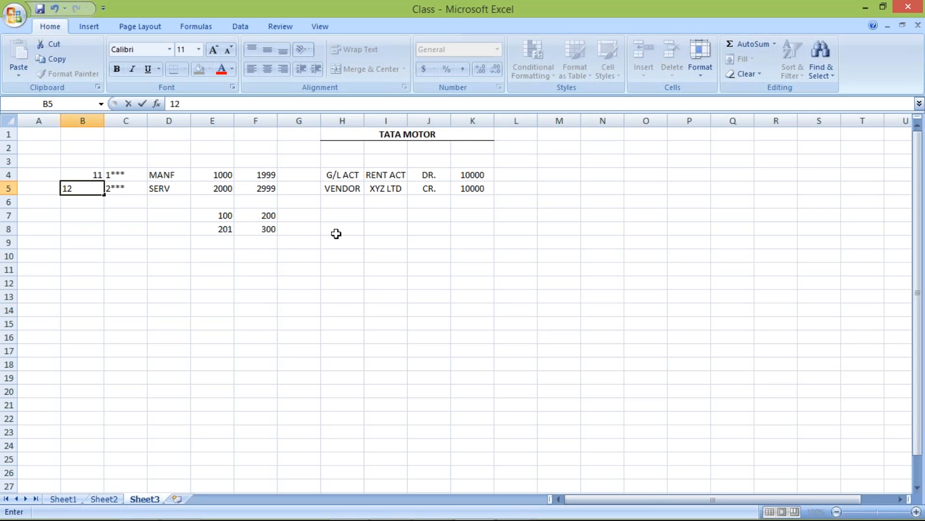
{"action": "key", "text": "Return"}
Step: Set the MANF number range in E4 and F4 to 3000 and 3100
{"action": "left_click", "coordinate": [217, 174]}
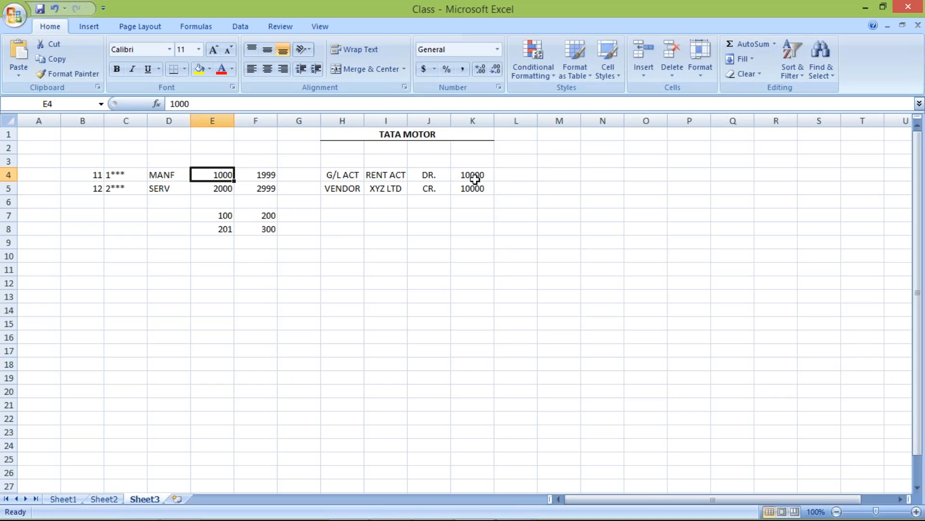
{"action": "type", "text": "3000"}
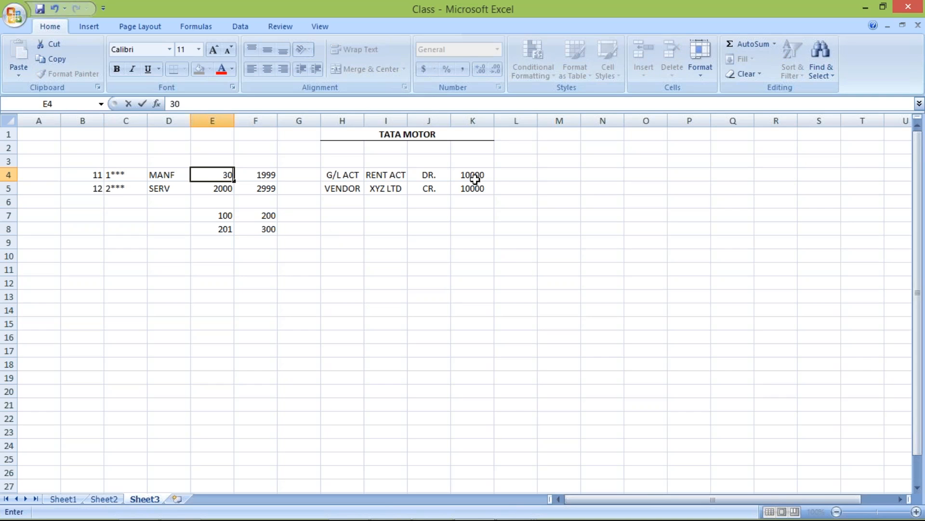
{"action": "key", "text": "Tab"}
{"action": "type", "text": "3100"}
{"action": "key", "text": "Return"}
Step: Set the SERV number range in E5 and F5 to 4000 and 4100
{"action": "type", "text": "4000"}
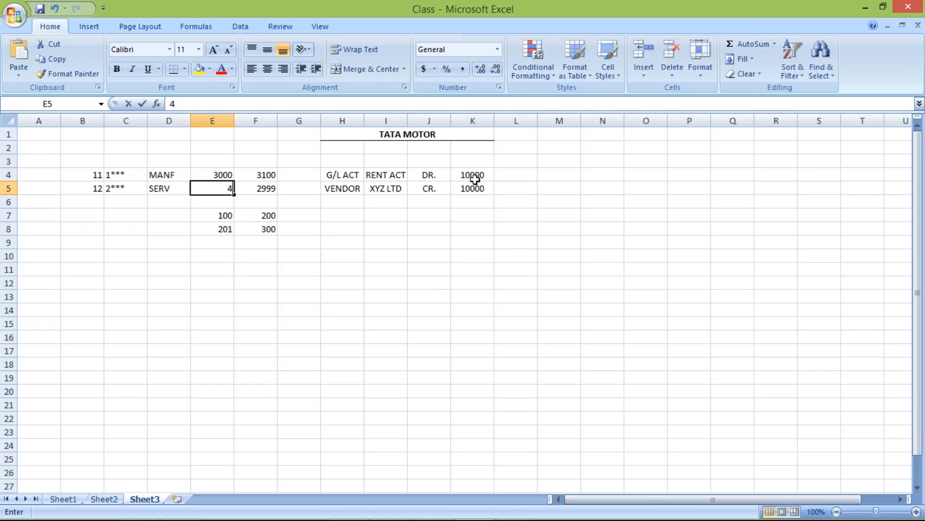
{"action": "key", "text": "Tab"}
{"action": "type", "text": "41"}
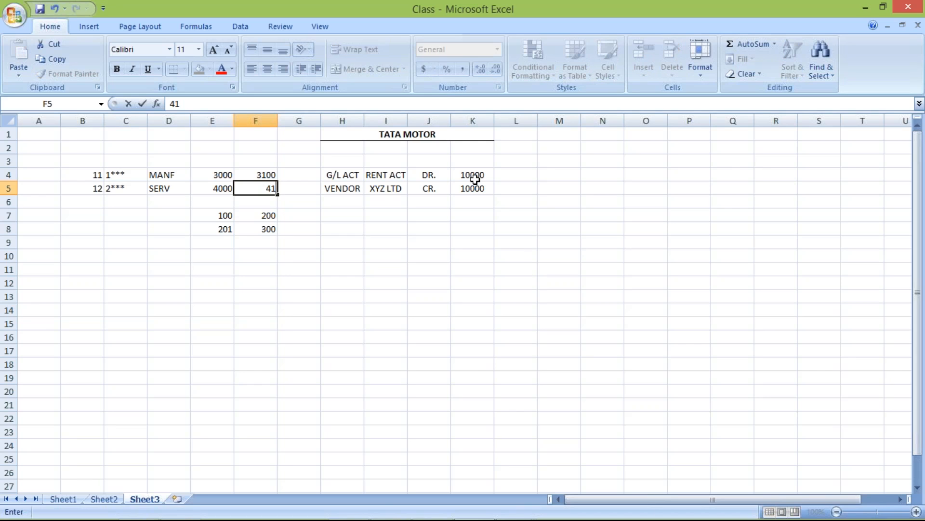
{"action": "type", "text": "00"}
{"action": "key", "text": "Return"}
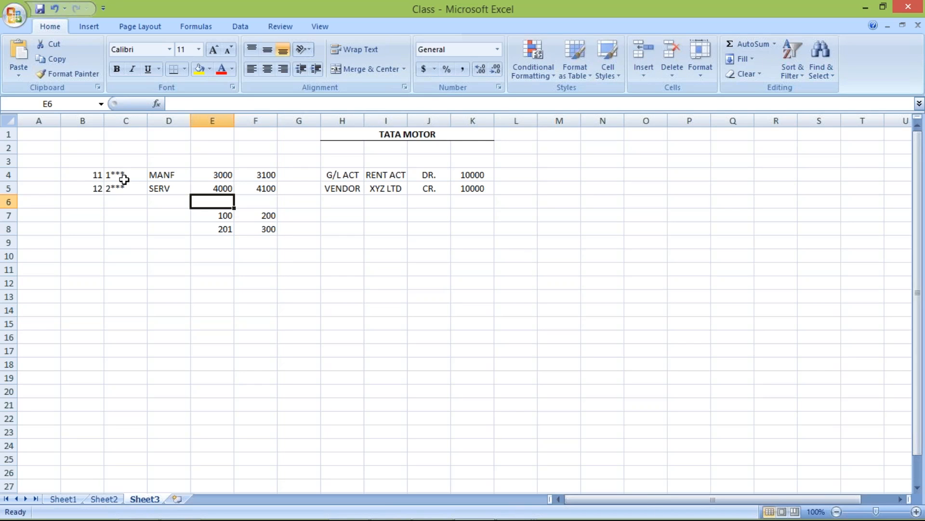
Step: Change the number patterns to 3*** for MANF in C4 and 4*** for SERV in C5
{"action": "left_click", "coordinate": [125, 180]}
{"action": "key", "text": "F2"}
{"action": "type", "text": "3*"}
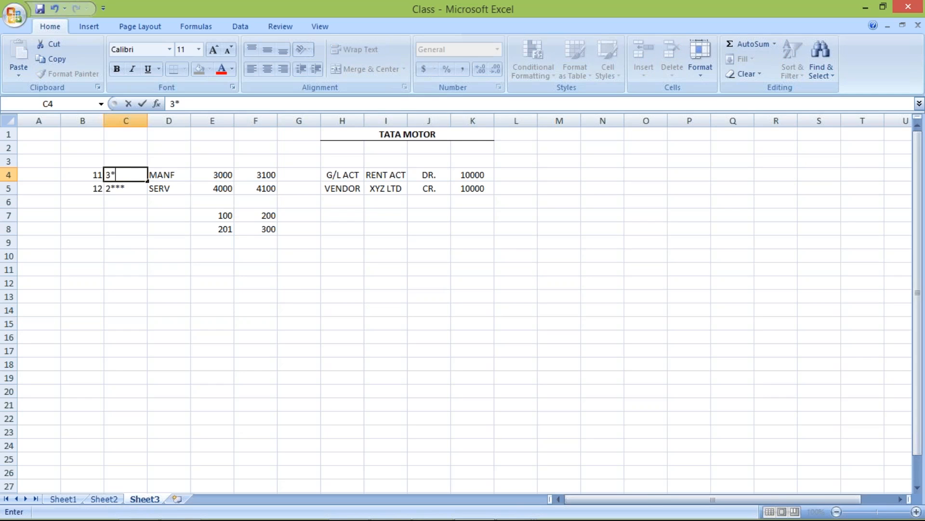
{"action": "type", "text": "**"}
{"action": "key", "text": "Return"}
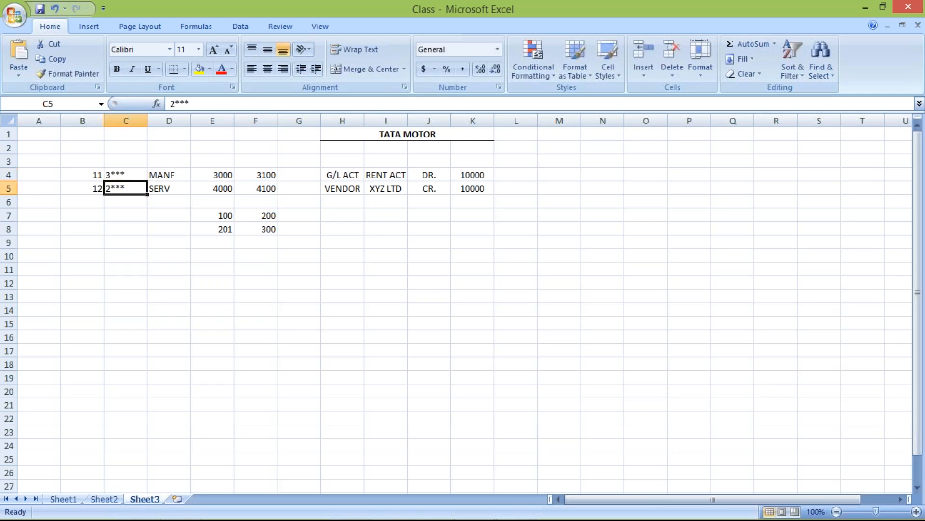
{"action": "type", "text": "4"}
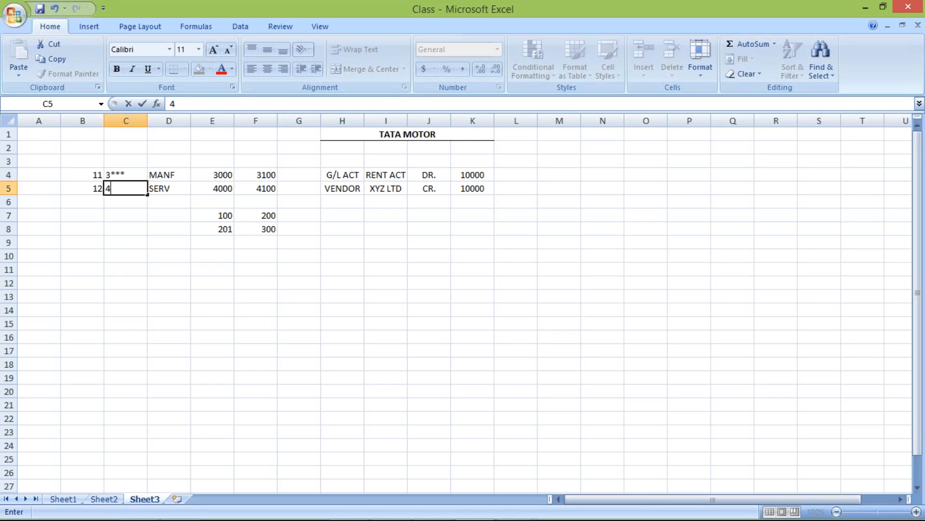
{"action": "type", "text": "***"}
{"action": "key", "text": "Return"}
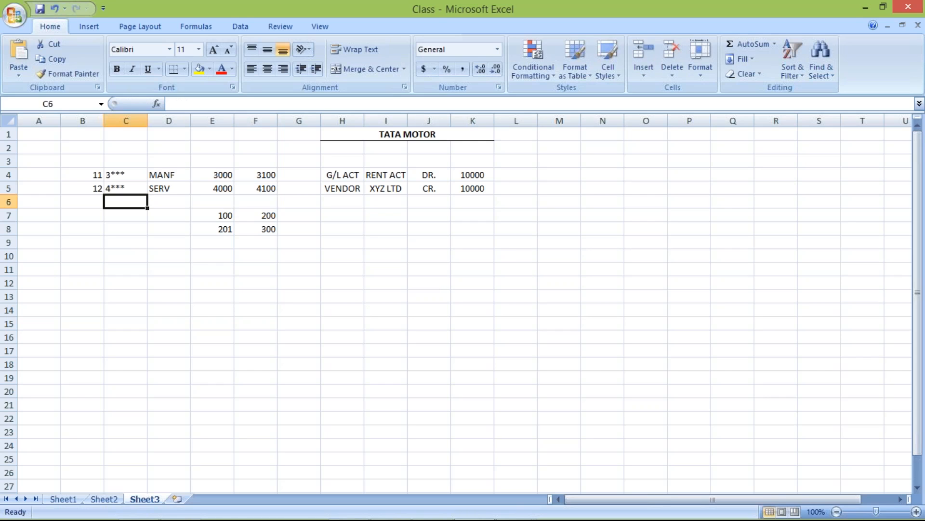
Step: Review the number patterns in column C against the MANF and SERV group names
{"action": "left_click", "coordinate": [116, 183]}
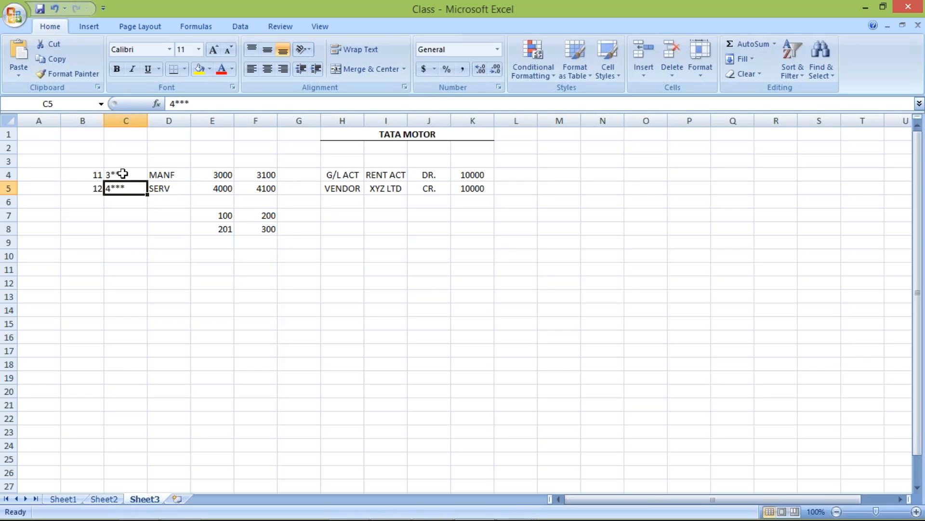
{"action": "left_click", "coordinate": [123, 173]}
{"action": "left_click", "coordinate": [181, 176]}
{"action": "left_click", "coordinate": [138, 188]}
{"action": "left_click", "coordinate": [166, 189]}
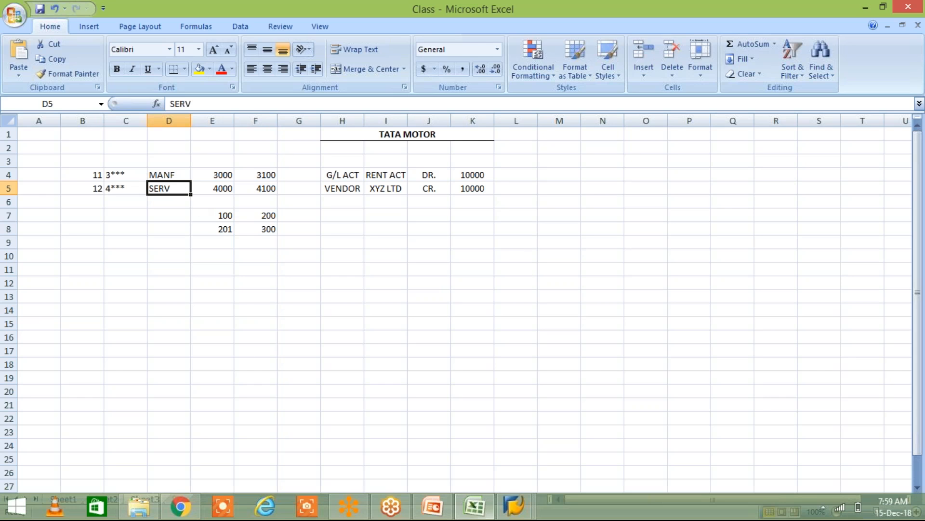
Step: Switch to the Account Payable presentation in PowerPoint, read the configuration step for assigning number ranges, and return to Excel
{"action": "left_click", "coordinate": [434, 507]}
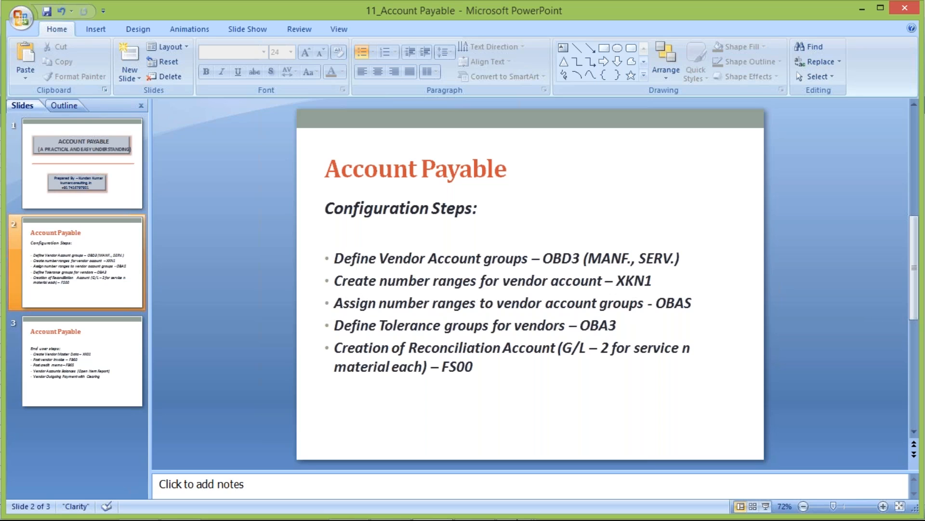
{"action": "mouse_move", "coordinate": [510, 514]}
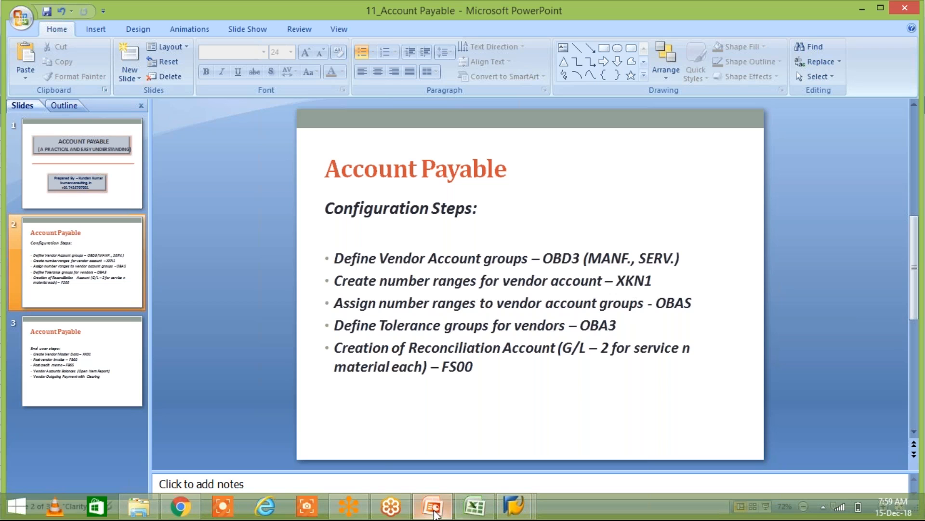
{"action": "left_click", "coordinate": [462, 514]}
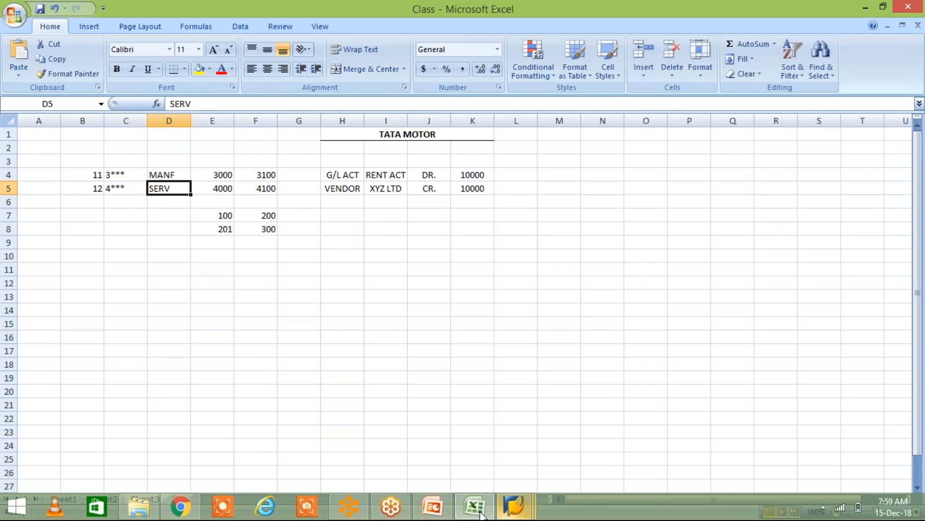
Step: Switch to SAP and try to open the vendor group number range assignment with /NOBAS, declining to display the locked data
{"action": "left_click", "coordinate": [515, 508]}
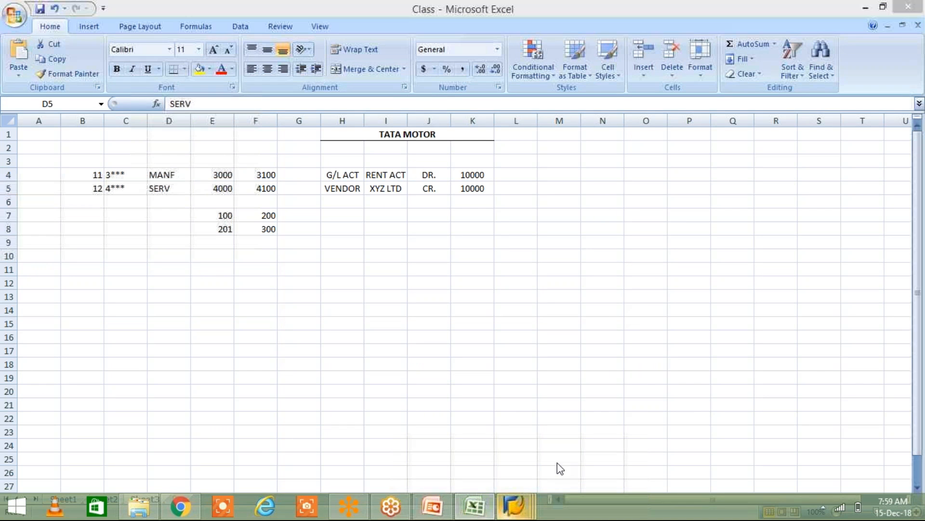
{"action": "left_click", "coordinate": [609, 447]}
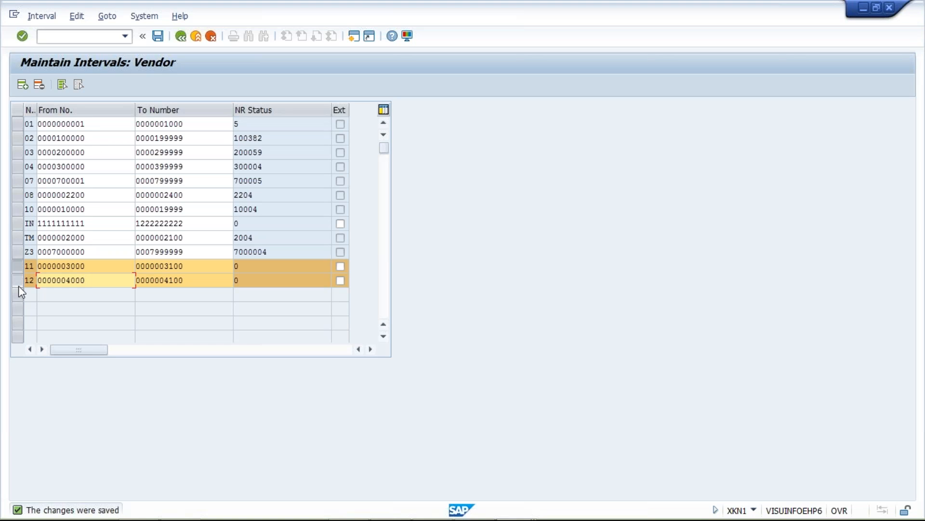
{"action": "left_click", "coordinate": [65, 35]}
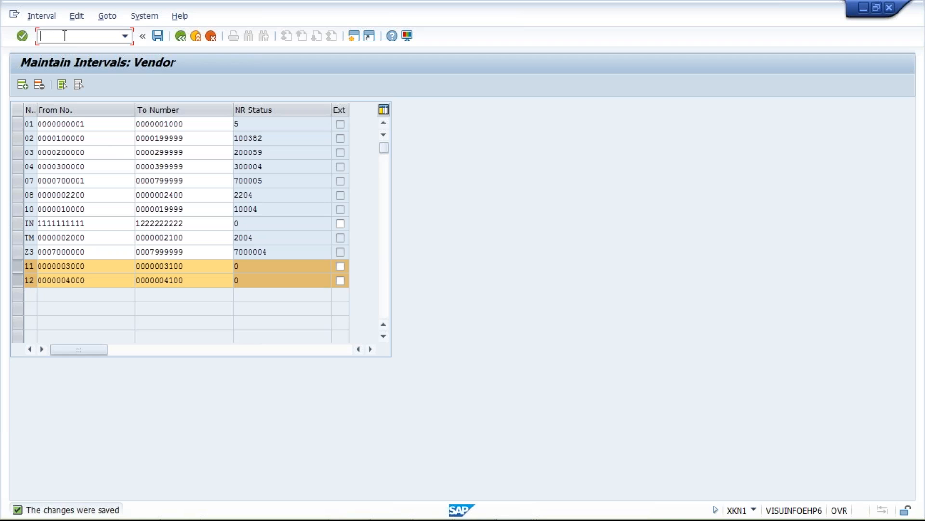
{"action": "type", "text": "/nobas"}
{"action": "key", "text": "BackSpace"}
{"action": "key", "text": "BackSpace"}
{"action": "key", "text": "BackSpace"}
{"action": "key", "text": "BackSpace"}
{"action": "type", "text": "ON"}
{"action": "key", "text": "BackSpace"}
{"action": "type", "text": "BAS"}
{"action": "key", "text": "Return"}
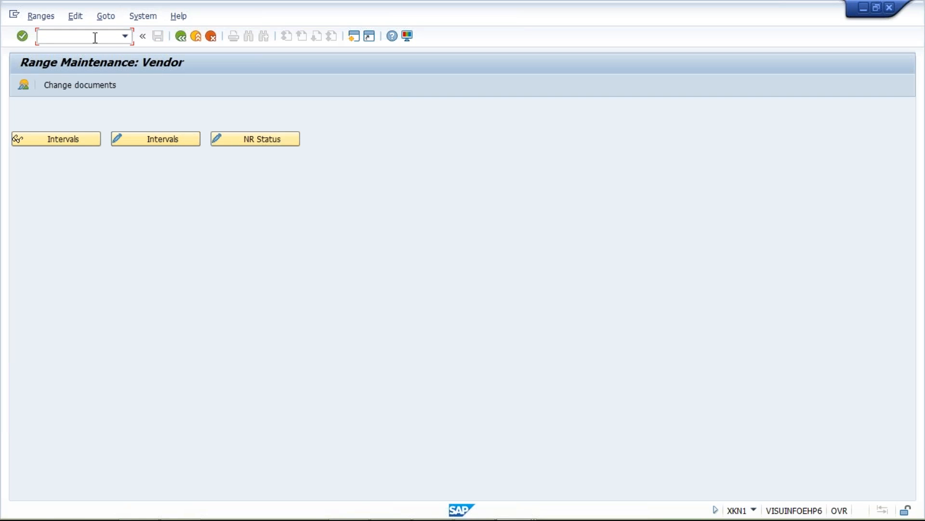
{"action": "type", "text": "/NOBAS"}
{"action": "key", "text": "Return"}
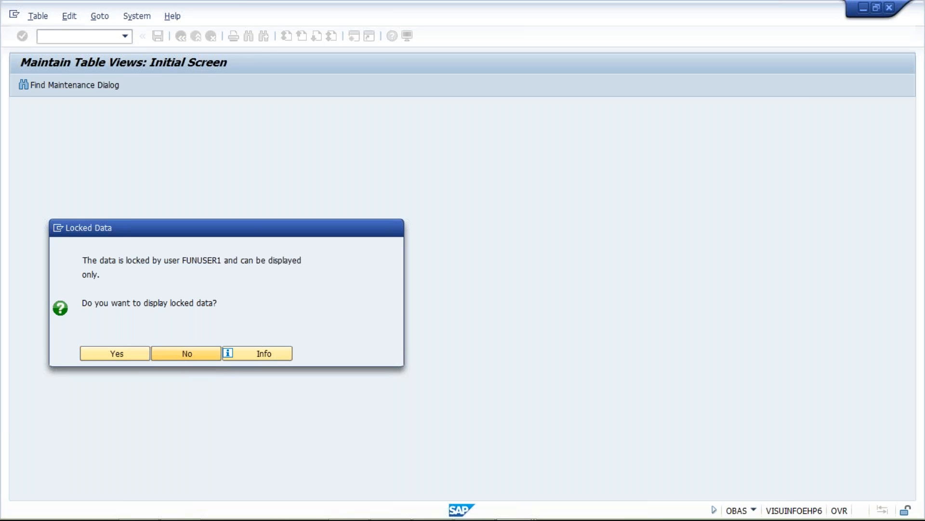
{"action": "left_click", "coordinate": [187, 353]}
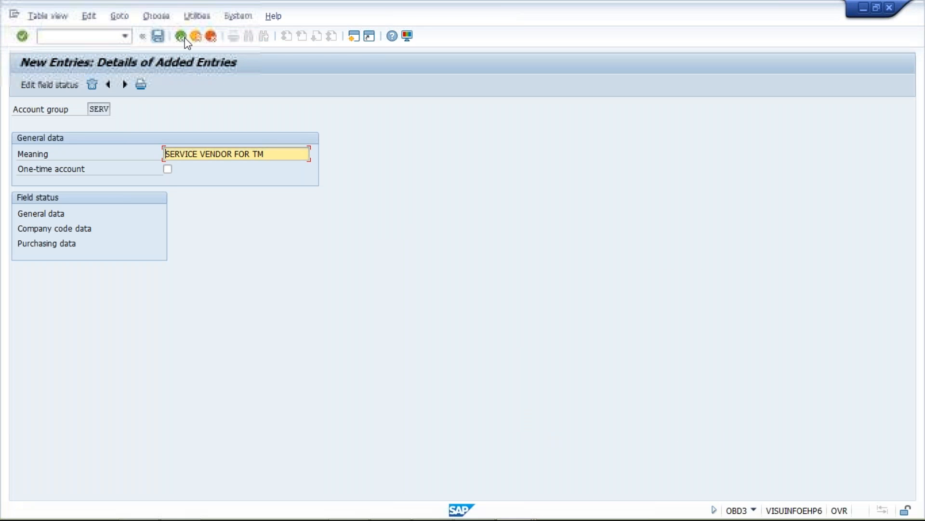
Step: Leave the vendor account group maintenance in the other SAP session and run transaction /NOBAS there
{"action": "left_click", "coordinate": [182, 36]}
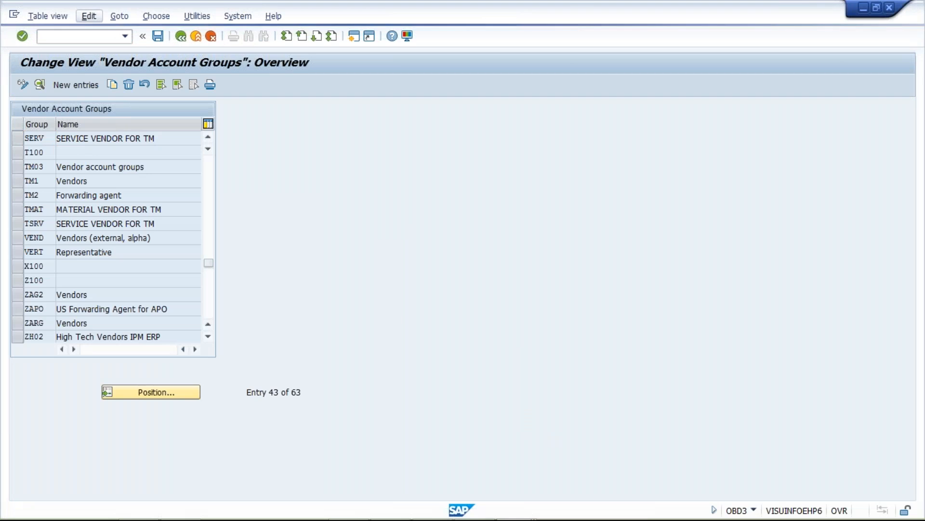
{"action": "left_click", "coordinate": [126, 38]}
{"action": "left_click", "coordinate": [123, 53]}
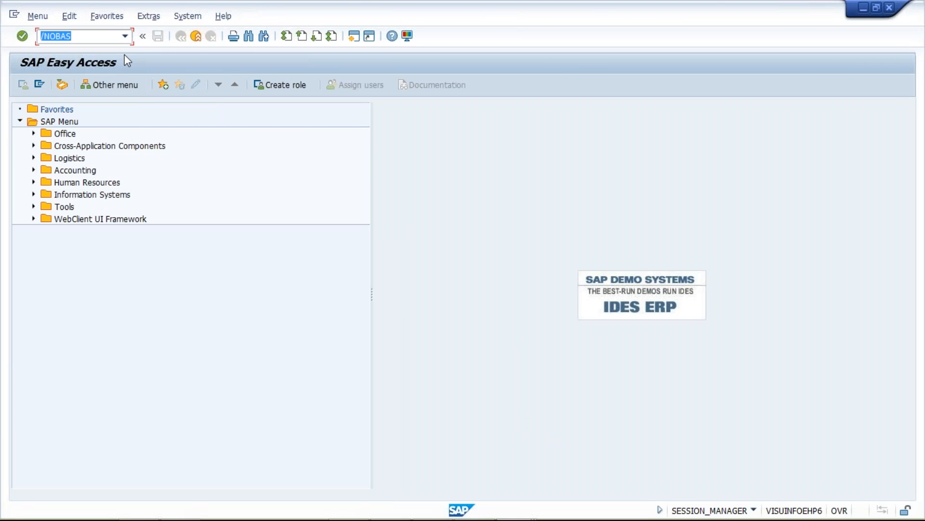
{"action": "key", "text": "Return"}
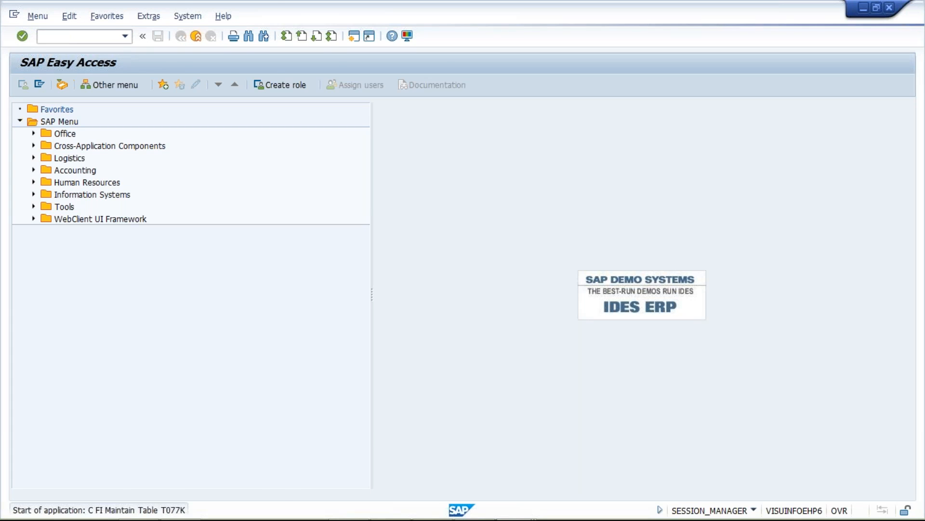
Step: Find account group MANF in the assignment table, assign it number range 11 and save
{"action": "left_click", "coordinate": [156, 396]}
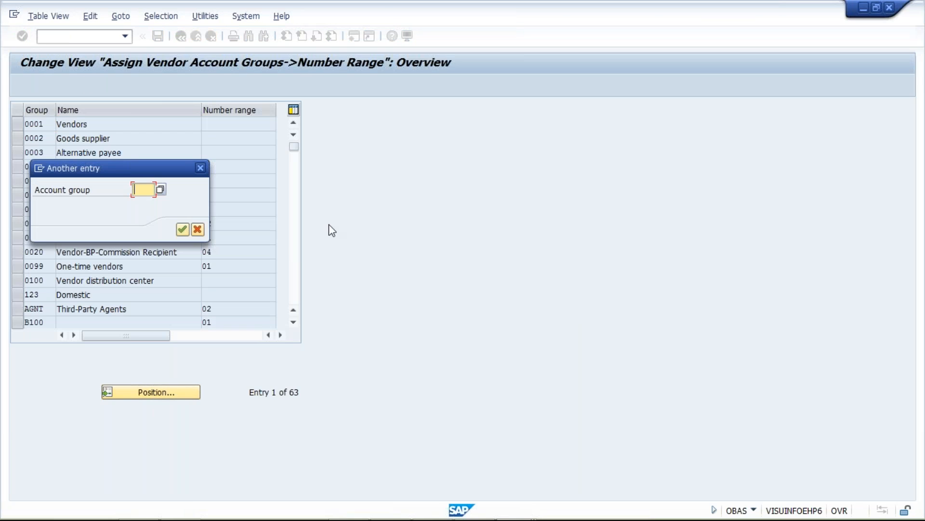
{"action": "type", "text": "MANF"}
{"action": "key", "text": "Return"}
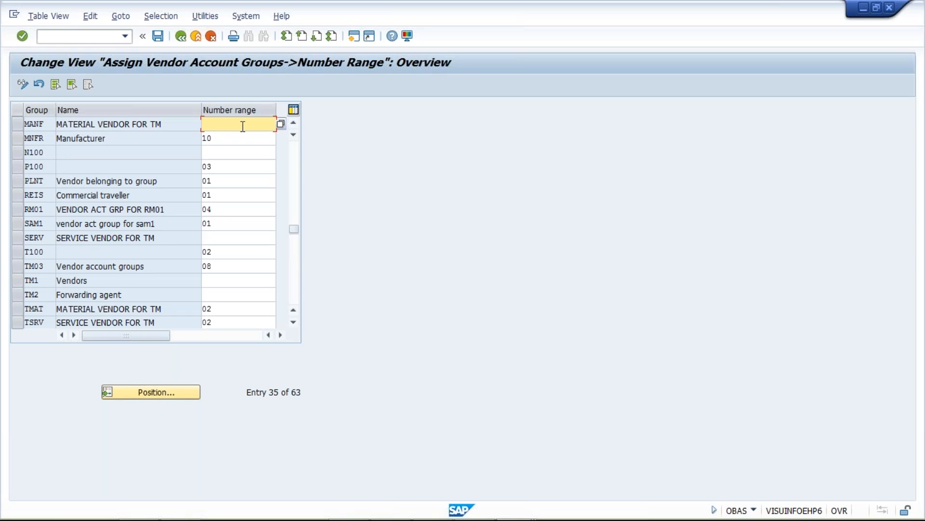
{"action": "type", "text": "11"}
{"action": "key", "text": "Return"}
{"action": "key", "text": "ctrl+s"}
{"action": "key", "text": "Return"}
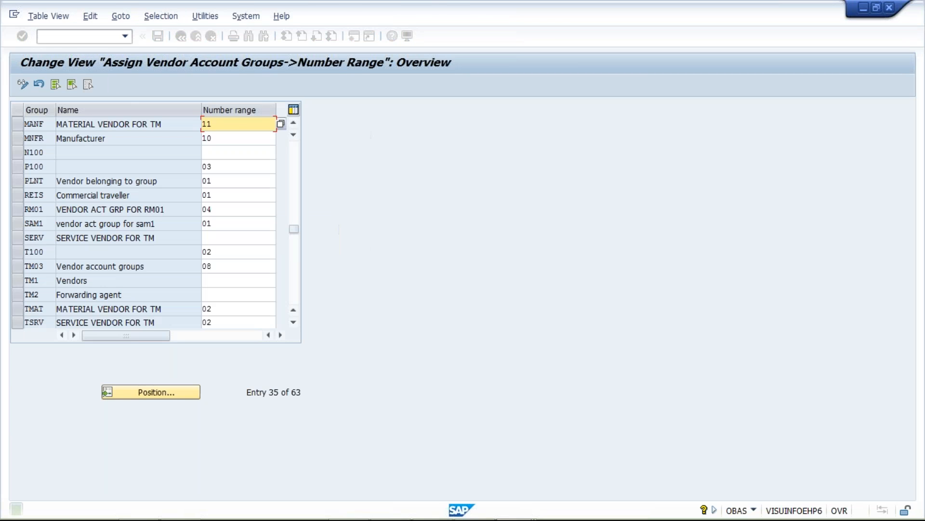
Step: Find account group SERV in the assignment table, assign it number range 12 and save
{"action": "left_click", "coordinate": [159, 392]}
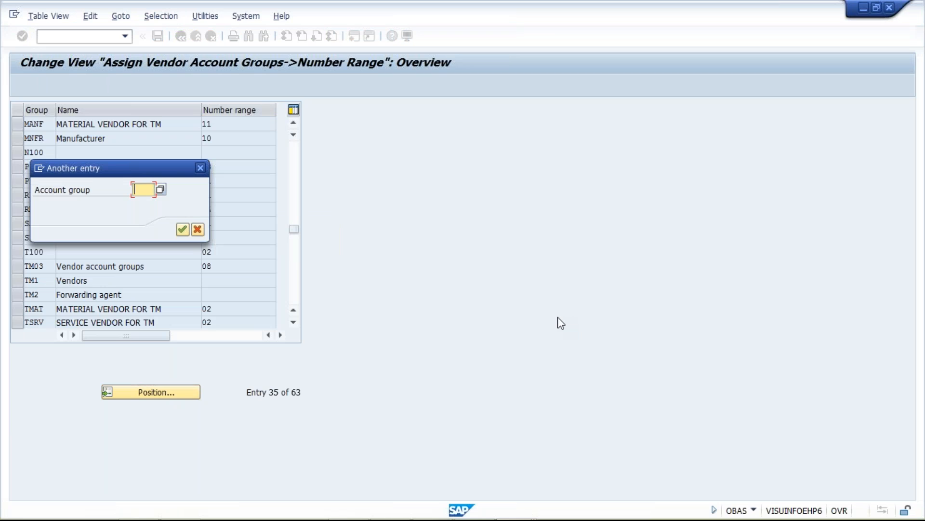
{"action": "type", "text": "SERV"}
{"action": "key", "text": "Return"}
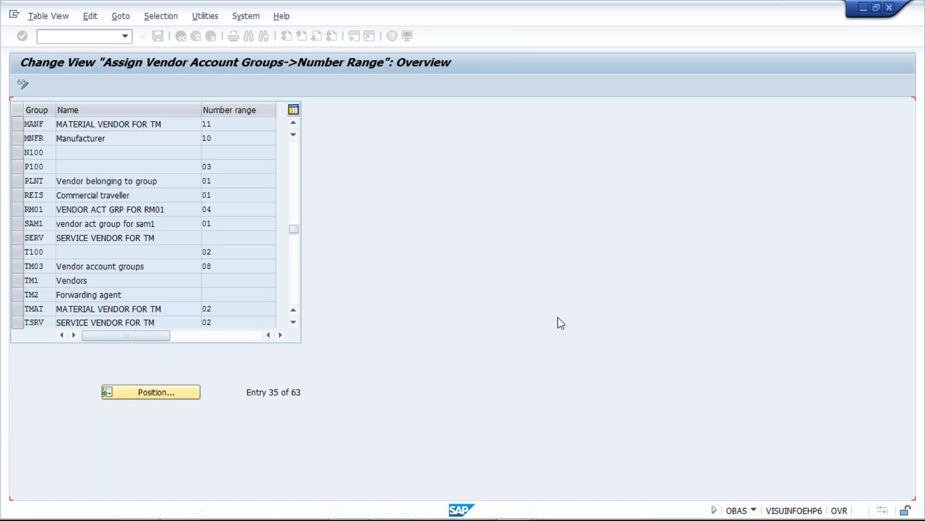
{"action": "key", "text": "BackSpace"}
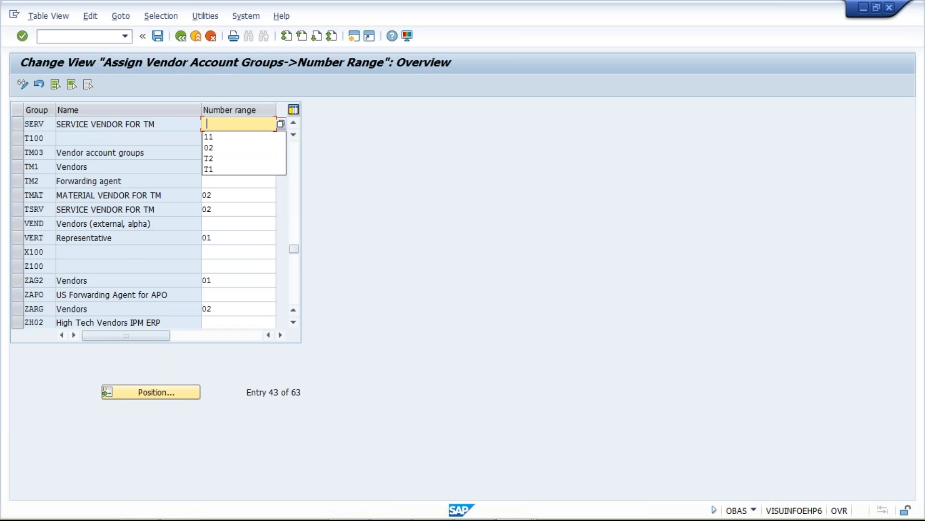
{"action": "type", "text": "12"}
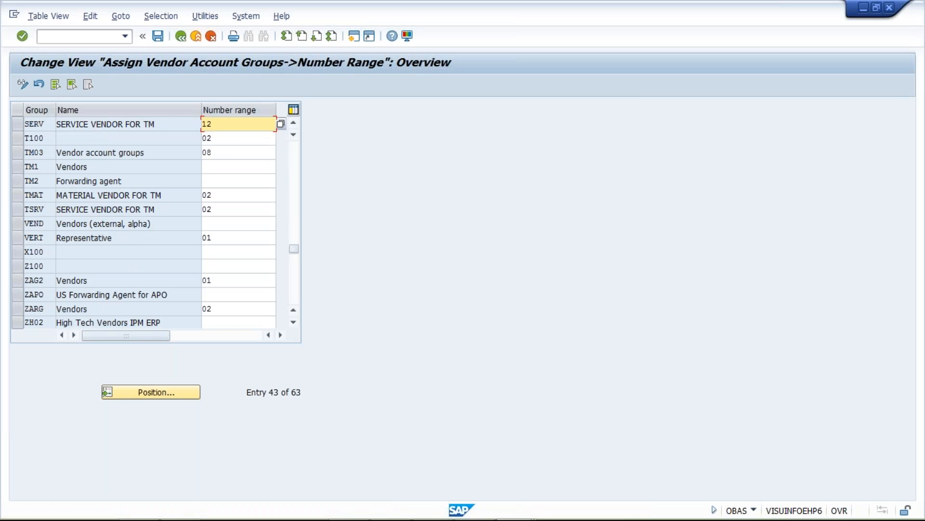
{"action": "key", "text": "ctrl+s"}
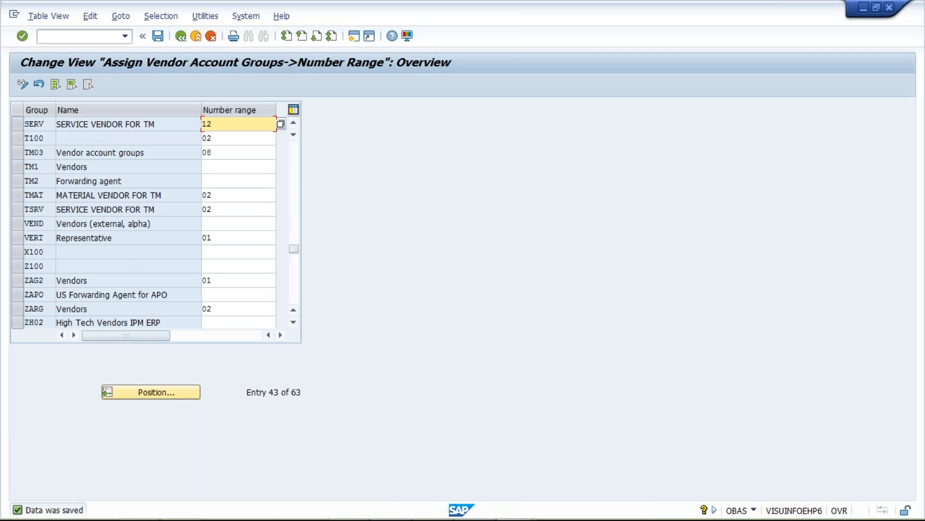
Step: Switch to the Class workbook in Excel and review the interval numbers and number ranges recorded for MANF and SERV
{"action": "key", "text": "alt+Tab"}
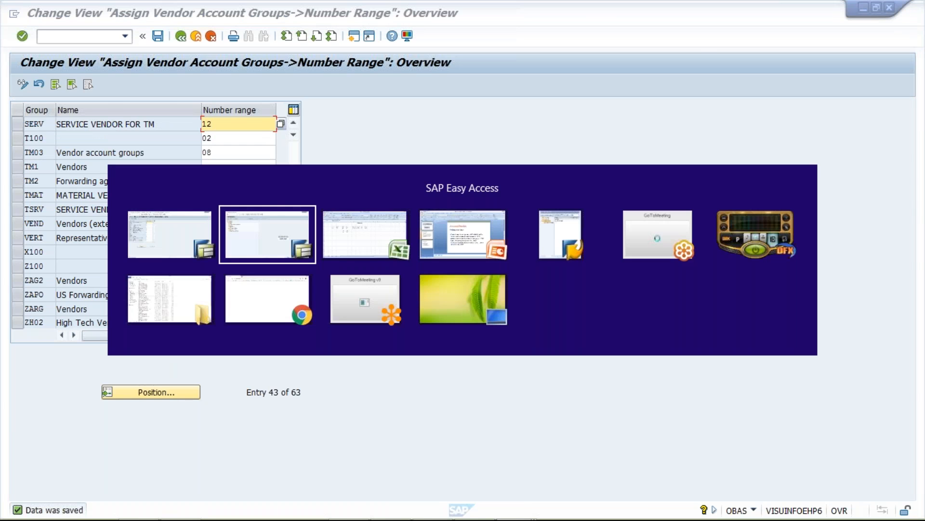
{"action": "key", "text": "alt+Tab"}
{"action": "left_click", "coordinate": [89, 175]}
{"action": "left_click_drag", "start_coordinate": [215, 174], "coordinate": [243, 176]}
{"action": "left_click", "coordinate": [89, 187]}
{"action": "left_click", "coordinate": [227, 189]}
{"action": "left_click_drag", "start_coordinate": [227, 189], "coordinate": [256, 188]}
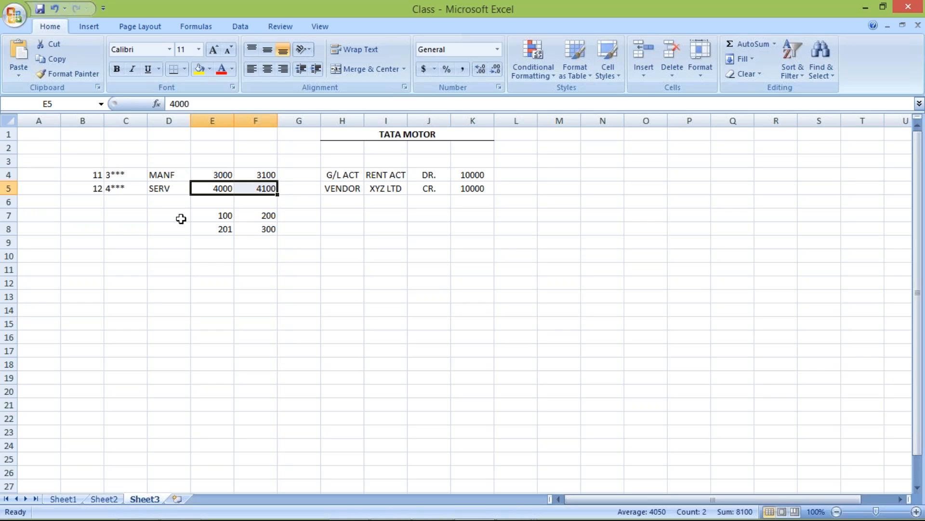
{"action": "left_click", "coordinate": [152, 175]}
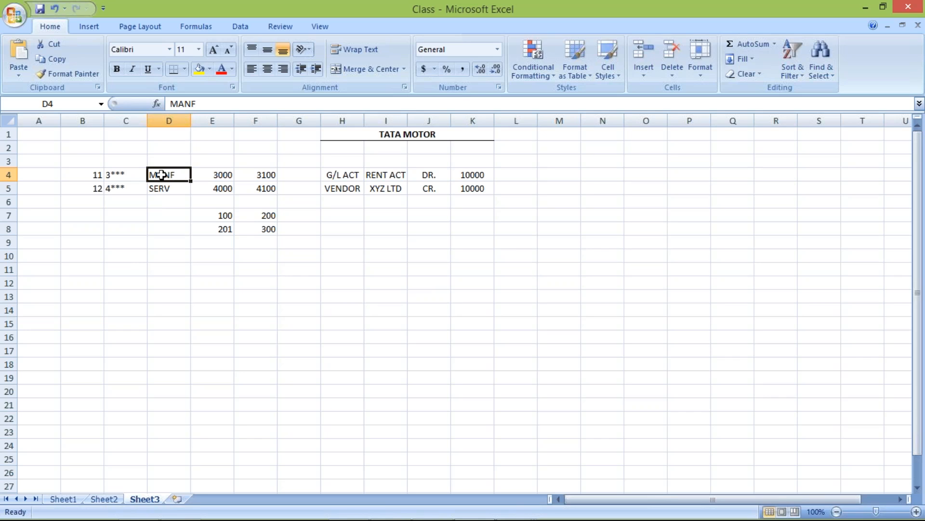
{"action": "left_click_drag", "start_coordinate": [212, 174], "coordinate": [260, 176]}
{"action": "left_click", "coordinate": [204, 173]}
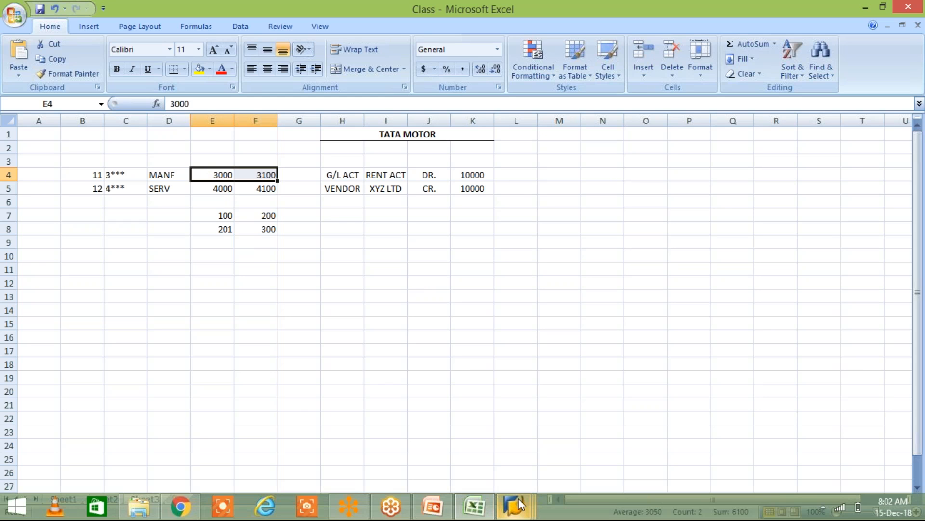
Step: Switch to the SAP Easy Access session, run transaction /nXKN1 and open the vendor number range intervals for maintenance
{"action": "left_click", "coordinate": [519, 498]}
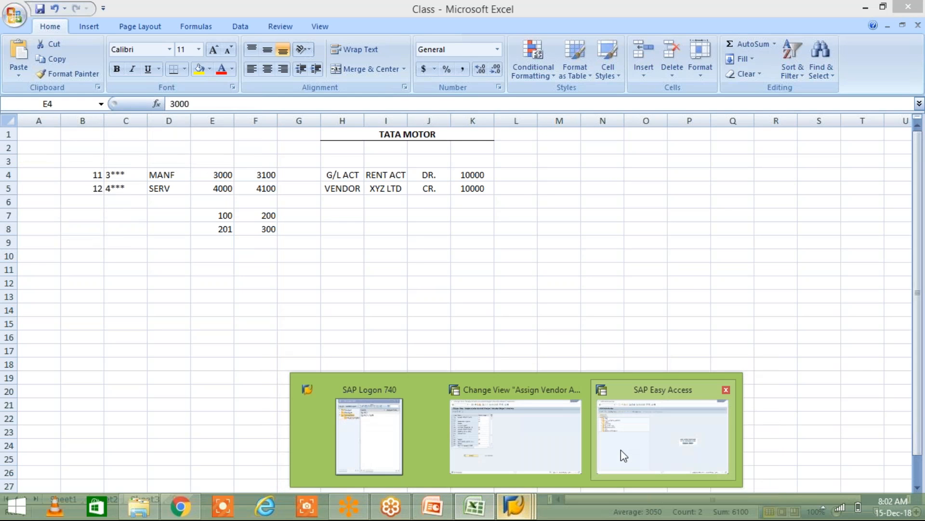
{"action": "left_click", "coordinate": [621, 450]}
{"action": "left_click", "coordinate": [82, 36]}
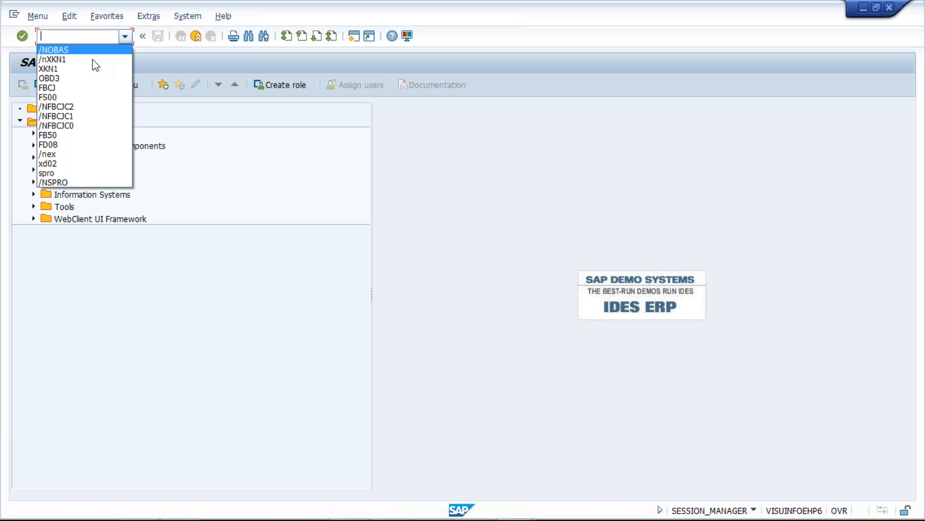
{"action": "left_click", "coordinate": [94, 59]}
{"action": "key", "text": "Return"}
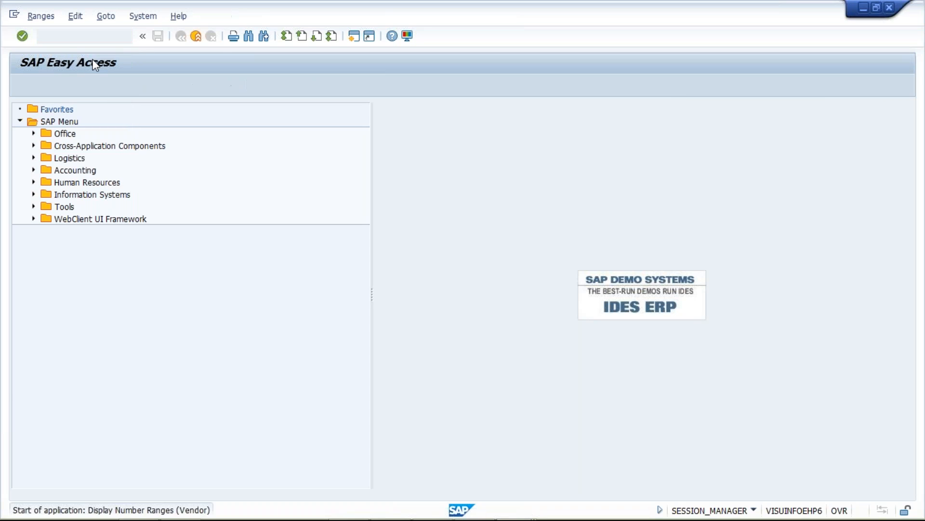
{"action": "left_click", "coordinate": [164, 140]}
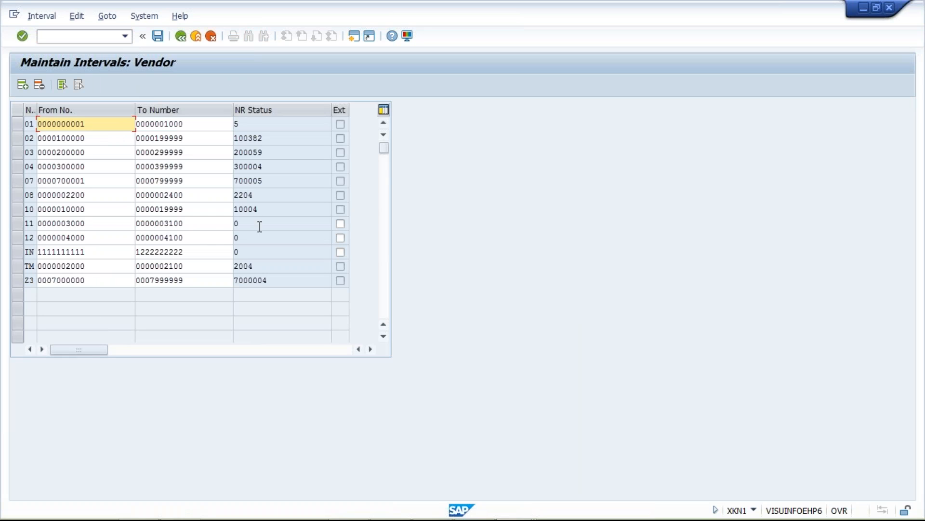
Step: Examine the starting number, end number and NR status of vendor number range interval 11
{"action": "left_click", "coordinate": [239, 223]}
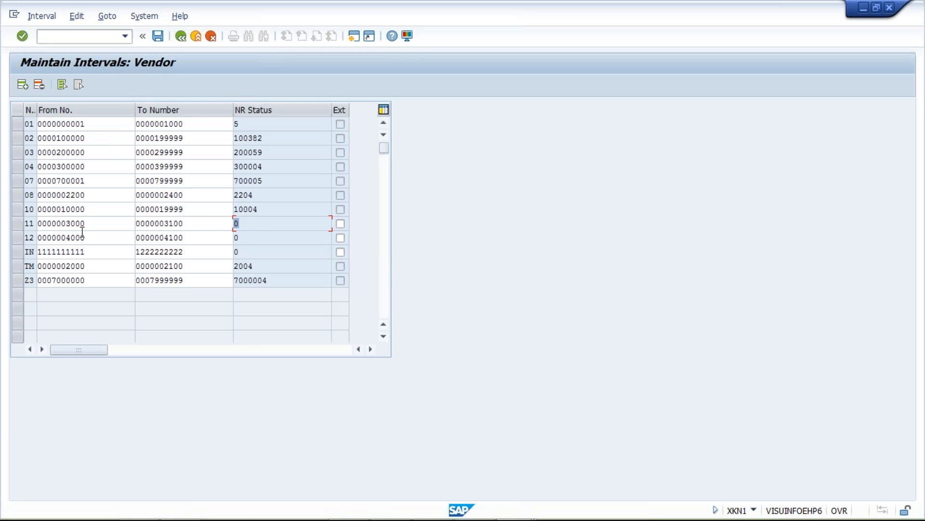
{"action": "left_click_drag", "start_coordinate": [88, 223], "coordinate": [68, 222]}
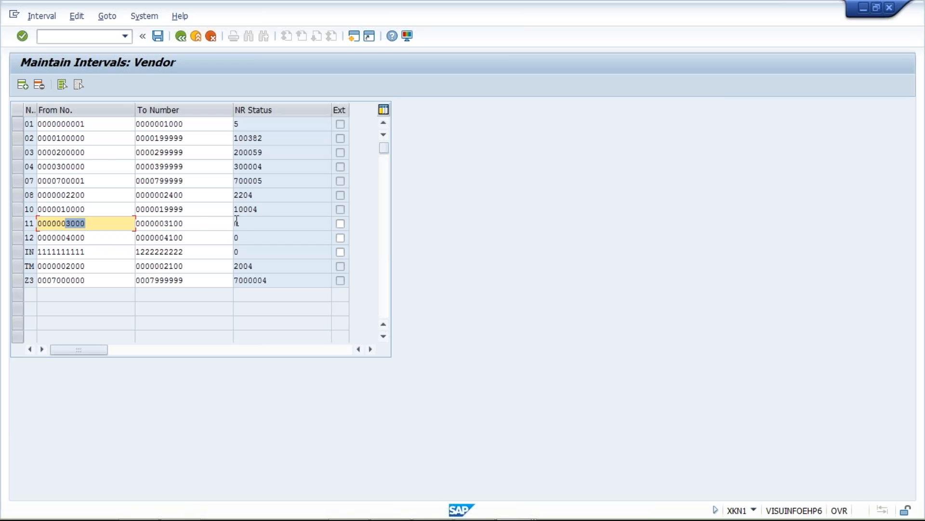
{"action": "left_click_drag", "start_coordinate": [248, 223], "coordinate": [233, 223]}
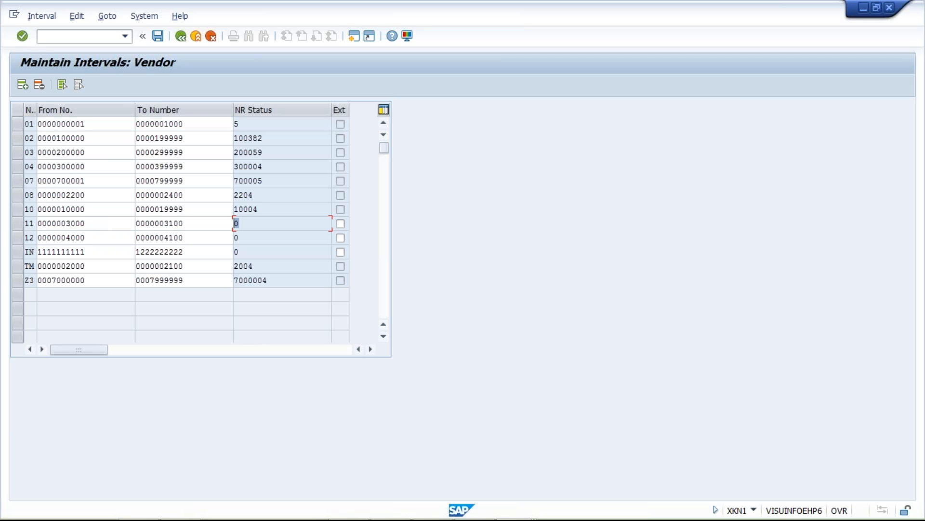
{"action": "left_click", "coordinate": [193, 222]}
{"action": "left_click", "coordinate": [252, 225]}
Step: Open the vendor NR status maintenance and try status values 3000 and 3001 for interval 11
{"action": "left_click", "coordinate": [180, 40]}
{"action": "left_click", "coordinate": [240, 139]}
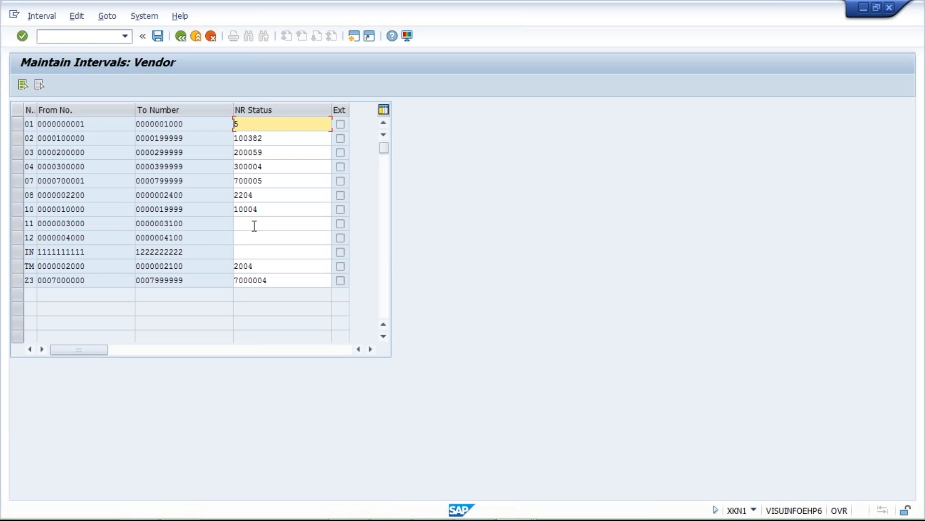
{"action": "left_click", "coordinate": [255, 224]}
{"action": "type", "text": "3000"}
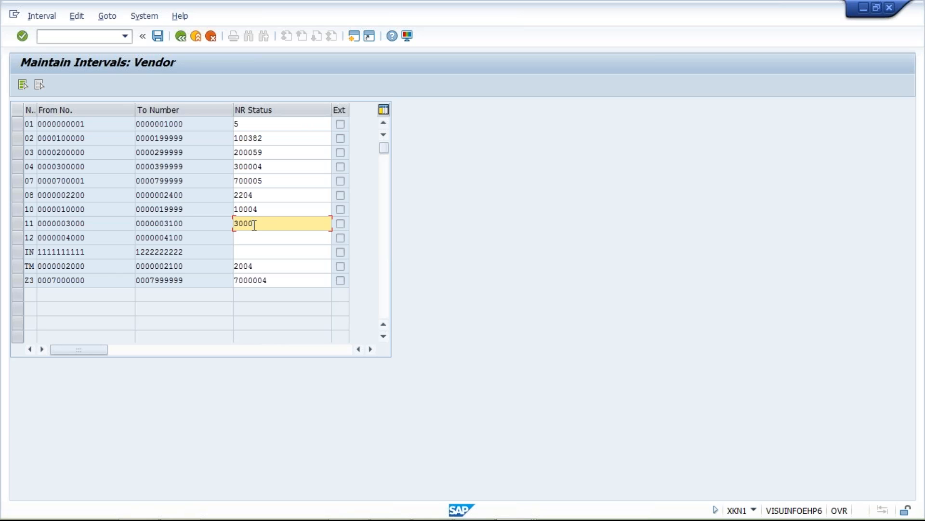
{"action": "key", "text": "BackSpace"}
{"action": "type", "text": "1"}
Step: Clear the trial NR status of interval 11 and return to vendor range maintenance without saving
{"action": "key", "text": "BackSpace"}
{"action": "key", "text": "BackSpace"}
{"action": "key", "text": "BackSpace"}
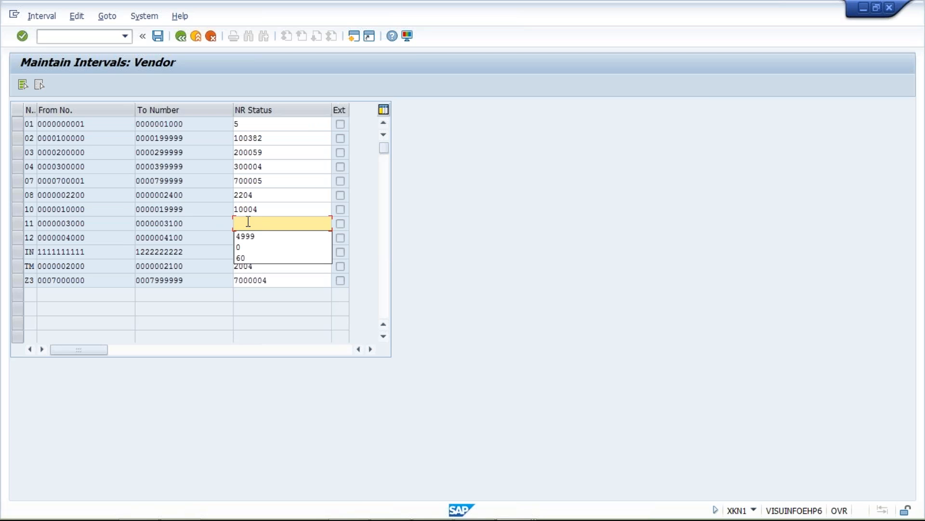
{"action": "left_click", "coordinate": [248, 221]}
{"action": "left_click", "coordinate": [181, 36]}
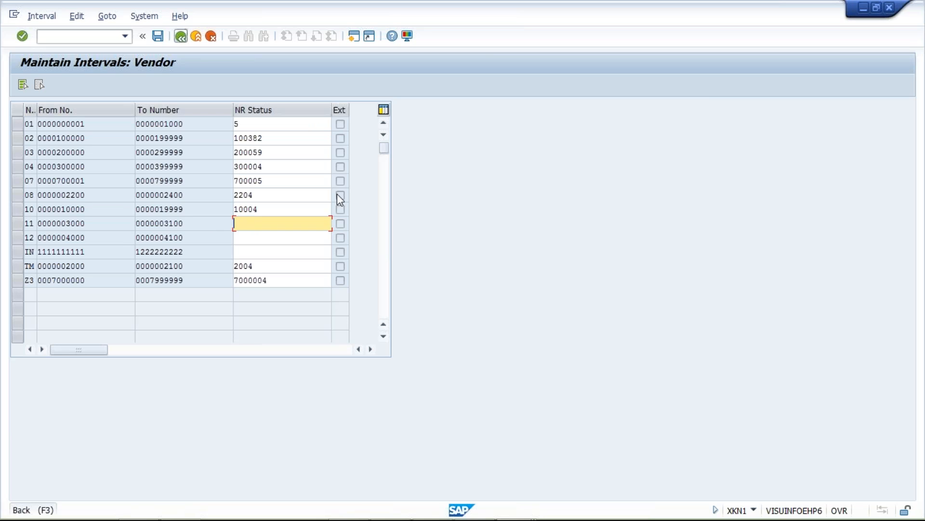
{"action": "left_click", "coordinate": [238, 265]}
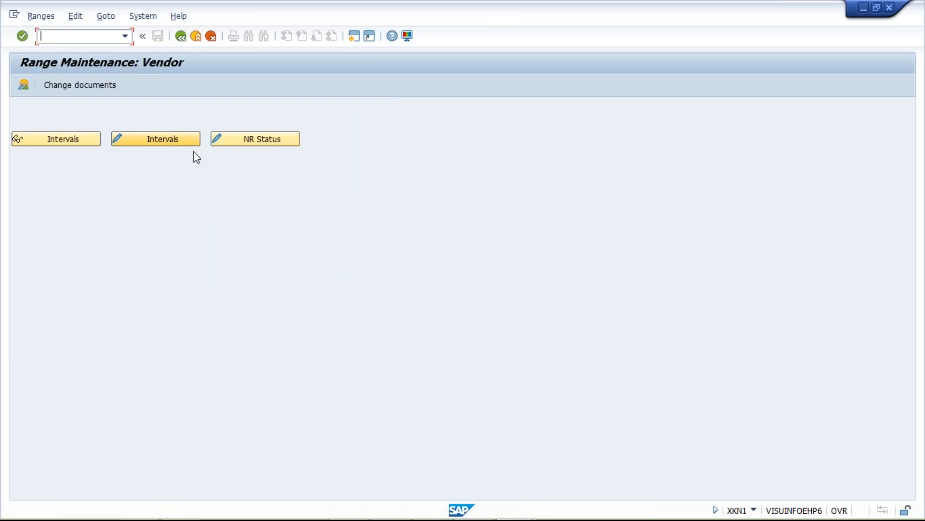
Step: Switch to the 11_Account Payable presentation in PowerPoint
{"action": "key", "text": "alt+Tab"}
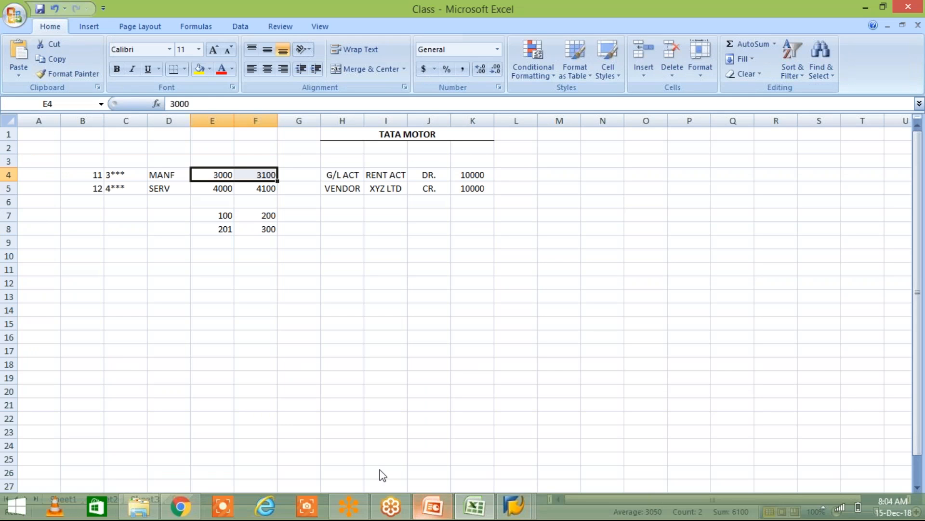
{"action": "left_click", "coordinate": [380, 469]}
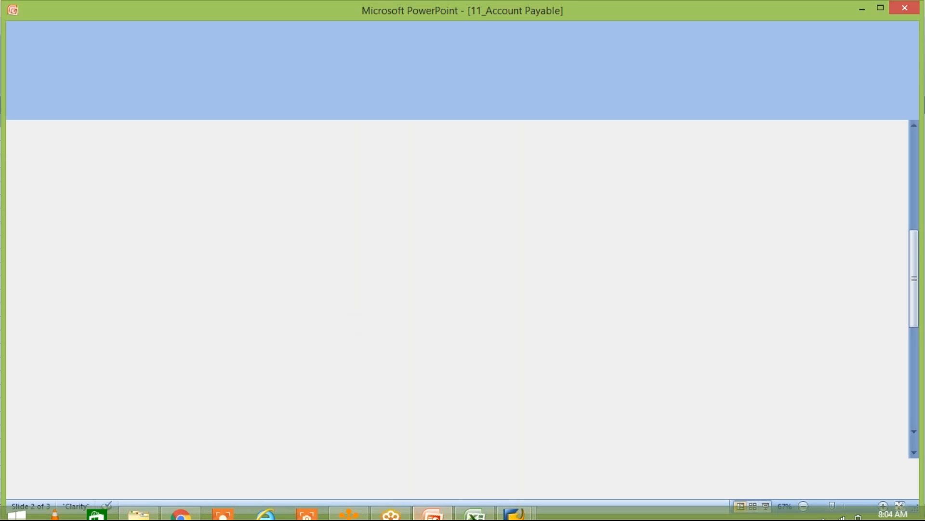
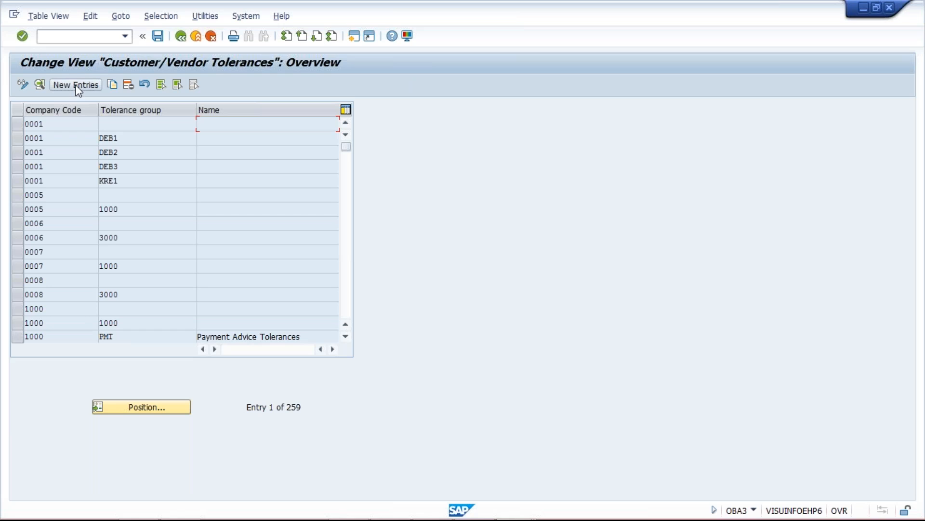
Step: Create a new customer/vendor tolerance entry for company code TM01 with a blank tolerance group named TG FOR TM
{"action": "left_click", "coordinate": [76, 86]}
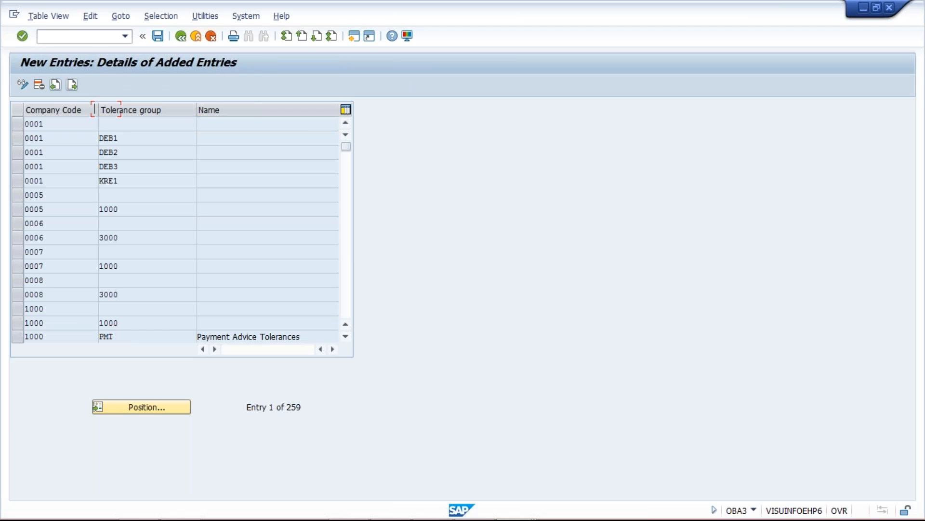
{"action": "type", "text": "TM01"}
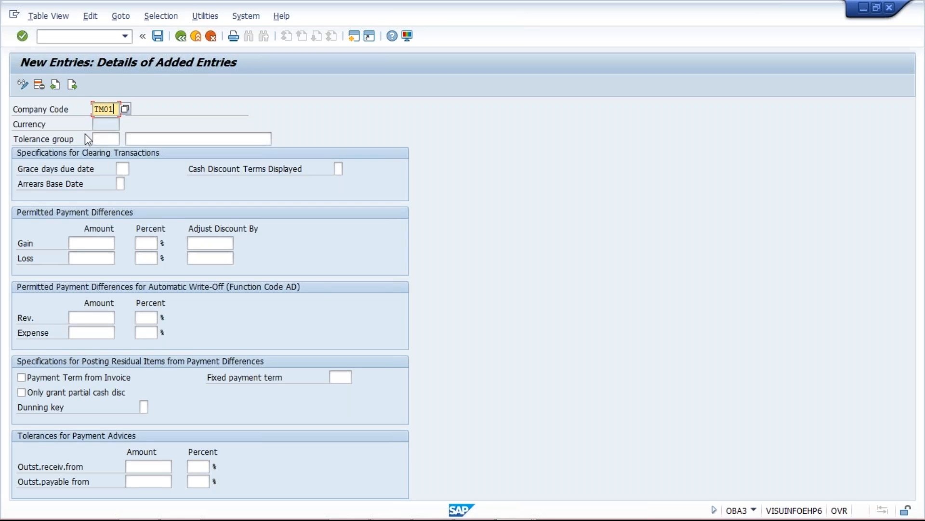
{"action": "left_click", "coordinate": [99, 138]}
{"action": "left_click", "coordinate": [141, 139]}
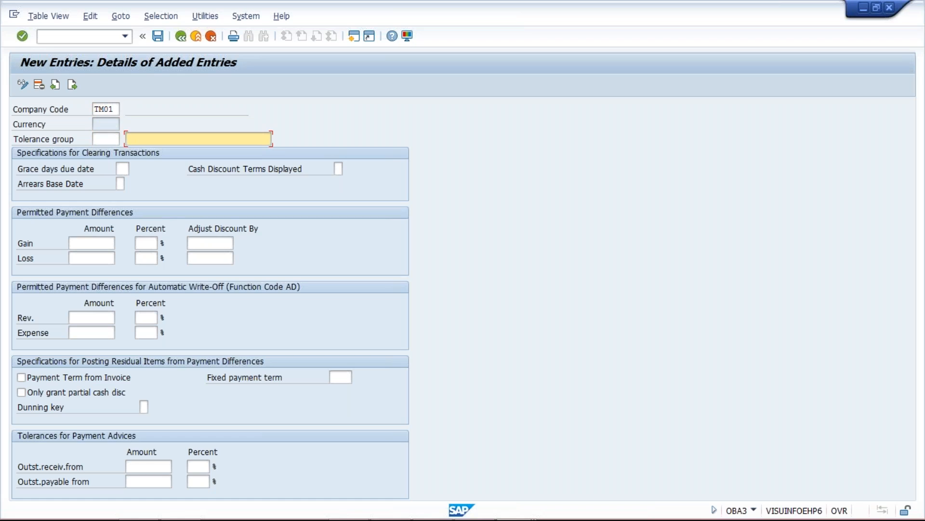
{"action": "key", "text": "Down"}
{"action": "key", "text": "Down"}
{"action": "key", "text": "Return"}
Step: Set the permitted payment difference amounts to 10 for both gain and loss, leaving the percentages blank
{"action": "left_click", "coordinate": [95, 243]}
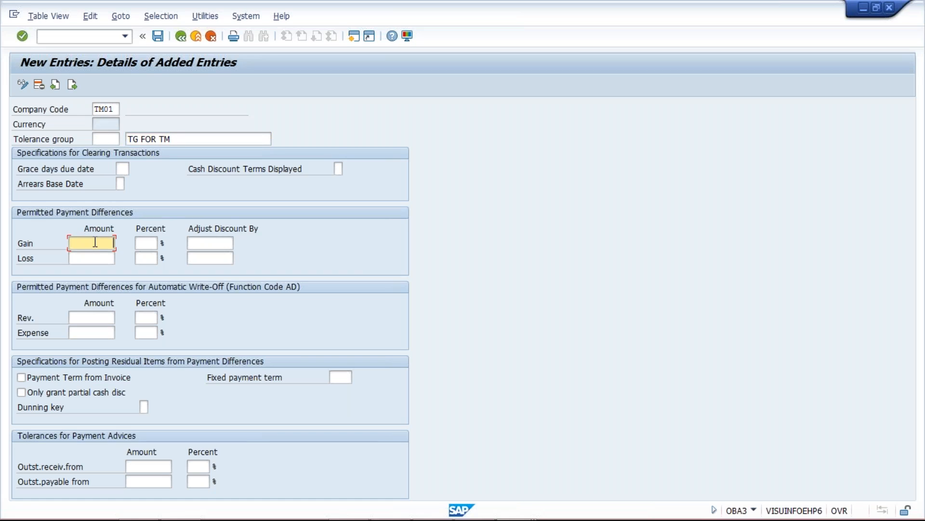
{"action": "type", "text": "1010"}
{"action": "key", "text": "BackSpace"}
{"action": "key", "text": "BackSpace"}
{"action": "key", "text": "Tab"}
{"action": "type", "text": "100"}
{"action": "key", "text": "BackSpace"}
{"action": "left_click", "coordinate": [144, 241]}
{"action": "left_click", "coordinate": [148, 254]}
{"action": "left_click", "coordinate": [145, 241]}
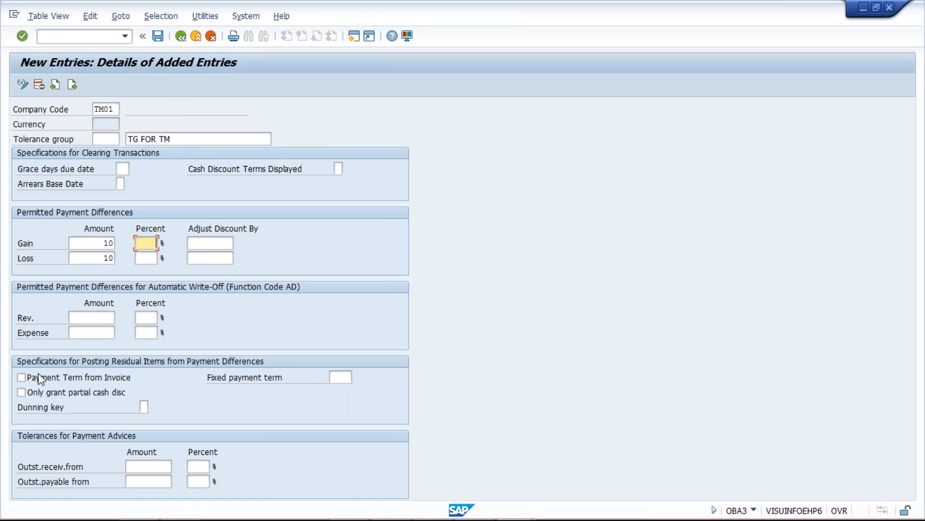
Step: Set the fixed payment term for residual items to 0001 and save the tolerance entry
{"action": "left_click", "coordinate": [339, 377]}
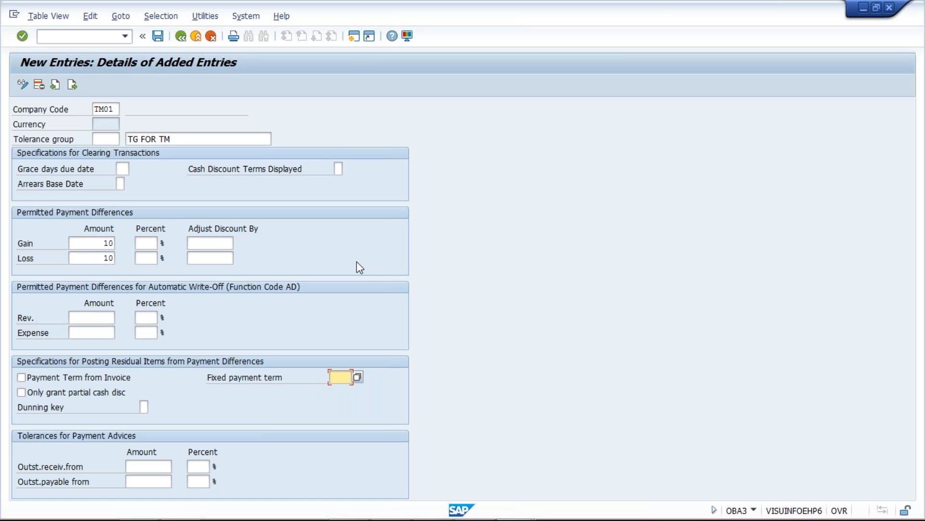
{"action": "type", "text": "0001"}
{"action": "left_click", "coordinate": [158, 36]}
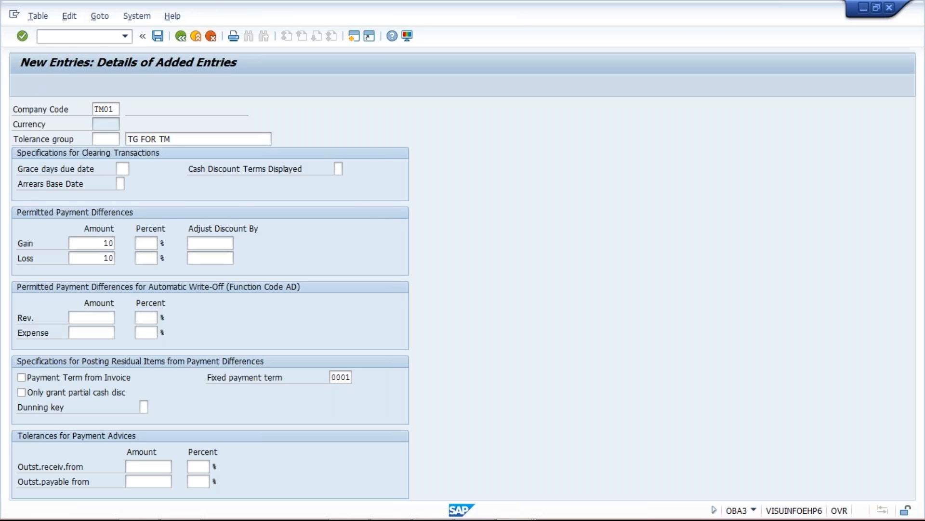
{"action": "key", "text": "Return"}
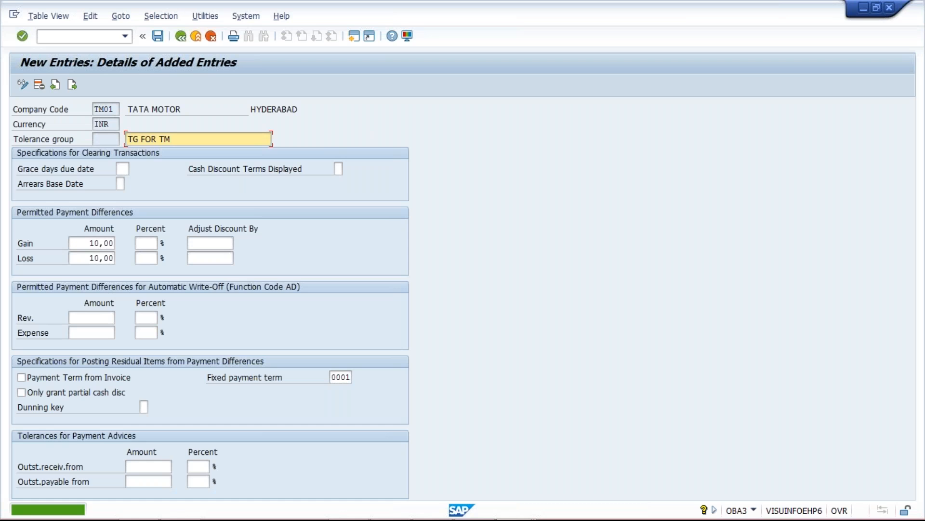
Step: Review the permitted gain and loss amounts of the TM01 tolerance entry
{"action": "left_click_drag", "start_coordinate": [95, 242], "coordinate": [117, 260]}
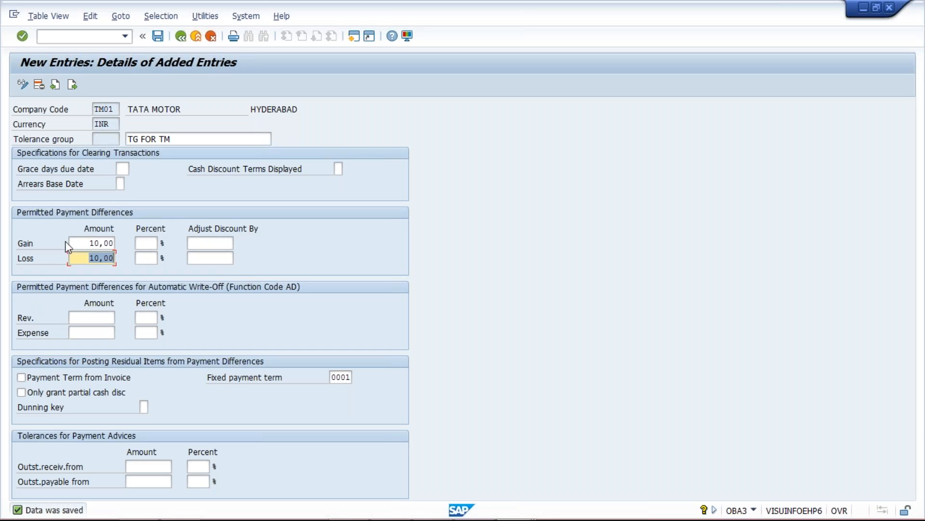
{"action": "left_click", "coordinate": [86, 242]}
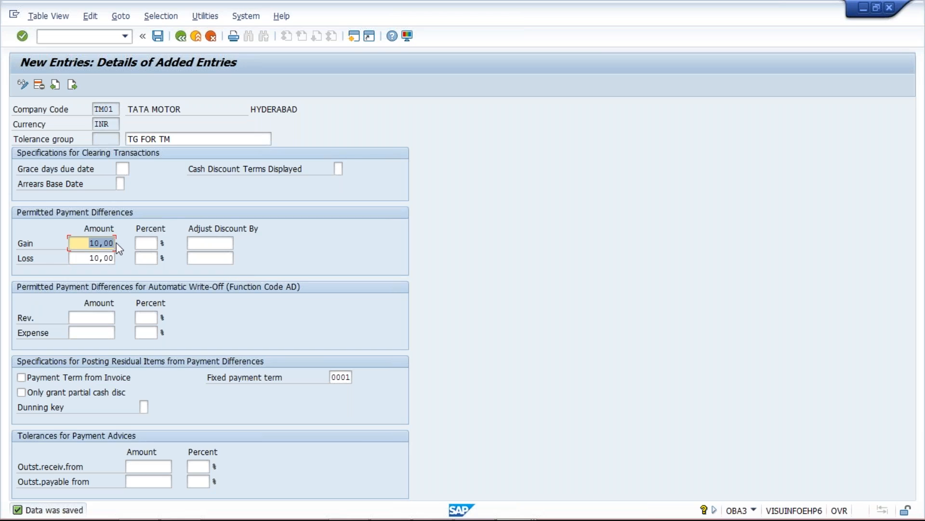
{"action": "left_click", "coordinate": [86, 244]}
{"action": "left_click", "coordinate": [86, 259]}
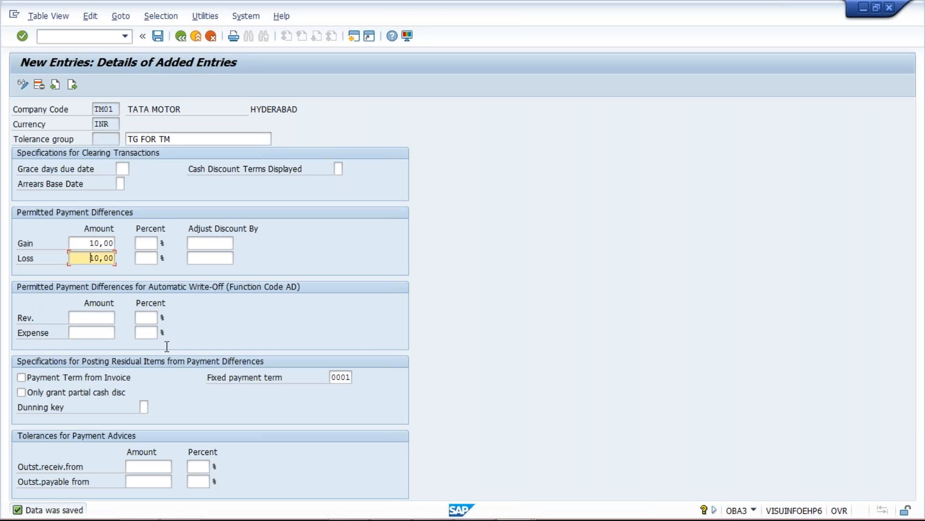
Step: Switch to the Class workbook in Excel and enter 1000 in cell E10 of Sheet3
{"action": "mouse_move", "coordinate": [474, 519]}
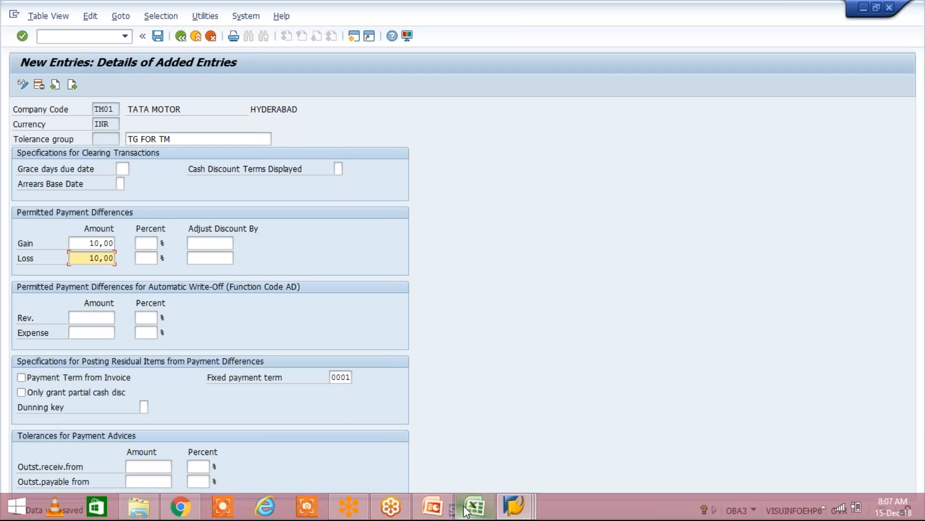
{"action": "left_click", "coordinate": [473, 506]}
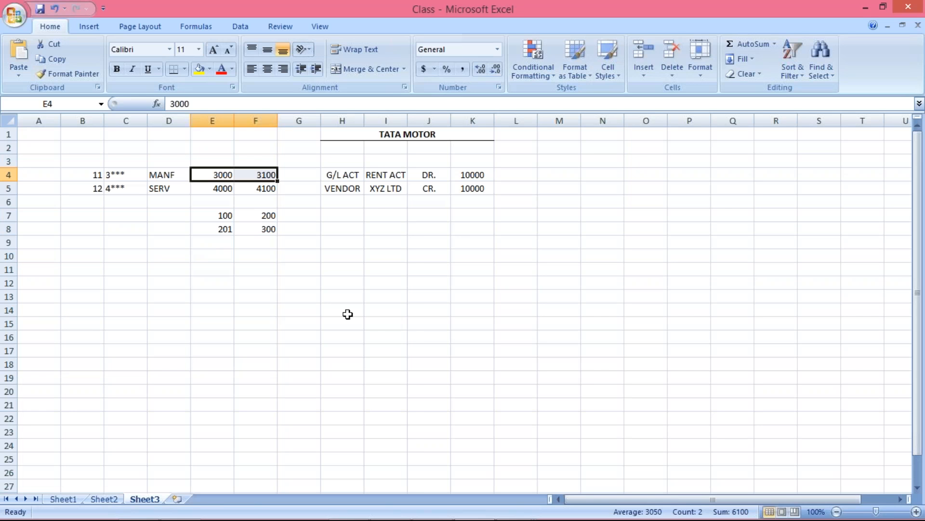
{"action": "left_click", "coordinate": [212, 256]}
{"action": "type", "text": "1000"}
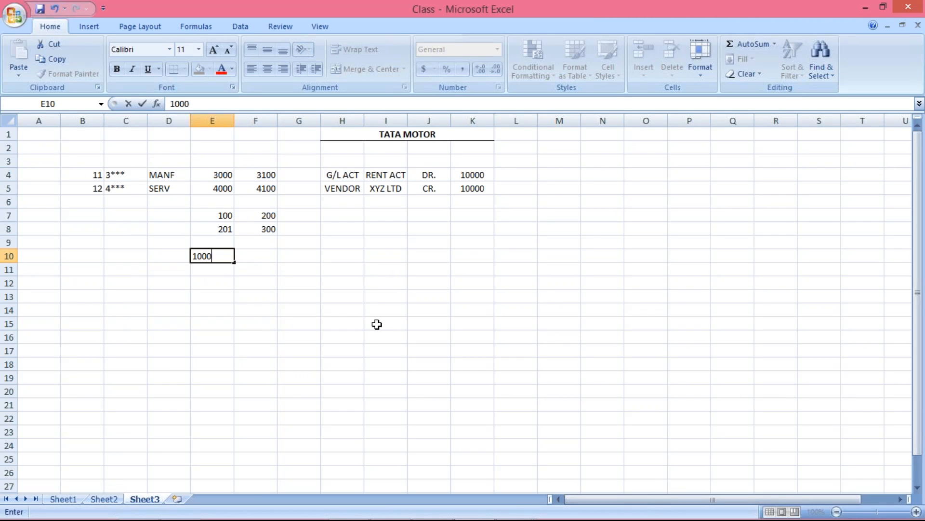
{"action": "key", "text": "Return"}
{"action": "key", "text": "Up"}
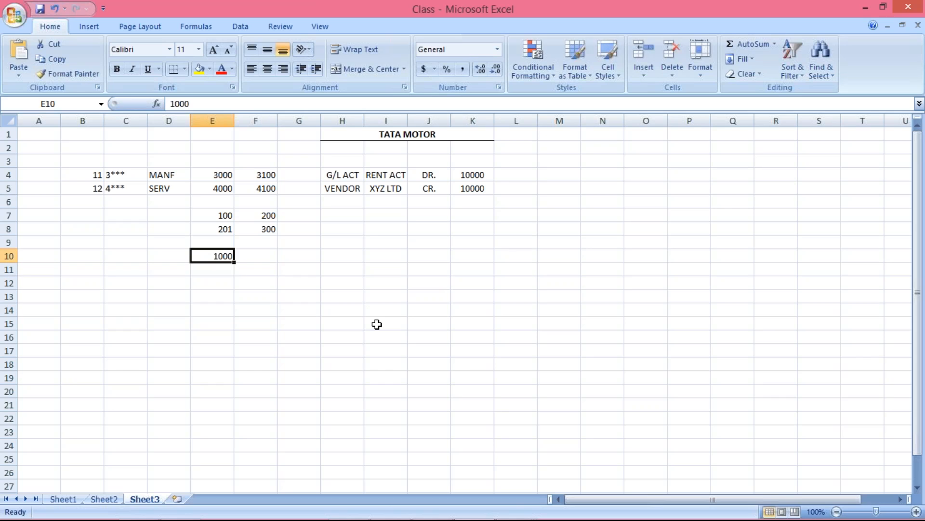
Step: Change cell E10 to 10005 and enter 10000 in cell E11
{"action": "key", "text": "F2"}
{"action": "key", "text": "BackSpace"}
{"action": "type", "text": "5"}
{"action": "key", "text": "BackSpace"}
{"action": "key", "text": "BackSpace"}
{"action": "key", "text": "BackSpace"}
{"action": "key", "text": "BackSpace"}
{"action": "type", "text": "10005"}
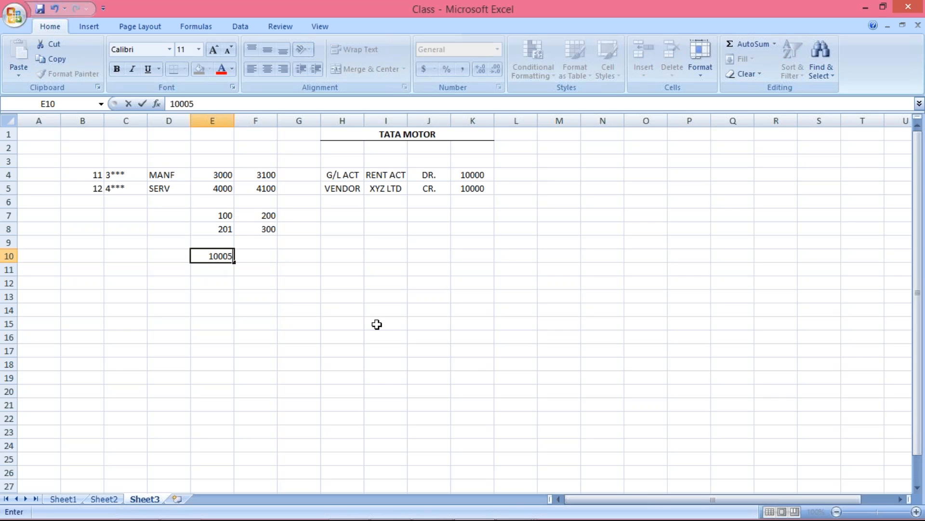
{"action": "key", "text": "Return"}
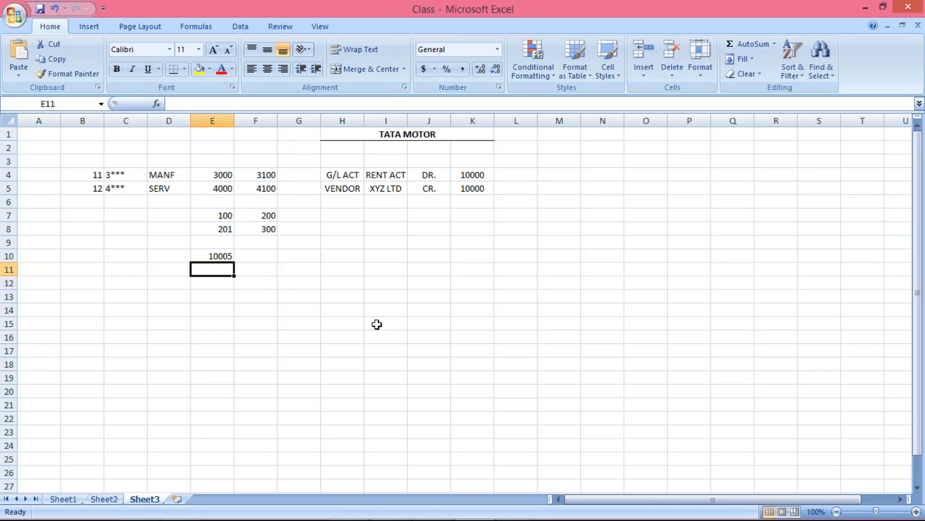
{"action": "type", "text": "10000"}
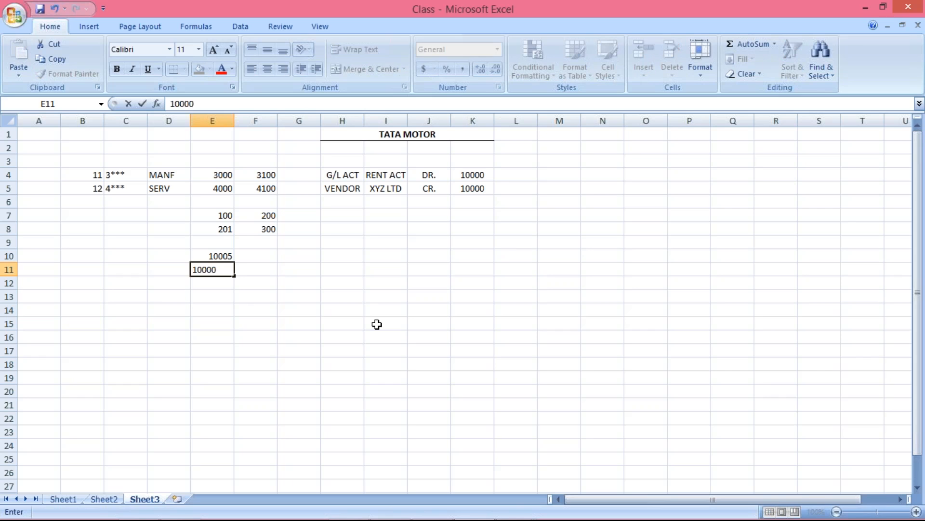
{"action": "key", "text": "Return"}
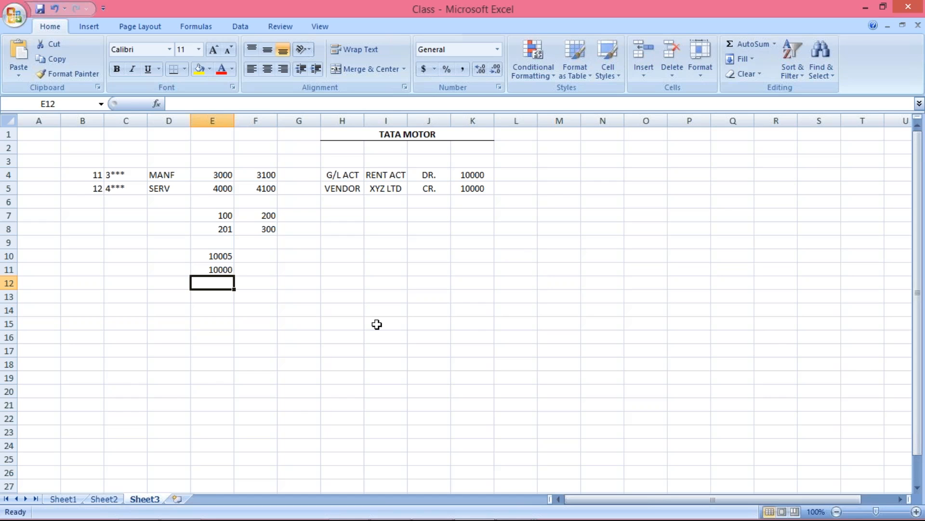
Step: Compare the permitted gain and loss amounts in SAP with the example amounts in cells E10 and E11 in Excel
{"action": "key", "text": "alt+Tab"}
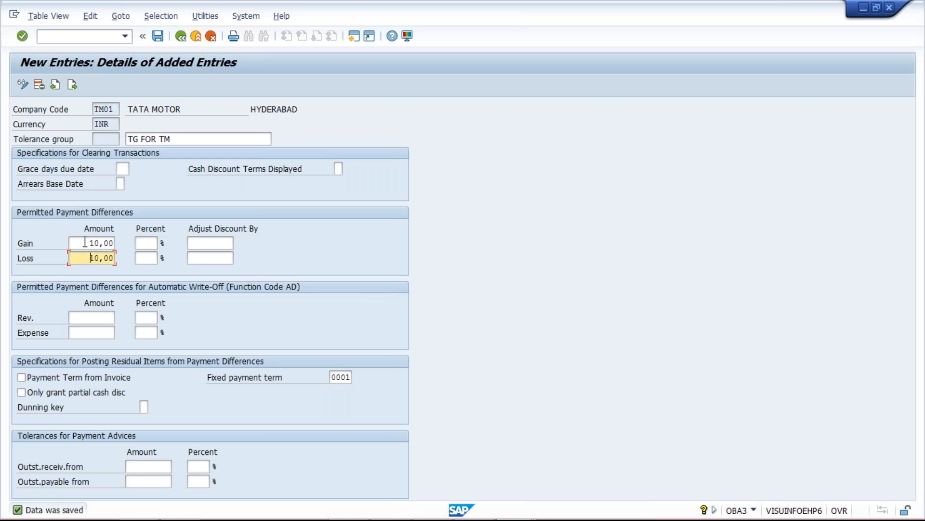
{"action": "left_click", "coordinate": [85, 257]}
{"action": "key", "text": "alt+Tab"}
{"action": "left_click", "coordinate": [218, 269]}
{"action": "left_click", "coordinate": [219, 284]}
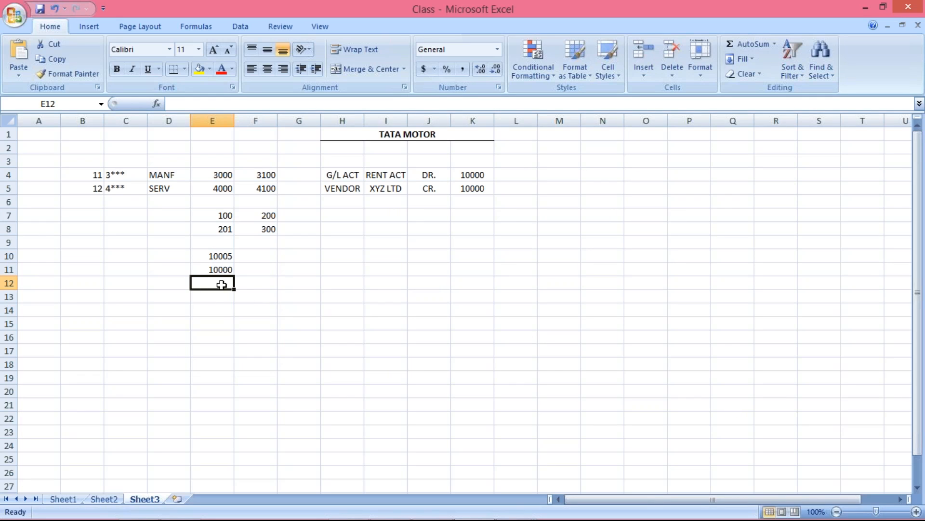
{"action": "left_click", "coordinate": [218, 256]}
{"action": "left_click", "coordinate": [216, 270]}
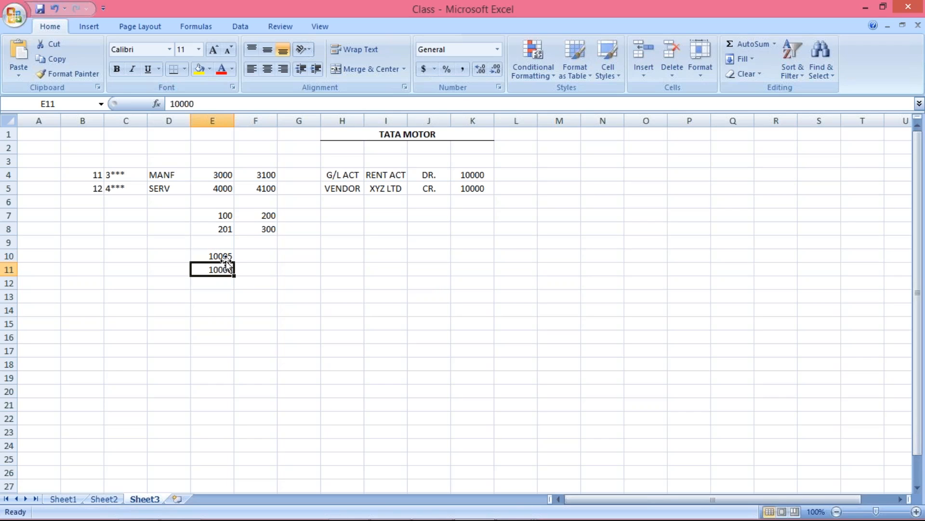
{"action": "left_click", "coordinate": [230, 256]}
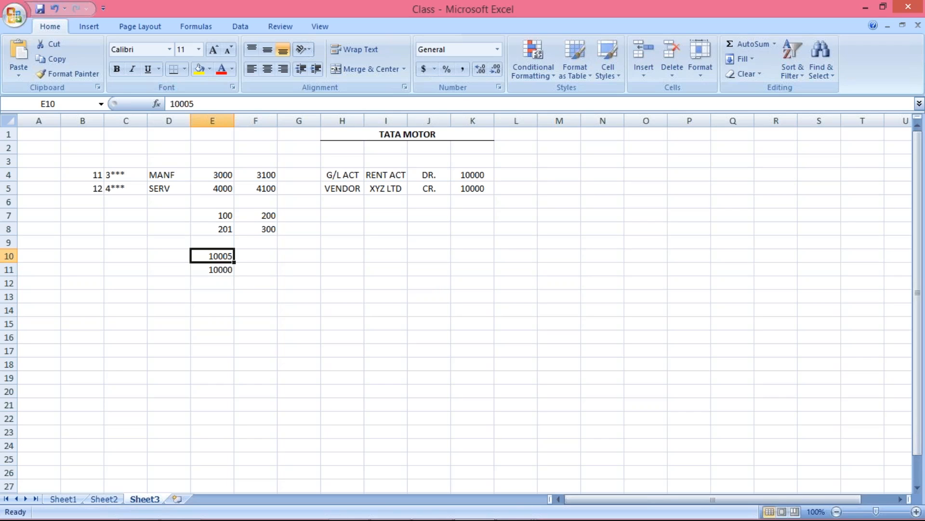
Step: Enter the difference of 5 in cell E12 below the two example amounts
{"action": "left_click", "coordinate": [215, 284]}
{"action": "type", "text": "5"}
{"action": "key", "text": "Return"}
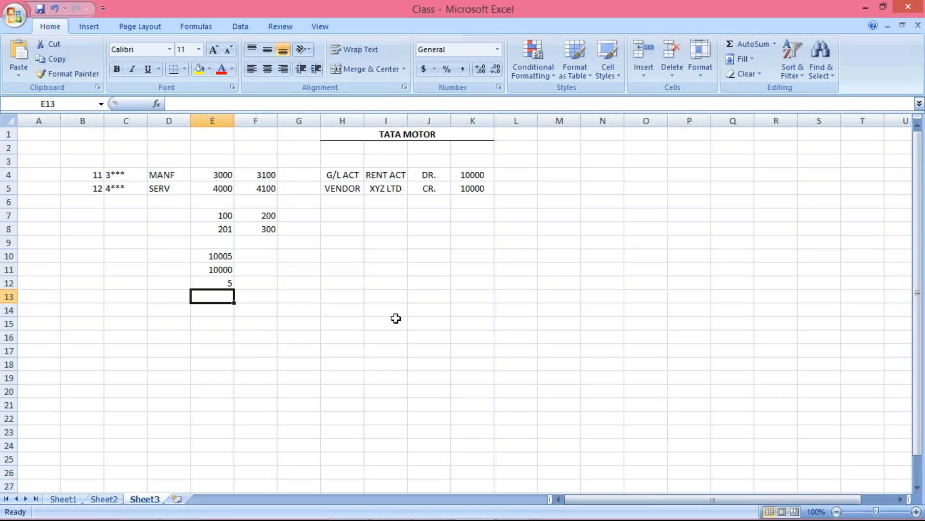
Step: Examine the payment difference example in cells E10 to E12 against the tolerance limits in SAP
{"action": "left_click", "coordinate": [229, 258]}
{"action": "left_click", "coordinate": [217, 271]}
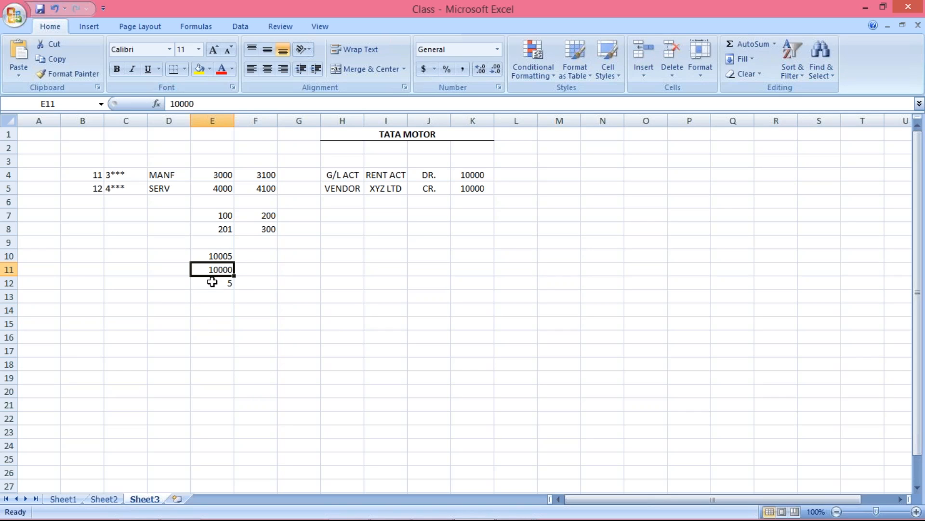
{"action": "left_click", "coordinate": [212, 282]}
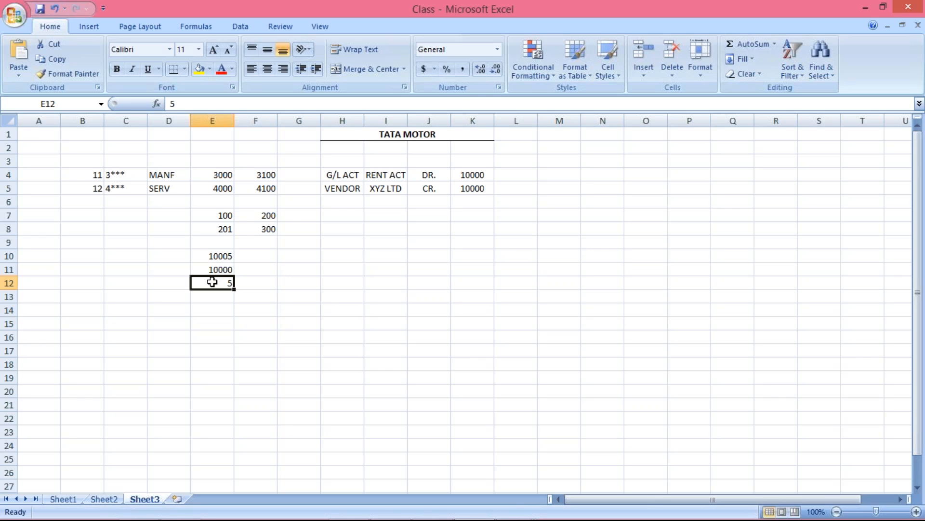
{"action": "key", "text": "alt+Tab"}
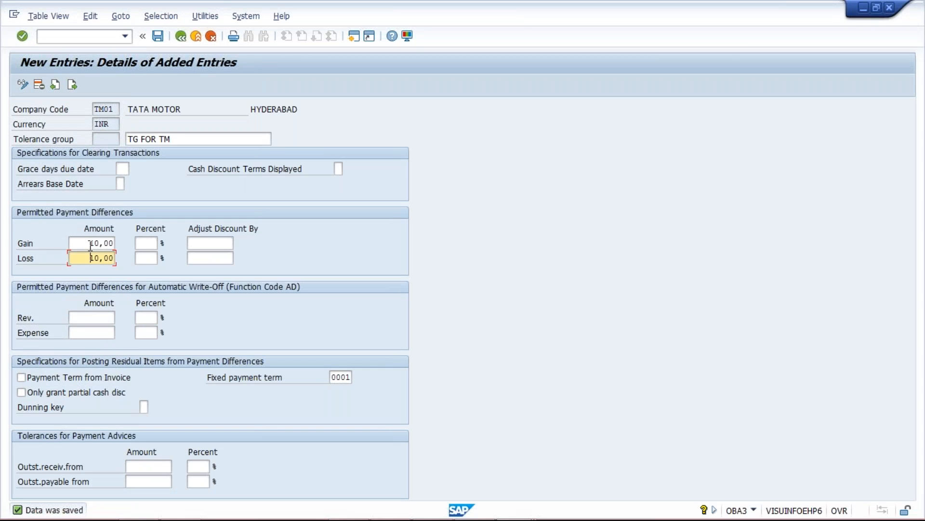
{"action": "key", "text": "alt+Tab"}
{"action": "left_click", "coordinate": [218, 255]}
{"action": "left_click", "coordinate": [216, 270]}
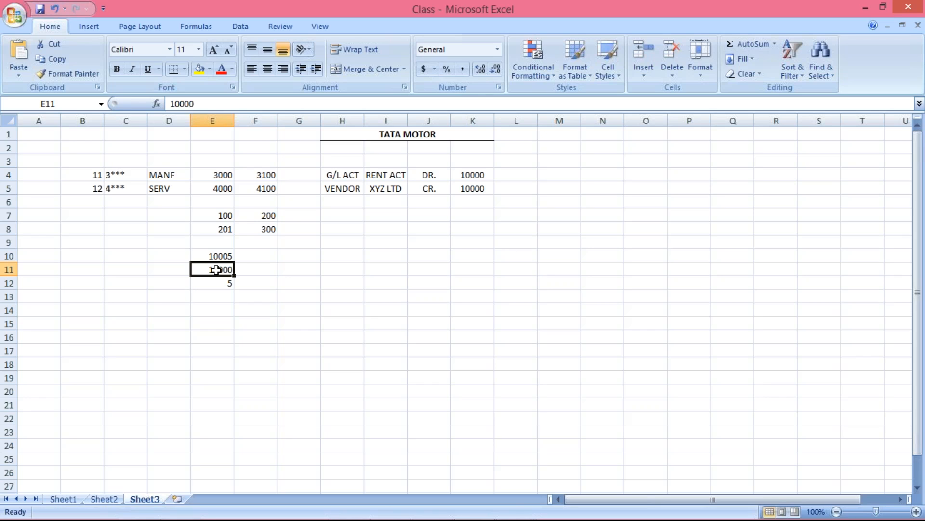
{"action": "left_click", "coordinate": [213, 296]}
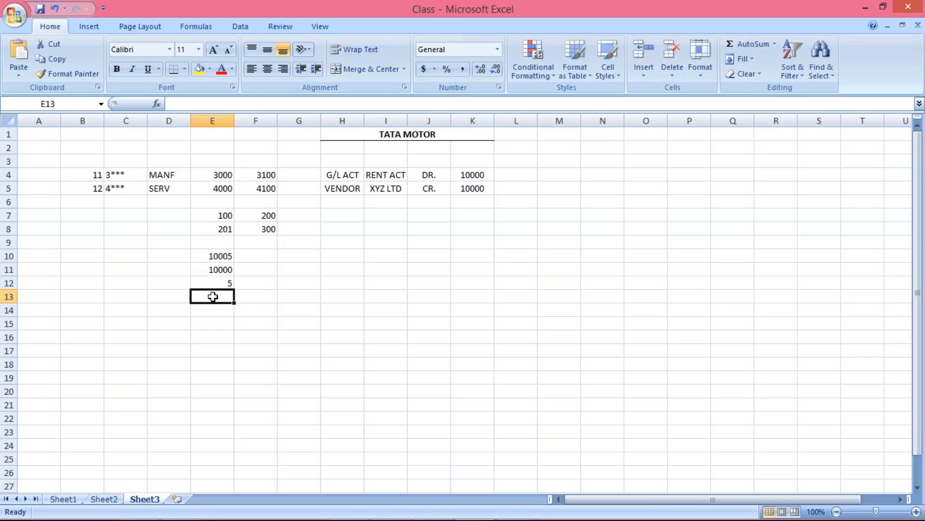
{"action": "left_click", "coordinate": [217, 255]}
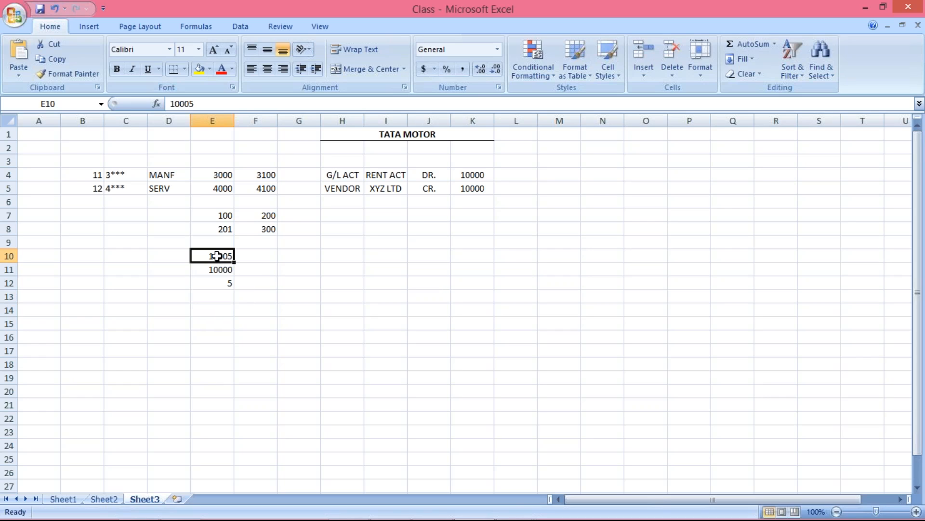
{"action": "left_click", "coordinate": [223, 271]}
{"action": "left_click", "coordinate": [227, 254]}
Step: Switch to SAP, save the TM01 tolerance entry again and return to the Customer/Vendor Tolerances overview
{"action": "key", "text": "alt+Tab"}
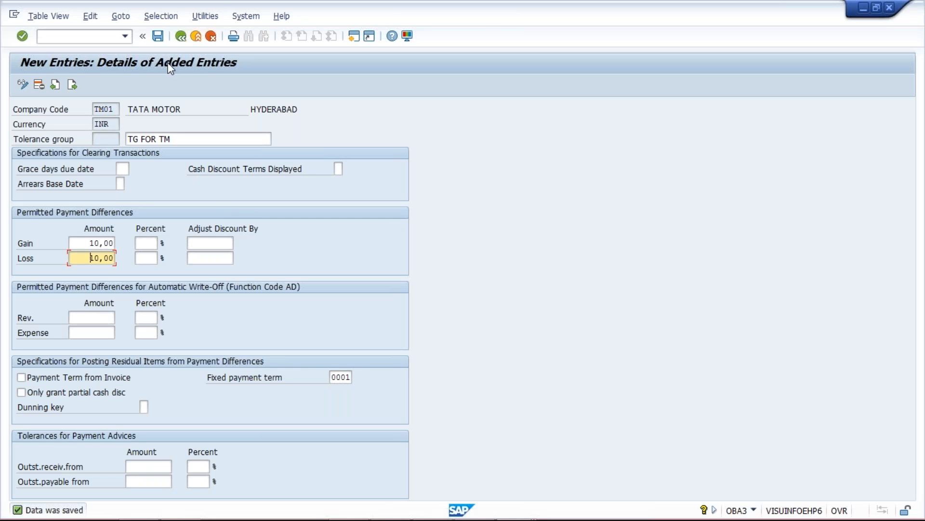
{"action": "left_click", "coordinate": [158, 36]}
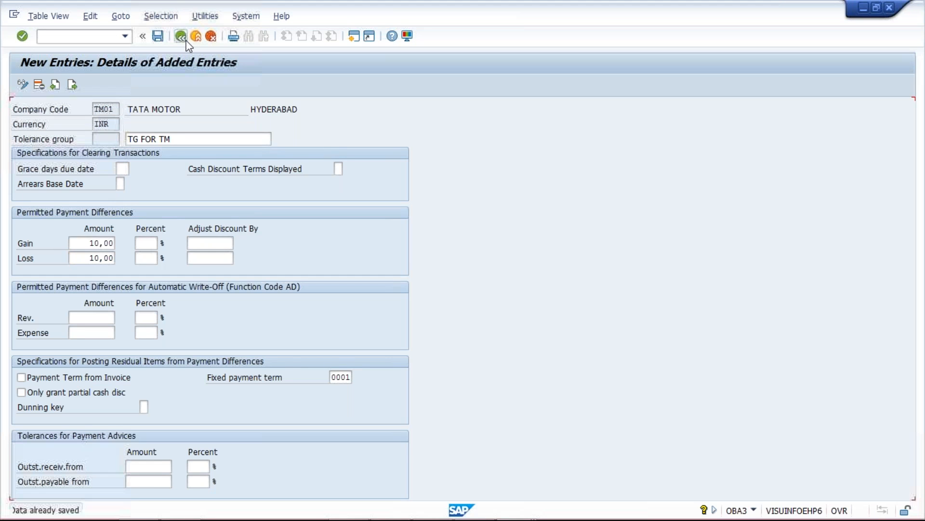
{"action": "left_click", "coordinate": [181, 36]}
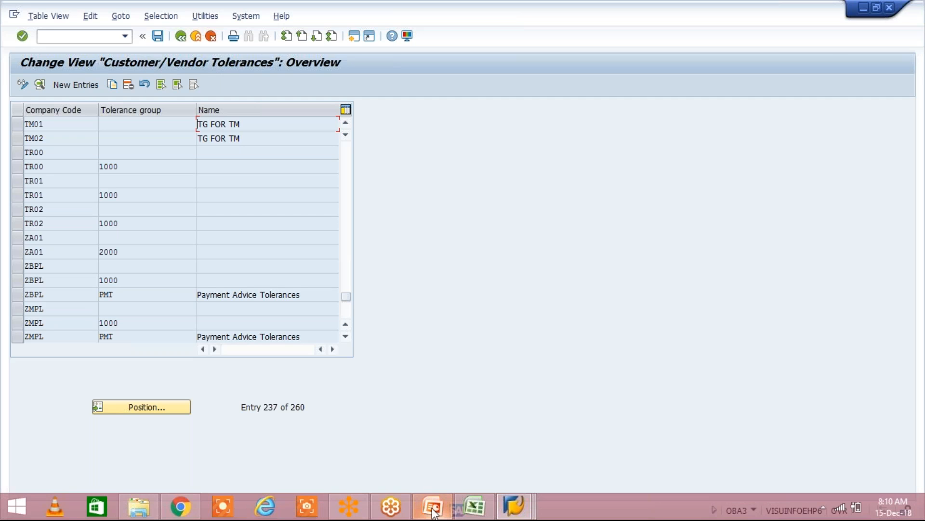
Step: Switch to the 11_Account Payable presentation in PowerPoint to check the next configuration step
{"action": "left_click", "coordinate": [432, 508]}
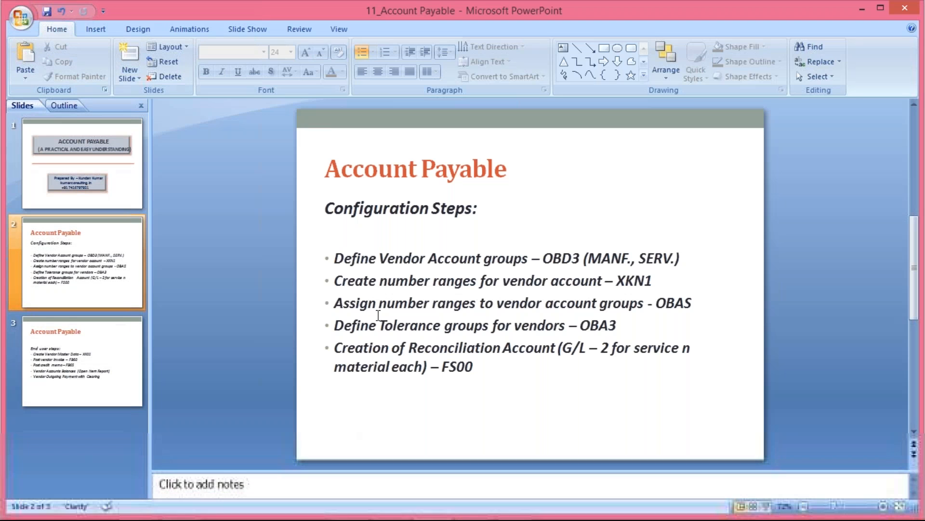
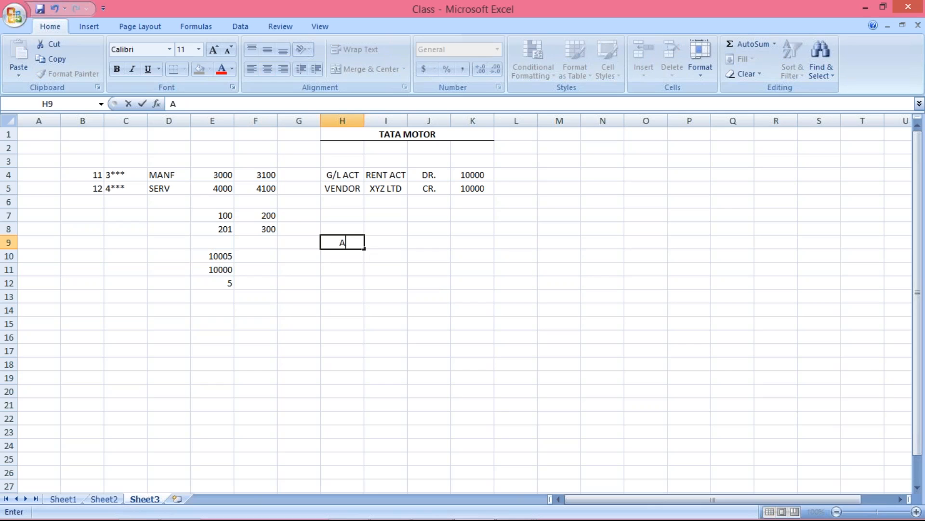
Step: List the example vendors A, B, C, D, E, F and G down cells I9 to I15
{"action": "key", "text": "BackSpace"}
{"action": "left_click", "coordinate": [380, 242]}
{"action": "type", "text": "A"}
{"action": "key", "text": "Return"}
{"action": "type", "text": "B"}
{"action": "key", "text": "Return"}
{"action": "type", "text": "C"}
{"action": "key", "text": "Return"}
{"action": "type", "text": "D"}
{"action": "key", "text": "Return"}
{"action": "type", "text": "E"}
{"action": "key", "text": "Return"}
{"action": "type", "text": "F"}
{"action": "key", "text": "Return"}
{"action": "type", "text": "G"}
{"action": "key", "text": "Return"}
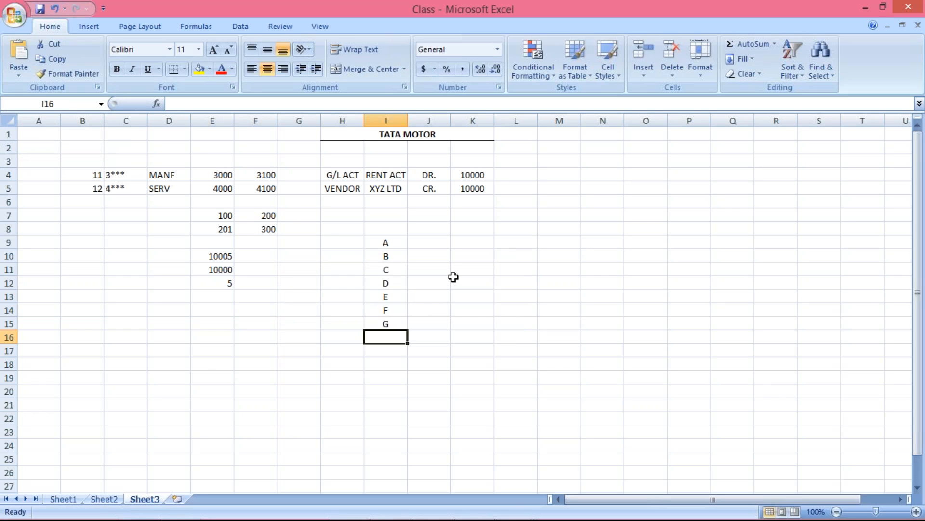
Step: Enter the amounts 1000 for vendor A and 4000 for vendor B in cells J9 and J10
{"action": "left_click", "coordinate": [427, 245]}
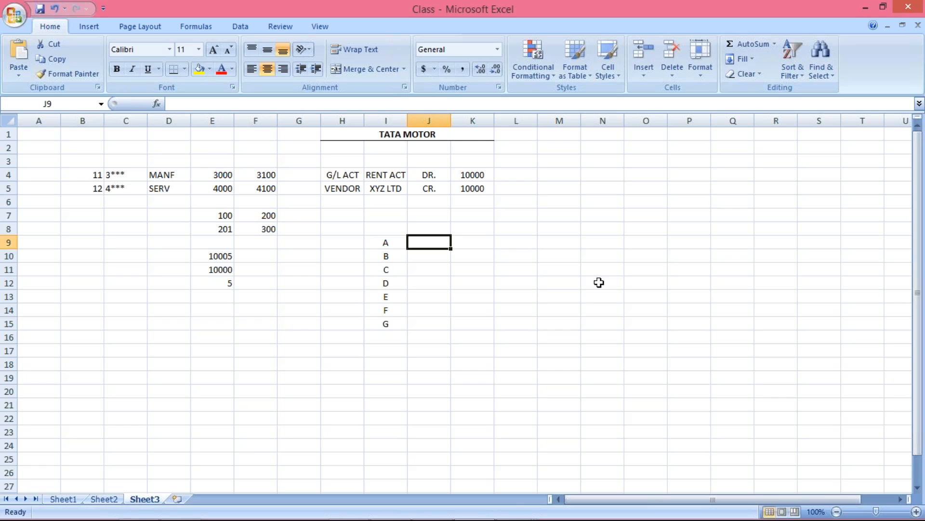
{"action": "type", "text": "1000"}
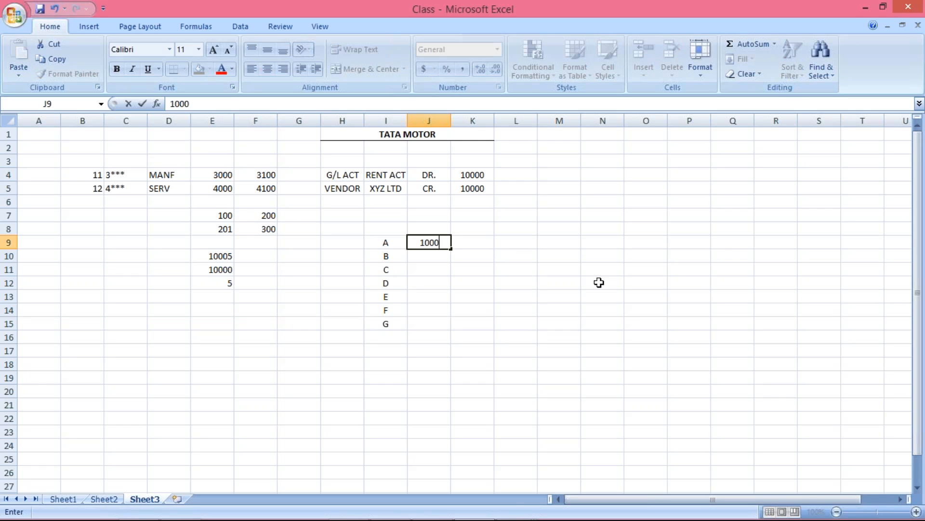
{"action": "key", "text": "Return"}
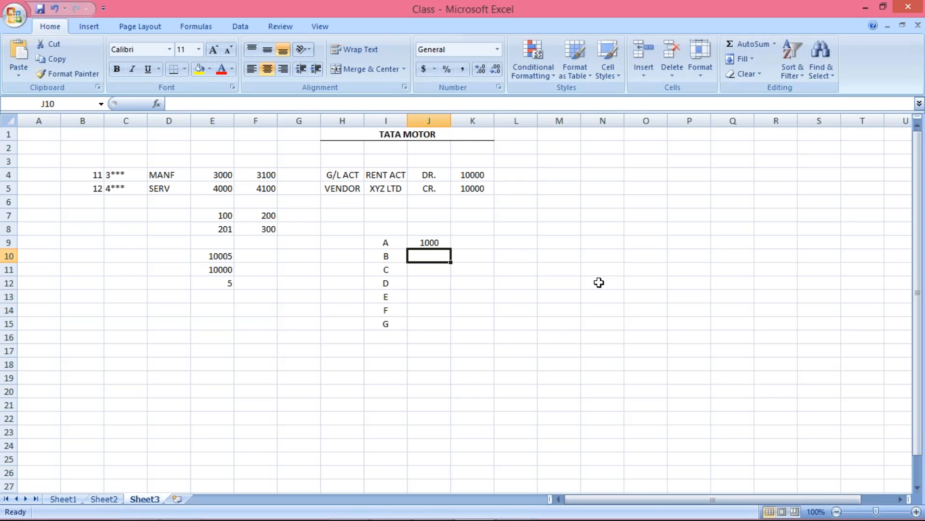
{"action": "type", "text": "4000"}
{"action": "key", "text": "Return"}
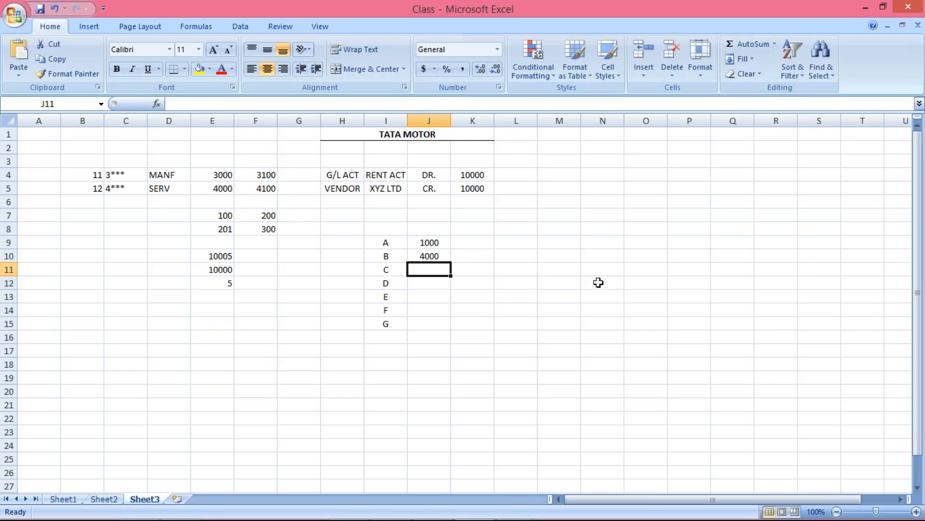
Step: Enter the amounts 2500, 3500, 6000, 1500 and 2000 for vendors C to G in cells J11 to J15
{"action": "key", "text": "Up"}
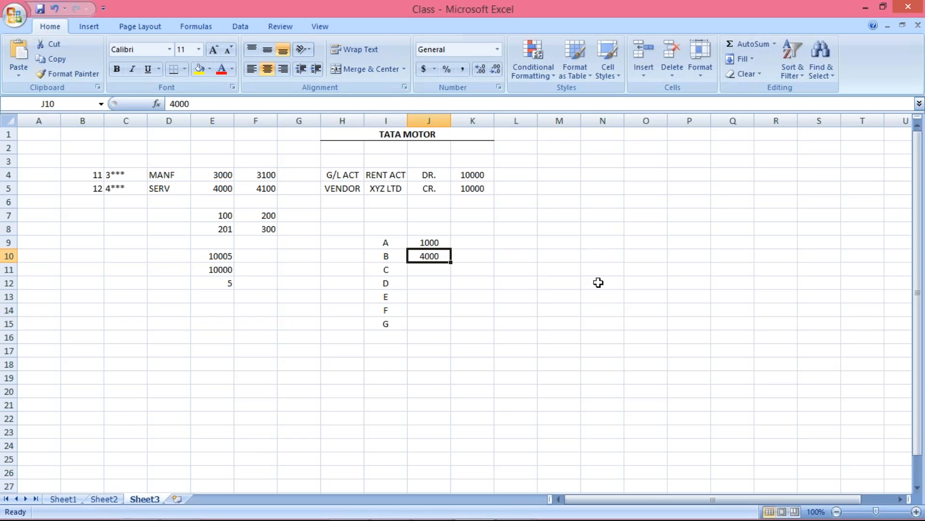
{"action": "key", "text": "Up"}
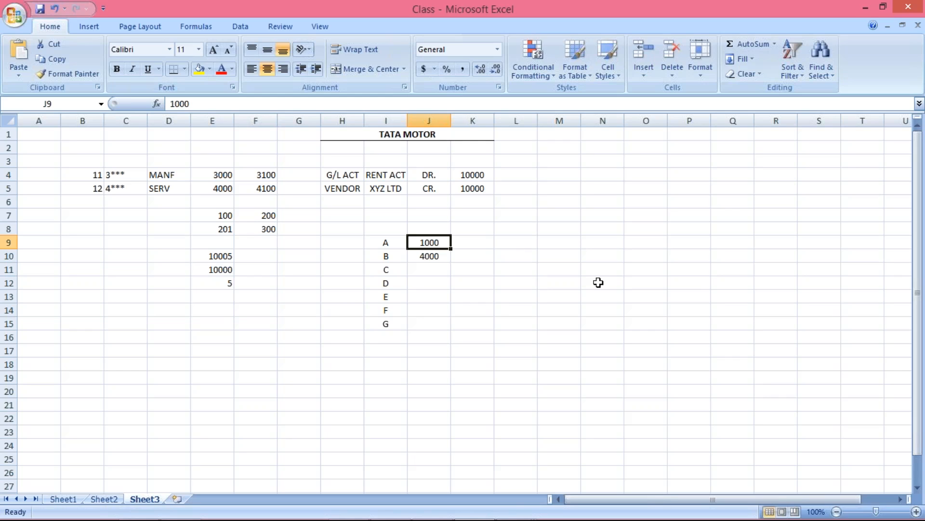
{"action": "key", "text": "Down"}
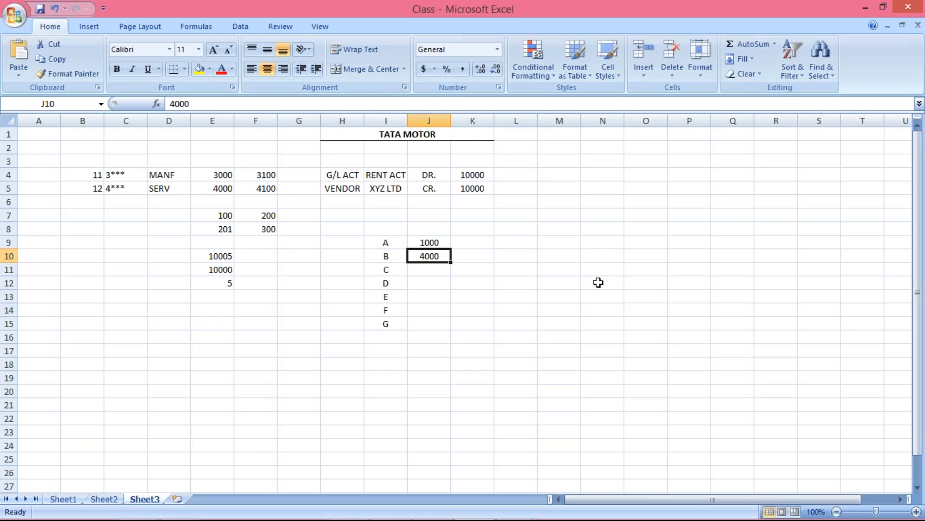
{"action": "key", "text": "Down"}
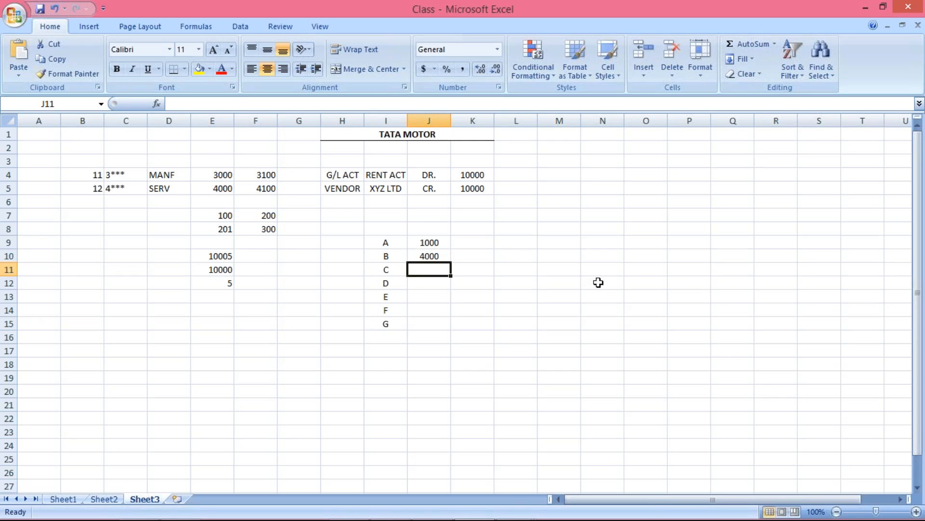
{"action": "key", "text": "Down"}
{"action": "key", "text": "Up"}
{"action": "type", "text": "2"}
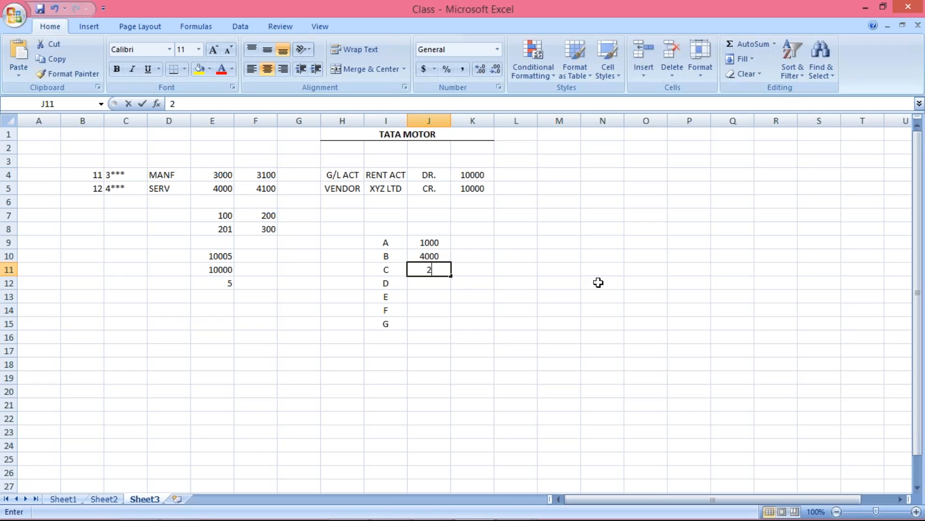
{"action": "type", "text": "500"}
{"action": "key", "text": "Return"}
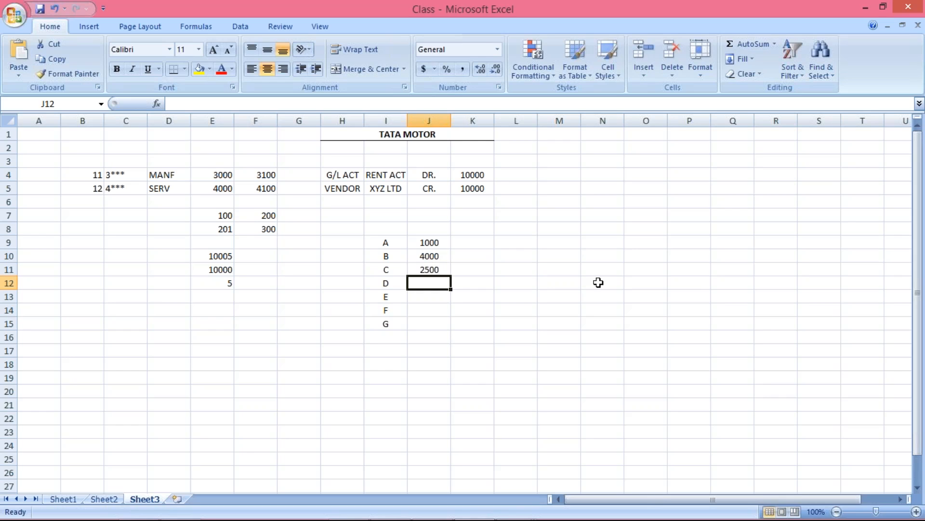
{"action": "type", "text": "3500"}
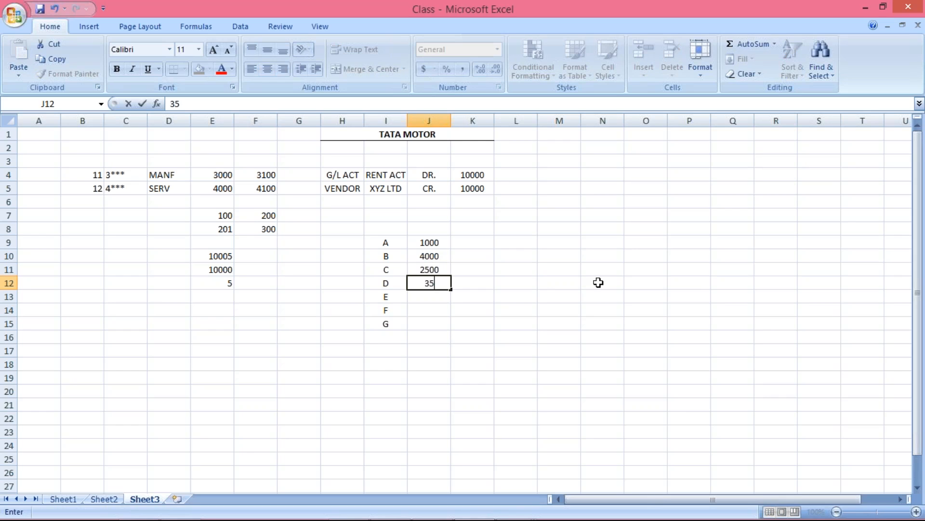
{"action": "key", "text": "Return"}
{"action": "type", "text": "6000"}
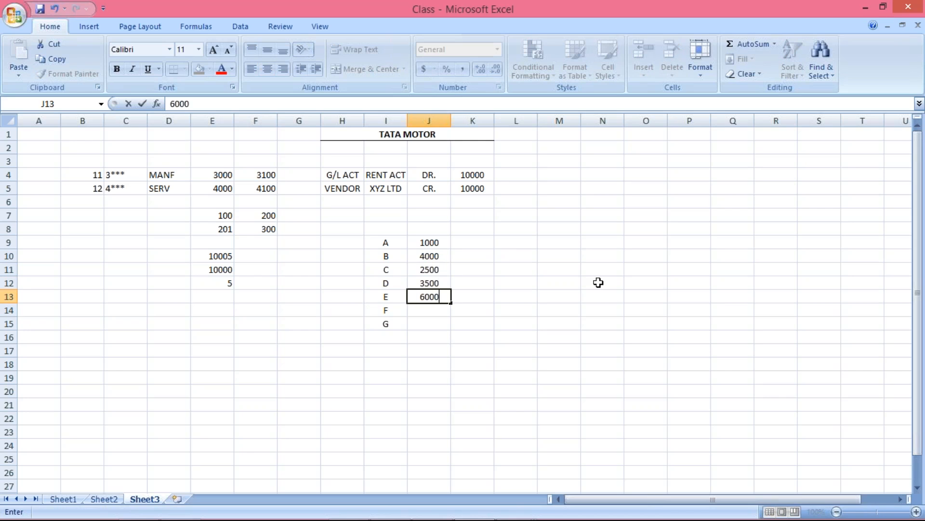
{"action": "key", "text": "Return"}
{"action": "type", "text": "1500"}
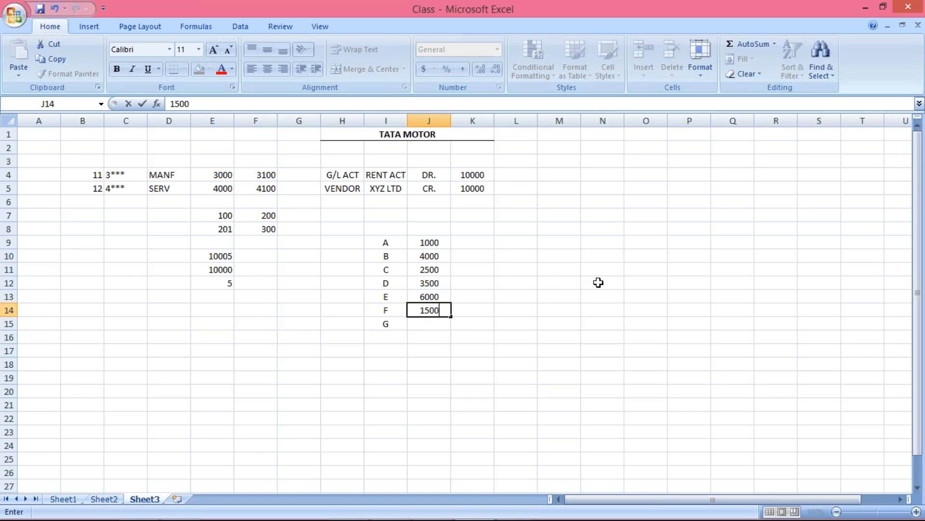
{"action": "key", "text": "Return"}
{"action": "type", "text": "2000"}
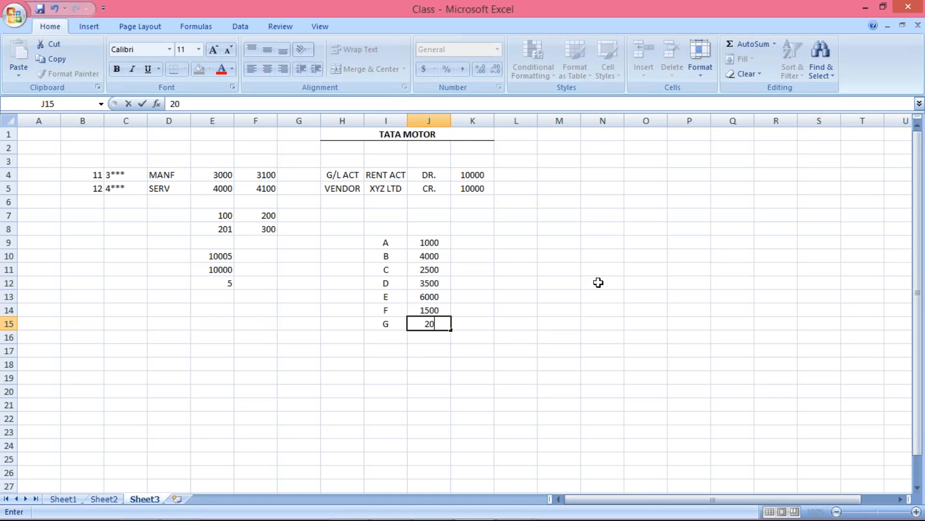
{"action": "key", "text": "Return"}
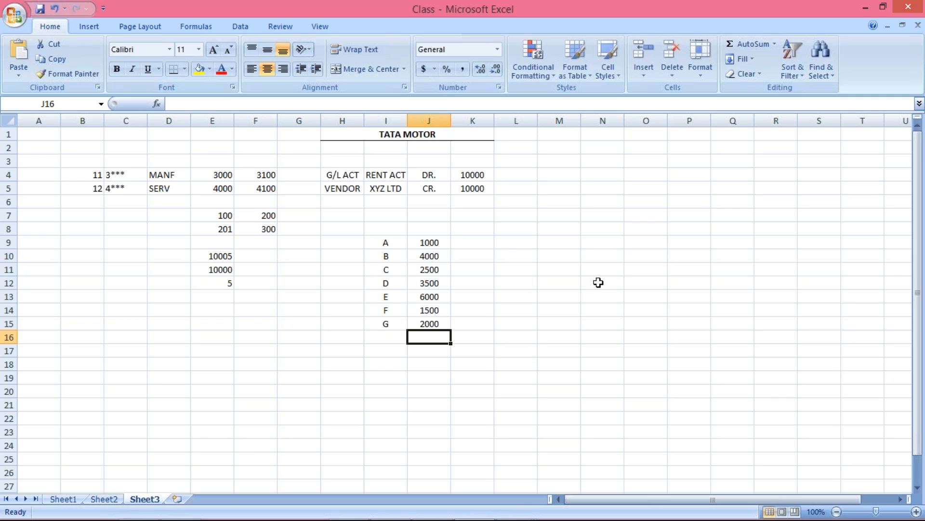
{"action": "left_click", "coordinate": [430, 241]}
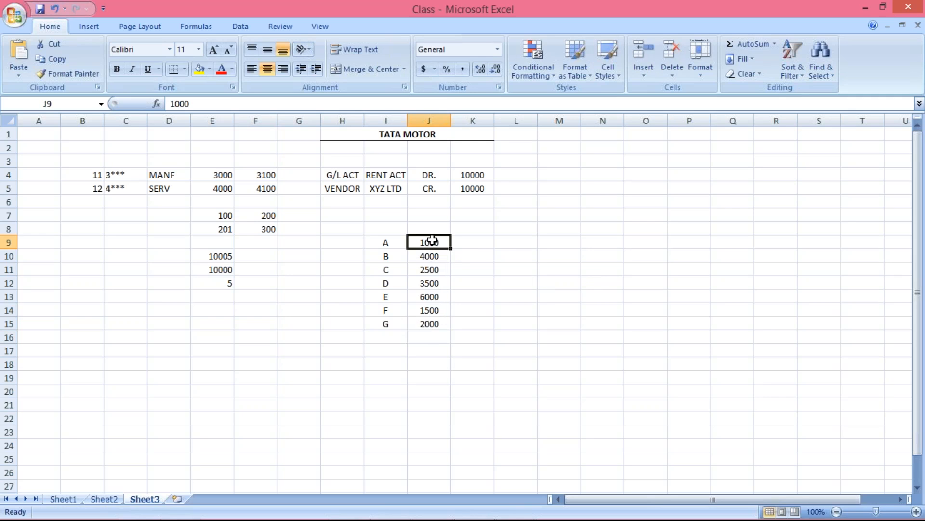
{"action": "left_click", "coordinate": [430, 257]}
{"action": "left_click", "coordinate": [428, 270]}
{"action": "left_click", "coordinate": [431, 284]}
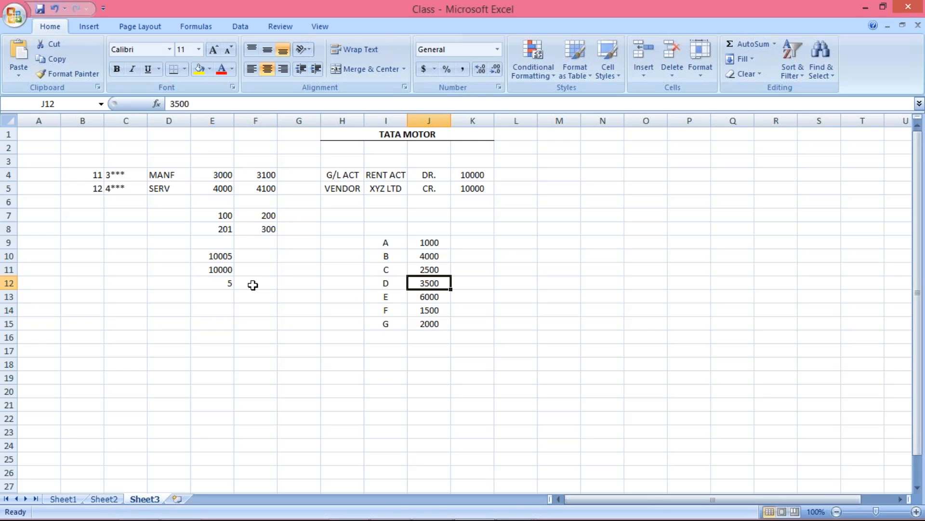
Step: Merge and center cells I8 and J8 above the vendor list and add the bold heading LIAB
{"action": "left_click", "coordinate": [380, 226]}
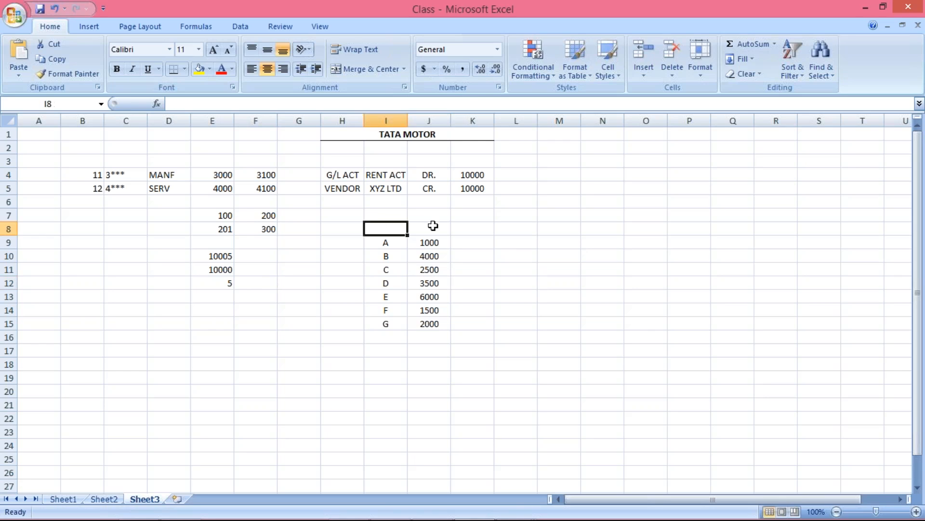
{"action": "left_click_drag", "start_coordinate": [381, 226], "coordinate": [433, 226]}
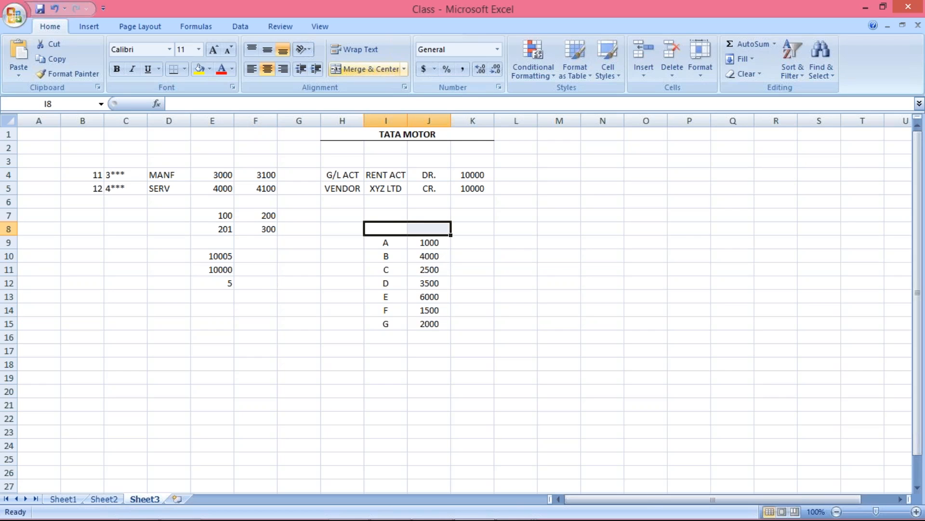
{"action": "left_click", "coordinate": [365, 69]}
{"action": "type", "text": "LIA"}
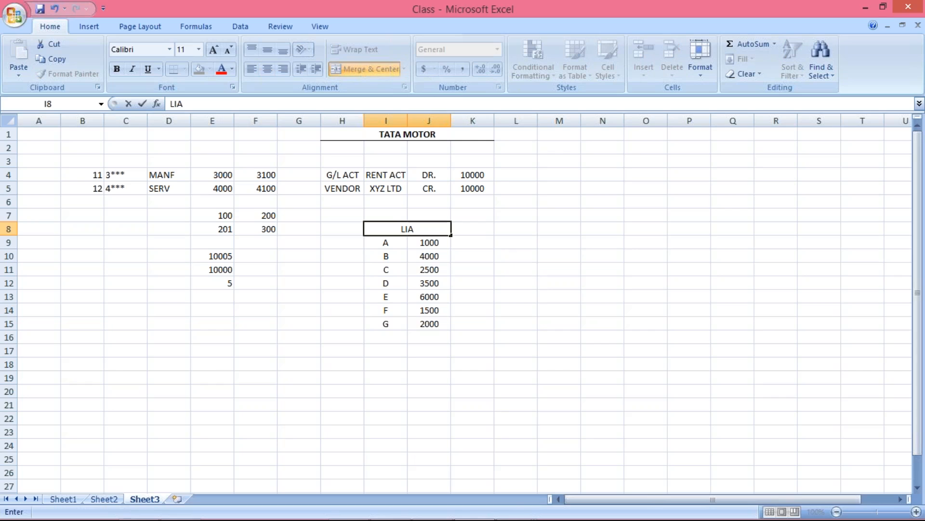
{"action": "type", "text": "B."}
{"action": "key", "text": "Return"}
{"action": "left_click", "coordinate": [416, 231]}
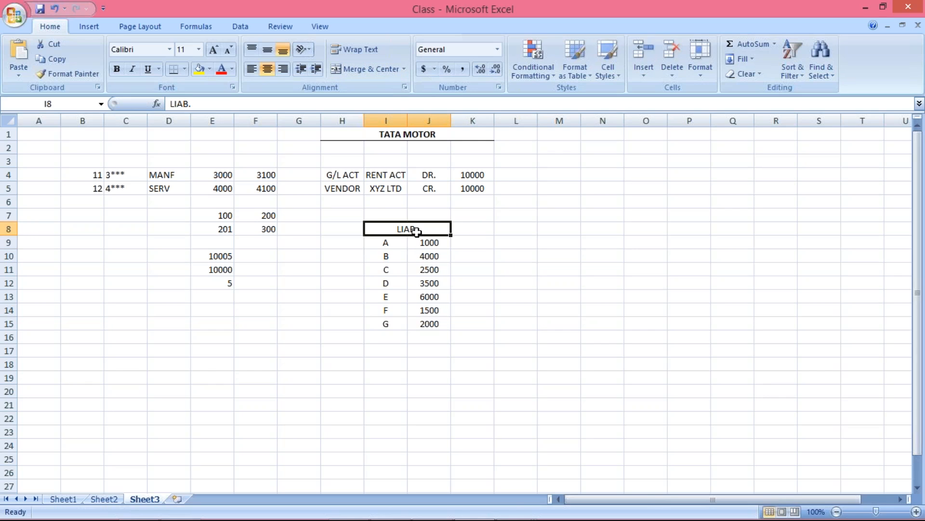
{"action": "key", "text": "ctrl+b"}
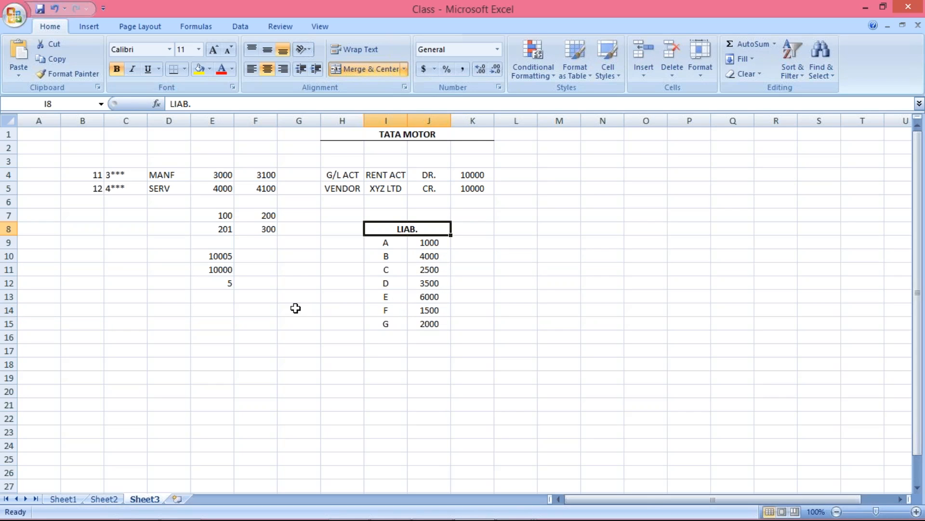
Step: Enter 20500 in cell J17 as the total of the vendor amounts
{"action": "left_click", "coordinate": [431, 243]}
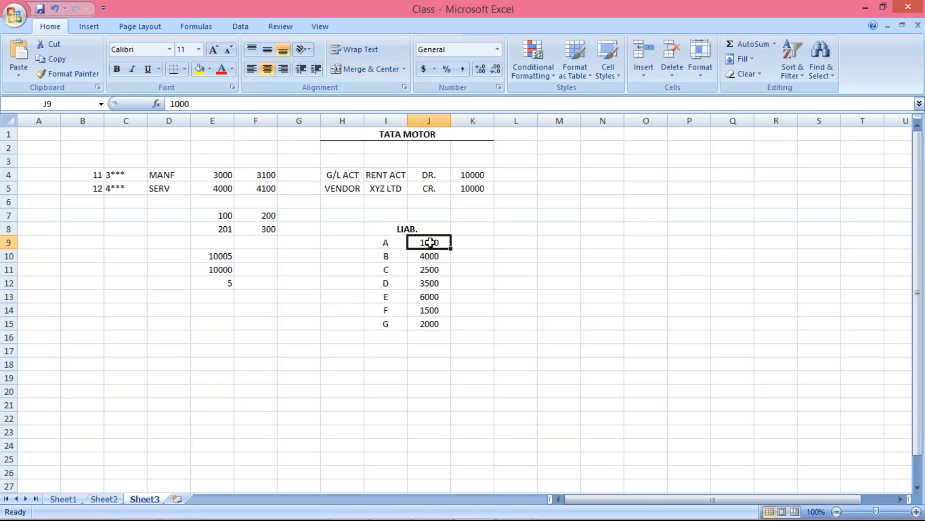
{"action": "left_click_drag", "start_coordinate": [430, 243], "coordinate": [427, 324]}
{"action": "left_click", "coordinate": [418, 352]}
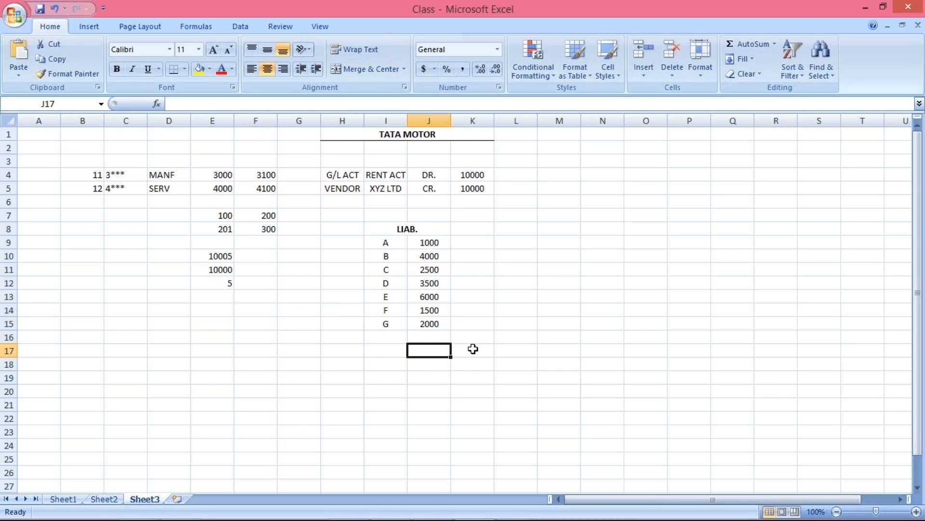
{"action": "type", "text": "20500"}
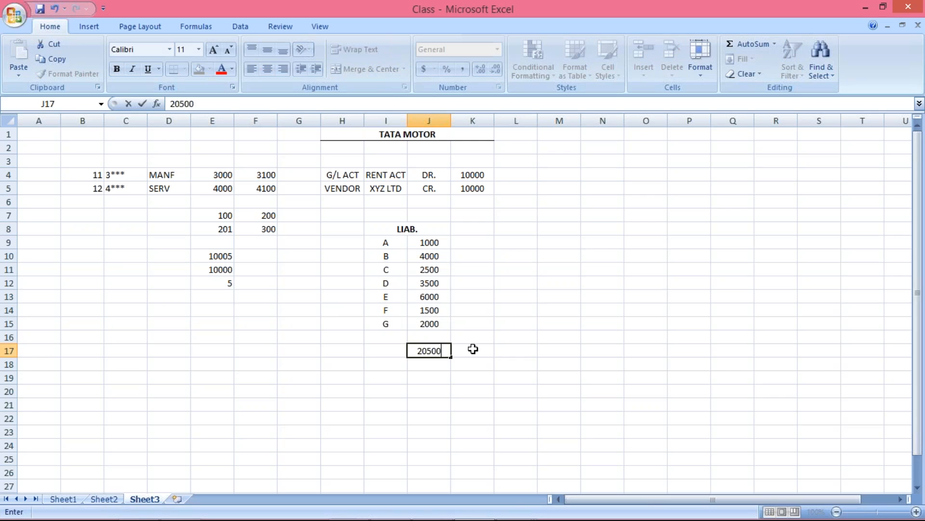
{"action": "key", "text": "Return"}
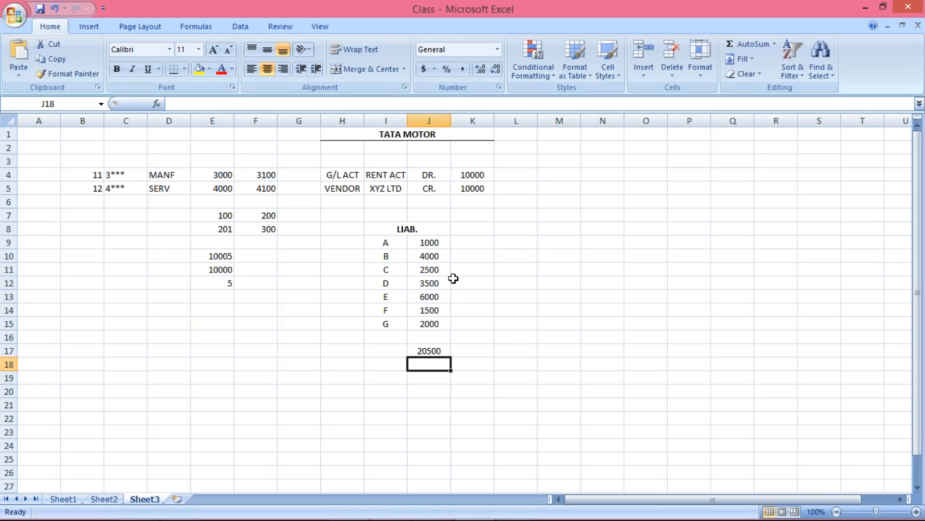
Step: Examine the individual vendor balances in I9 to J15 against the combined liability in J17
{"action": "left_click", "coordinate": [429, 242]}
{"action": "left_click_drag", "start_coordinate": [435, 270], "coordinate": [432, 322]}
{"action": "left_click_drag", "start_coordinate": [428, 242], "coordinate": [432, 324]}
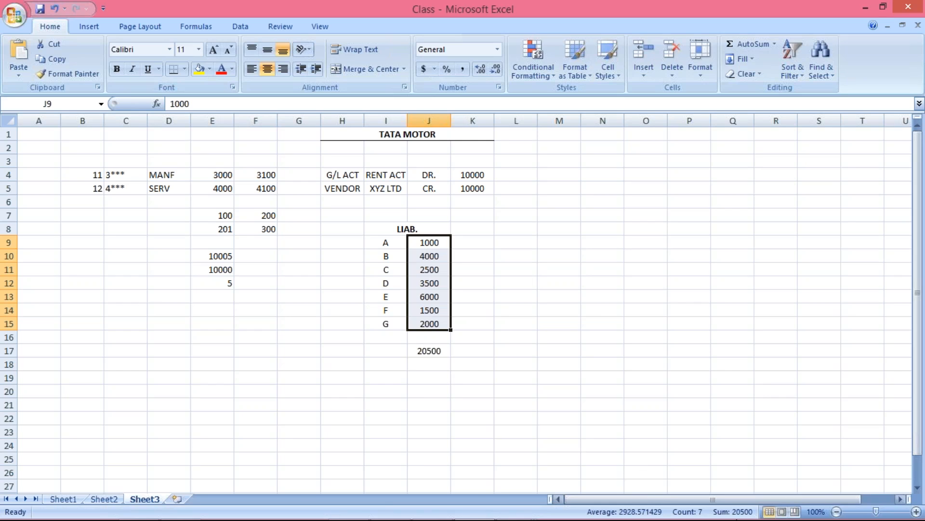
{"action": "left_click", "coordinate": [425, 350]}
{"action": "left_click", "coordinate": [388, 245]}
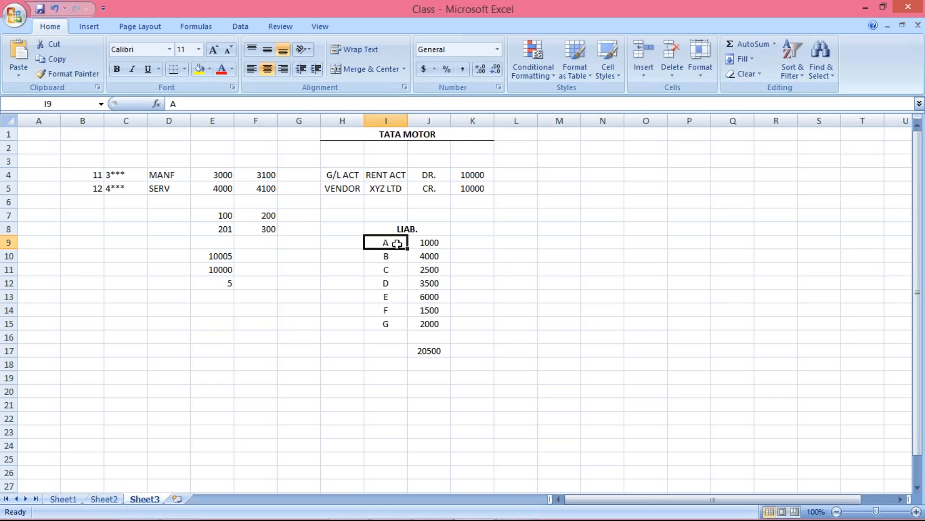
{"action": "left_click_drag", "start_coordinate": [393, 251], "coordinate": [388, 323]}
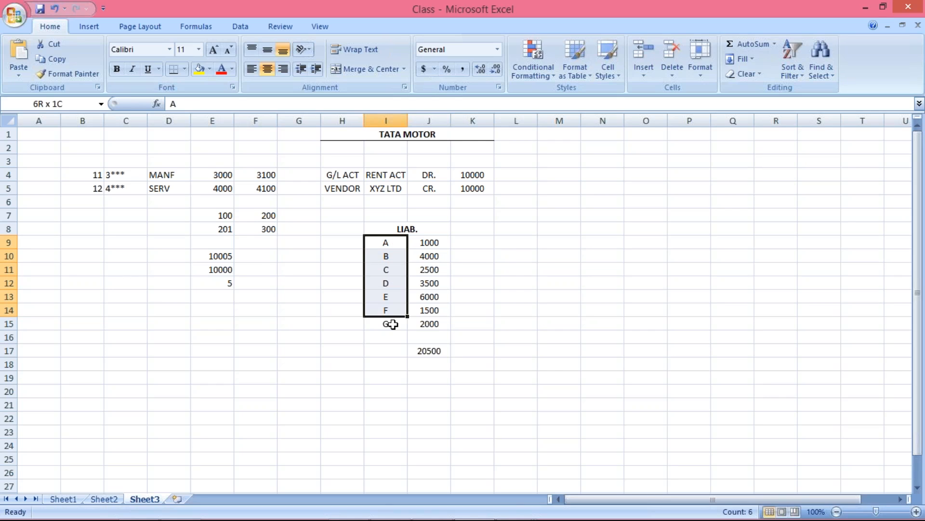
{"action": "left_click", "coordinate": [434, 244]}
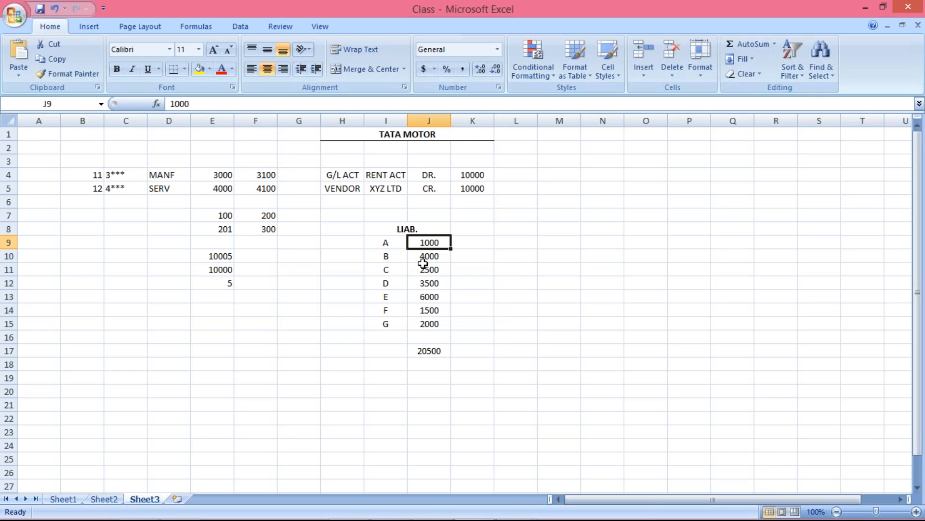
{"action": "left_click", "coordinate": [427, 256]}
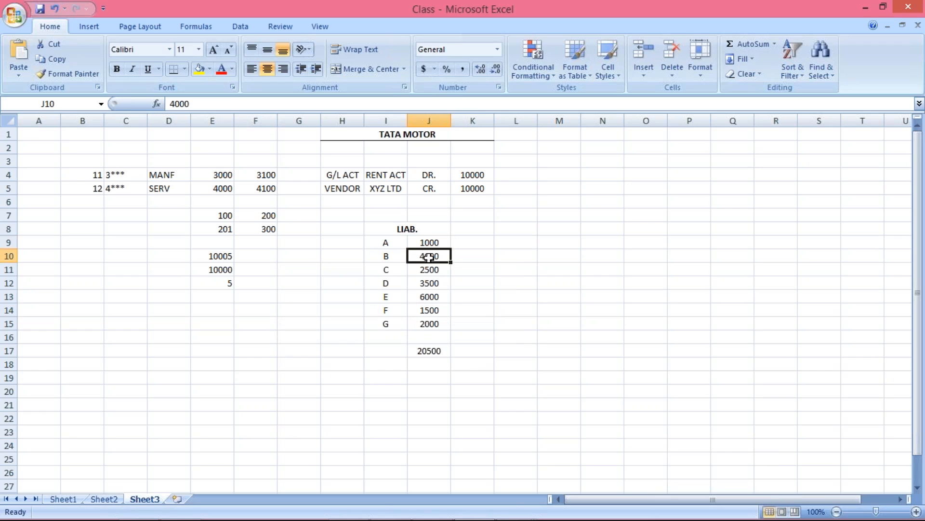
{"action": "left_click", "coordinate": [383, 243]}
{"action": "left_click_drag", "start_coordinate": [382, 243], "coordinate": [413, 269]}
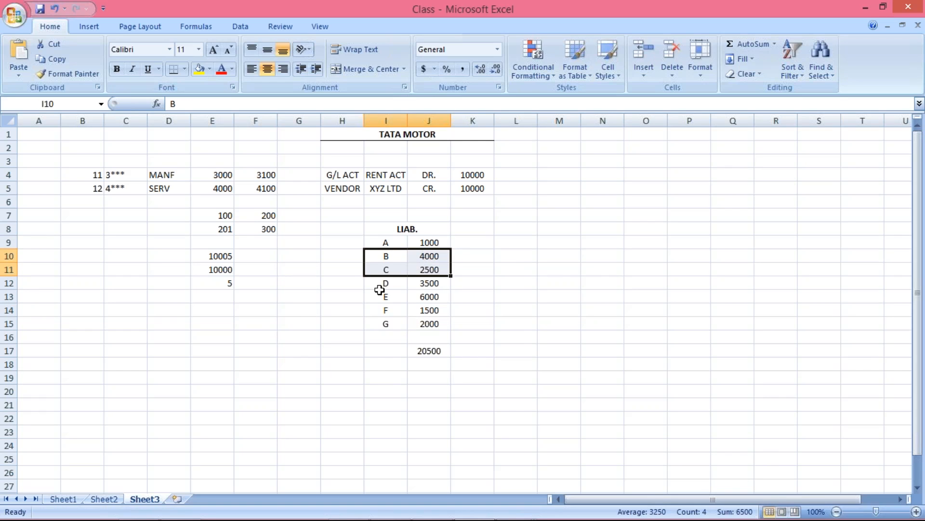
{"action": "left_click", "coordinate": [380, 291]}
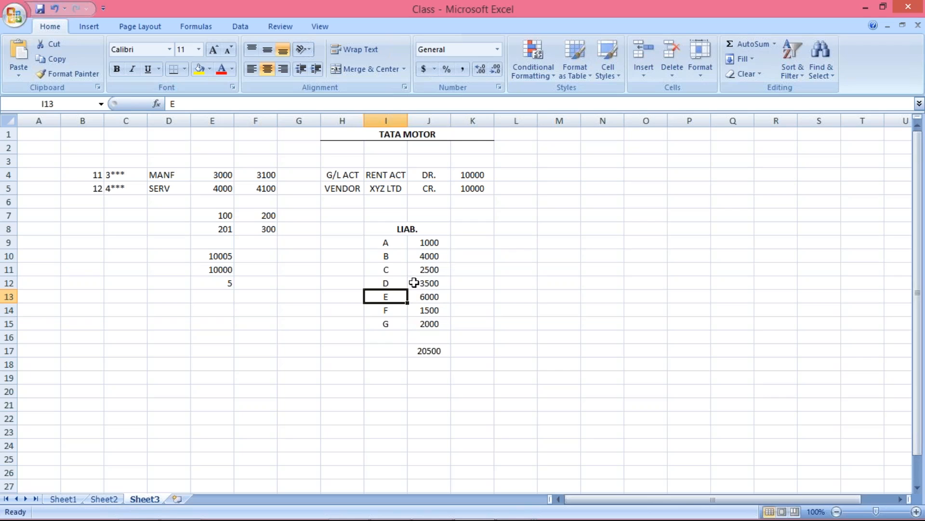
{"action": "left_click", "coordinate": [385, 243]}
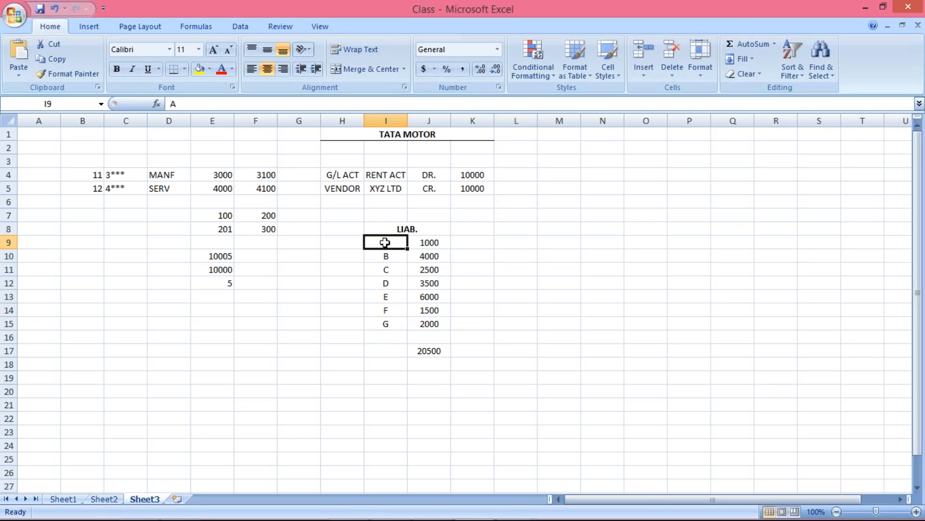
Step: Review the amounts of vendors A to D in I9 to J12 and the combined liability in J17
{"action": "left_click", "coordinate": [427, 243]}
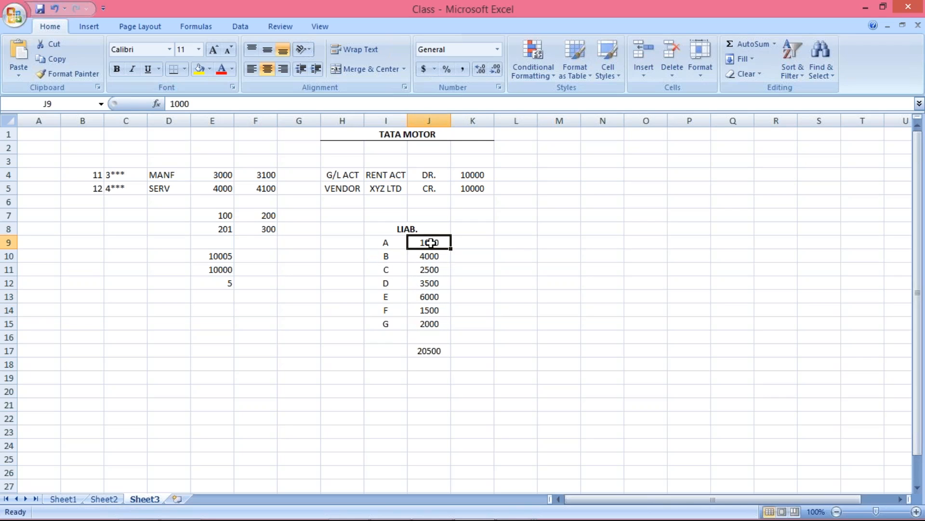
{"action": "left_click", "coordinate": [392, 242]}
{"action": "left_click", "coordinate": [428, 243]}
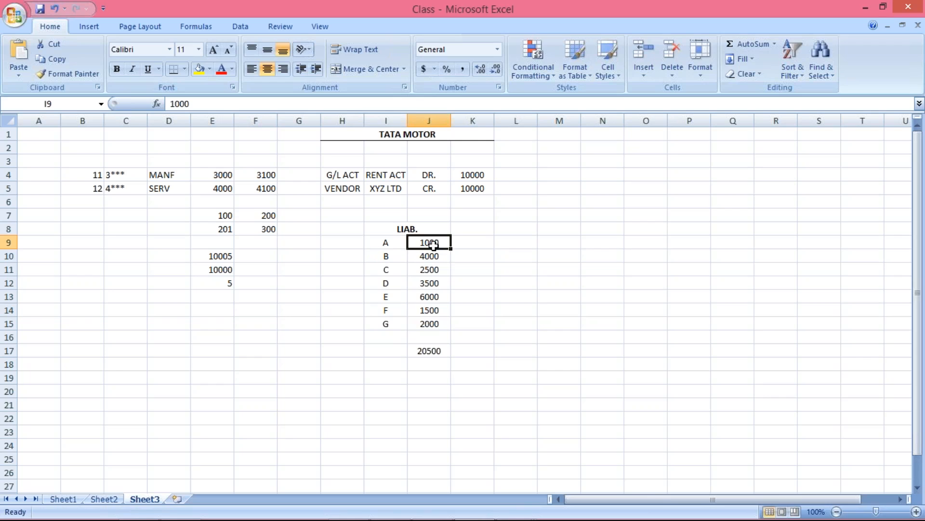
{"action": "left_click", "coordinate": [402, 258]}
{"action": "left_click", "coordinate": [427, 259]}
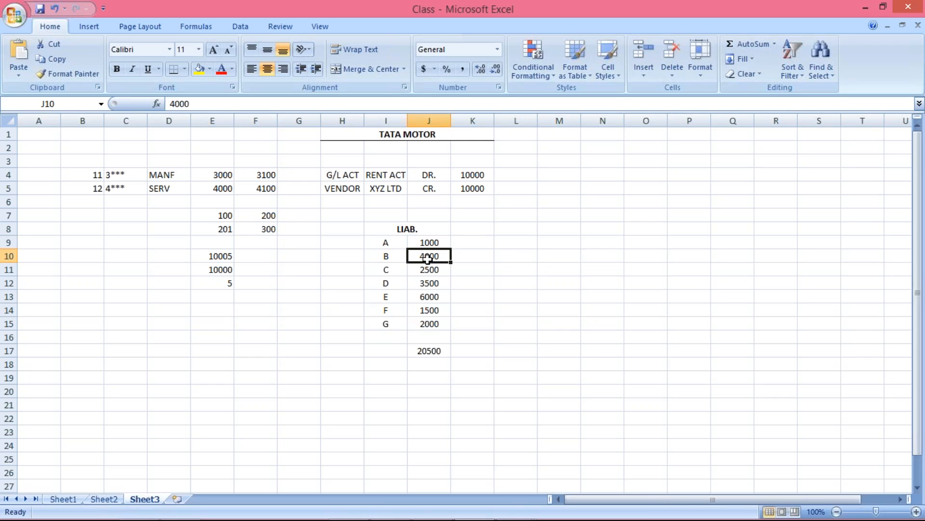
{"action": "left_click", "coordinate": [387, 273]}
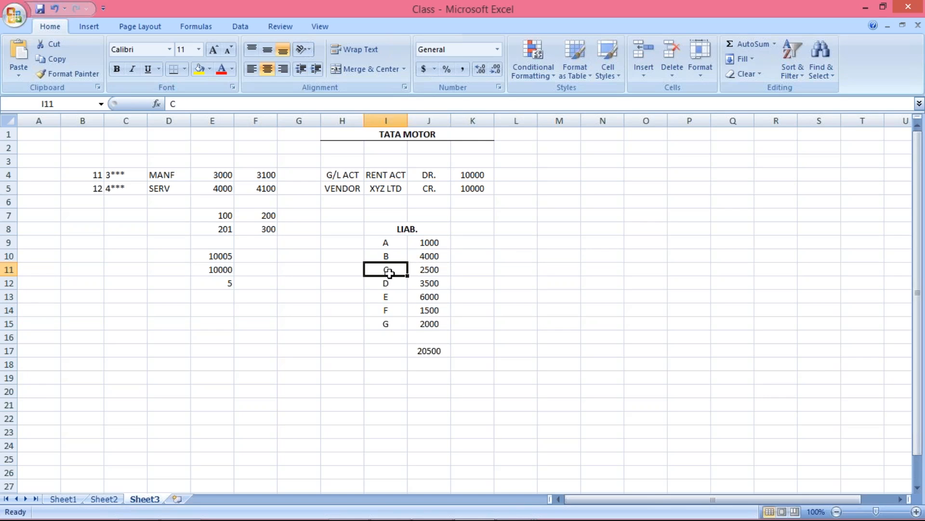
{"action": "left_click", "coordinate": [437, 273]}
{"action": "left_click", "coordinate": [403, 285]}
{"action": "left_click", "coordinate": [424, 283]}
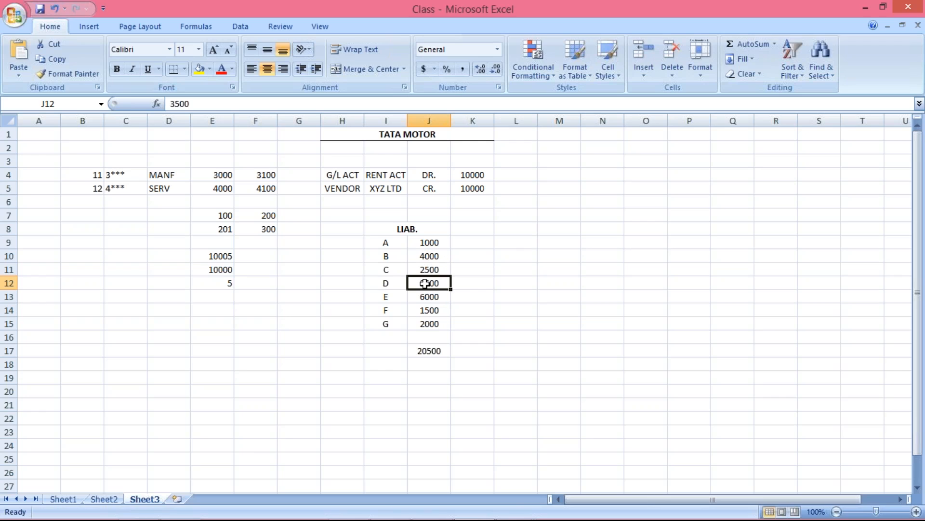
{"action": "left_click", "coordinate": [433, 242]}
{"action": "left_click", "coordinate": [432, 256]}
{"action": "left_click", "coordinate": [427, 352]}
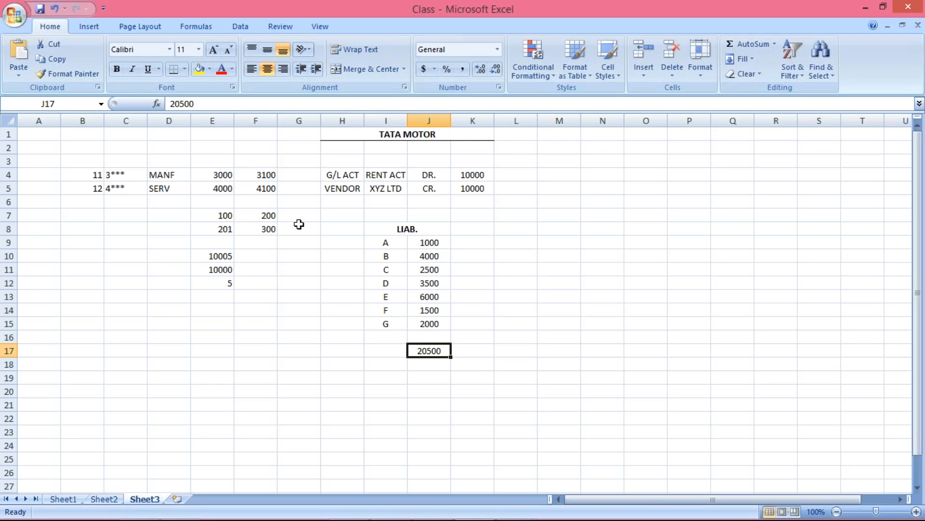
Step: Enter 2000 in cell H9 beside vendor A
{"action": "left_click", "coordinate": [343, 242]}
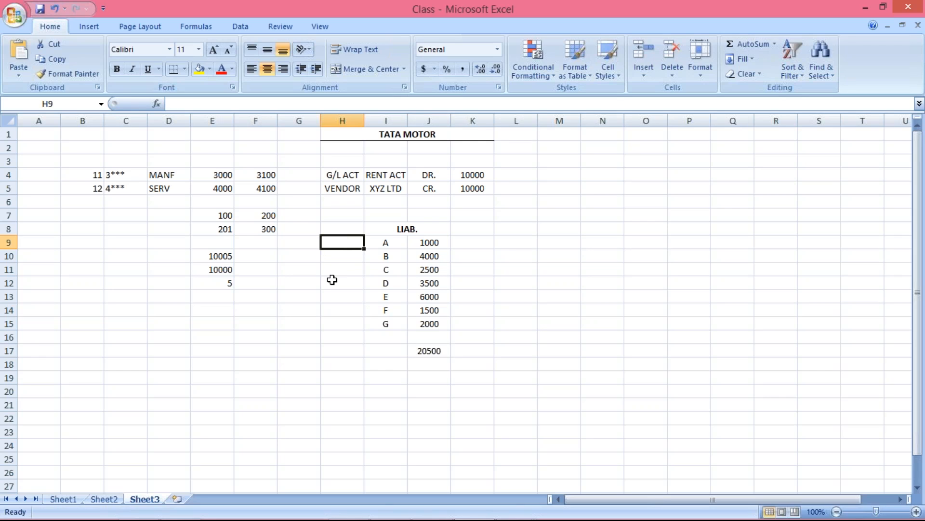
{"action": "type", "text": "2"}
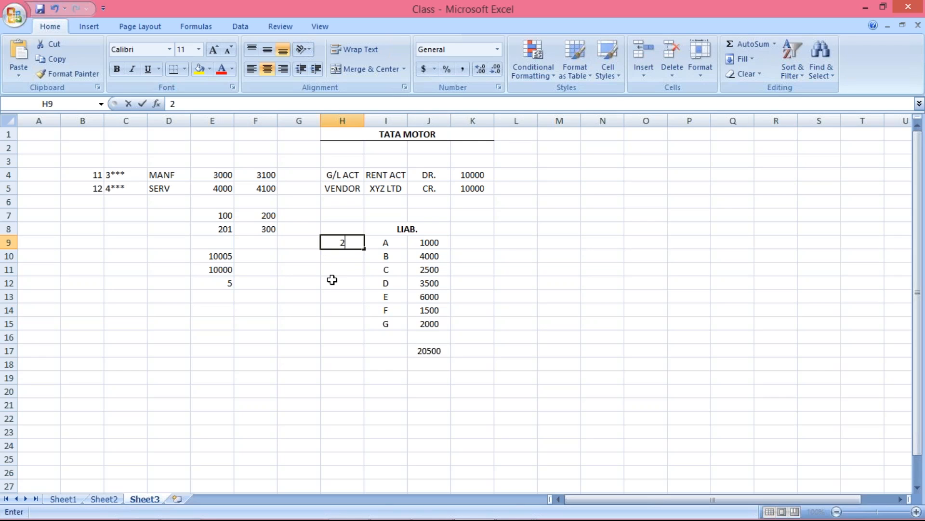
{"action": "type", "text": "0000"}
{"action": "key", "text": "Return"}
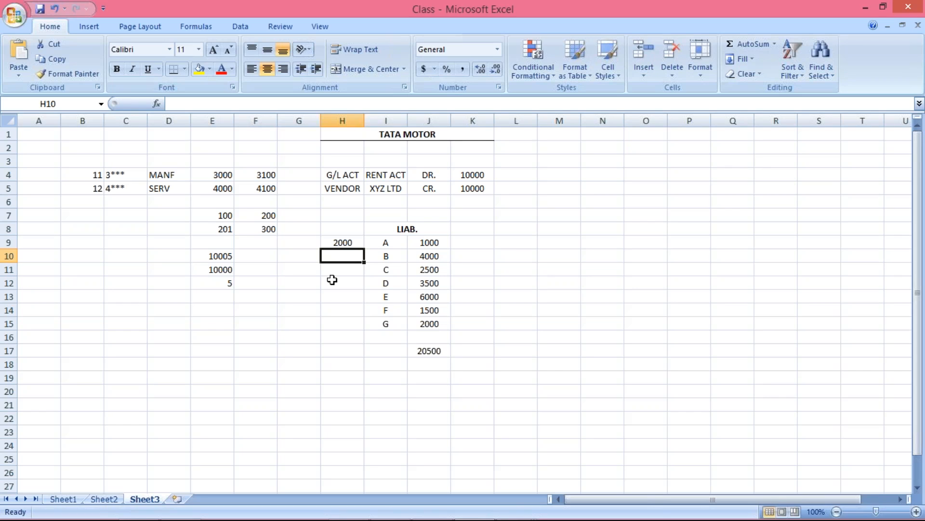
{"action": "left_click", "coordinate": [346, 240]}
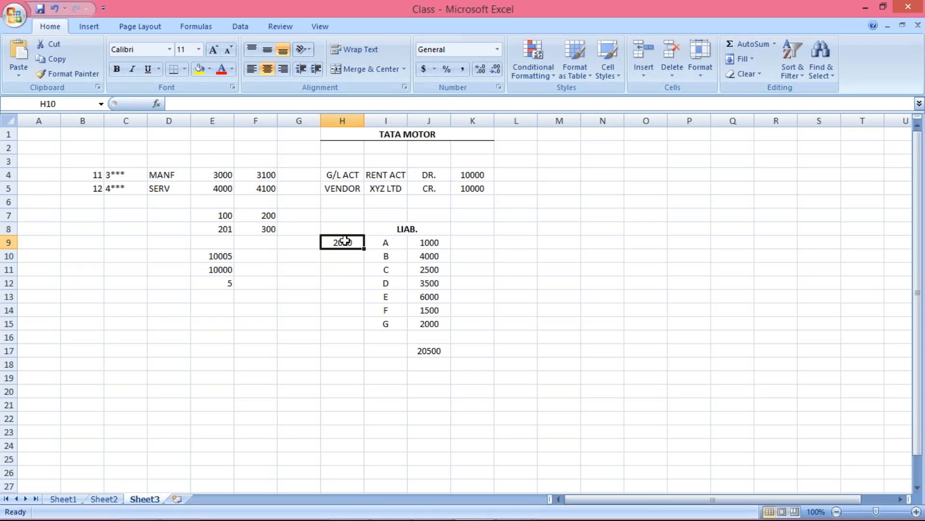
{"action": "left_click", "coordinate": [382, 240]}
{"action": "left_click", "coordinate": [343, 243]}
{"action": "left_click", "coordinate": [378, 245]}
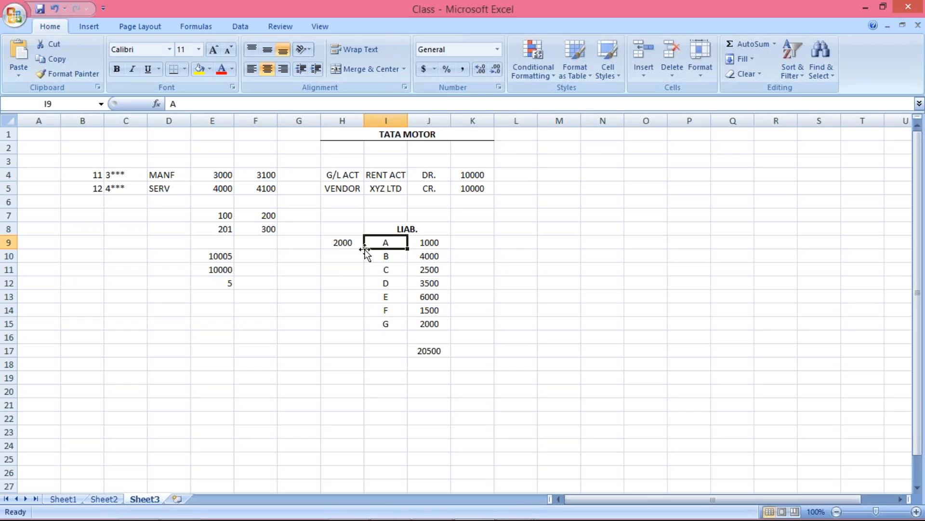
{"action": "left_click", "coordinate": [343, 245]}
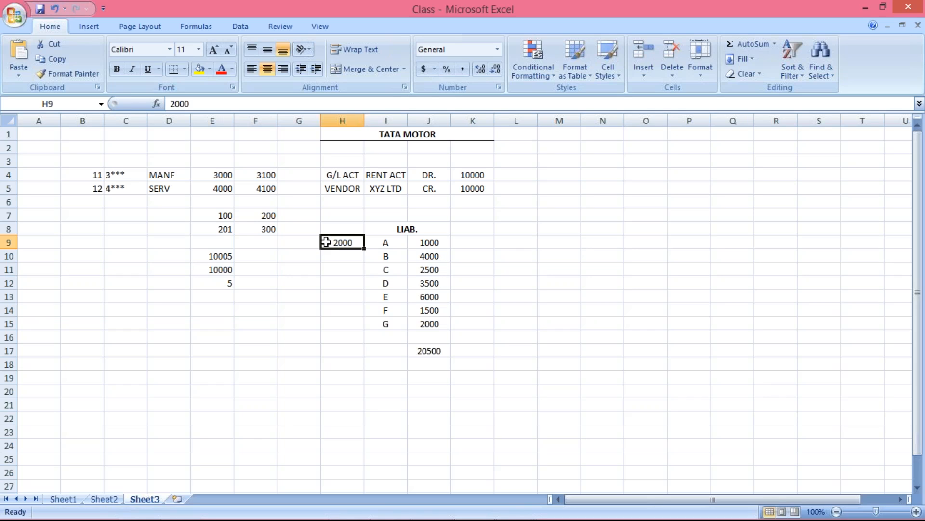
Step: Fill the value 2000 from H9 down through cells H10 to H15 for vendors B to G
{"action": "left_click", "coordinate": [344, 261]}
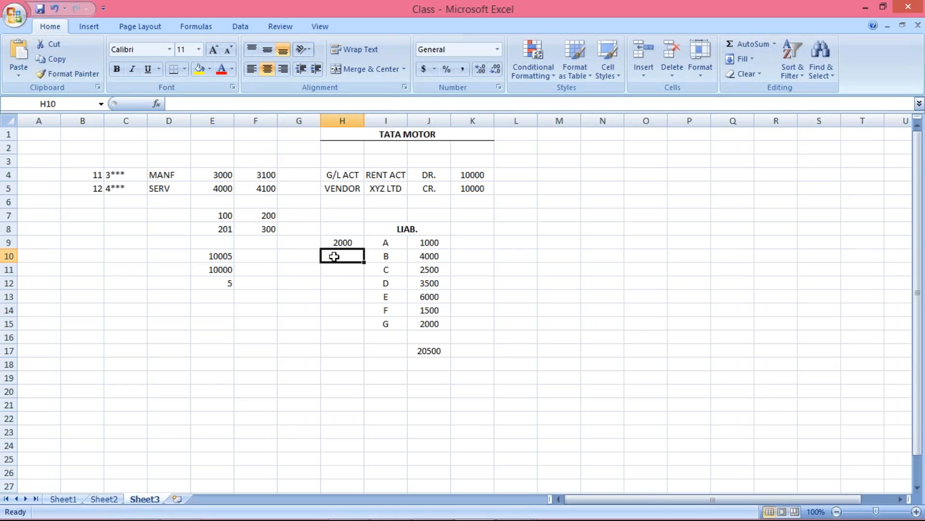
{"action": "key", "text": "ctrl+d"}
{"action": "left_click", "coordinate": [396, 260]}
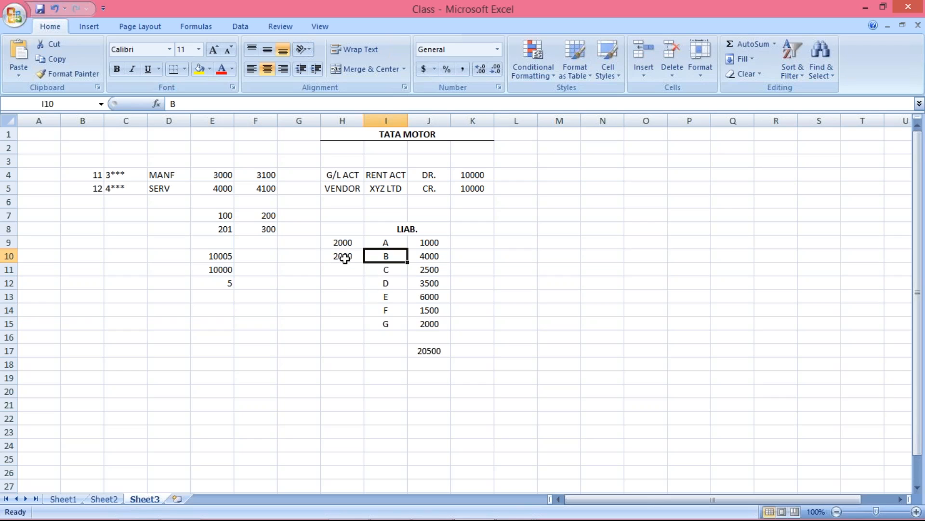
{"action": "left_click_drag", "start_coordinate": [344, 258], "coordinate": [347, 327]}
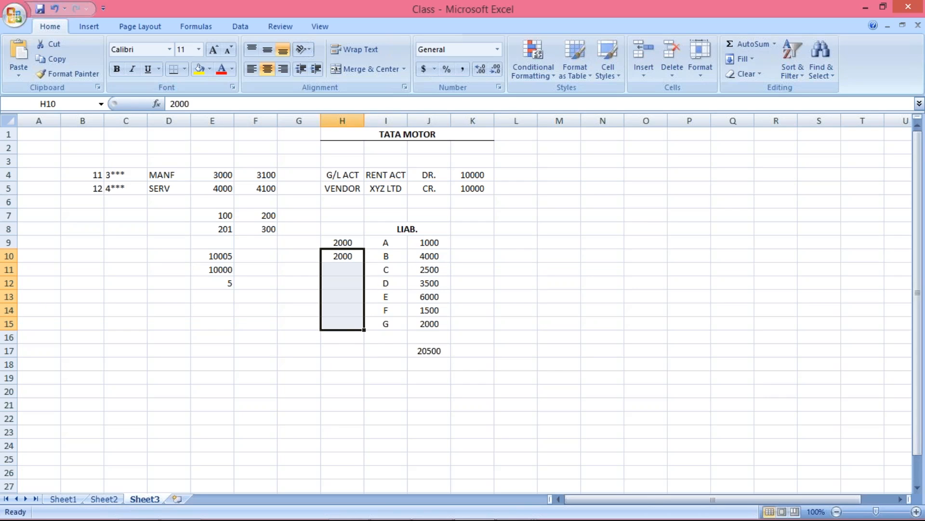
{"action": "key", "text": "ctrl+d"}
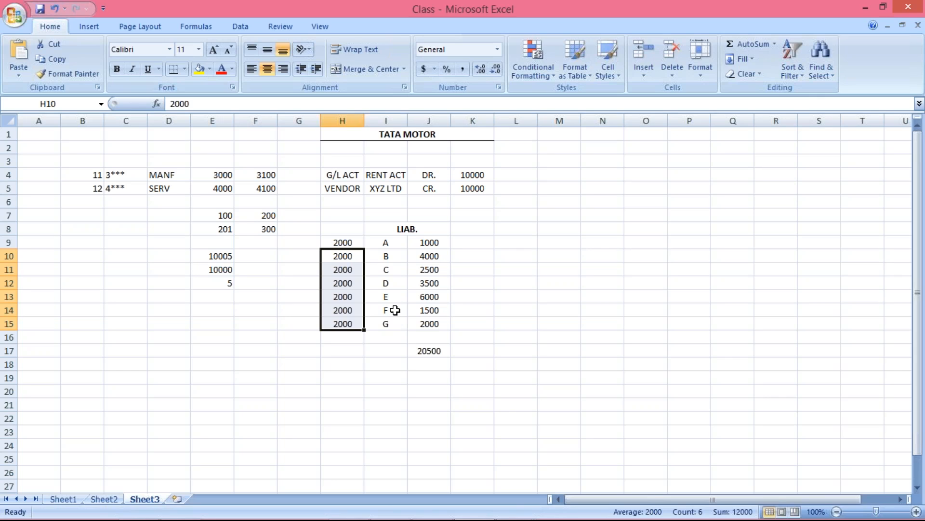
Step: Examine the repeated number in column H against the vendors A to G listed in I9 to I15
{"action": "left_click", "coordinate": [346, 244]}
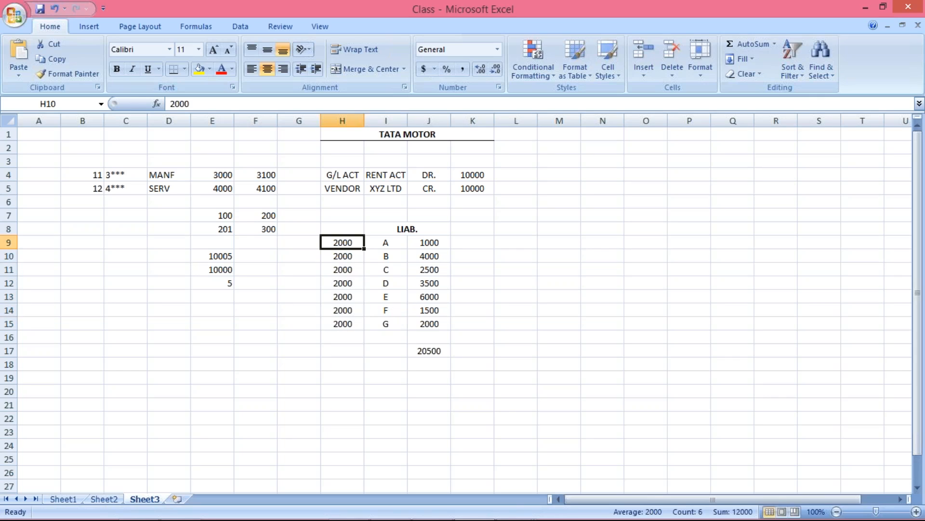
{"action": "key", "text": "Down"}
{"action": "key", "text": "Down"}
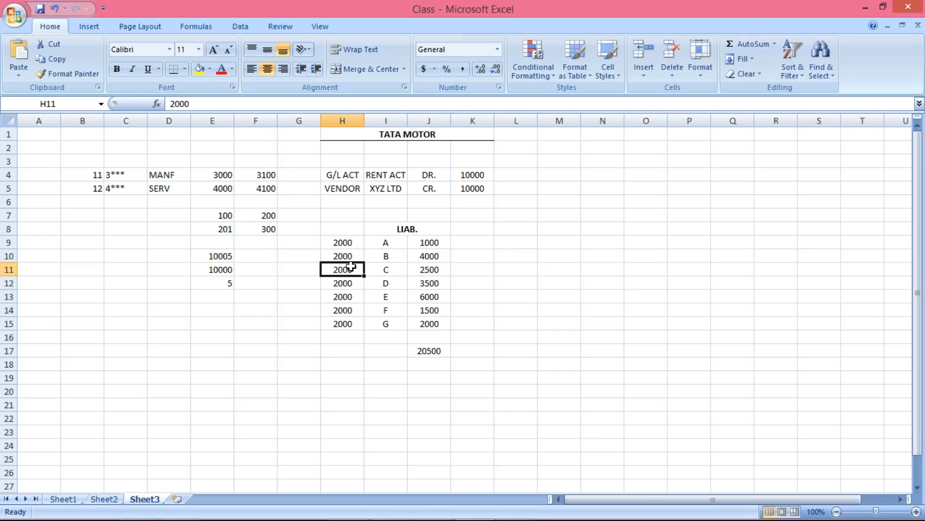
{"action": "left_click", "coordinate": [354, 241]}
{"action": "left_click", "coordinate": [354, 255]}
{"action": "left_click", "coordinate": [351, 242]}
{"action": "left_click", "coordinate": [354, 268]}
{"action": "left_click", "coordinate": [375, 241]}
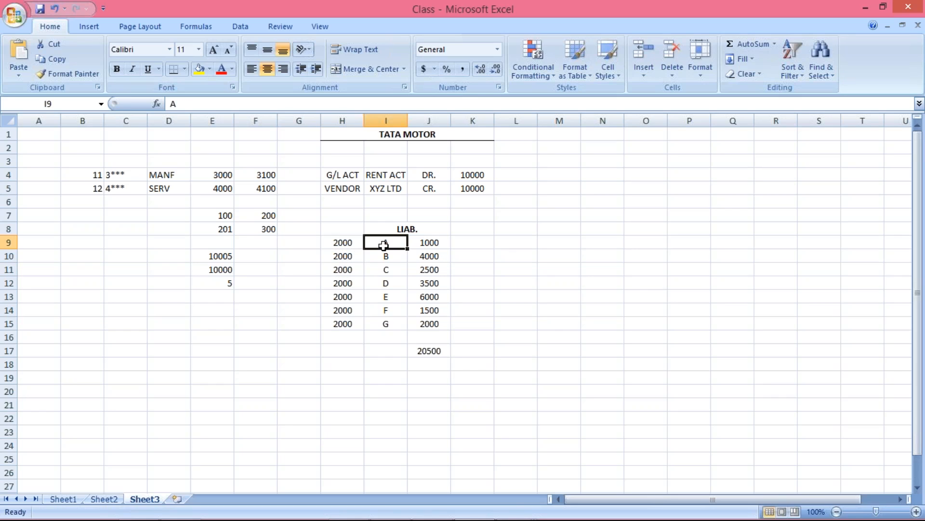
{"action": "left_click", "coordinate": [379, 257]}
{"action": "left_click", "coordinate": [379, 270]}
{"action": "left_click", "coordinate": [381, 283]}
{"action": "left_click", "coordinate": [382, 310]}
{"action": "left_click", "coordinate": [381, 323]}
{"action": "left_click", "coordinate": [387, 240]}
{"action": "left_click", "coordinate": [386, 256]}
{"action": "left_click", "coordinate": [386, 269]}
{"action": "left_click", "coordinate": [384, 284]}
{"action": "left_click", "coordinate": [384, 297]}
{"action": "left_click", "coordinate": [384, 310]}
{"action": "left_click", "coordinate": [386, 324]}
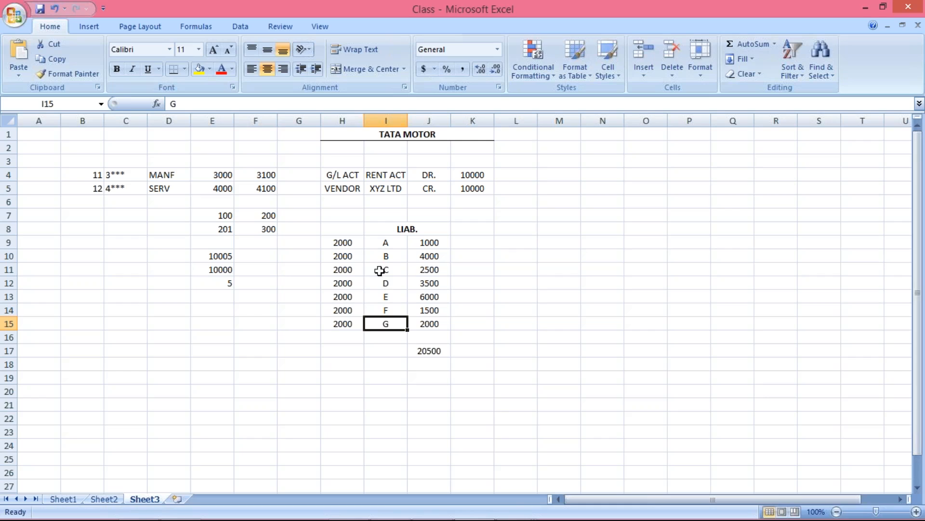
Step: Compare the vendor names in column I with their individual amounts in column J, starting with vendor A
{"action": "left_click", "coordinate": [339, 245]}
{"action": "left_click", "coordinate": [434, 245]}
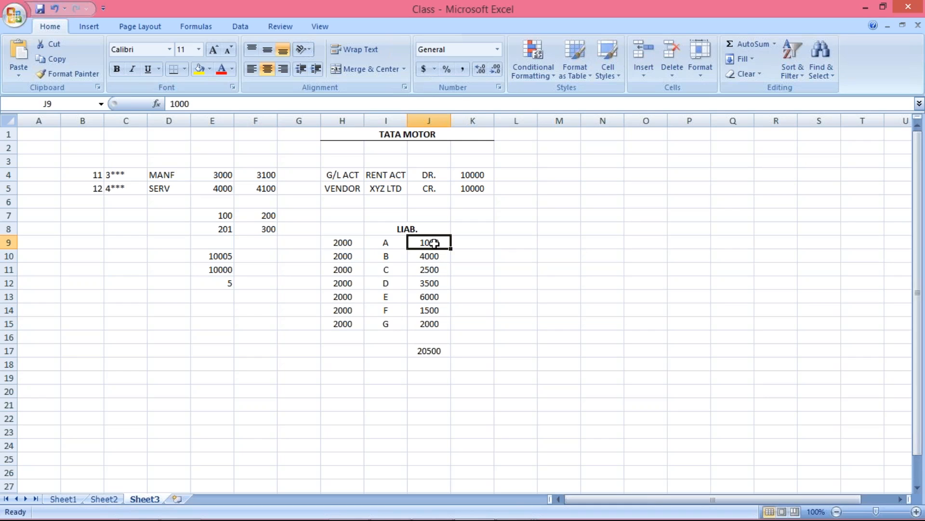
{"action": "left_click", "coordinate": [382, 243]}
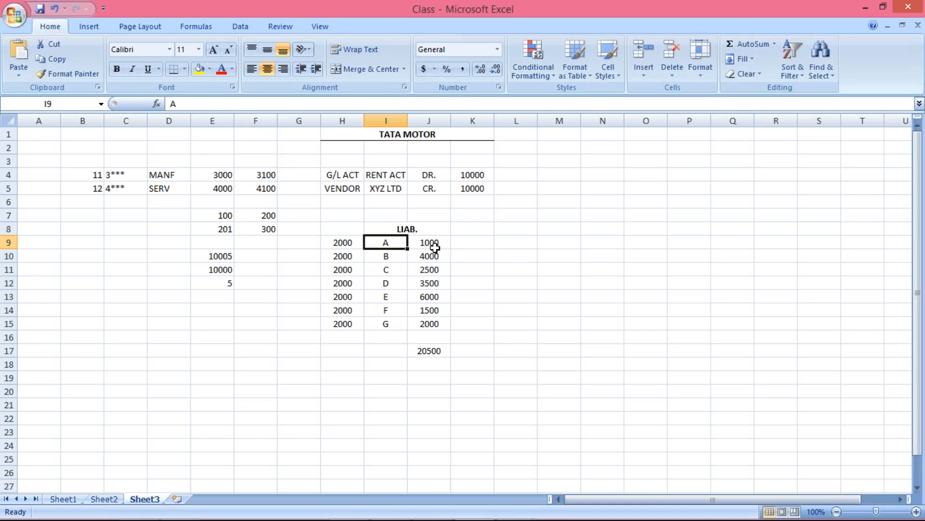
{"action": "left_click", "coordinate": [432, 244]}
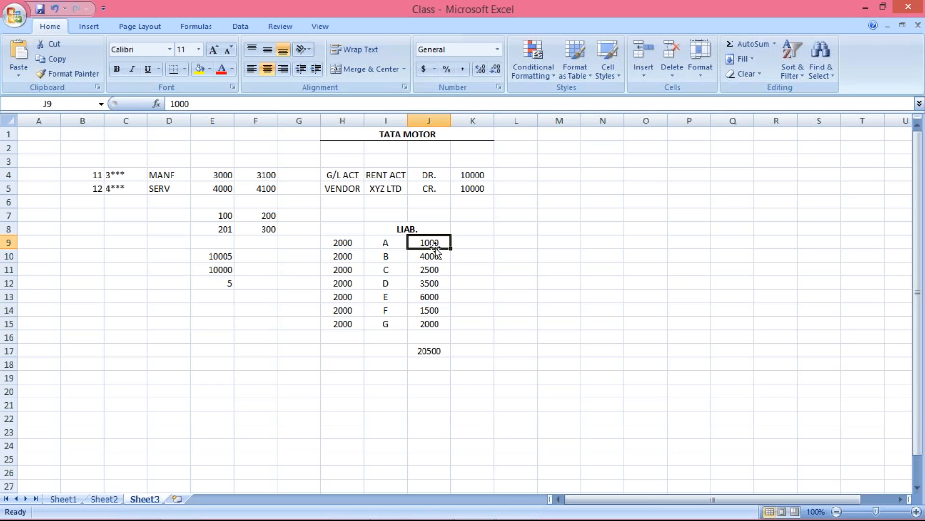
{"action": "left_click", "coordinate": [385, 241]}
{"action": "left_click", "coordinate": [393, 253]}
{"action": "left_click", "coordinate": [391, 269]}
{"action": "left_click", "coordinate": [431, 242]}
{"action": "left_click", "coordinate": [392, 244]}
{"action": "left_click", "coordinate": [388, 256]}
{"action": "left_click", "coordinate": [389, 269]}
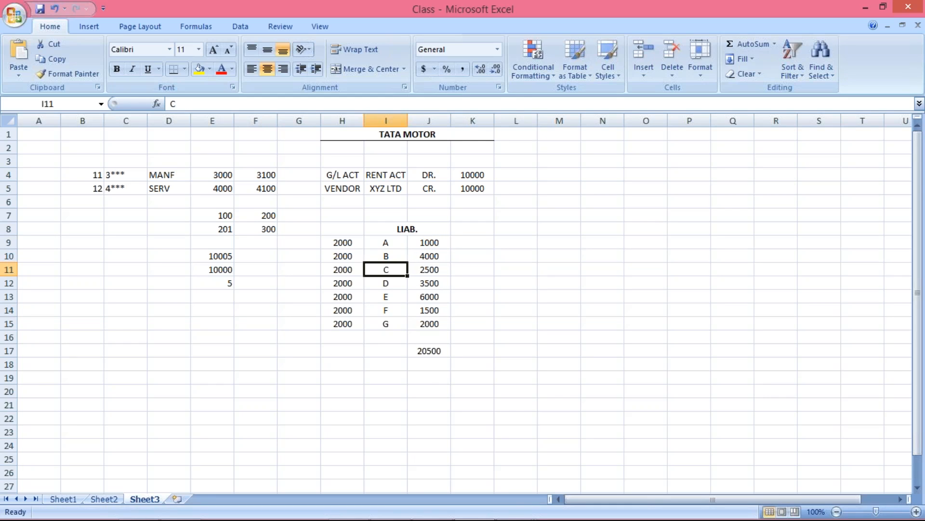
{"action": "left_click", "coordinate": [388, 284]}
{"action": "left_click", "coordinate": [389, 296]}
{"action": "left_click", "coordinate": [389, 322]}
{"action": "left_click", "coordinate": [390, 309]}
{"action": "left_click", "coordinate": [433, 242]}
{"action": "left_click", "coordinate": [432, 256]}
{"action": "left_click", "coordinate": [432, 269]}
{"action": "left_click", "coordinate": [430, 283]}
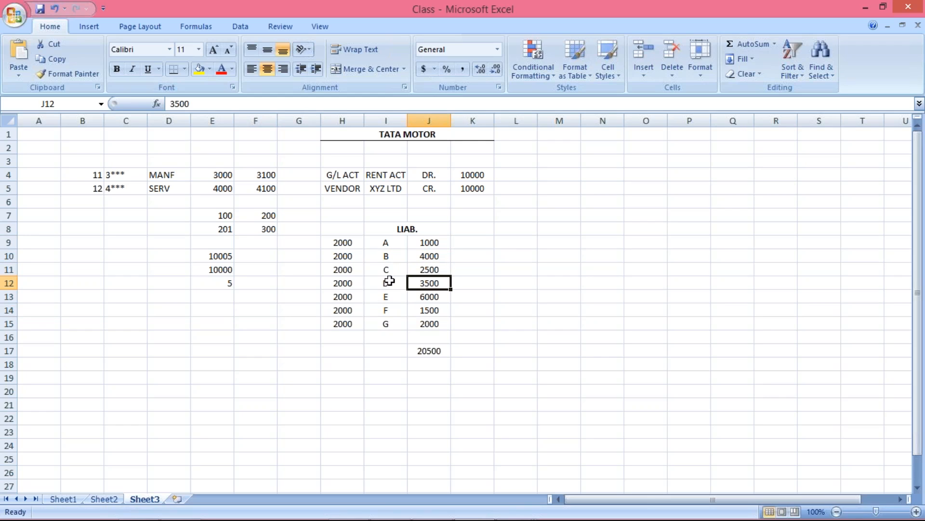
{"action": "left_click", "coordinate": [431, 242]}
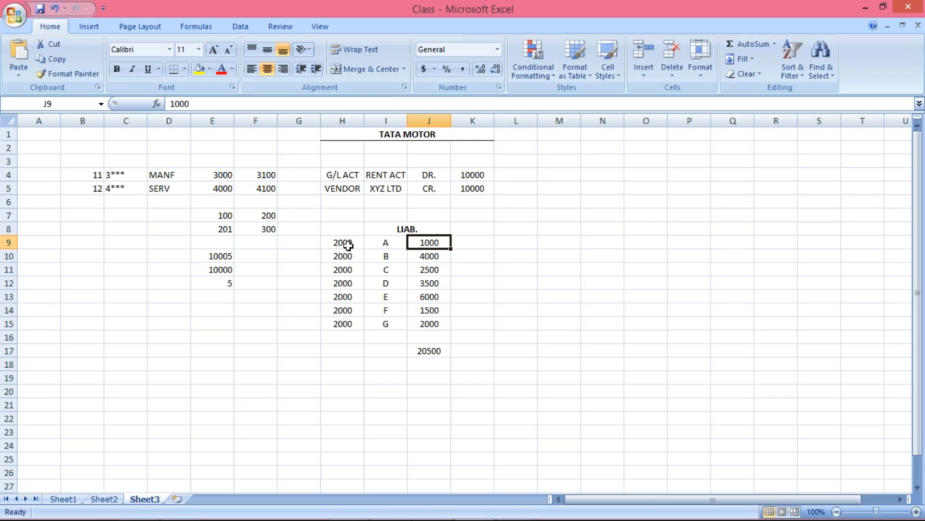
Step: Examine how the shared number in H9 to H15 relates to the vendors and their amounts in J9 to J15
{"action": "left_click_drag", "start_coordinate": [348, 246], "coordinate": [340, 324]}
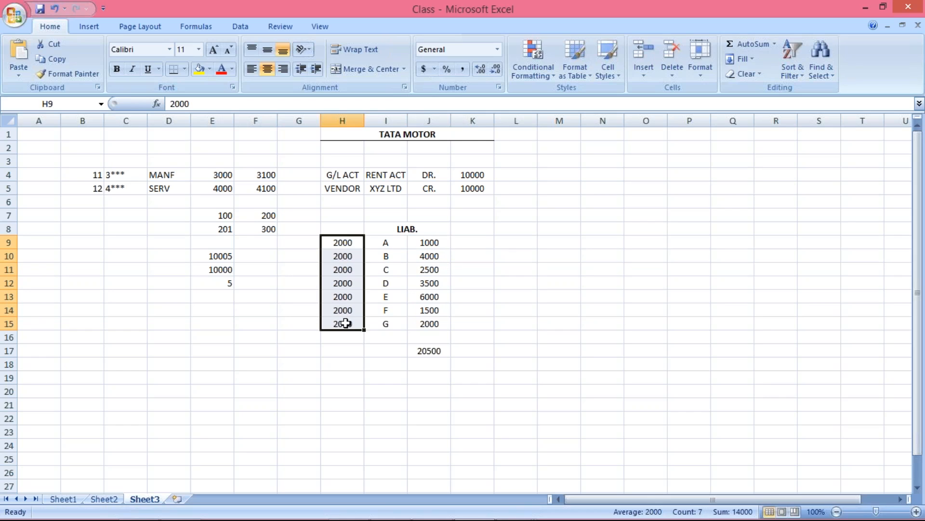
{"action": "left_click", "coordinate": [390, 244]}
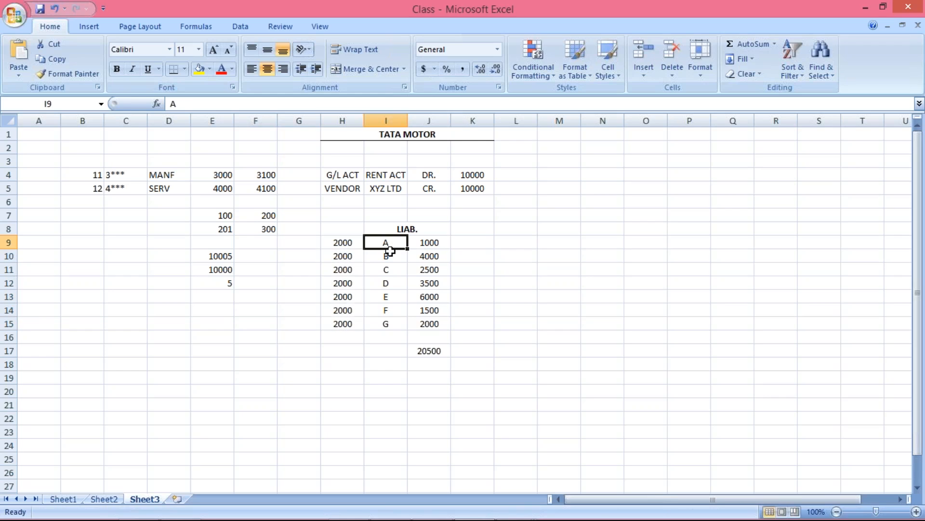
{"action": "left_click", "coordinate": [386, 282]}
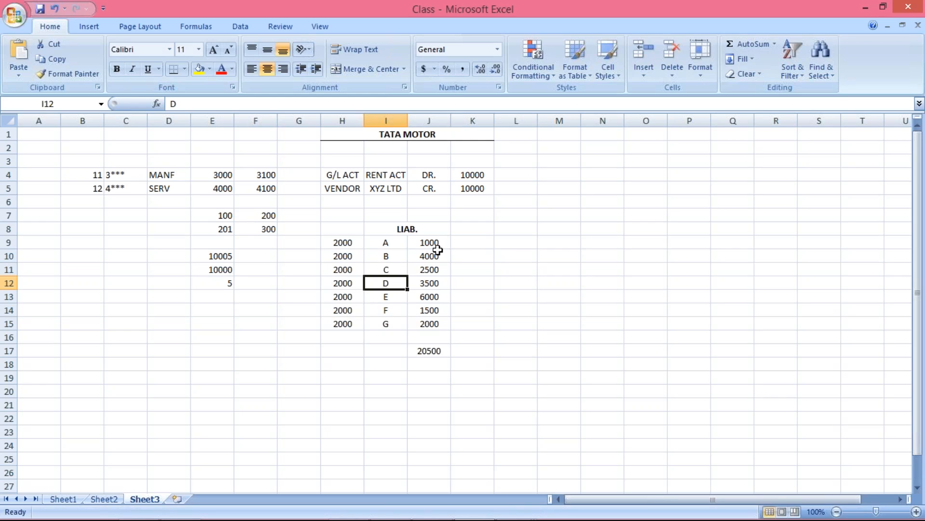
{"action": "left_click", "coordinate": [393, 243]}
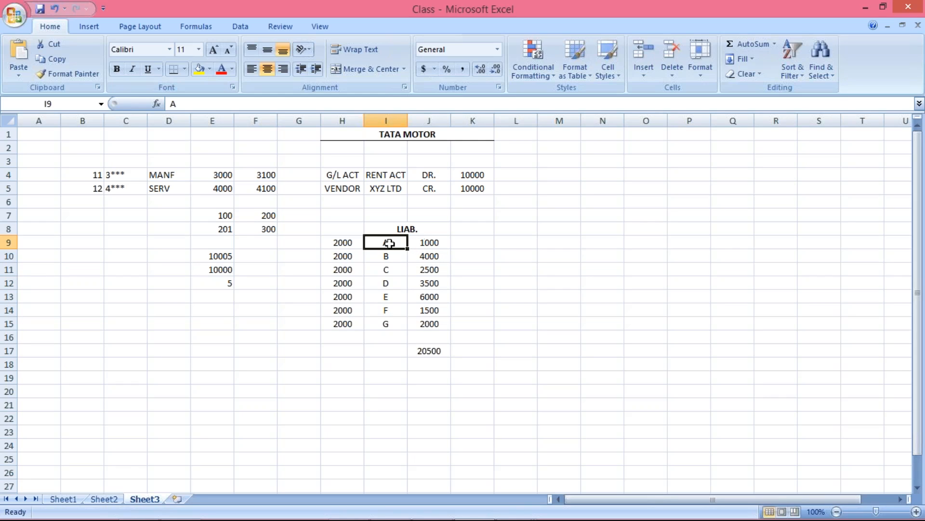
{"action": "left_click", "coordinate": [434, 243]}
{"action": "left_click", "coordinate": [332, 242]}
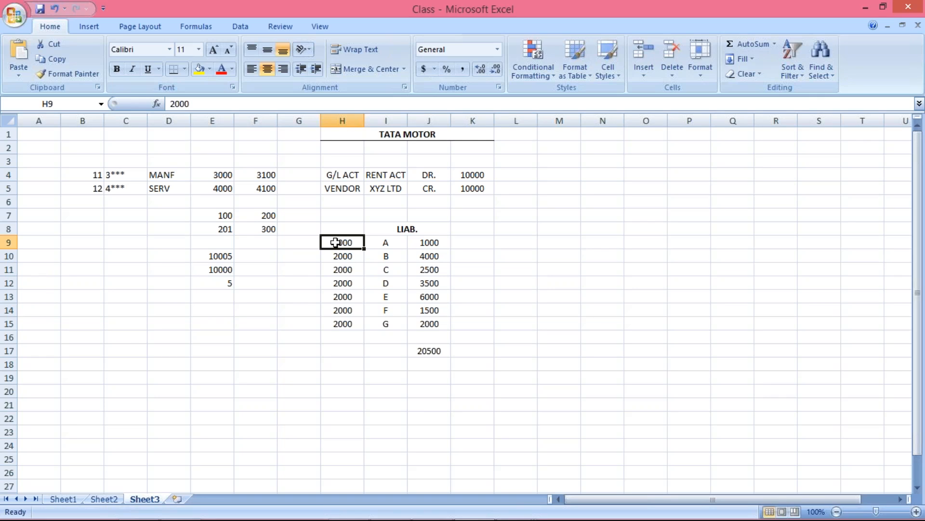
{"action": "left_click", "coordinate": [385, 244]}
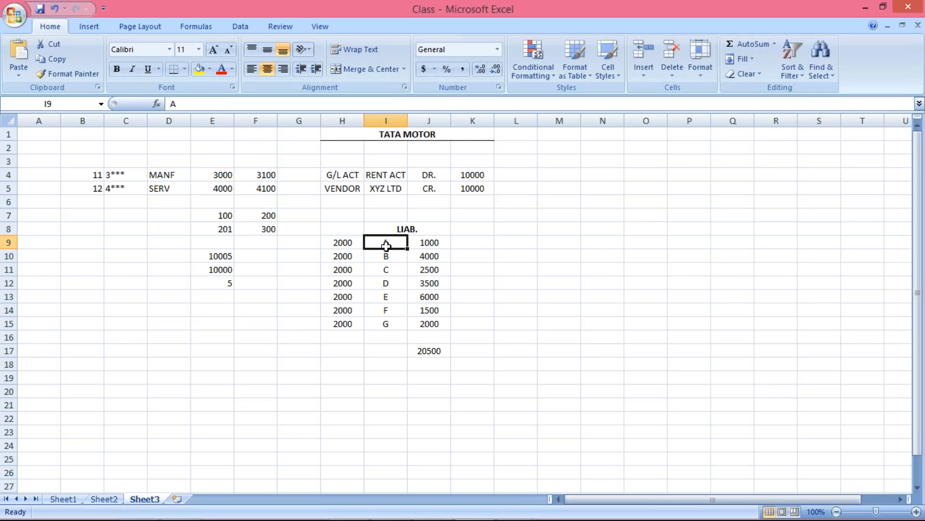
{"action": "left_click", "coordinate": [332, 239]}
{"action": "left_click", "coordinate": [422, 244]}
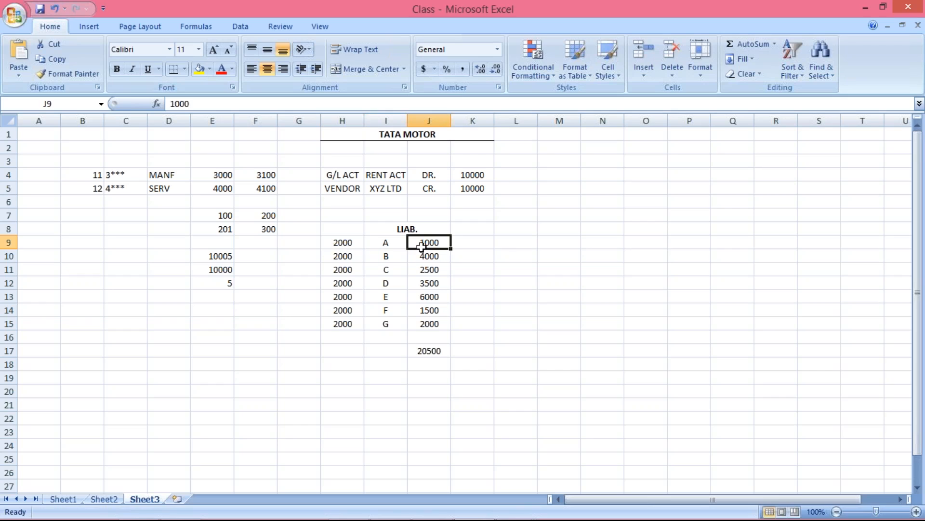
{"action": "left_click", "coordinate": [326, 243]}
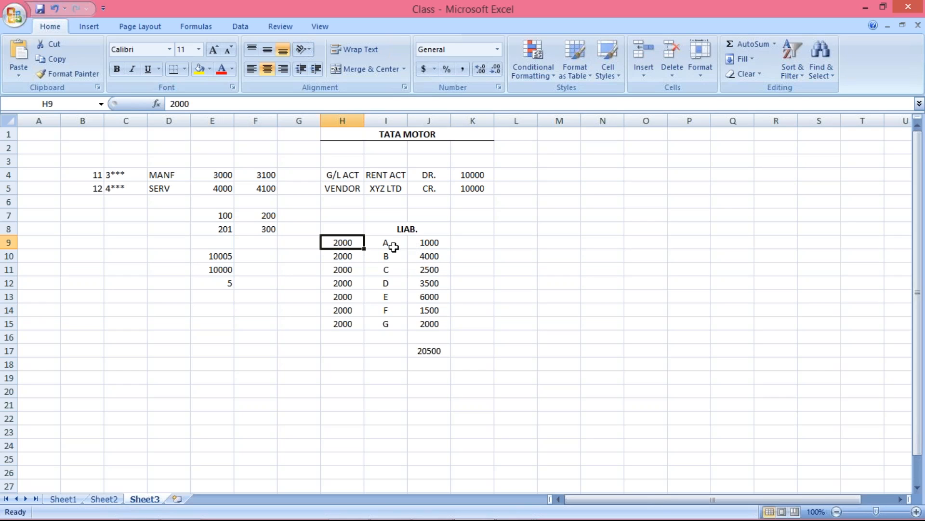
{"action": "left_click_drag", "start_coordinate": [429, 245], "coordinate": [428, 321]}
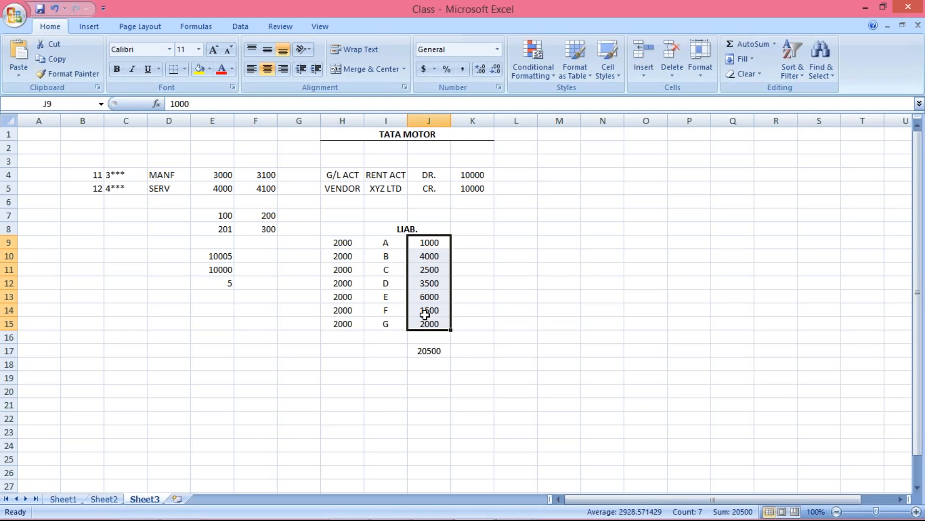
{"action": "key", "text": "Left"}
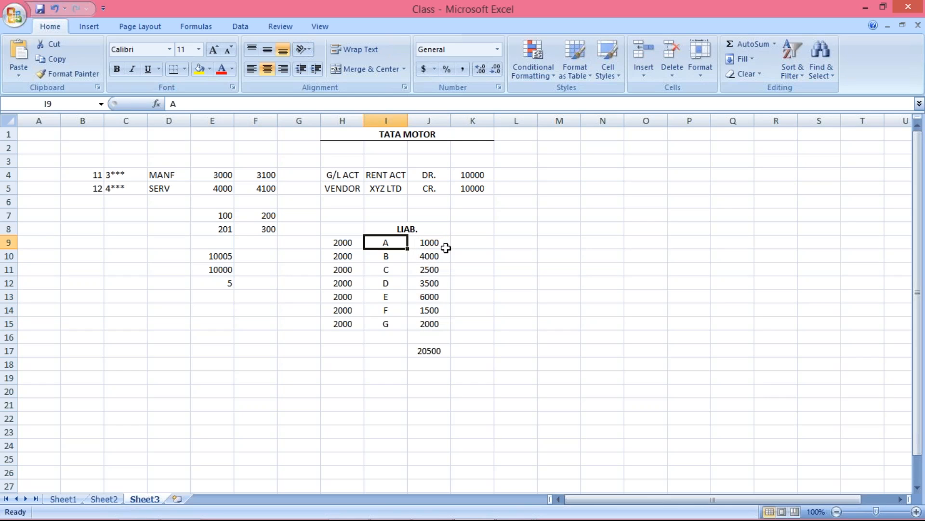
Step: Enter 20500 in H17 as the combined total for the shared number 2000
{"action": "left_click", "coordinate": [429, 243]}
{"action": "left_click", "coordinate": [390, 254]}
{"action": "left_click", "coordinate": [442, 257]}
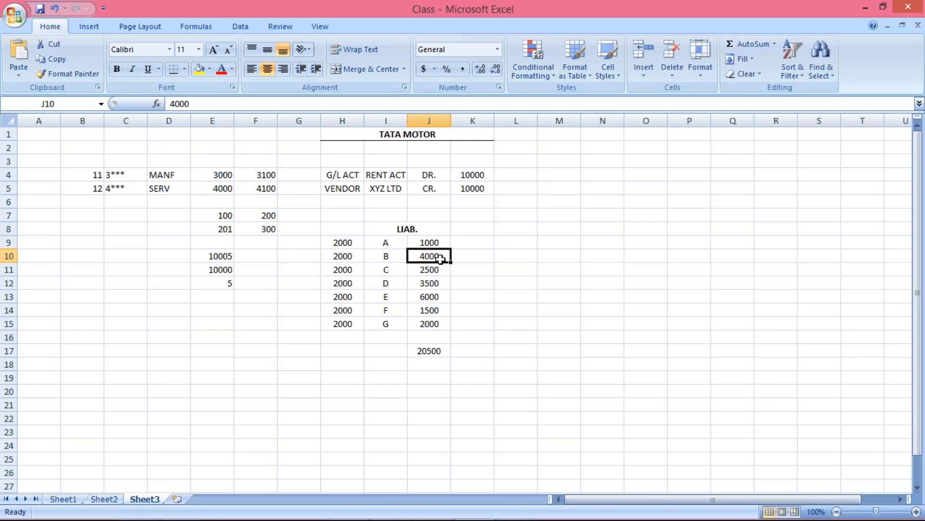
{"action": "left_click", "coordinate": [347, 242]}
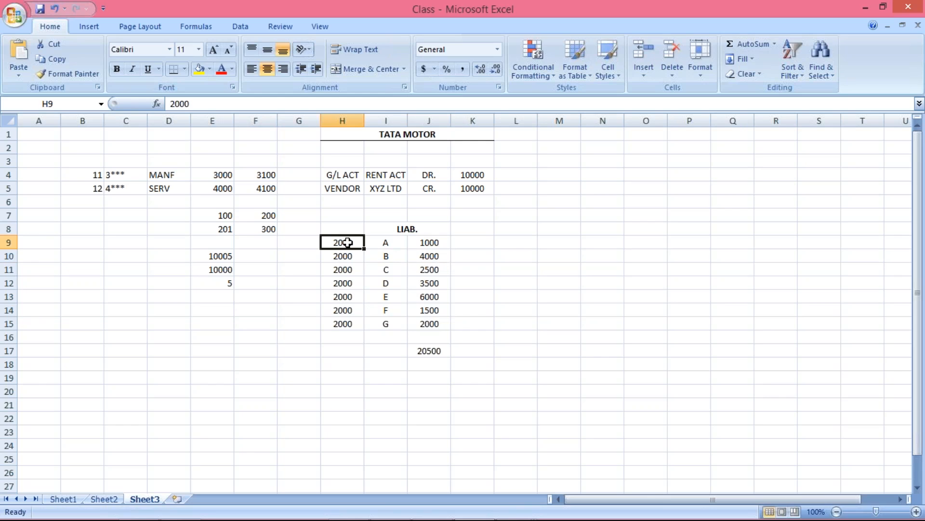
{"action": "left_click", "coordinate": [343, 349]}
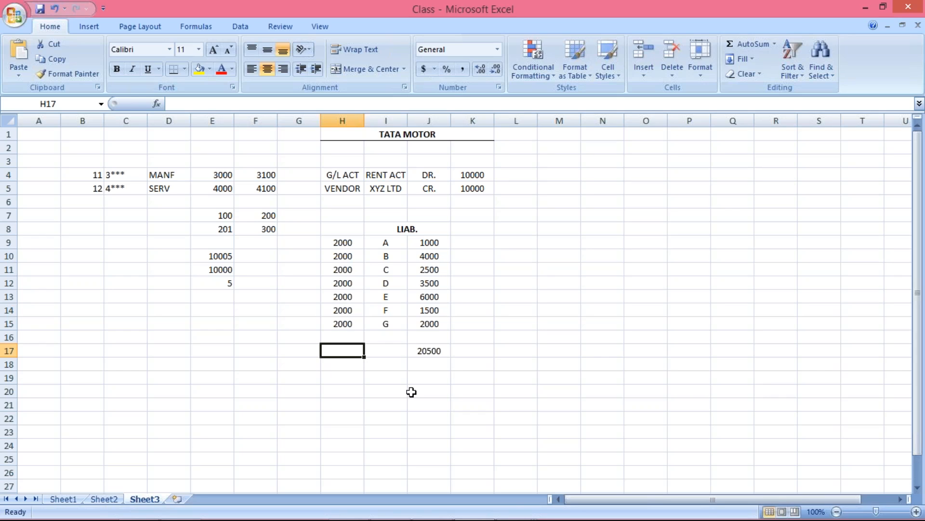
{"action": "type", "text": "20500"}
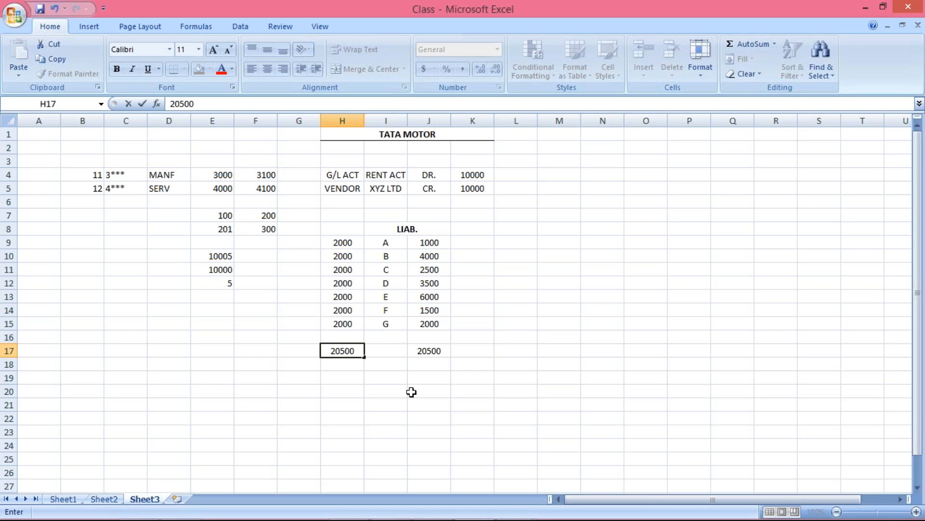
{"action": "key", "text": "Return"}
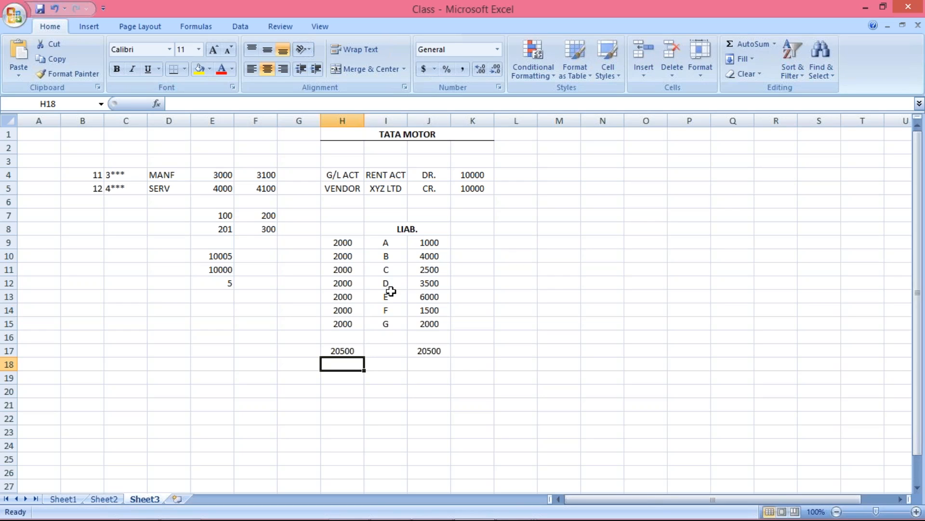
Step: Compare the individual vendor amounts in J9 to J15 with the shared number in column H and the total in H17
{"action": "left_click_drag", "start_coordinate": [430, 241], "coordinate": [436, 323]}
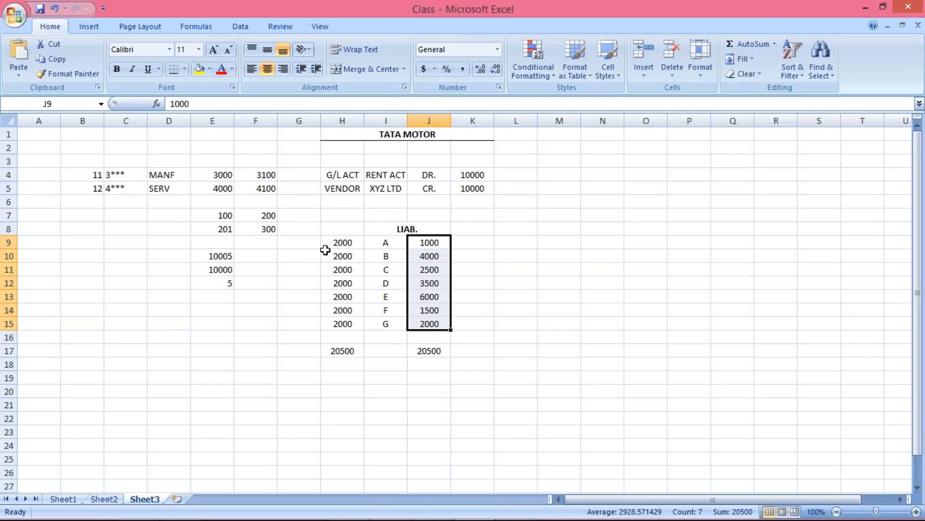
{"action": "left_click", "coordinate": [333, 322]}
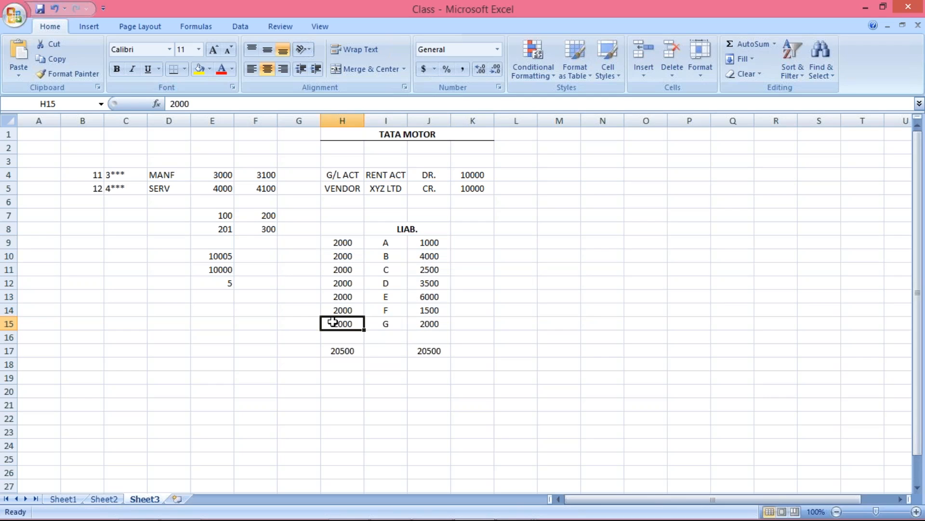
{"action": "left_click", "coordinate": [342, 351]}
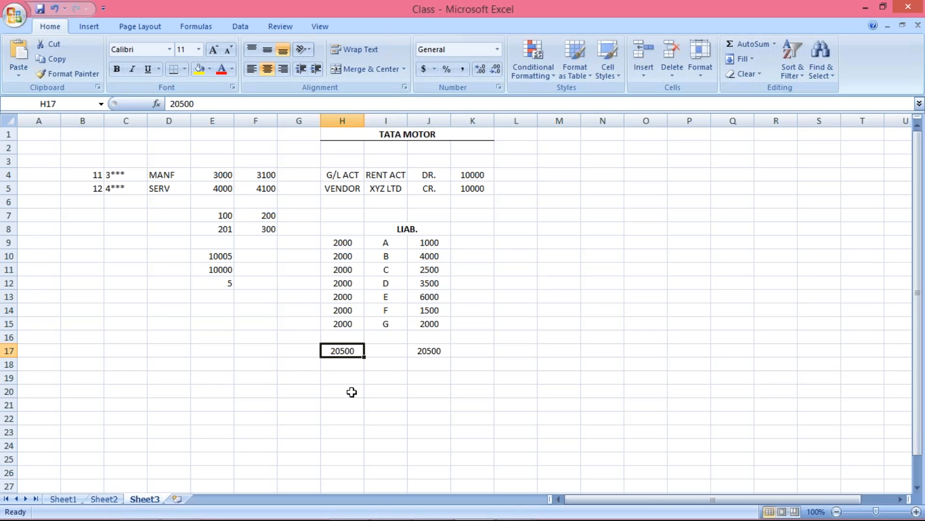
{"action": "left_click", "coordinate": [349, 242]}
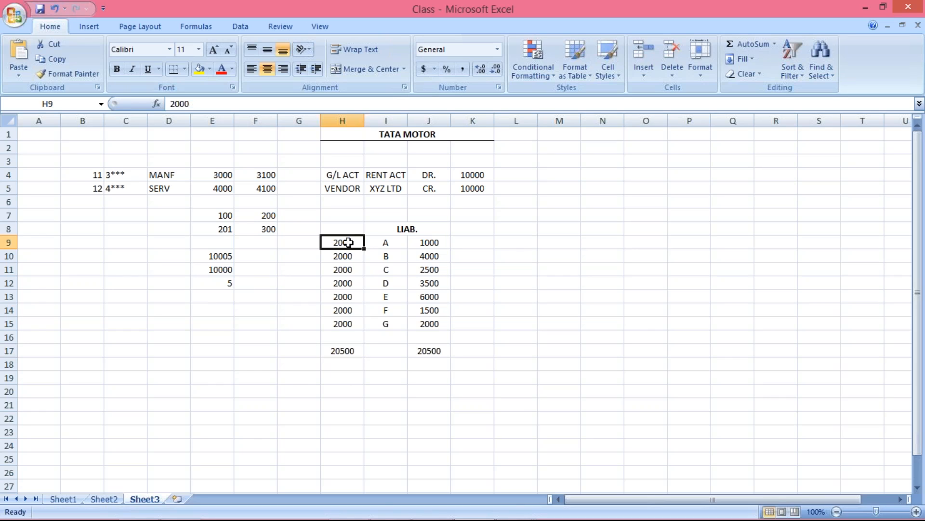
{"action": "left_click", "coordinate": [383, 241]}
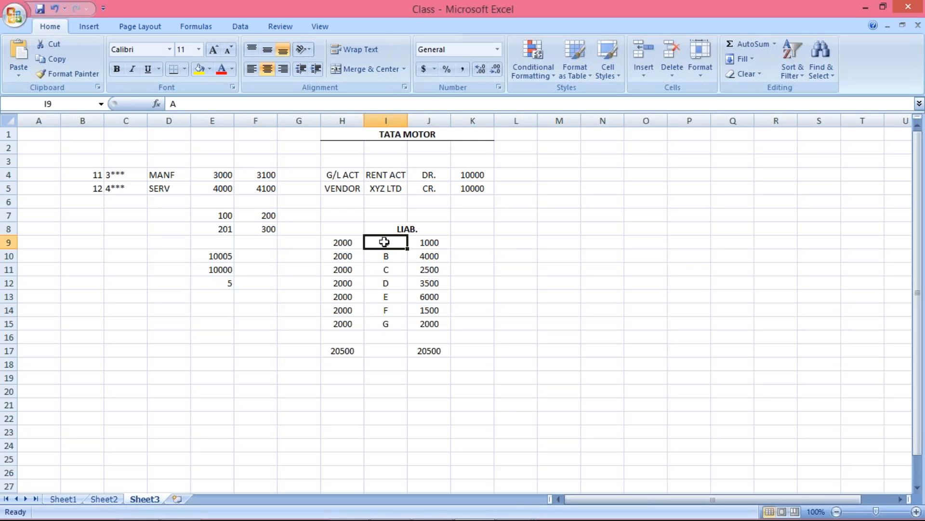
{"action": "left_click", "coordinate": [341, 243]}
{"action": "left_click", "coordinate": [339, 256]}
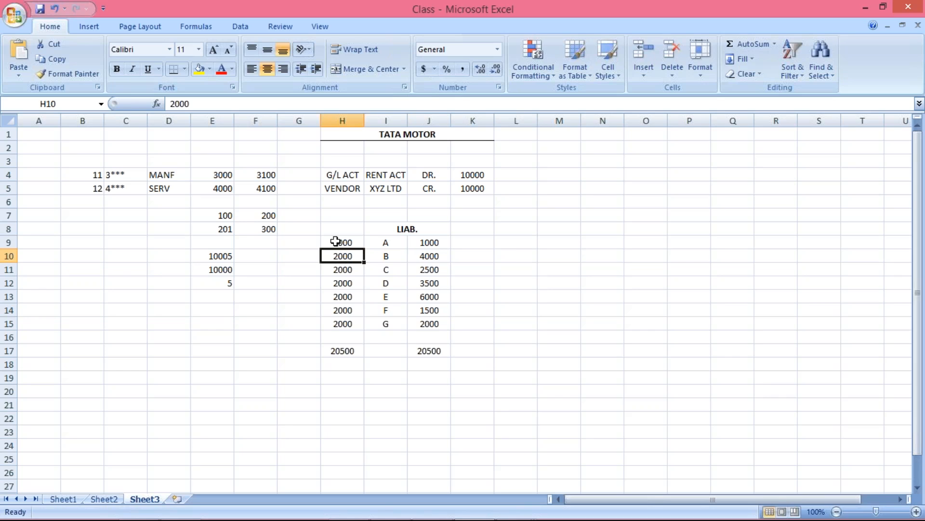
{"action": "left_click", "coordinate": [336, 242]}
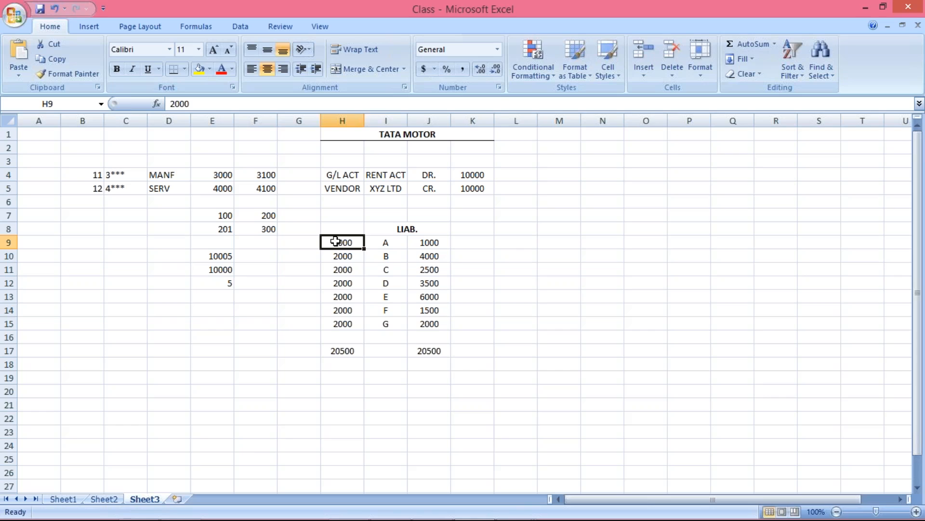
Step: Examine the shared number assigned to each vendor row from H9 to H15
{"action": "left_click_drag", "start_coordinate": [343, 241], "coordinate": [344, 328]}
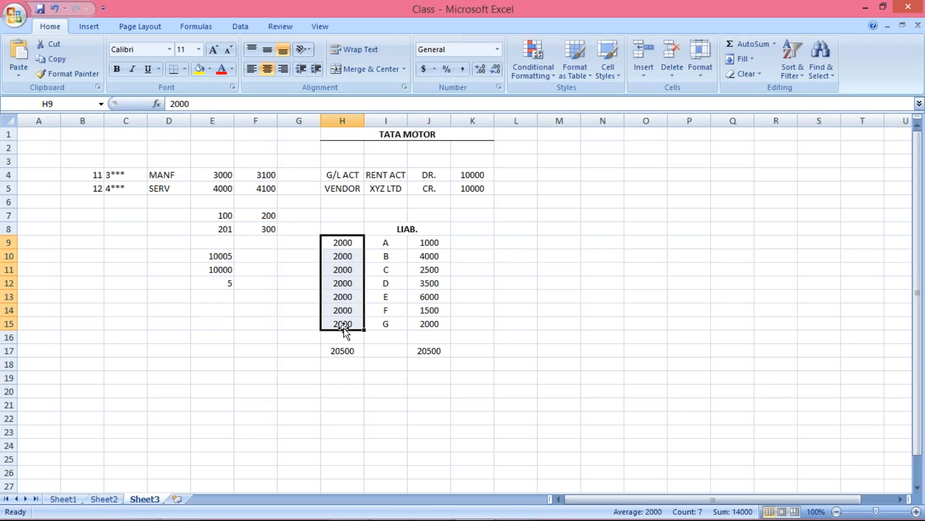
{"action": "left_click", "coordinate": [343, 243]}
{"action": "left_click", "coordinate": [348, 258]}
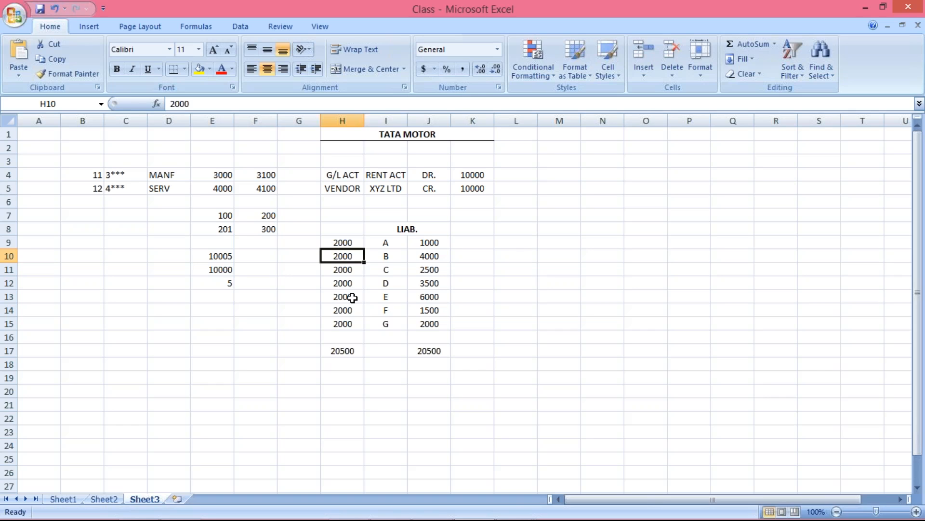
{"action": "left_click", "coordinate": [346, 286]}
{"action": "left_click", "coordinate": [345, 307]}
{"action": "left_click", "coordinate": [343, 324]}
{"action": "left_click", "coordinate": [346, 306]}
{"action": "left_click", "coordinate": [345, 296]}
{"action": "left_click", "coordinate": [345, 280]}
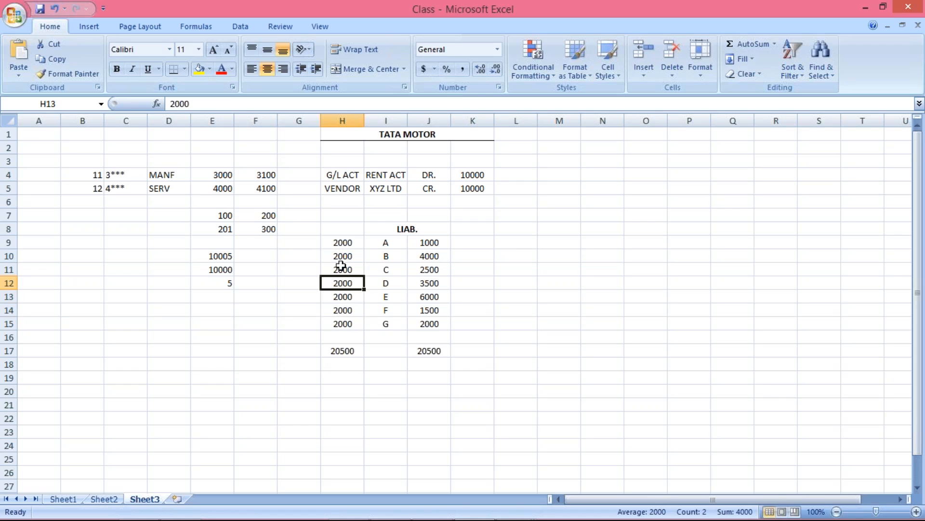
{"action": "left_click", "coordinate": [343, 268]}
{"action": "left_click", "coordinate": [334, 299]}
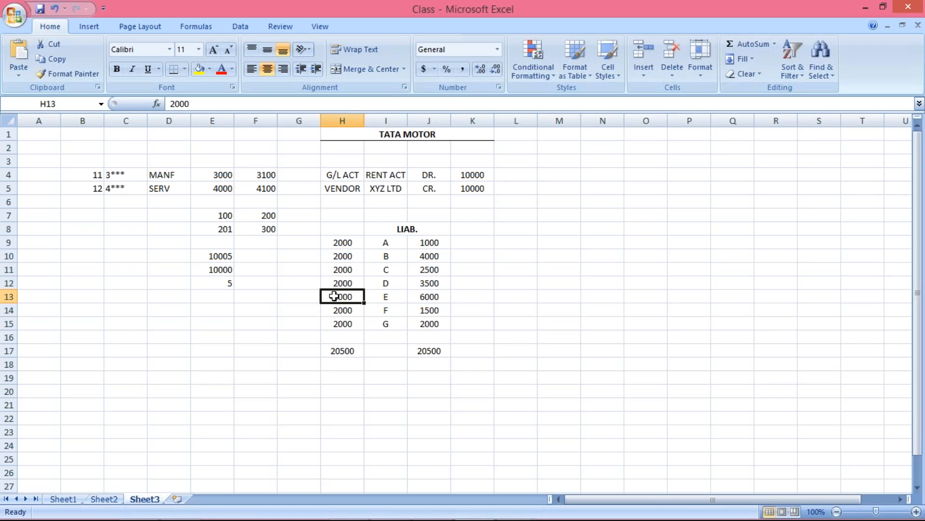
{"action": "left_click", "coordinate": [336, 244]}
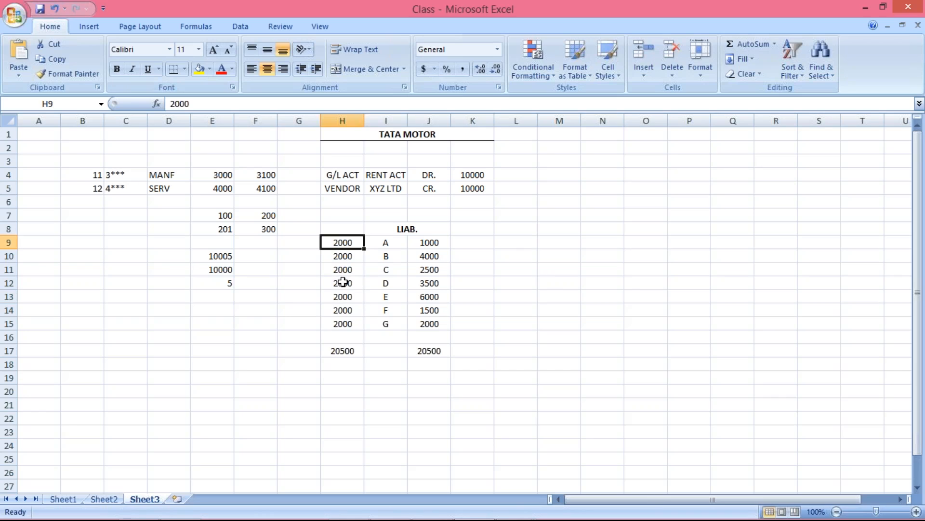
{"action": "left_click", "coordinate": [341, 282]}
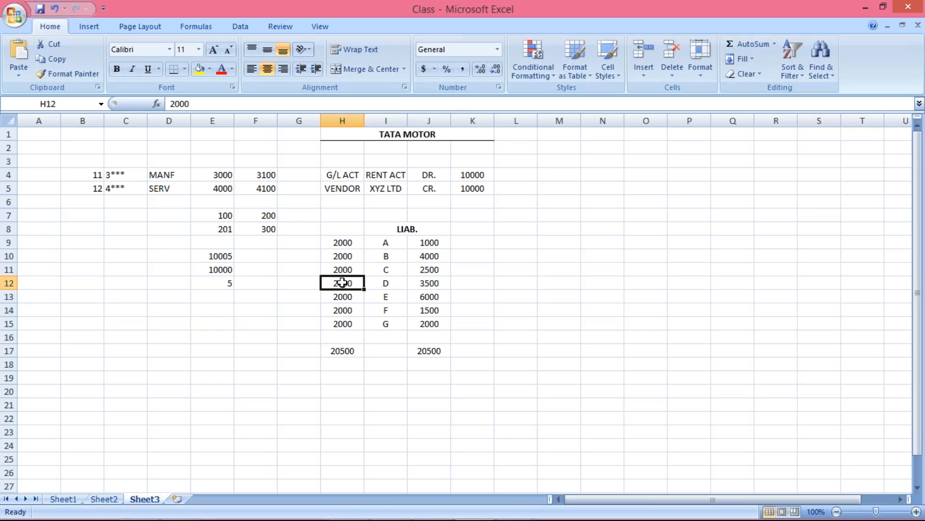
Step: Review how the vendor amounts in J9 to J15 roll up through the shared number into the H17 total
{"action": "left_click", "coordinate": [357, 241]}
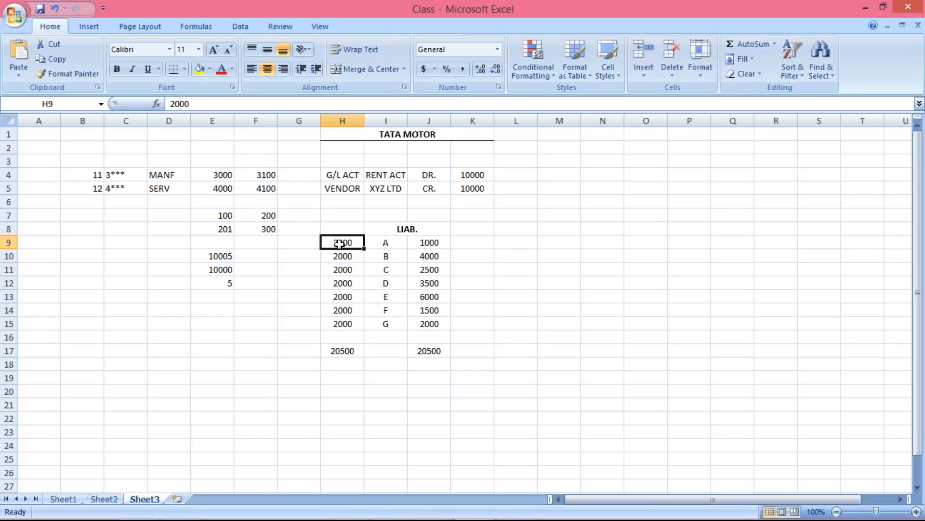
{"action": "left_click", "coordinate": [341, 267]}
{"action": "left_click", "coordinate": [344, 308]}
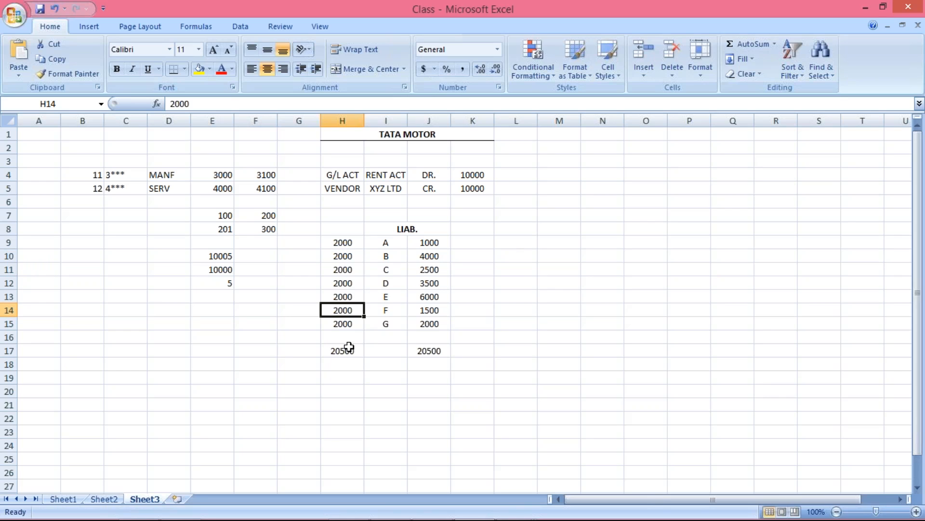
{"action": "left_click_drag", "start_coordinate": [428, 246], "coordinate": [412, 325]}
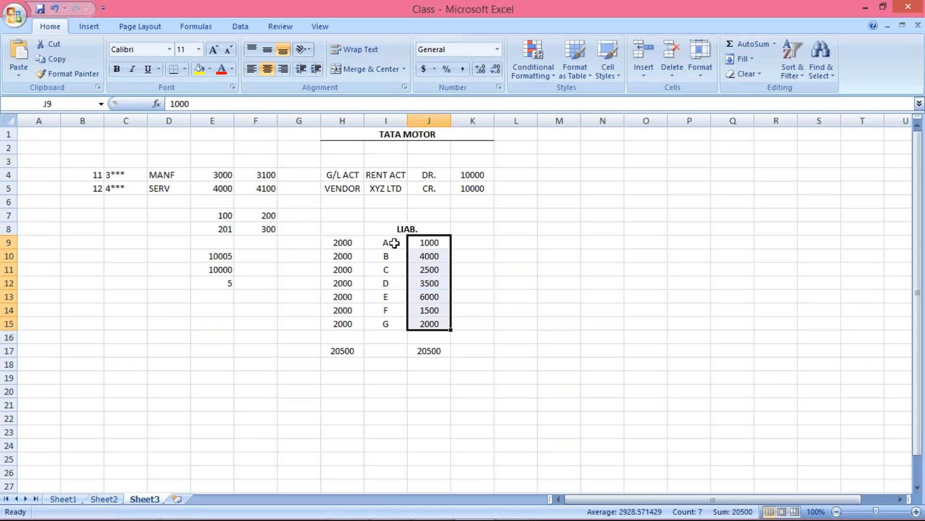
{"action": "left_click", "coordinate": [342, 348]}
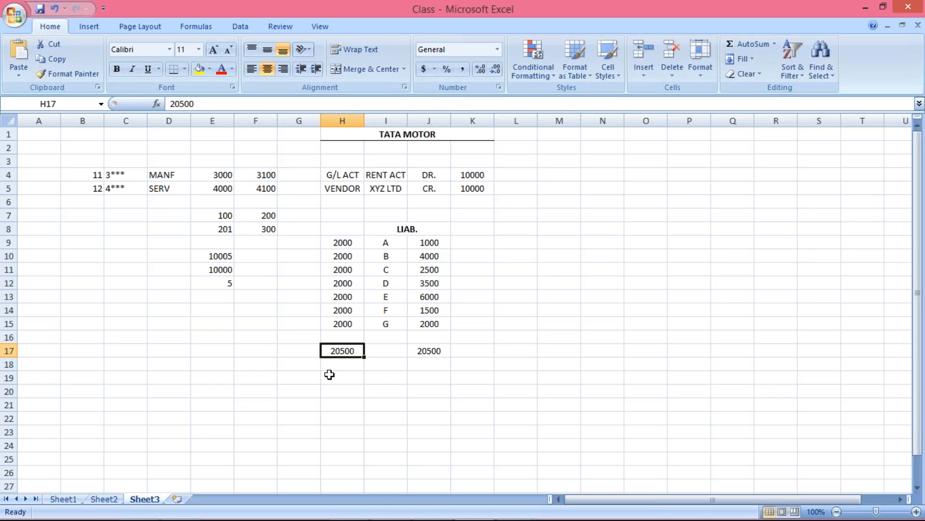
Step: Add the bold heading RECN. in H8 above the shared account numbers
{"action": "left_click", "coordinate": [339, 226]}
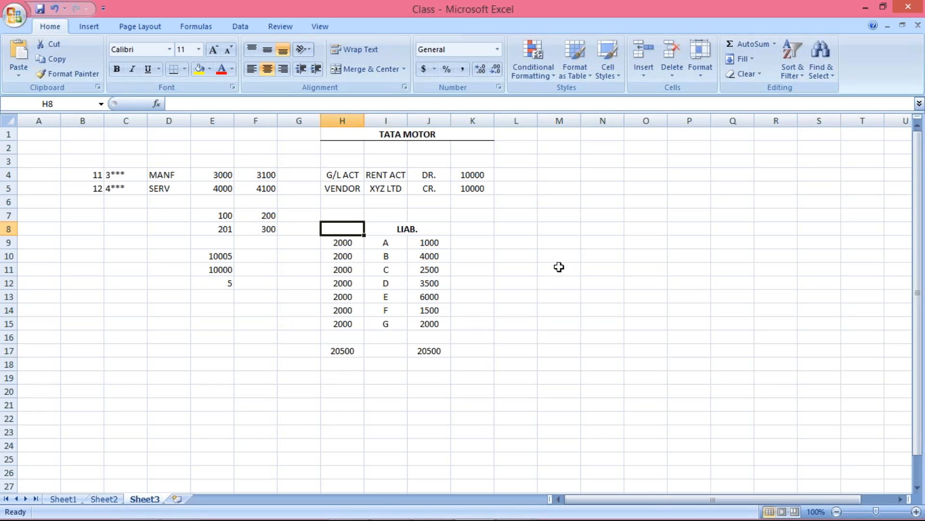
{"action": "type", "text": "RE"}
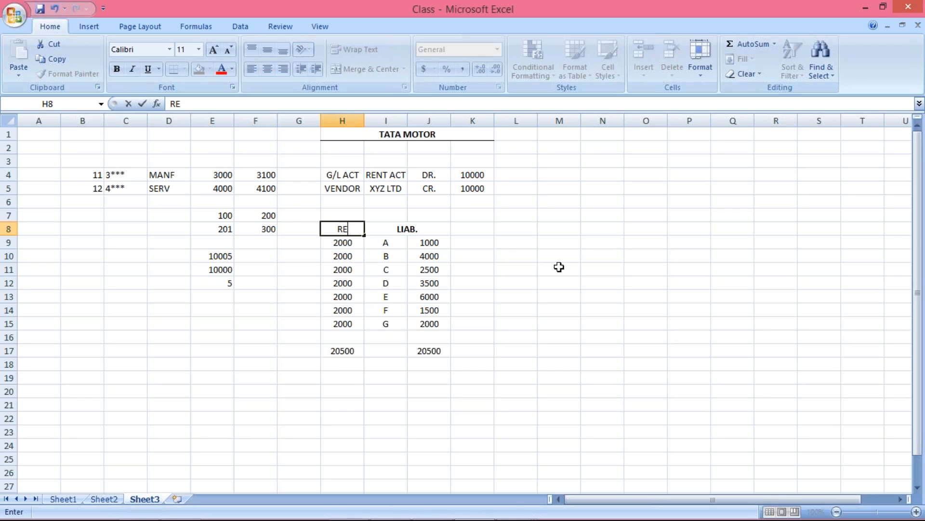
{"action": "type", "text": "CN."}
{"action": "key", "text": "Return"}
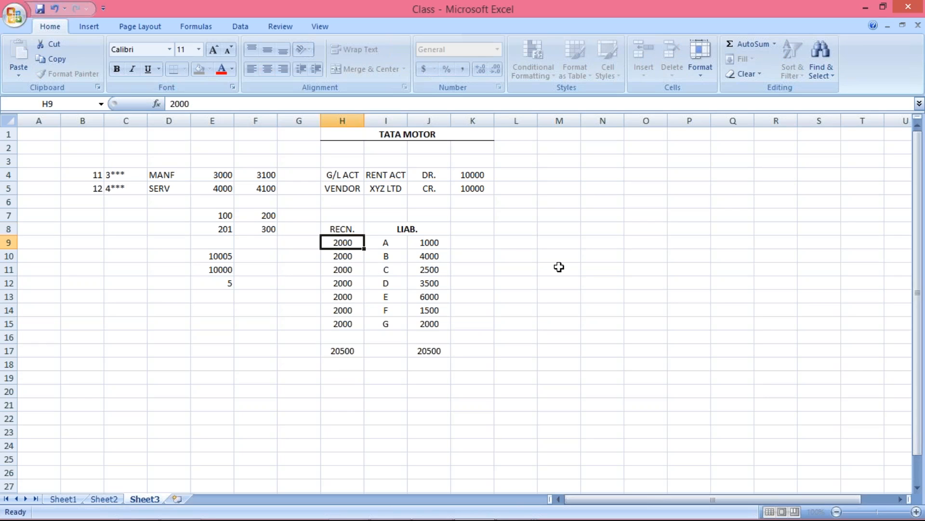
{"action": "left_click", "coordinate": [331, 228]}
{"action": "key", "text": "ctrl+b"}
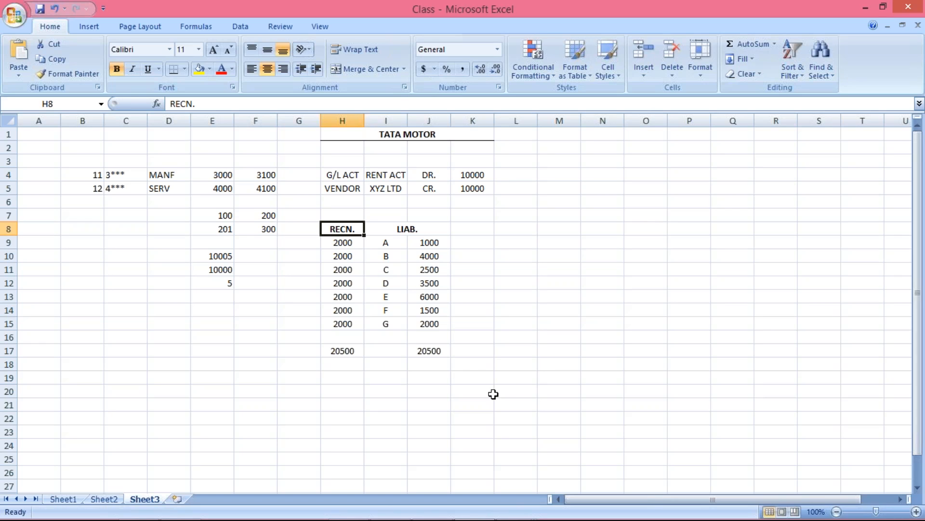
Step: Switch to SAP and bring up a new system logon screen from SAP Logon
{"action": "mouse_move", "coordinate": [448, 519]}
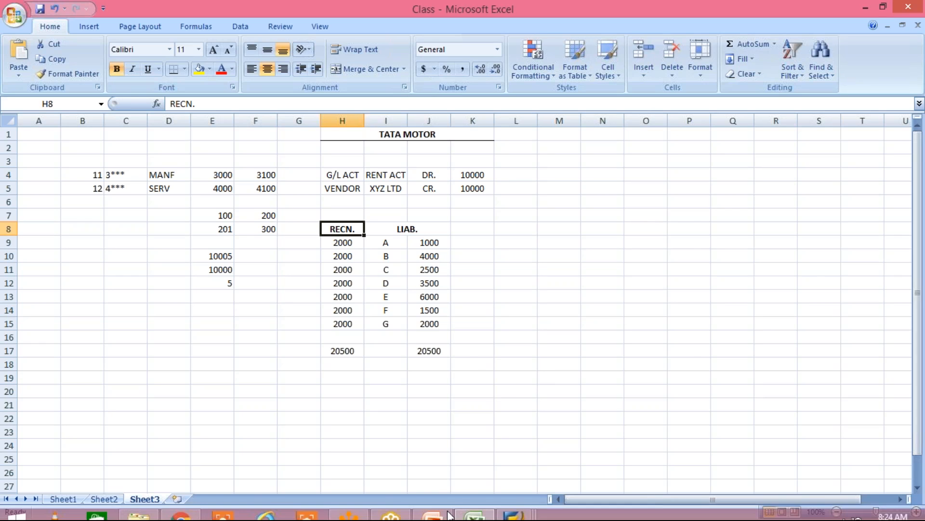
{"action": "left_click", "coordinate": [530, 509]}
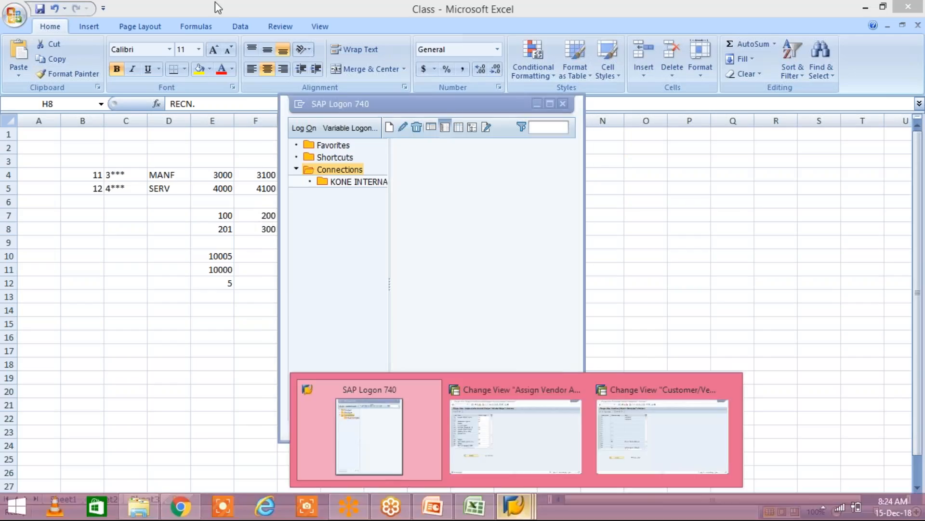
{"action": "left_click", "coordinate": [663, 436]}
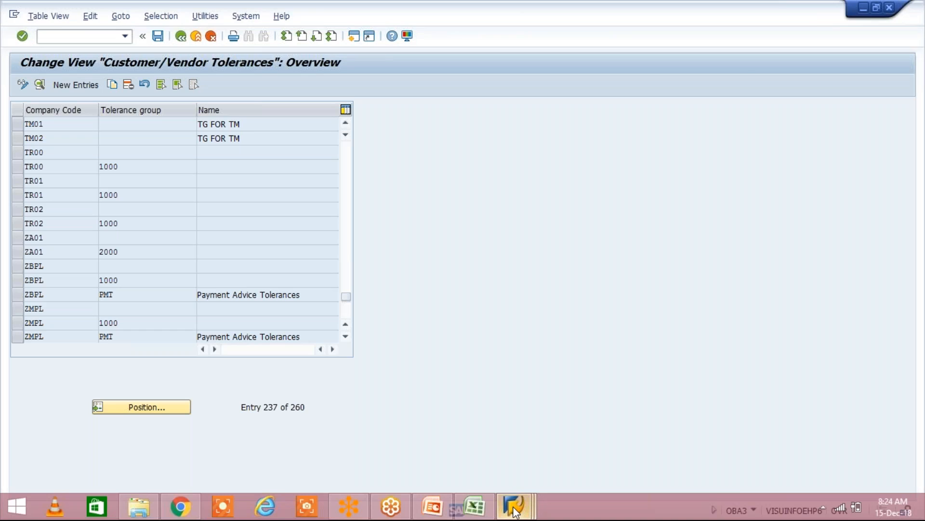
{"action": "mouse_move", "coordinate": [514, 510]}
{"action": "left_click", "coordinate": [382, 434]}
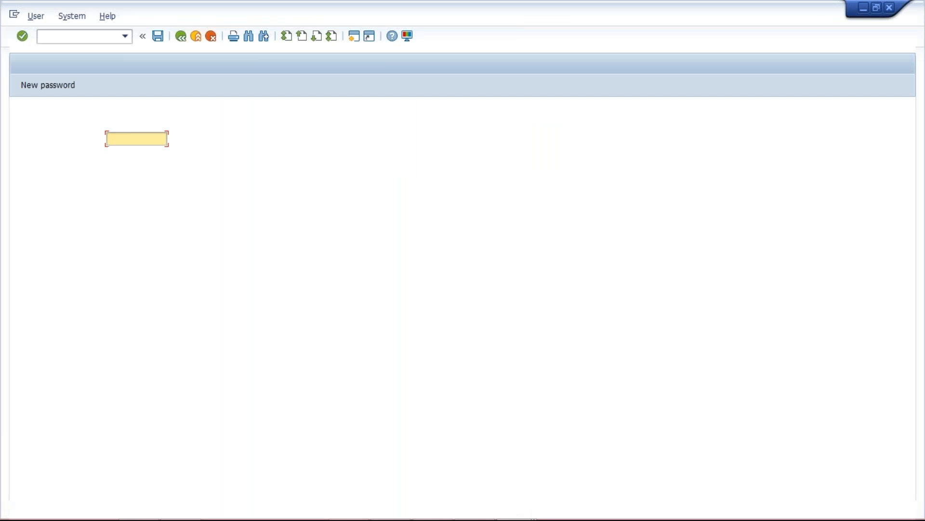
Step: Log on to client 800 with the user name and account password, ending any other logons in the system
{"action": "type", "text": "funuser1"}
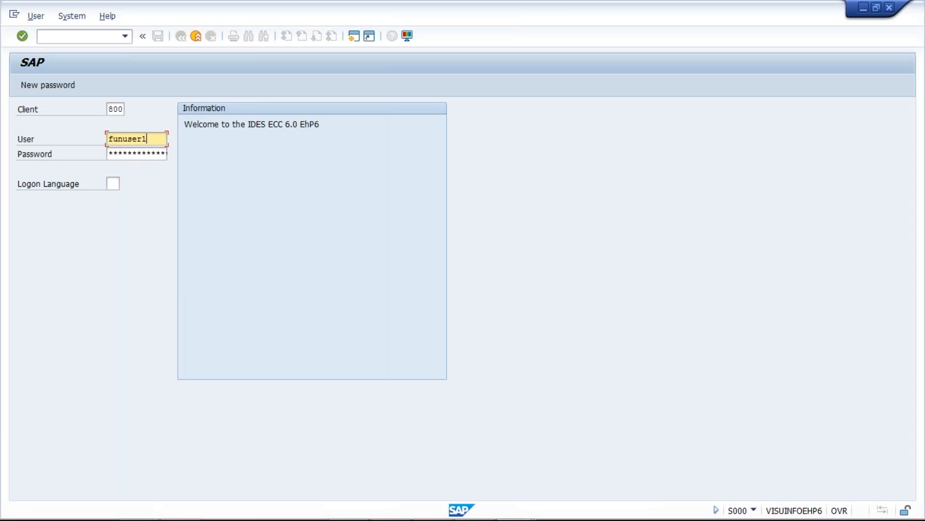
{"action": "key", "text": "Tab"}
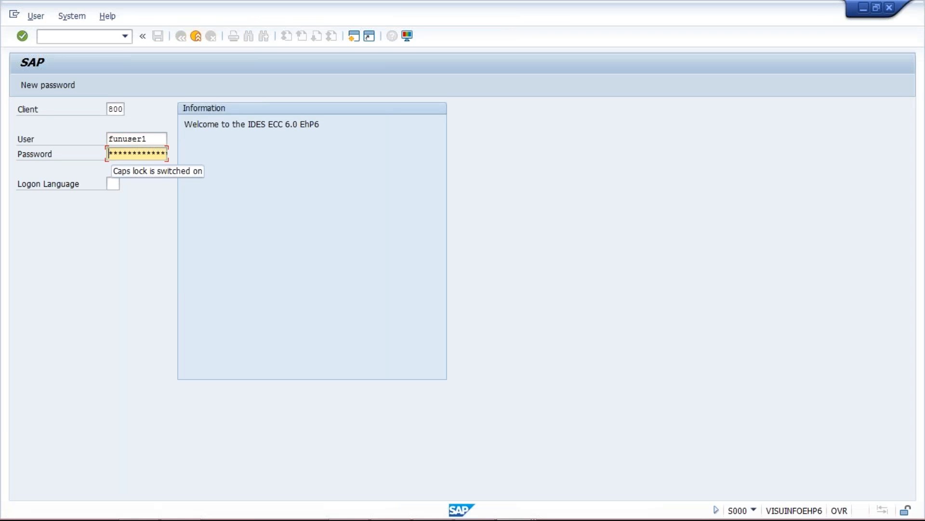
{"action": "type", "text": "******"}
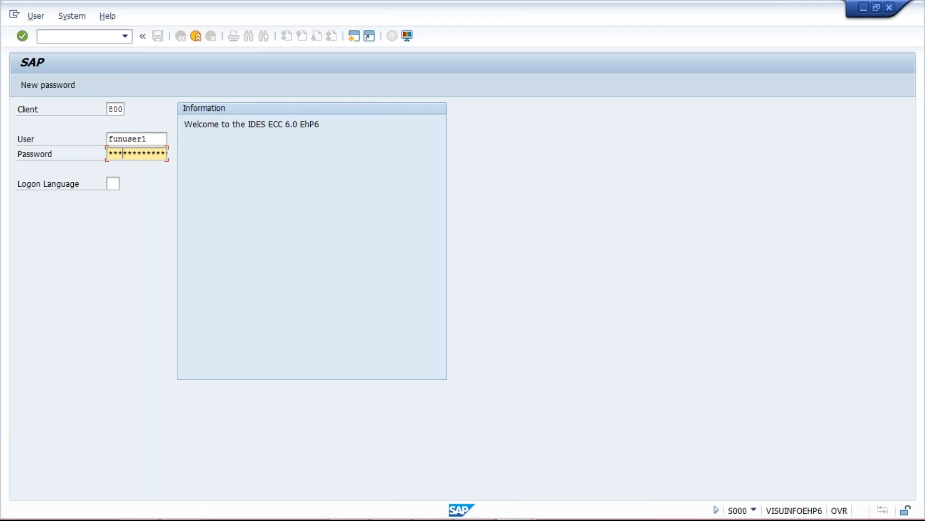
{"action": "key", "text": "Return"}
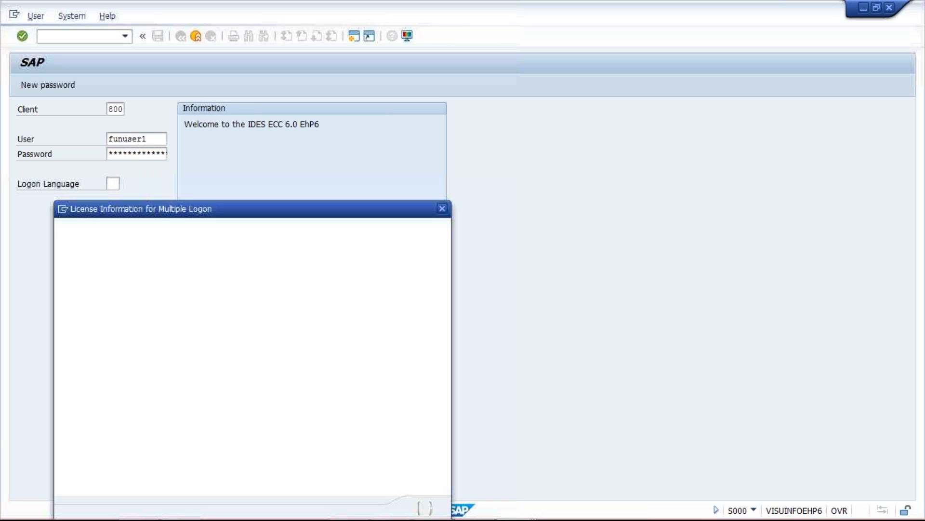
{"action": "left_click", "coordinate": [66, 351]}
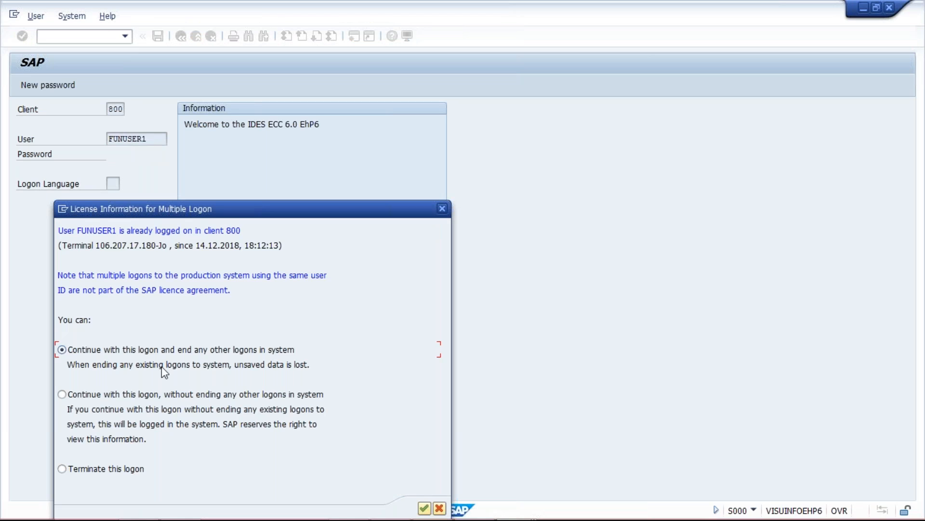
{"action": "key", "text": "Return"}
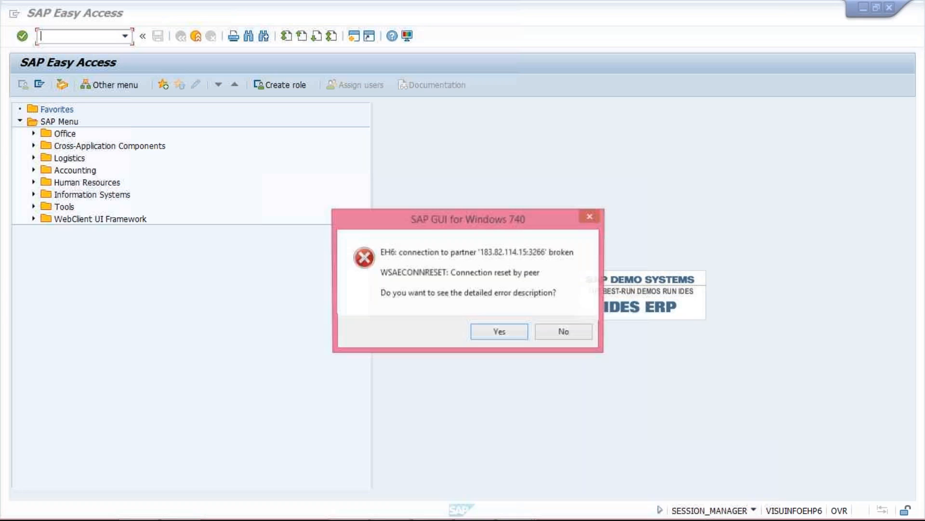
Step: Dismiss the broken-connection error without viewing its details and run transaction FS00 for central G/L account editing
{"action": "left_click", "coordinate": [564, 331]}
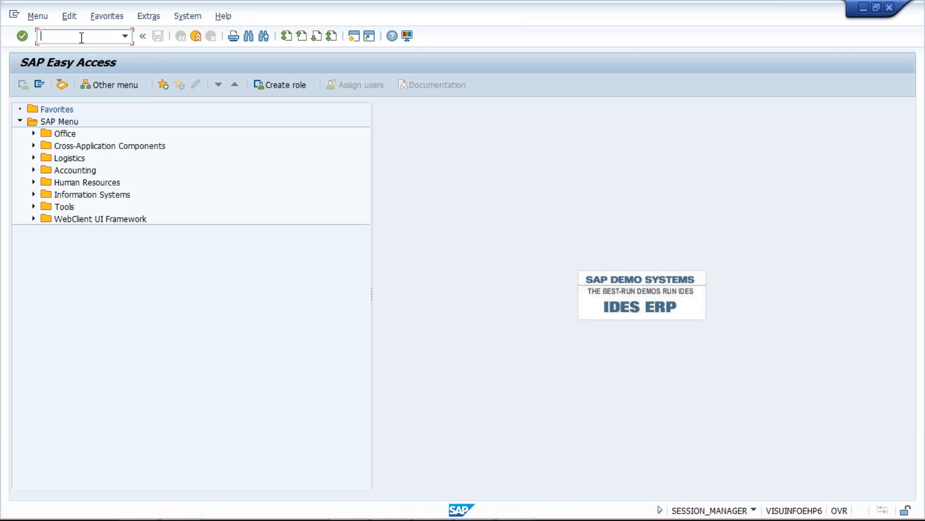
{"action": "type", "text": "f"}
{"action": "key", "text": "BackSpace"}
{"action": "type", "text": "FS00"}
{"action": "key", "text": "Return"}
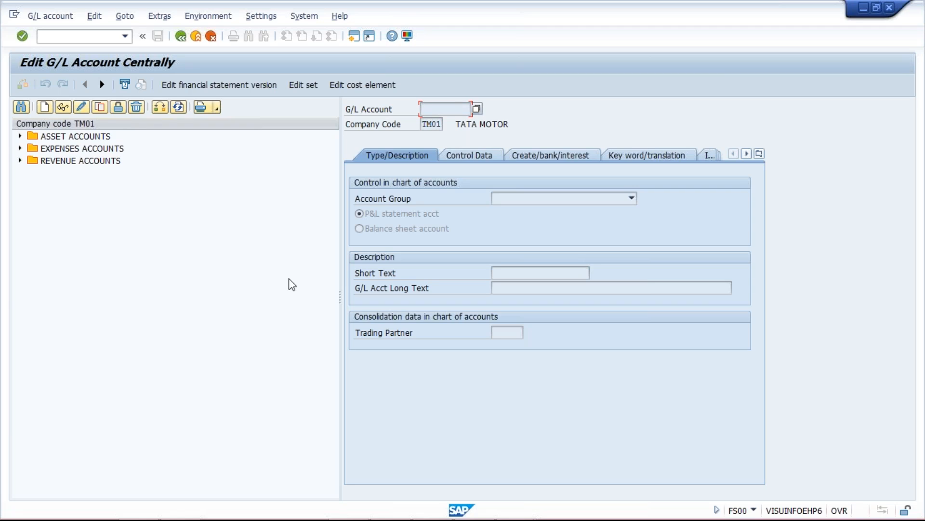
Step: Switch to the Class workbook in Excel and fill vendors A to D in I9 to I12 yellow
{"action": "mouse_move", "coordinate": [422, 510]}
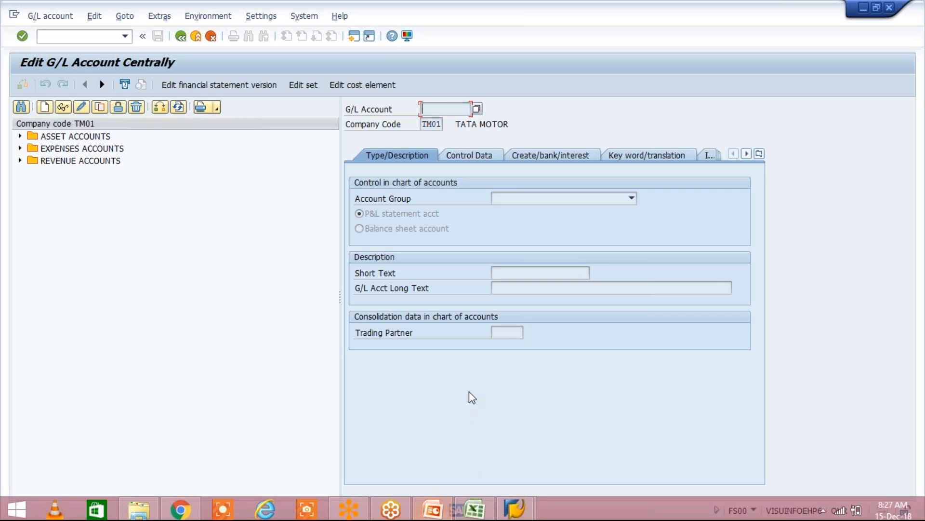
{"action": "left_click", "coordinate": [476, 506]}
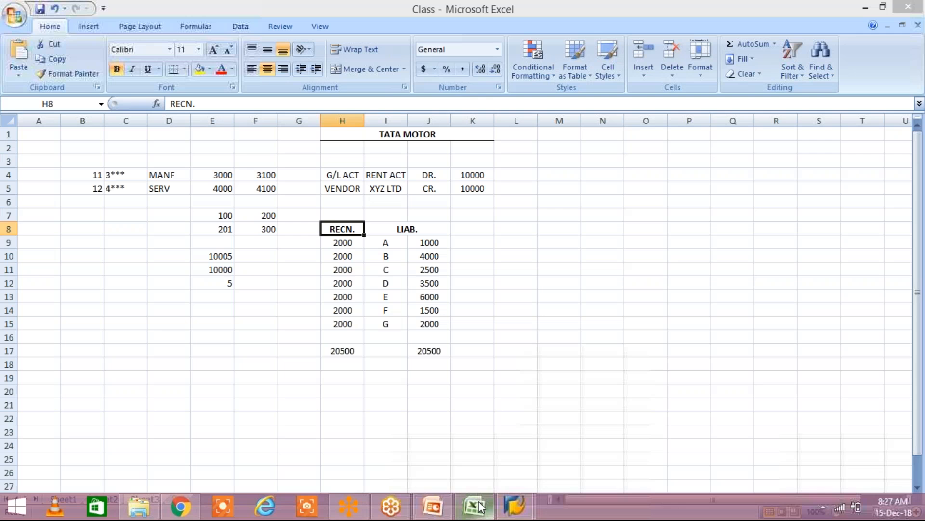
{"action": "left_click", "coordinate": [347, 242]}
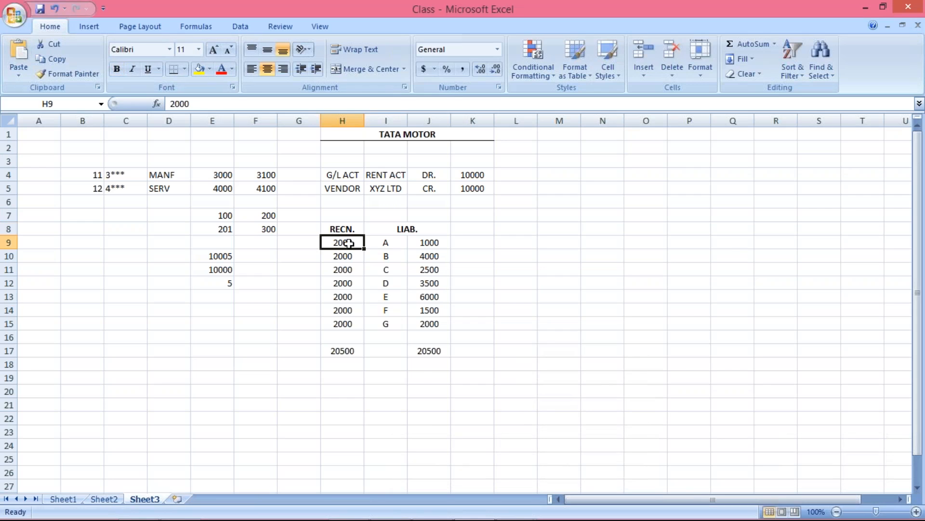
{"action": "left_click_drag", "start_coordinate": [348, 242], "coordinate": [347, 324]}
{"action": "left_click_drag", "start_coordinate": [395, 246], "coordinate": [399, 280]}
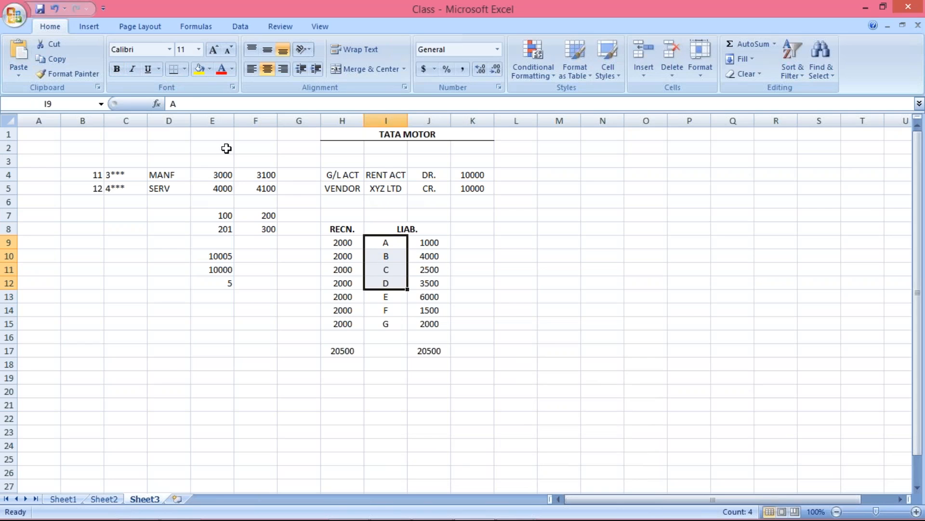
{"action": "left_click", "coordinate": [199, 68]}
{"action": "left_click", "coordinate": [549, 299]}
Step: Fill vendors E to G in I13 to I15 blue
{"action": "left_click_drag", "start_coordinate": [377, 302], "coordinate": [384, 324]}
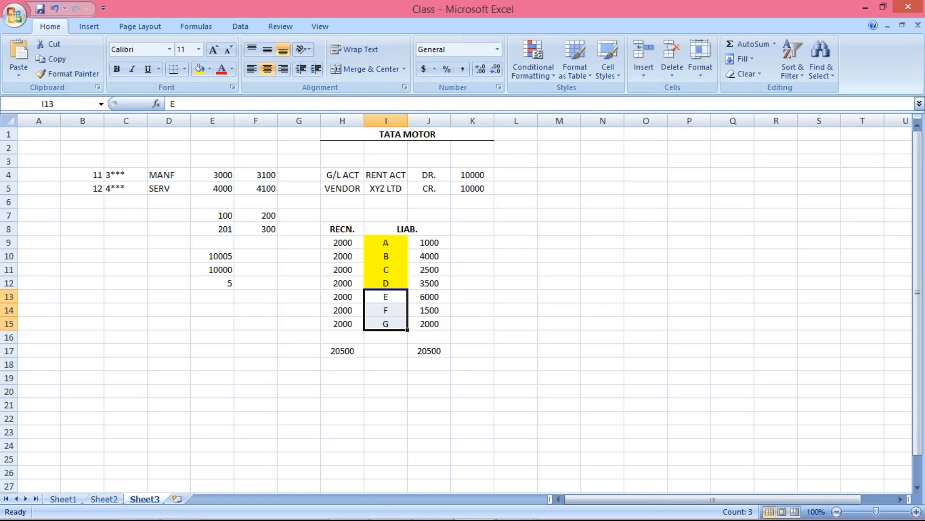
{"action": "left_click", "coordinate": [211, 69]}
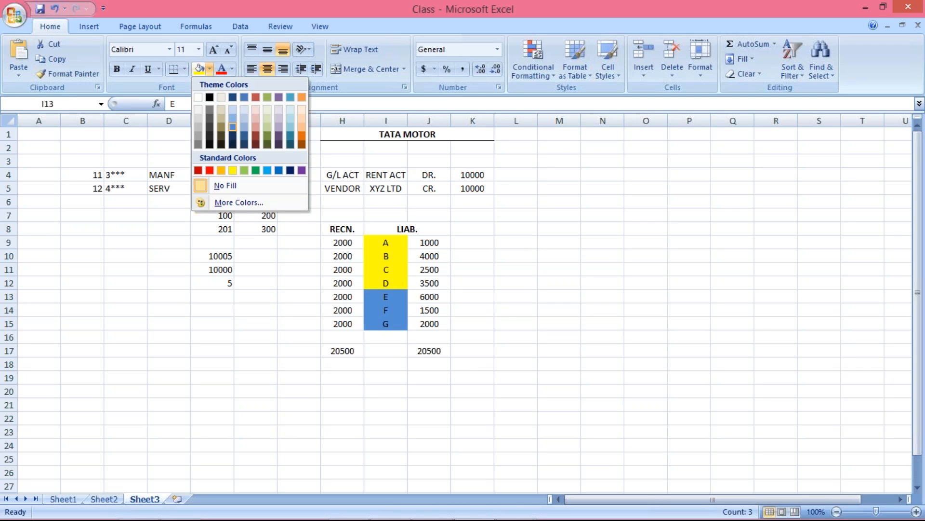
{"action": "left_click", "coordinate": [233, 127]}
{"action": "left_click", "coordinate": [560, 256]}
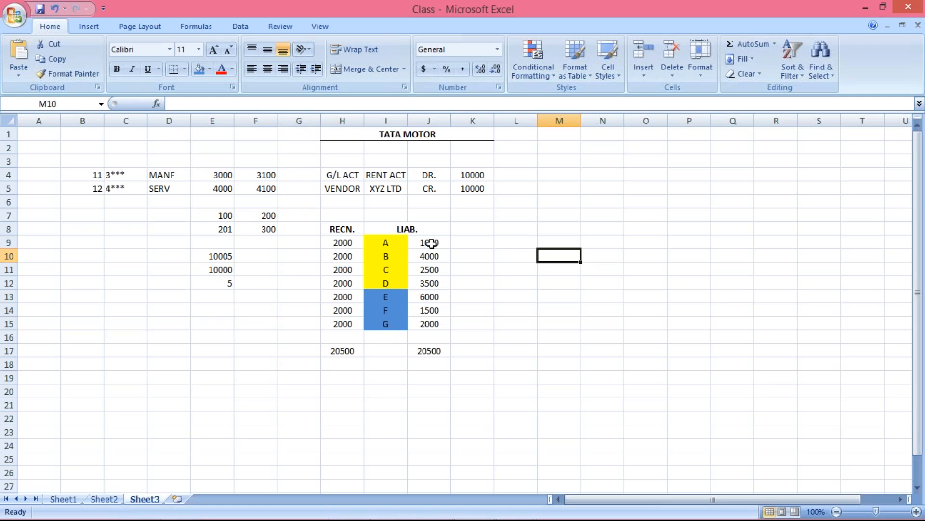
Step: Compare the liability amounts of the yellow and blue vendor groups and the reconciliation numbers of the yellow group
{"action": "left_click_drag", "start_coordinate": [433, 242], "coordinate": [434, 282]}
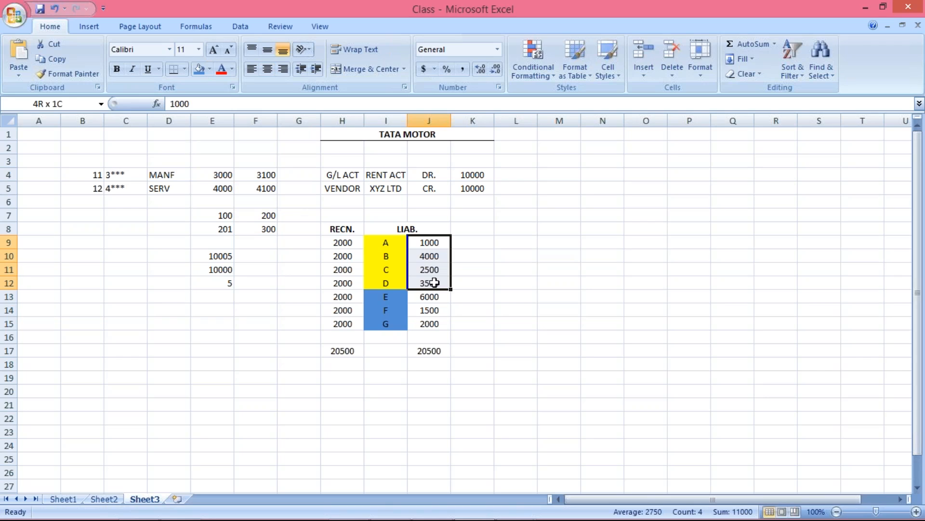
{"action": "left_click_drag", "start_coordinate": [434, 283], "coordinate": [434, 284]}
{"action": "left_click", "coordinate": [473, 240]}
{"action": "left_click_drag", "start_coordinate": [427, 242], "coordinate": [437, 321]}
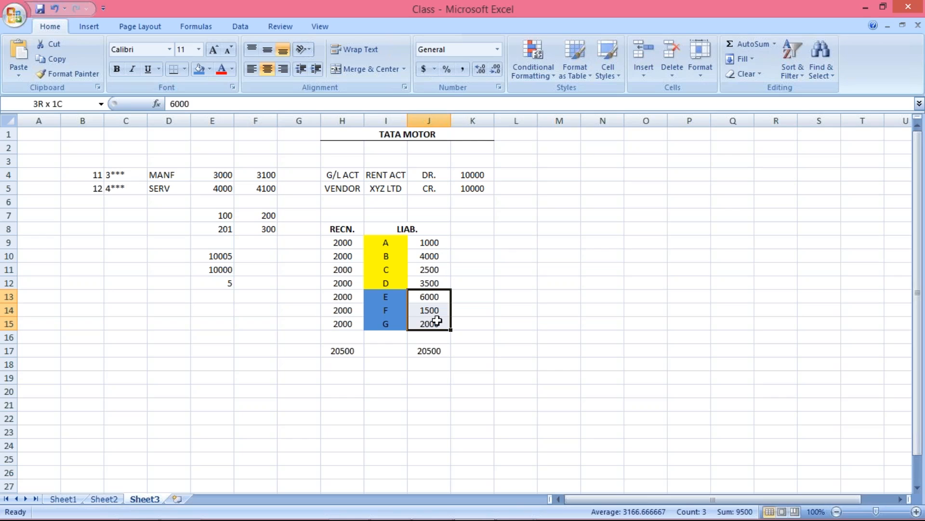
{"action": "left_click_drag", "start_coordinate": [436, 321], "coordinate": [434, 321]}
{"action": "left_click", "coordinate": [349, 243]}
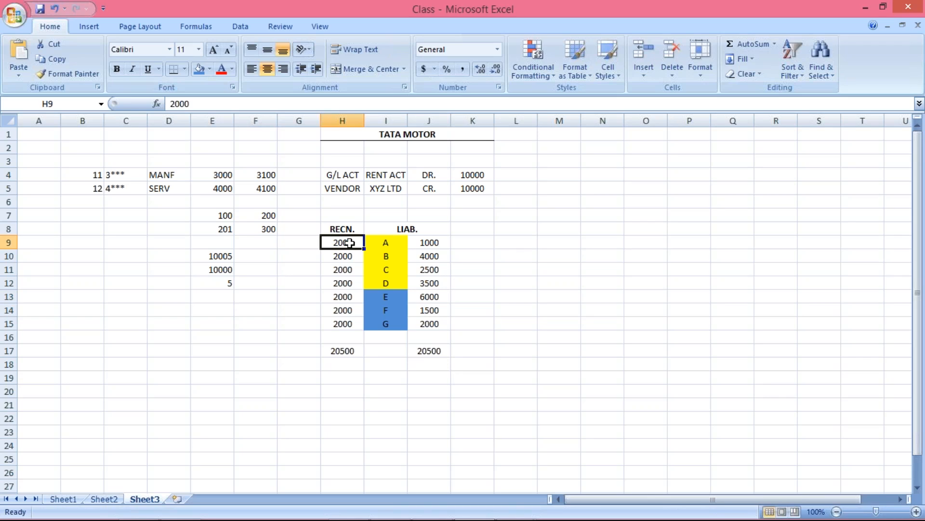
{"action": "left_click_drag", "start_coordinate": [351, 241], "coordinate": [353, 282]}
Step: Set the reconciliation account of vendors E to G in H13 to H15 to 2001
{"action": "left_click", "coordinate": [350, 296]}
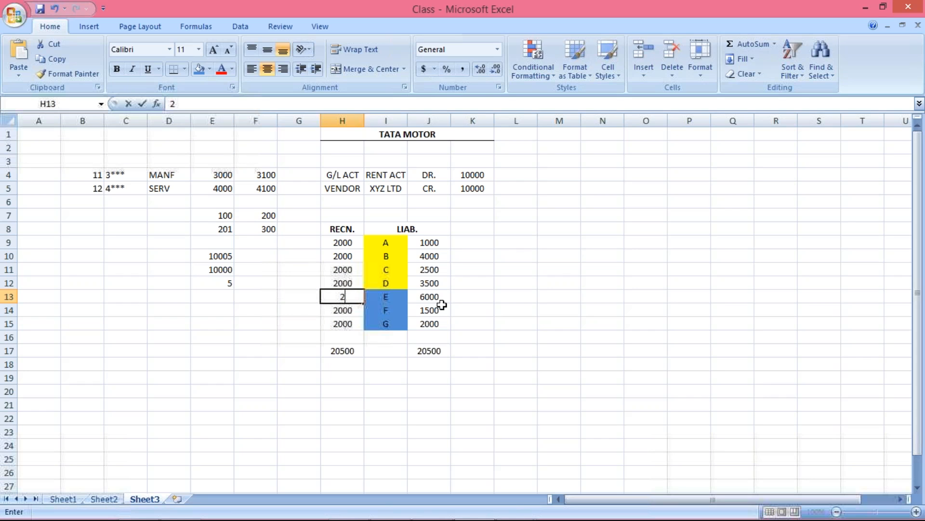
{"action": "type", "text": "001"}
{"action": "key", "text": "Return"}
{"action": "key", "text": "Up"}
{"action": "left_click_drag", "start_coordinate": [340, 334], "coordinate": [347, 324]}
{"action": "key", "text": "ctrl+d"}
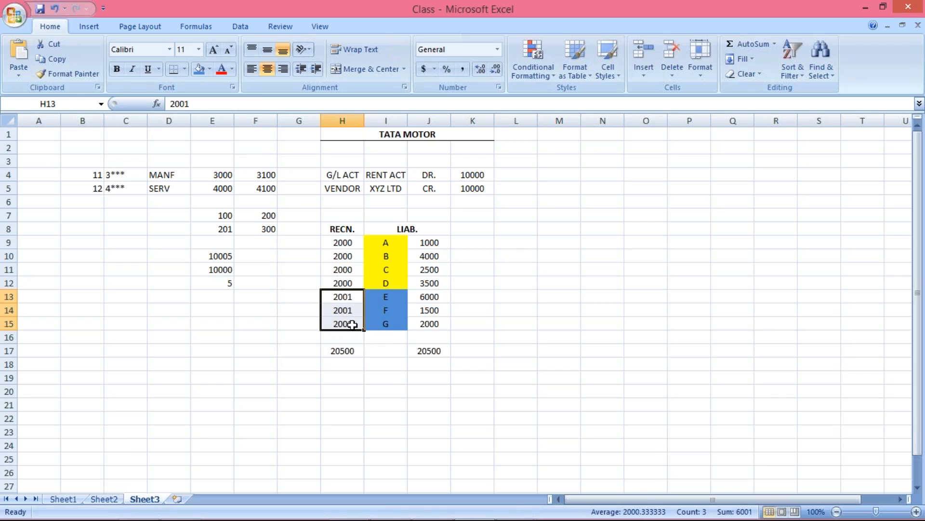
{"action": "left_click", "coordinate": [388, 376]}
Step: Clear the totals in H17 and J17
{"action": "left_click", "coordinate": [342, 349]}
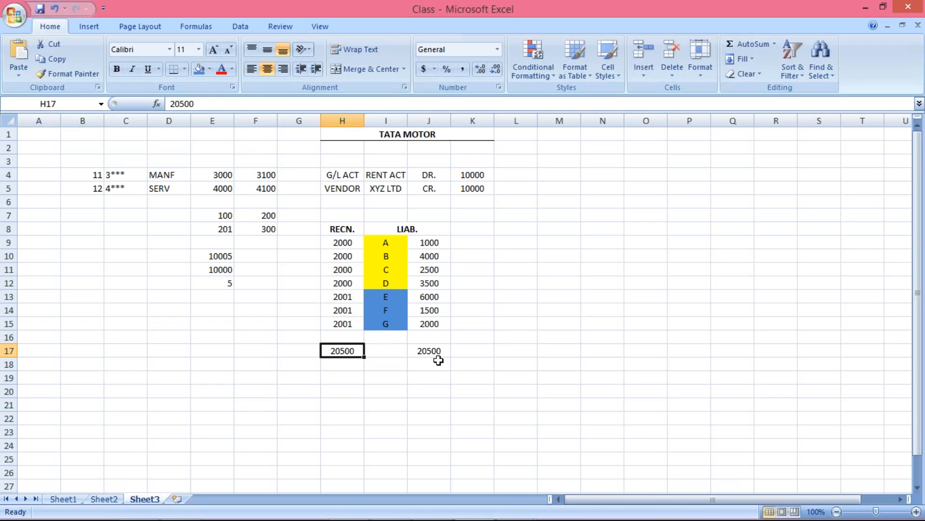
{"action": "left_click", "coordinate": [435, 357], "text": "shift"}
{"action": "key", "text": "Delete"}
{"action": "left_click", "coordinate": [384, 403]}
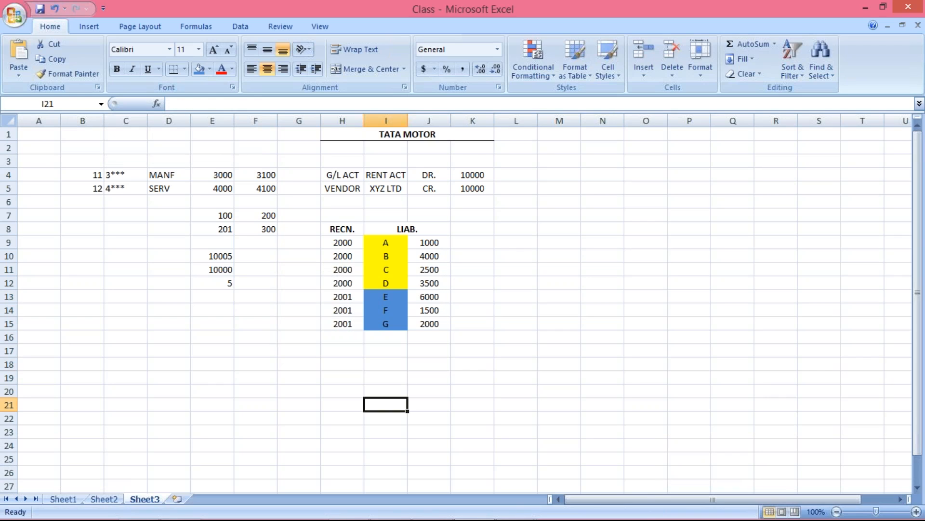
Step: Review which vendor amounts in column J belong to reconciliation account 2000 and which to 2001
{"action": "left_click", "coordinate": [342, 244]}
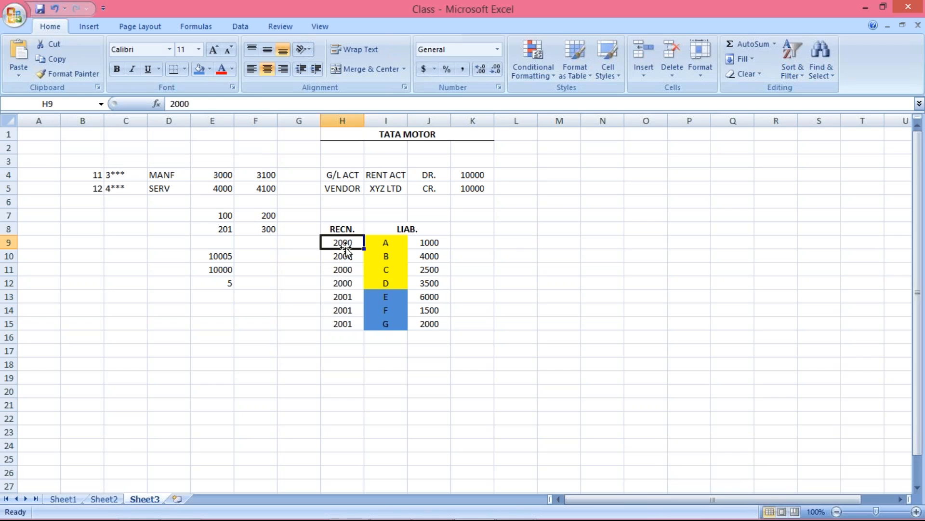
{"action": "left_click_drag", "start_coordinate": [434, 244], "coordinate": [436, 282]}
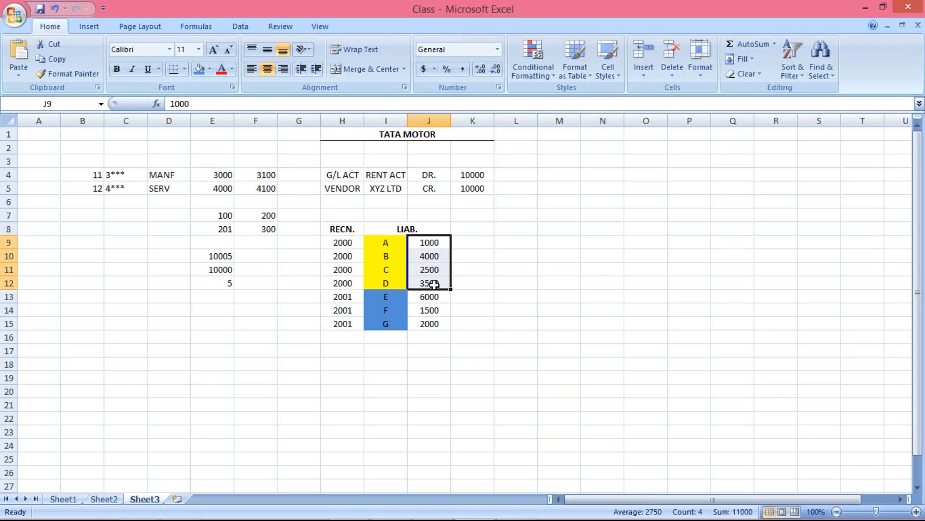
{"action": "left_click", "coordinate": [343, 298]}
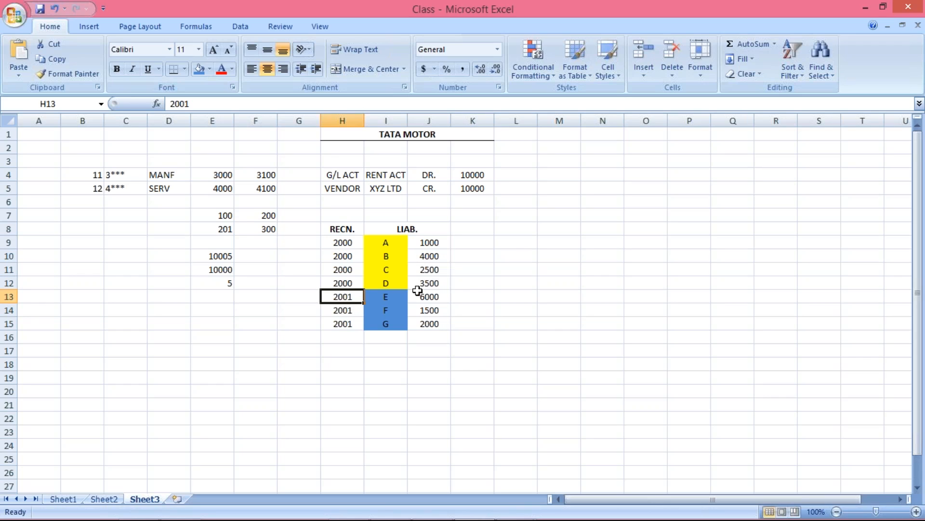
{"action": "left_click_drag", "start_coordinate": [429, 301], "coordinate": [429, 326]}
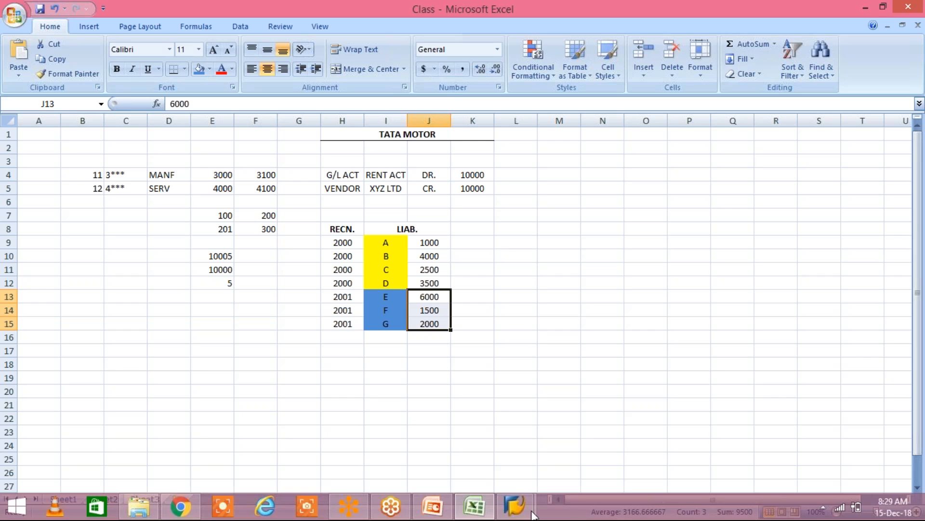
{"action": "left_click", "coordinate": [294, 243]}
{"action": "left_click_drag", "start_coordinate": [337, 241], "coordinate": [337, 319]}
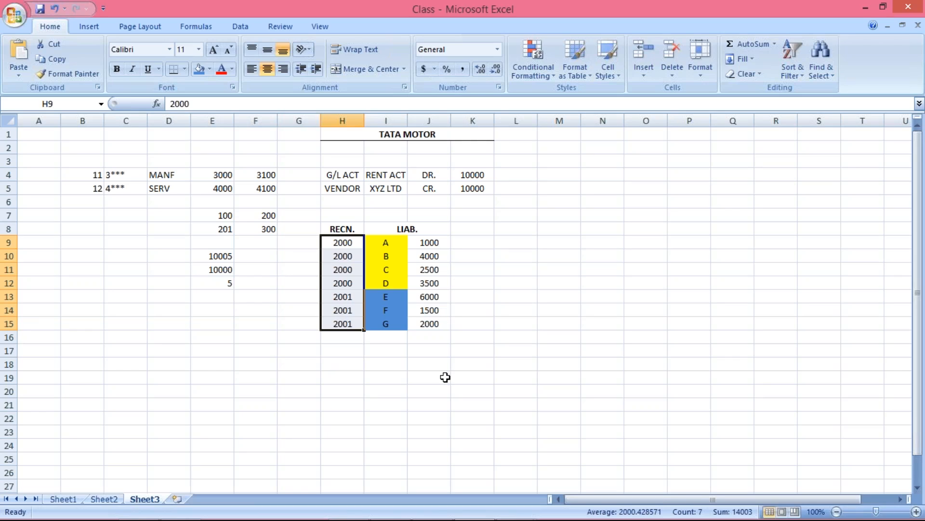
Step: Switch to the SAP Edit G/L Account Centrally window and check the account group folders of company code TM01
{"action": "mouse_move", "coordinate": [535, 512]}
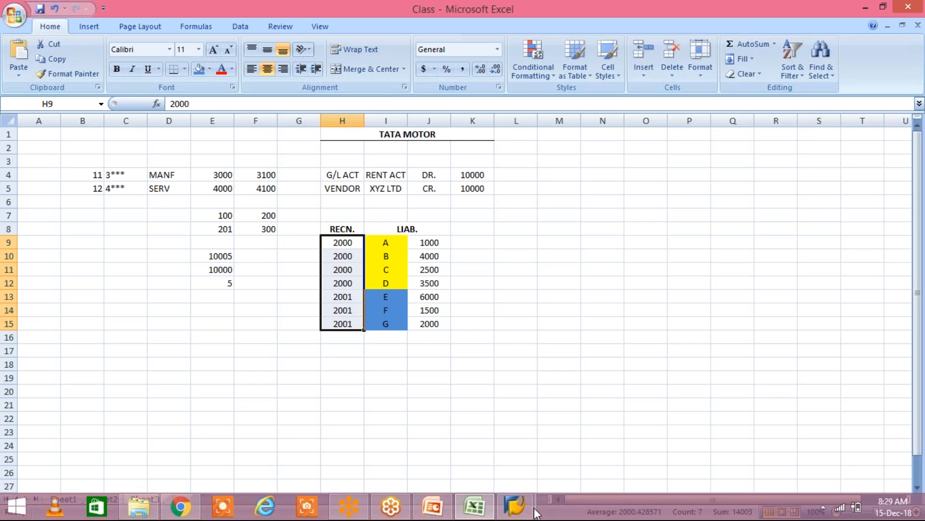
{"action": "left_click", "coordinate": [531, 504]}
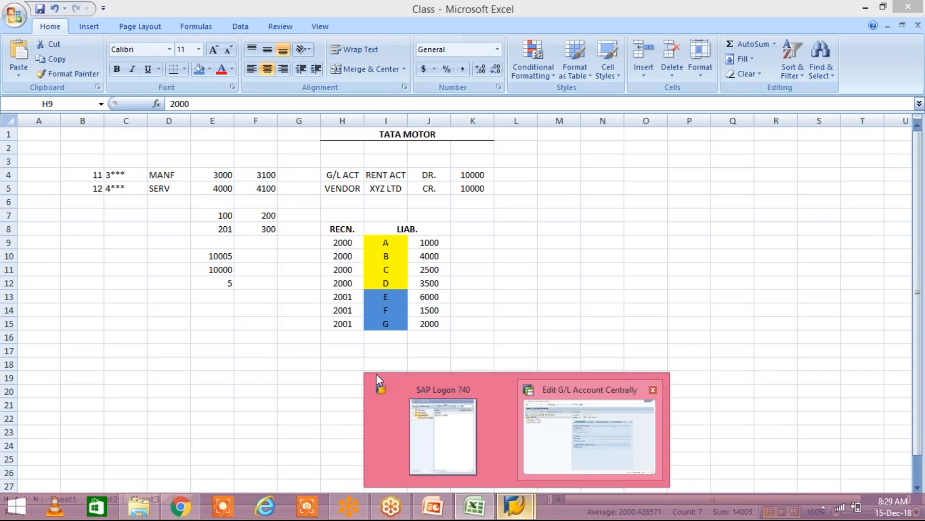
{"action": "left_click", "coordinate": [590, 436]}
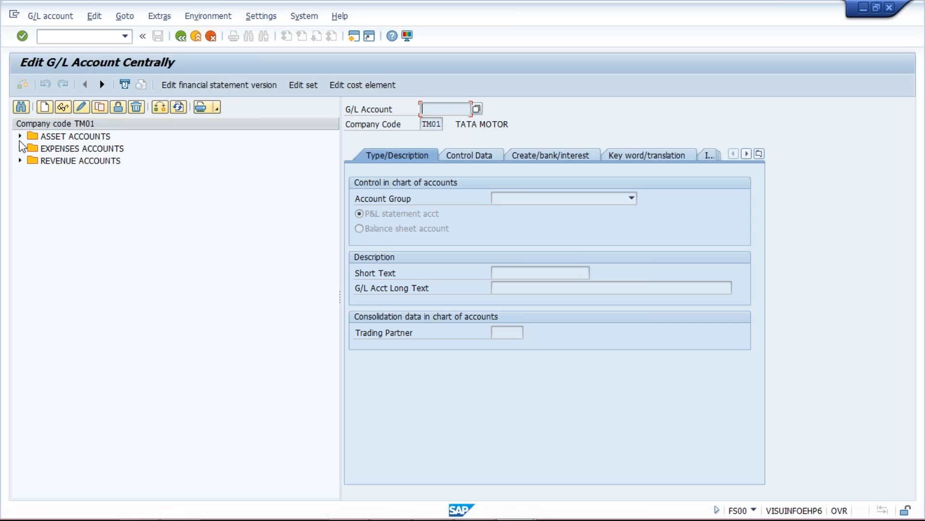
{"action": "left_click", "coordinate": [59, 138]}
{"action": "left_click", "coordinate": [77, 149]}
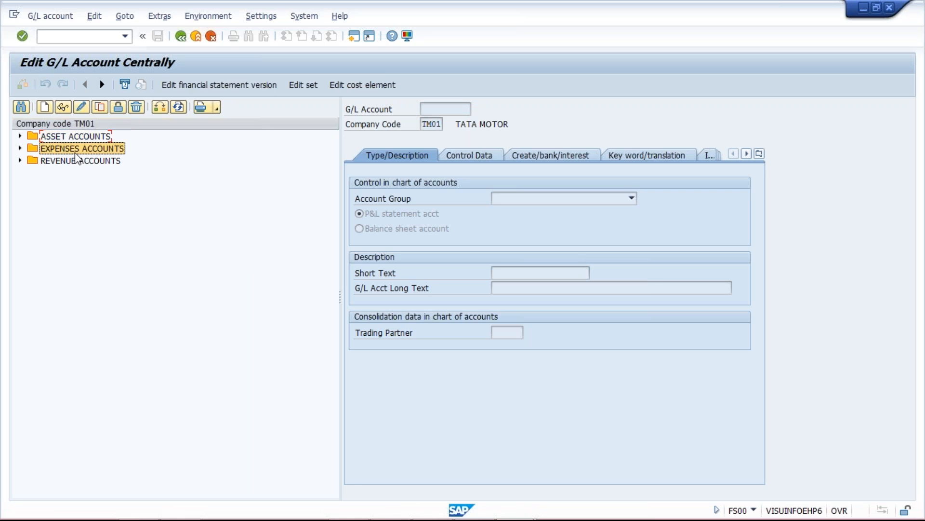
{"action": "left_click", "coordinate": [76, 161]}
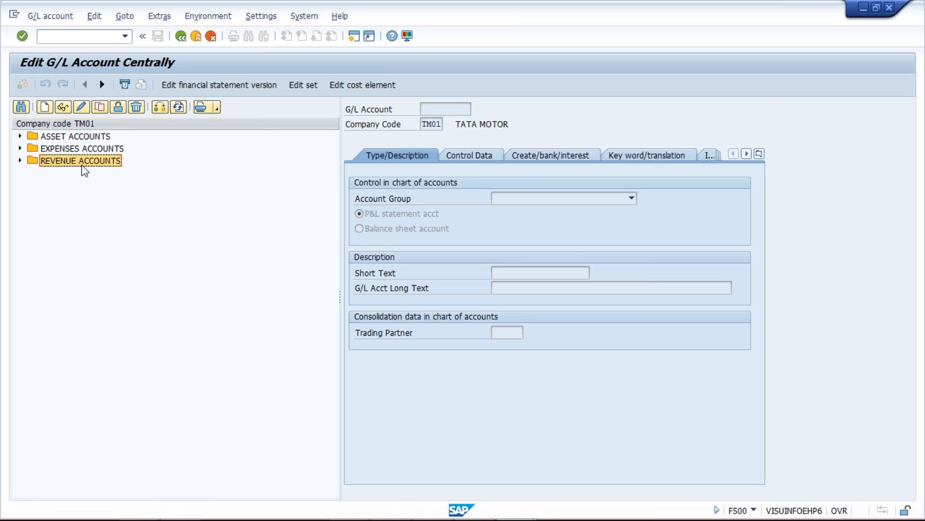
{"action": "left_click", "coordinate": [44, 108]}
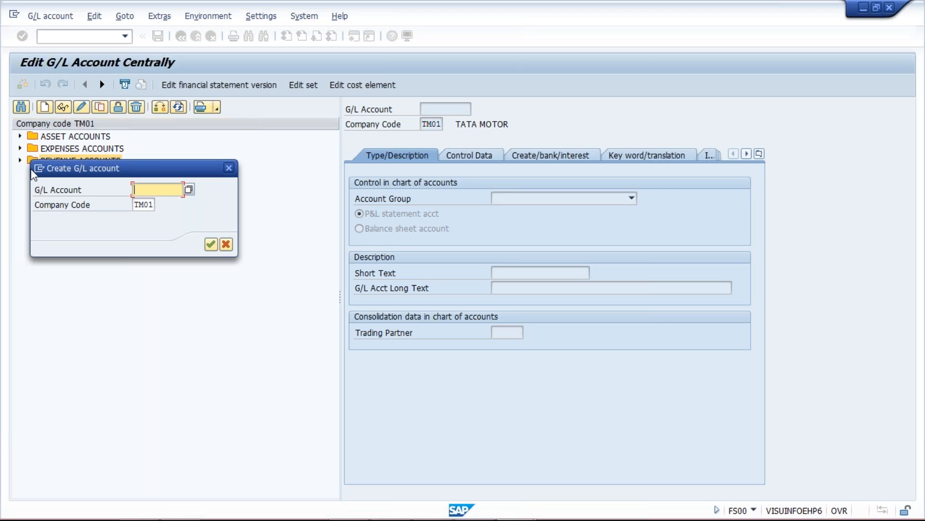
{"action": "left_click", "coordinate": [39, 168]}
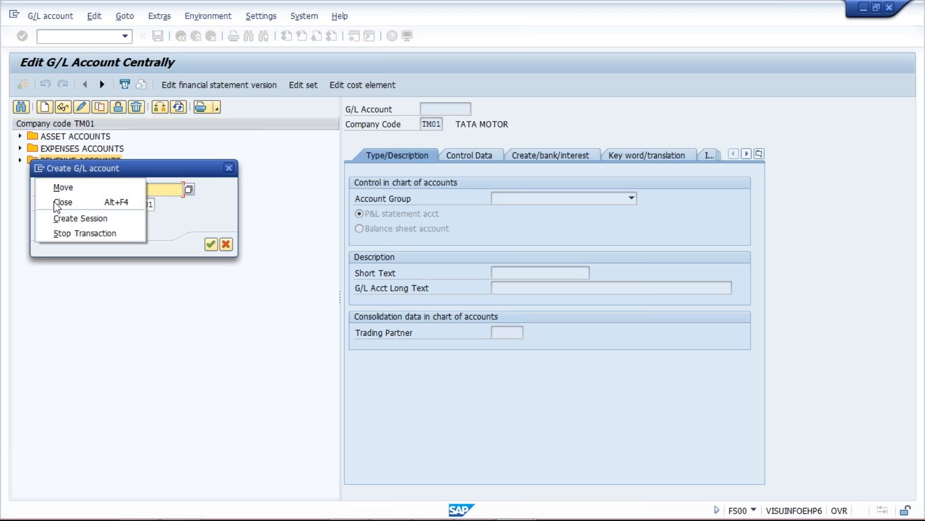
{"action": "key", "text": "Escape"}
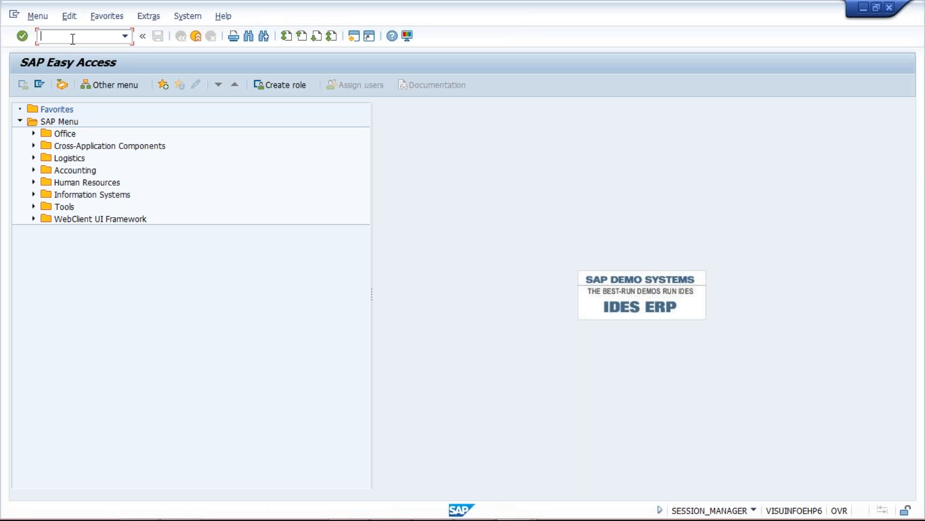
Step: Run transaction OBD4 for the G/L account groups and position the list at chart of accounts TM01
{"action": "type", "text": "OBD4"}
{"action": "key", "text": "Return"}
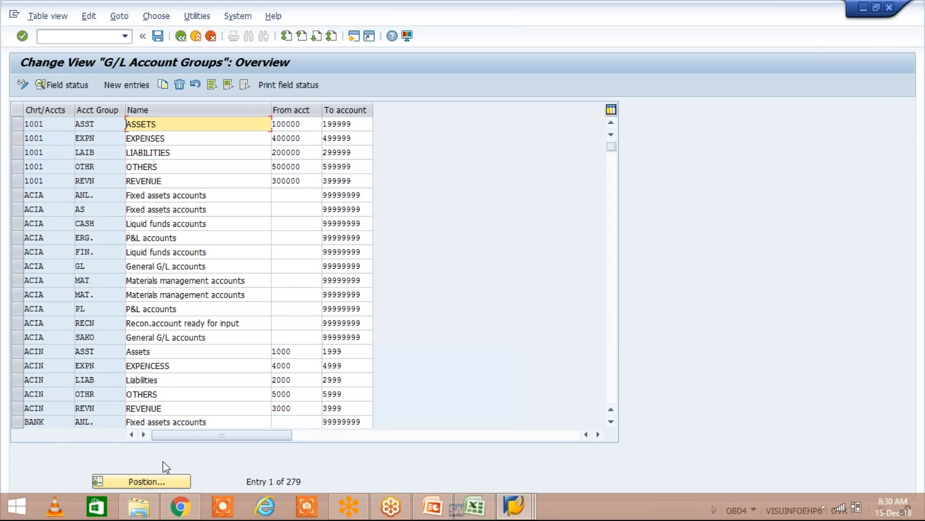
{"action": "left_click", "coordinate": [147, 479]}
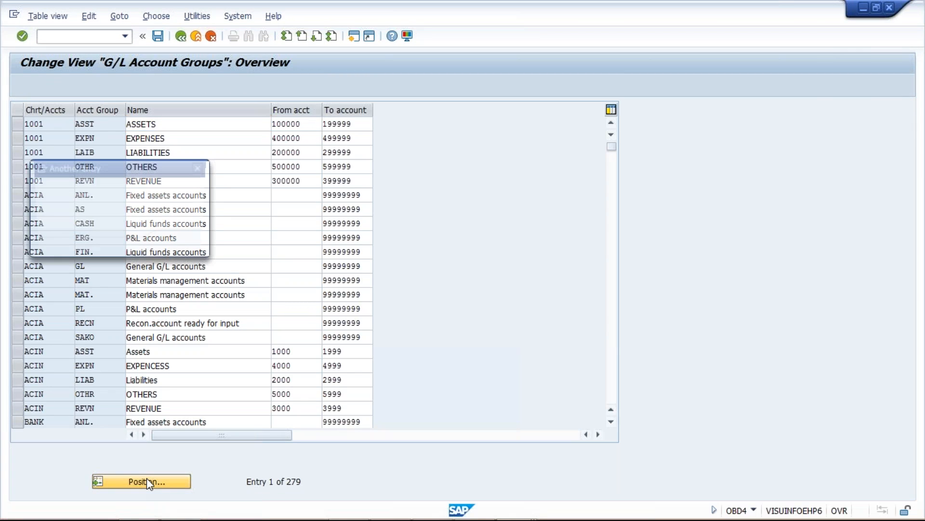
{"action": "type", "text": "TM01"}
{"action": "key", "text": "Return"}
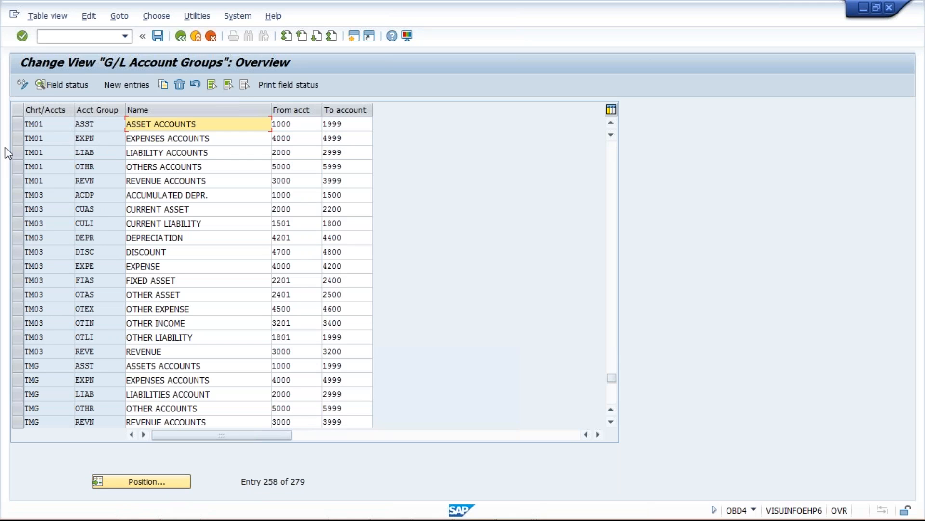
Step: Examine the five TM01 account groups, especially the account number range of the LIABILITY ACCOUNTS group
{"action": "left_click_drag", "start_coordinate": [16, 126], "coordinate": [19, 154]}
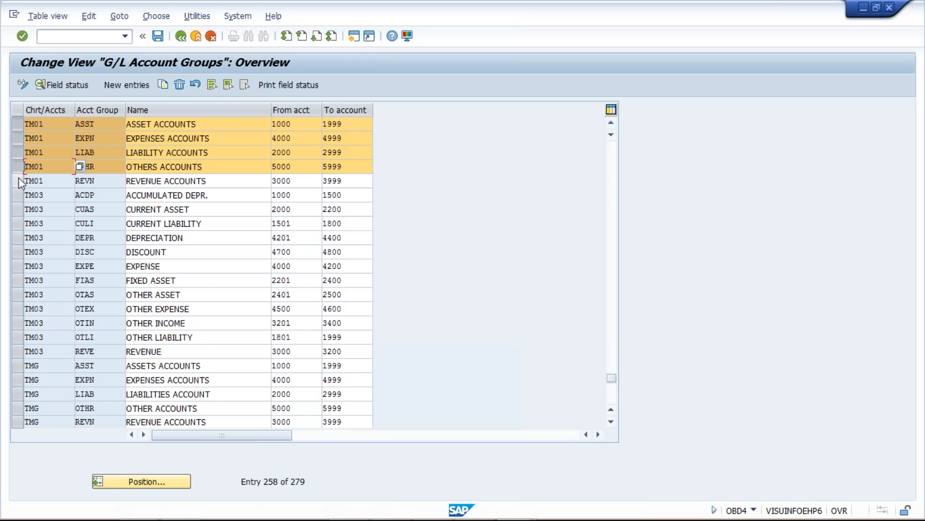
{"action": "left_click", "coordinate": [18, 181]}
{"action": "left_click", "coordinate": [19, 152]}
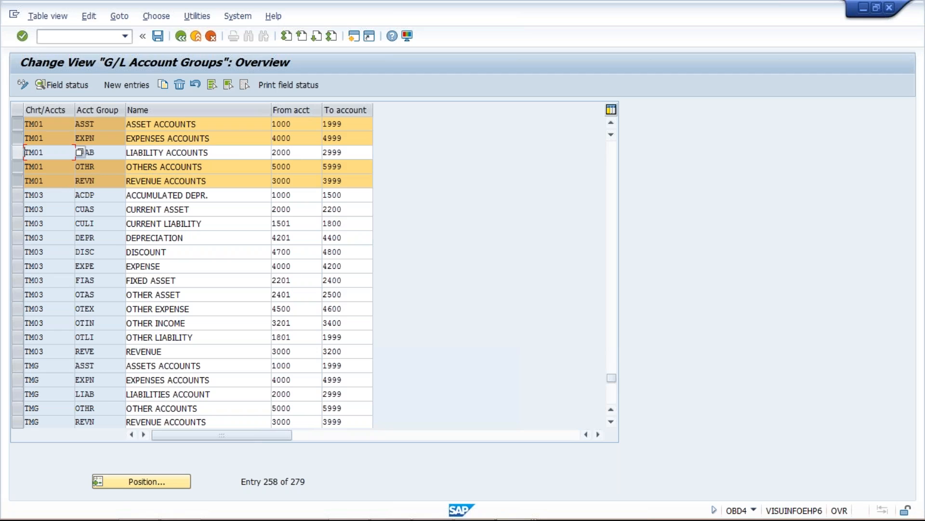
{"action": "left_click", "coordinate": [345, 153]}
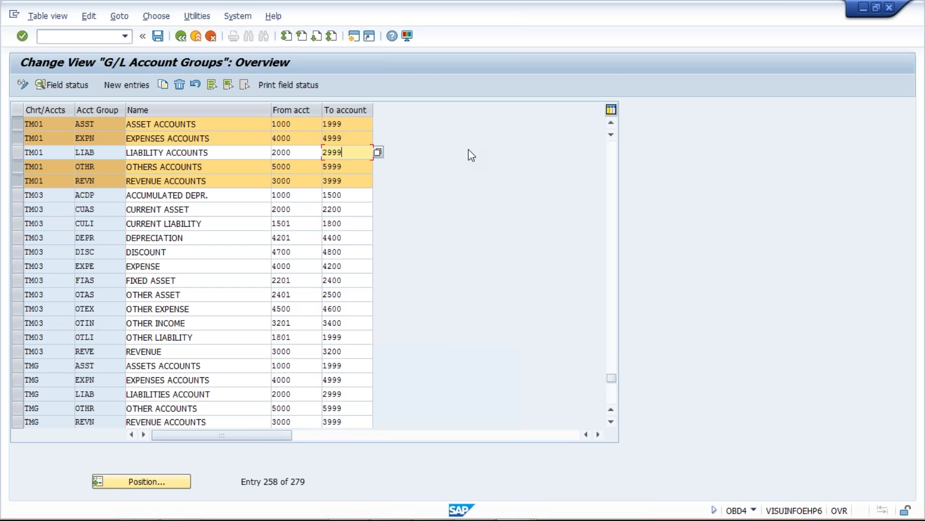
Step: Switch to the Edit G/L Account Centrally window and create account 2000 for TM01 as a balance sheet account in group LIABILITY ACCOUNTS
{"action": "key", "text": "alt+Tab"}
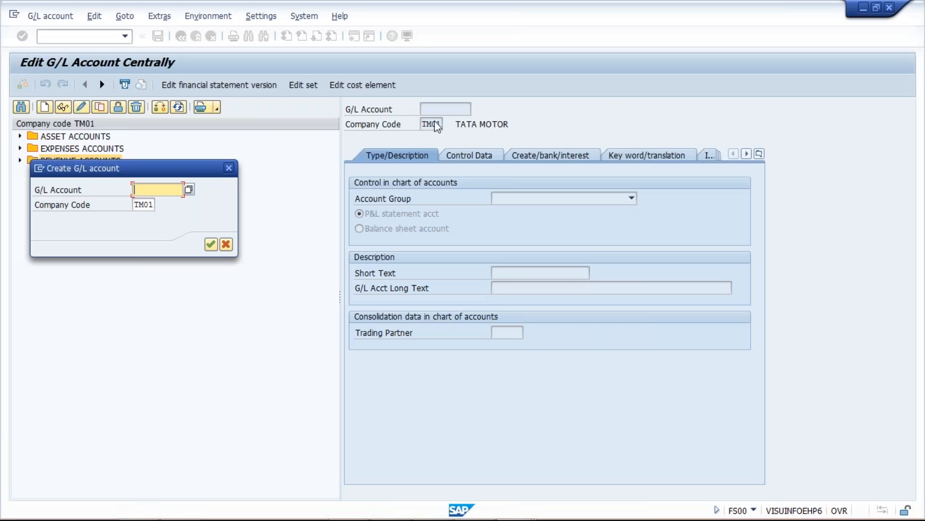
{"action": "type", "text": "2000"}
{"action": "key", "text": "Return"}
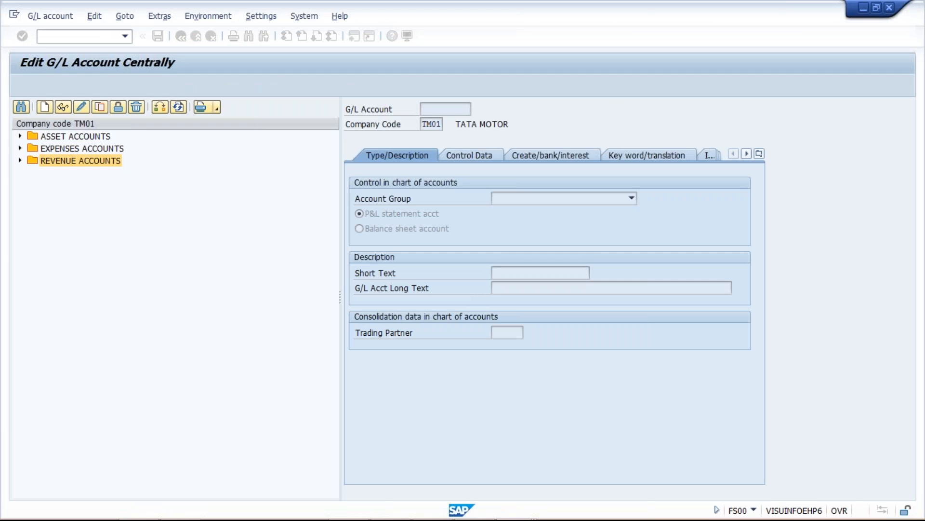
{"action": "left_click", "coordinate": [600, 199]}
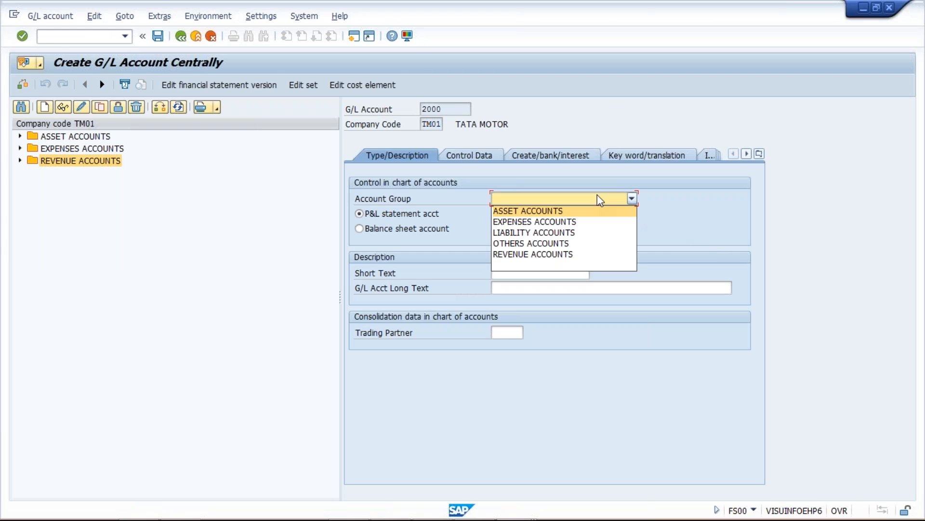
{"action": "left_click", "coordinate": [579, 233]}
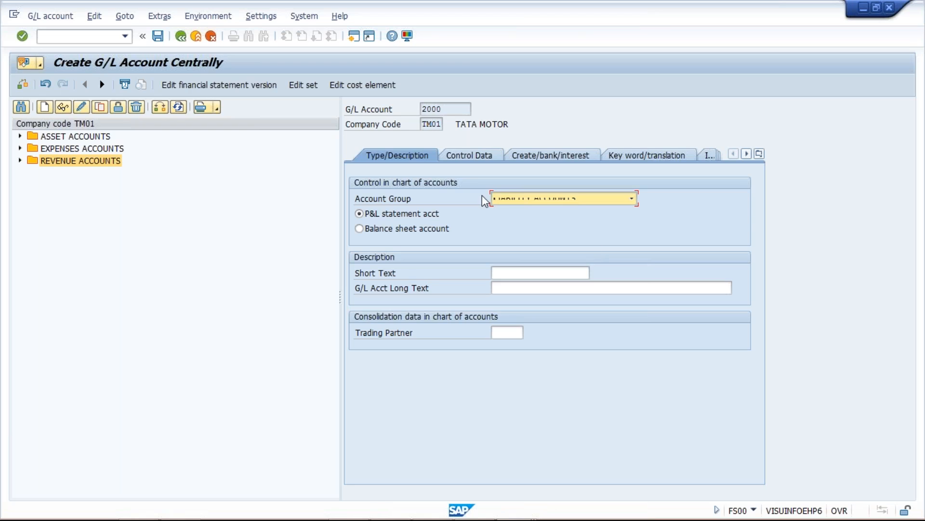
{"action": "left_click", "coordinate": [424, 229]}
Step: Set account 2000's short text to ACCOUNT PAYABLE MANF and its long text to ACCOUNT PAYABLE MANF
{"action": "left_click", "coordinate": [528, 273]}
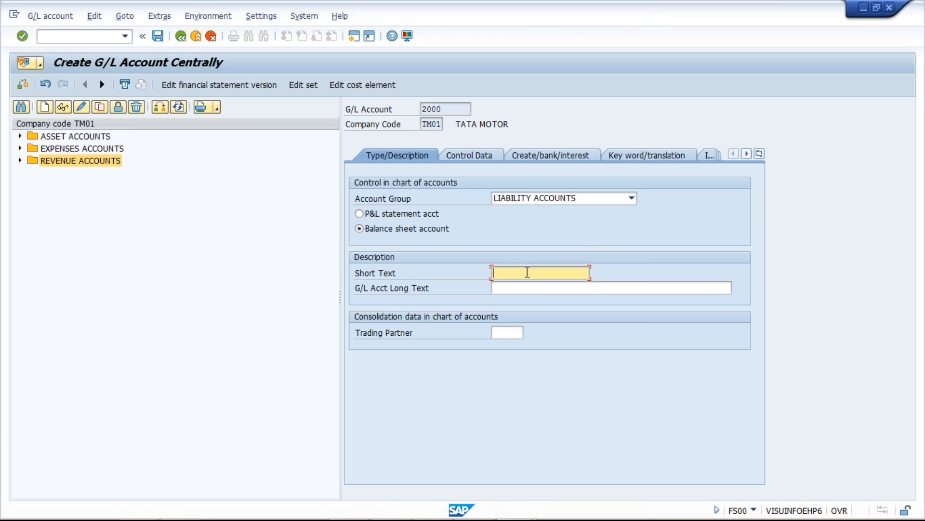
{"action": "type", "text": "A"}
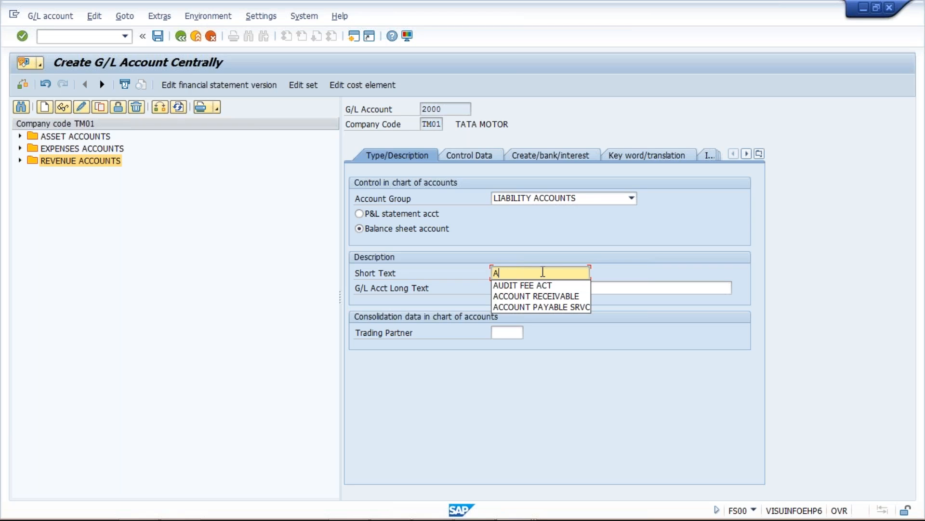
{"action": "left_click", "coordinate": [552, 307]}
{"action": "key", "text": "BackSpace"}
{"action": "key", "text": "BackSpace"}
{"action": "key", "text": "BackSpace"}
{"action": "key", "text": "BackSpace"}
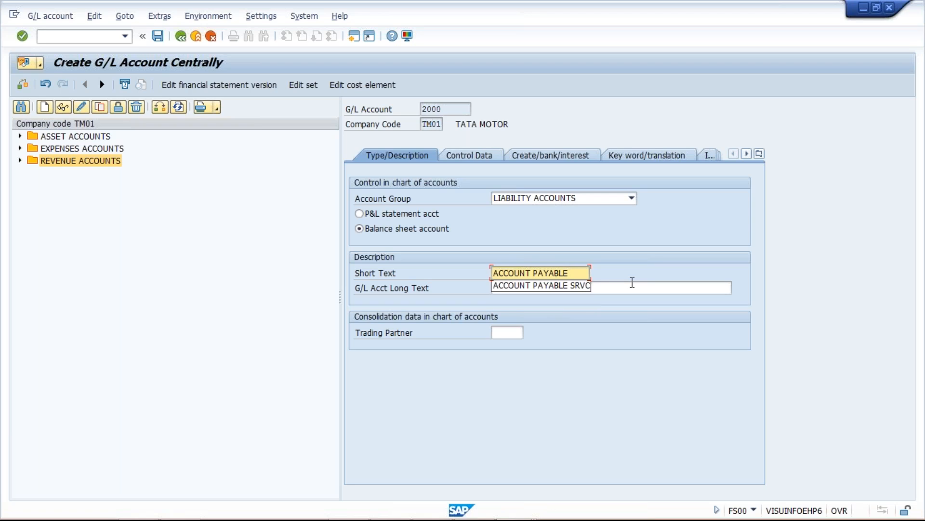
{"action": "type", "text": "MA"}
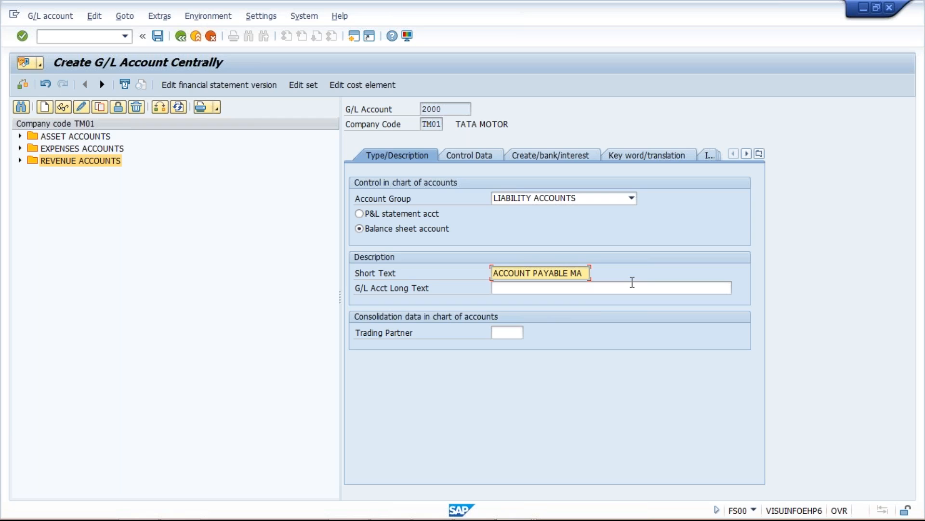
{"action": "type", "text": "NF"}
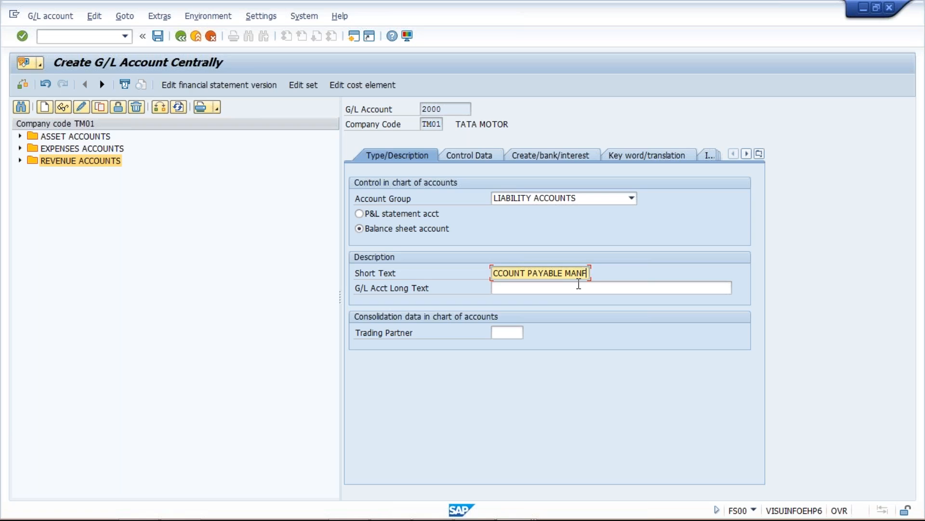
{"action": "left_click", "coordinate": [581, 284]}
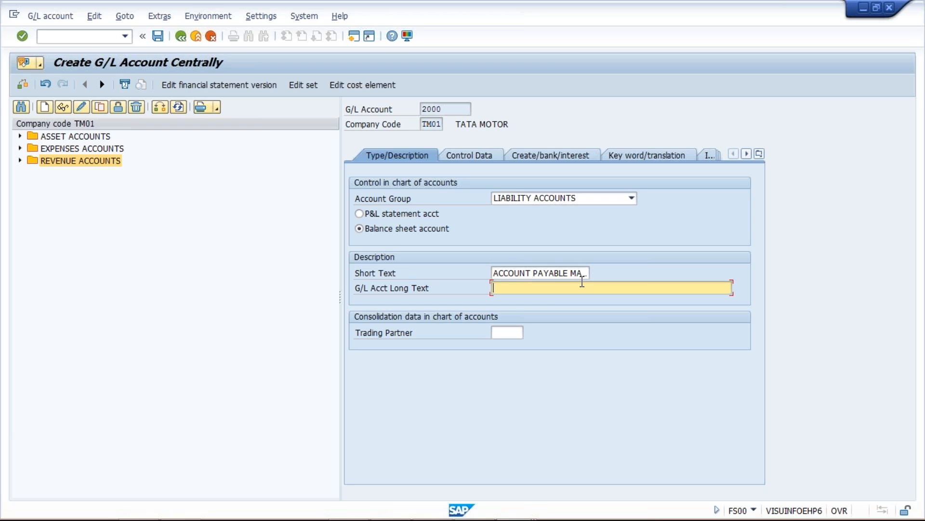
{"action": "type", "text": "ACCOUNT PAYABLE MANF"}
{"action": "type", "text": "."}
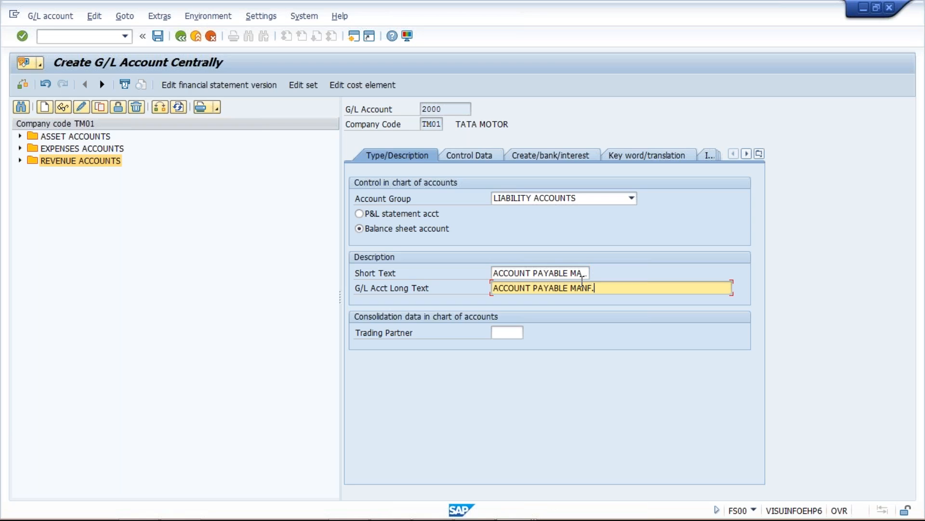
Step: In account 2000's control data, make it a reconciliation account for Vendors, enable line item display and choose a sort key
{"action": "left_click", "coordinate": [476, 159]}
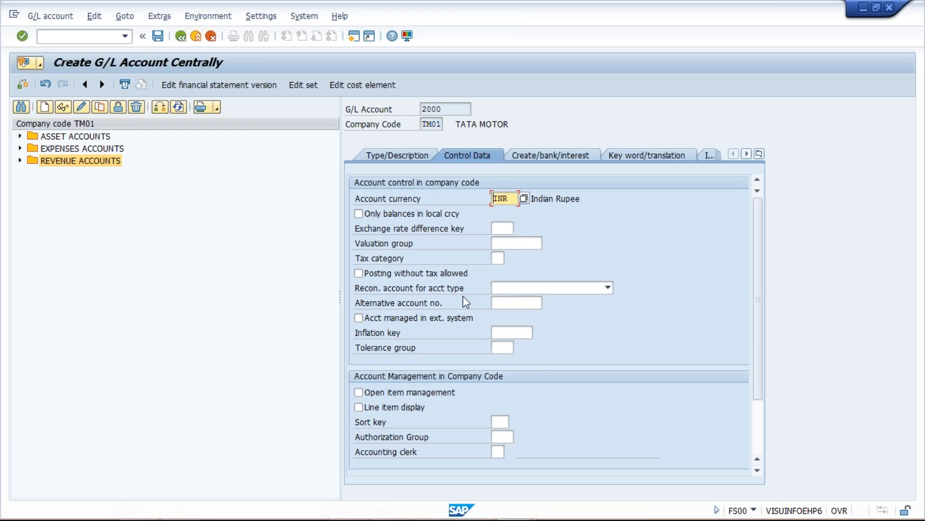
{"action": "left_click", "coordinate": [551, 289]}
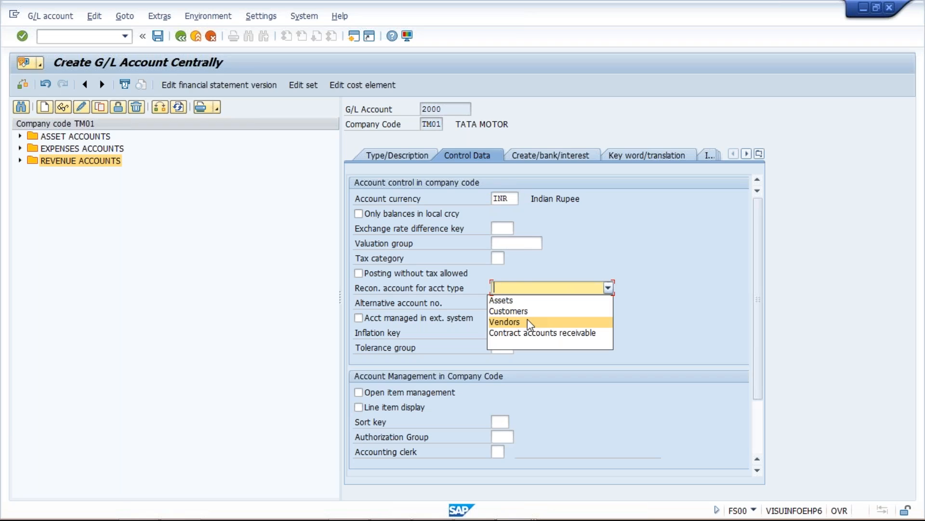
{"action": "left_click", "coordinate": [529, 323]}
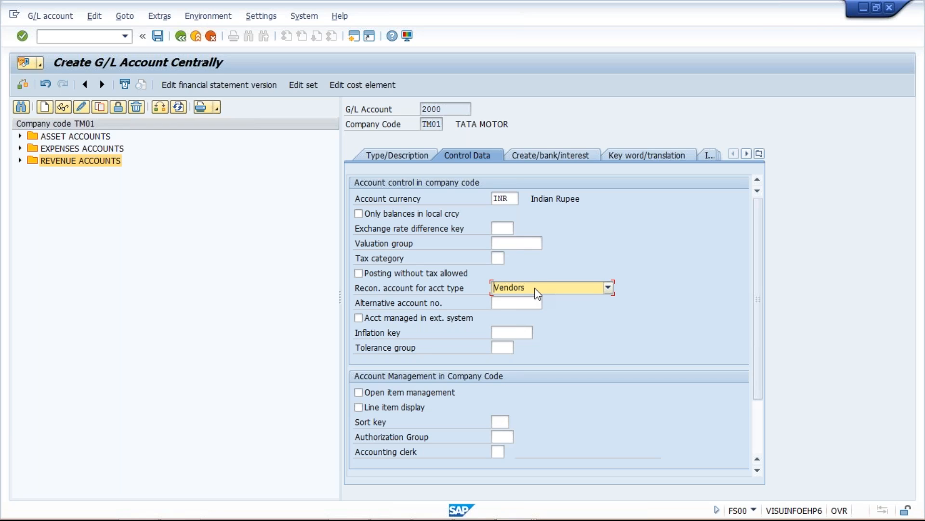
{"action": "left_click", "coordinate": [413, 409]}
{"action": "left_click", "coordinate": [501, 422]}
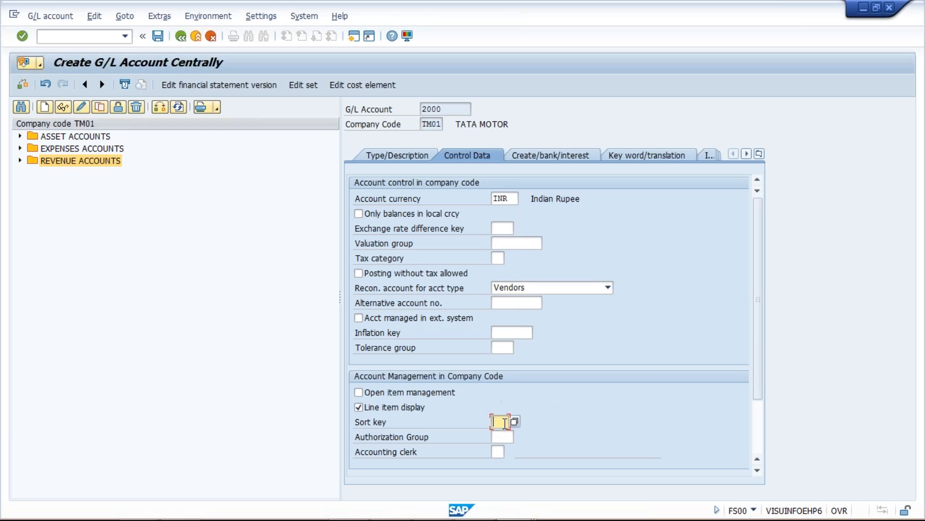
{"action": "type", "text": "0"}
{"action": "key", "text": "Down"}
{"action": "key", "text": "Return"}
Step: Assign field status group G067 to account 2000 and save the account
{"action": "left_click", "coordinate": [547, 155]}
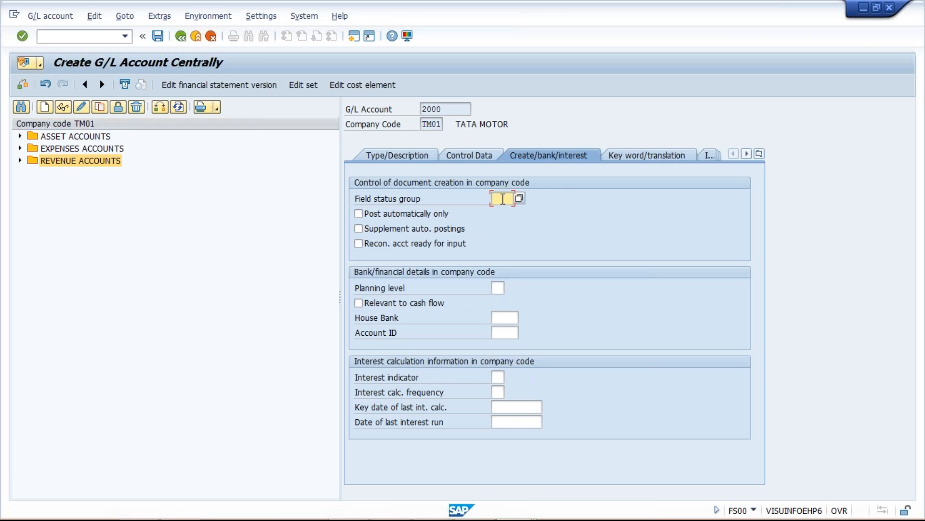
{"action": "type", "text": "G067"}
{"action": "key", "text": "Return"}
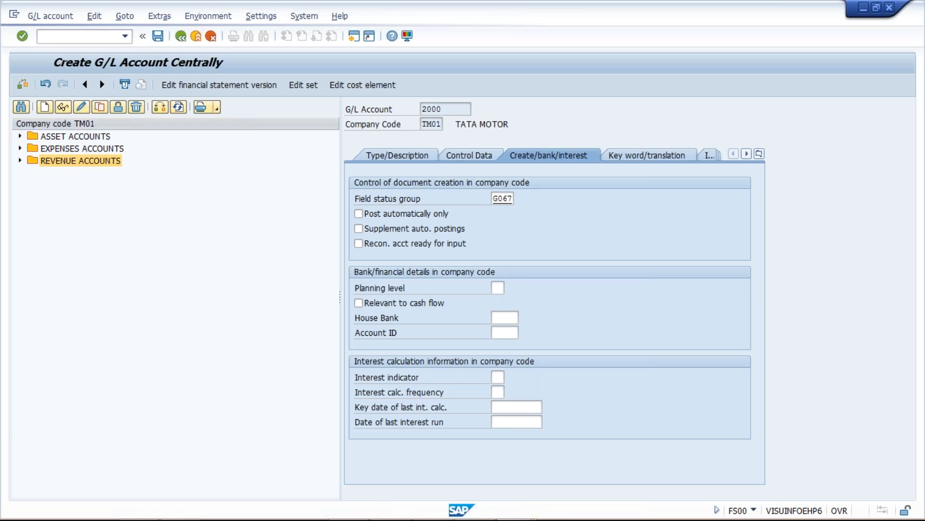
{"action": "left_click_drag", "start_coordinate": [619, 199], "coordinate": [525, 203]}
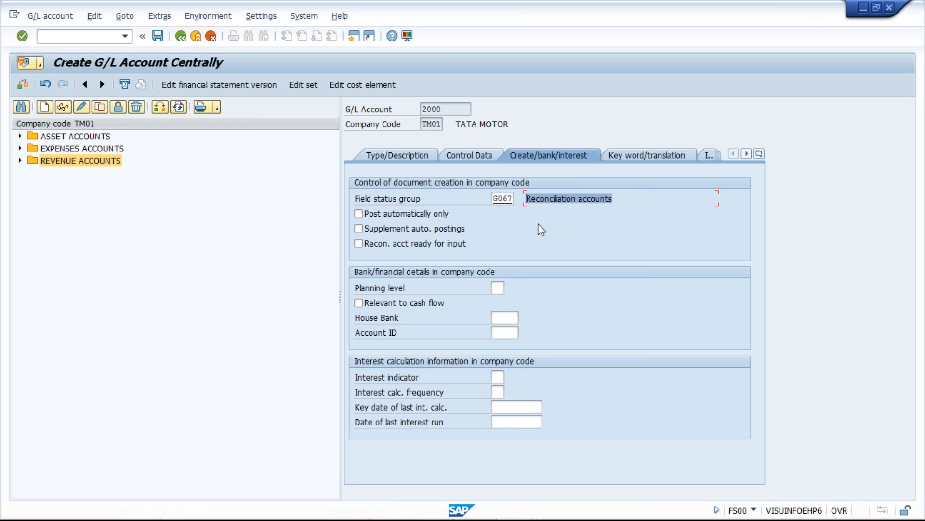
{"action": "key", "text": "ctrl+s"}
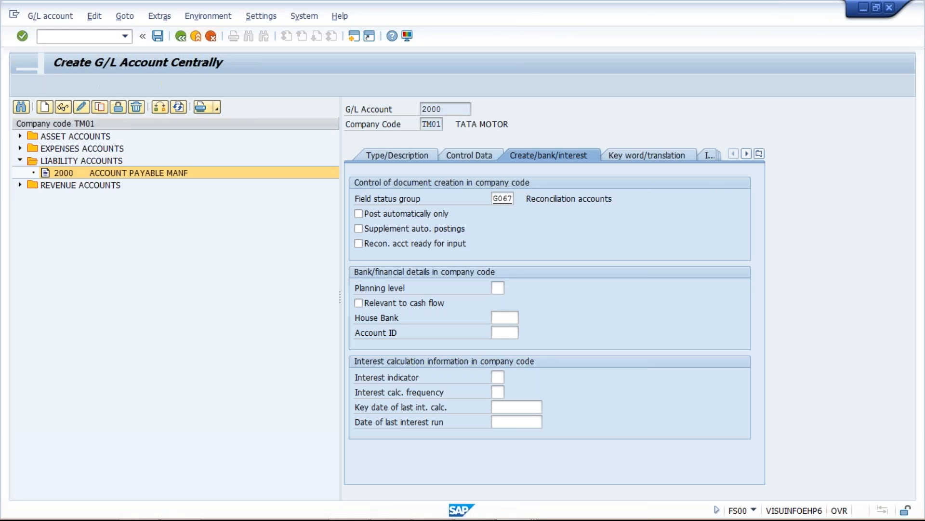
Step: Copy G/L account 2000 to a new account 2001 in company code TM01
{"action": "left_click", "coordinate": [194, 176]}
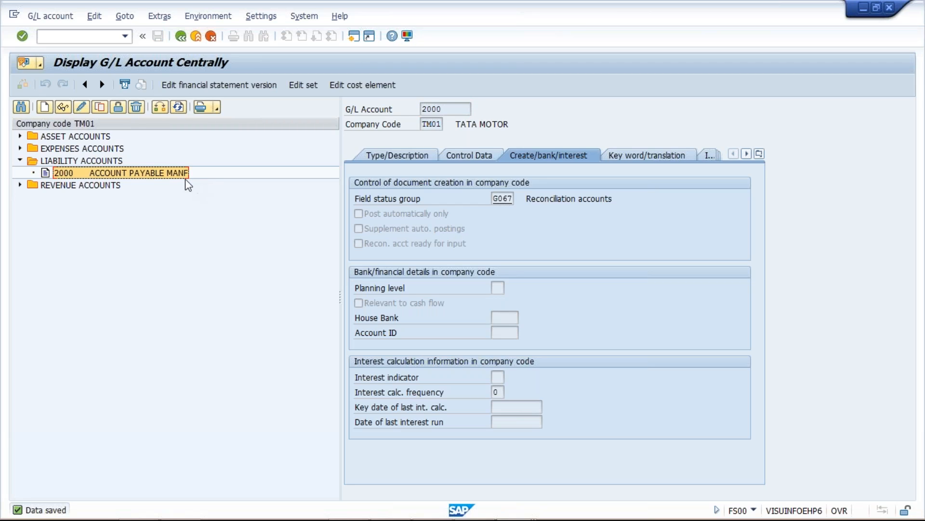
{"action": "left_click", "coordinate": [100, 107]}
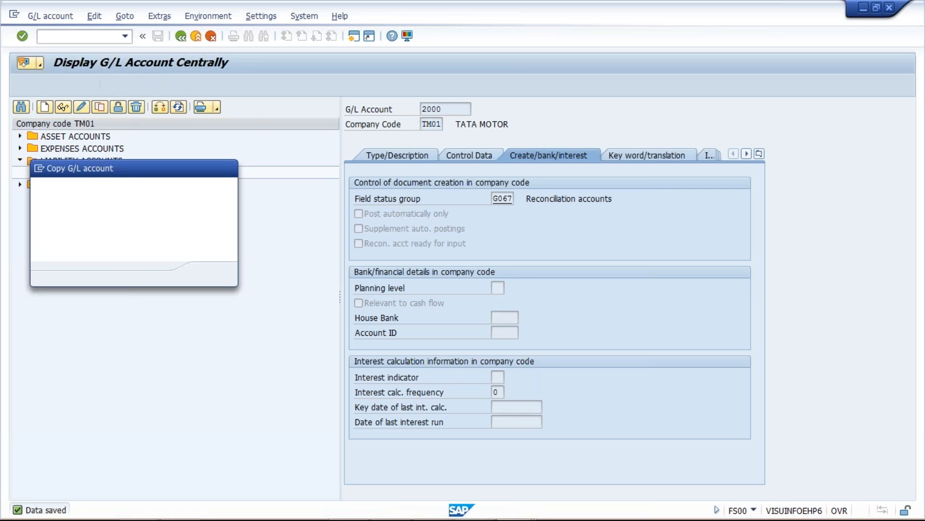
{"action": "key", "text": "BackSpace"}
{"action": "type", "text": "1"}
{"action": "key", "text": "Return"}
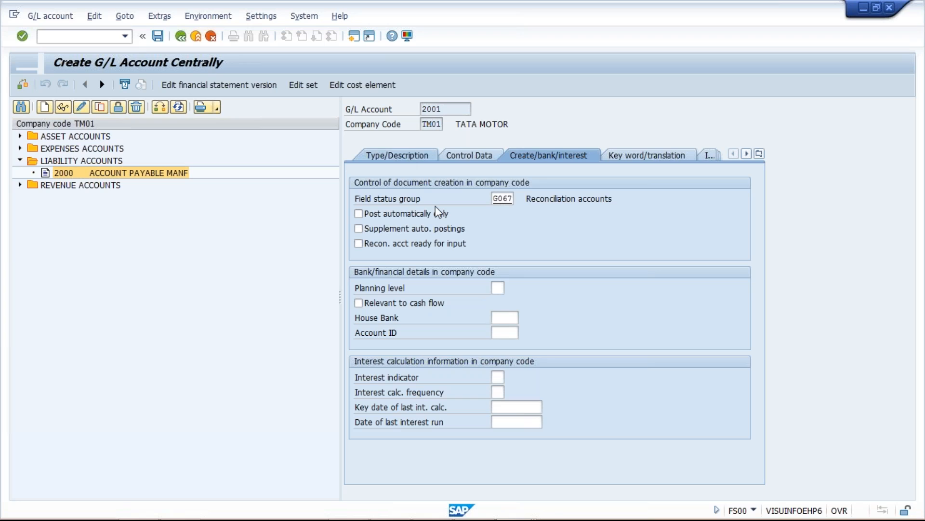
Step: Set account 2001's short text to ACCOUNT PAYABLE SERV and long text to ACCOUNT PAYABLE SERV., and save the account
{"action": "left_click", "coordinate": [397, 156]}
{"action": "left_click", "coordinate": [585, 273]}
{"action": "key", "text": "BackSpace"}
{"action": "key", "text": "BackSpace"}
{"action": "key", "text": "BackSpace"}
{"action": "key", "text": "BackSpace"}
{"action": "type", "text": "SERV"}
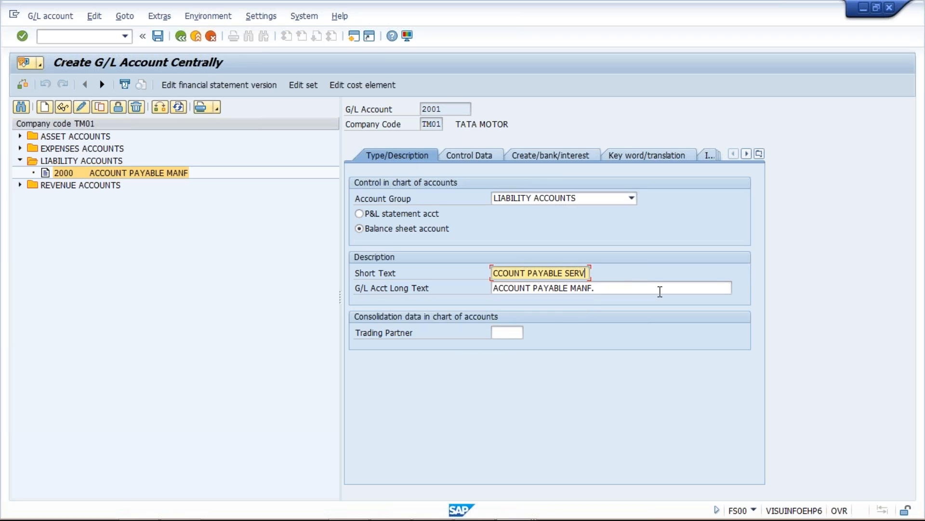
{"action": "key", "text": "ctrl+a"}
{"action": "left_click", "coordinate": [660, 291]}
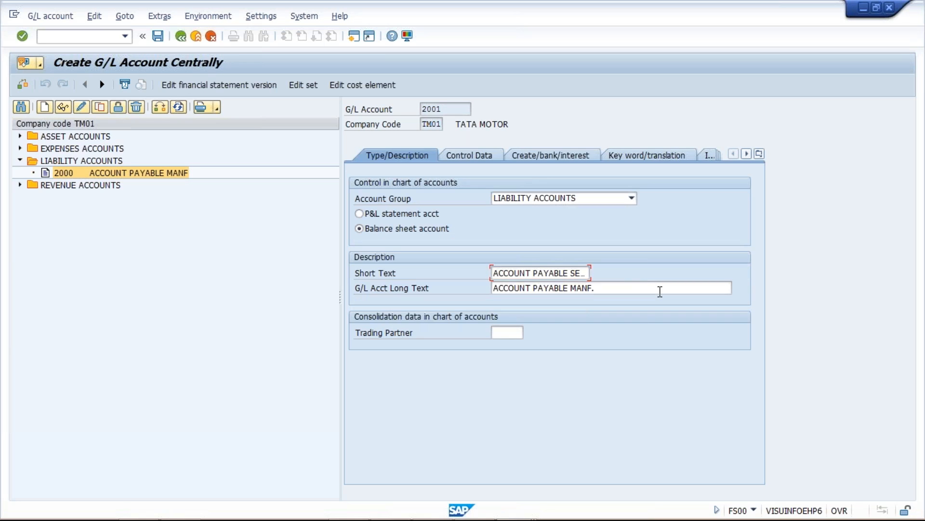
{"action": "key", "text": "ctrl+a"}
{"action": "key", "text": "ctrl+v"}
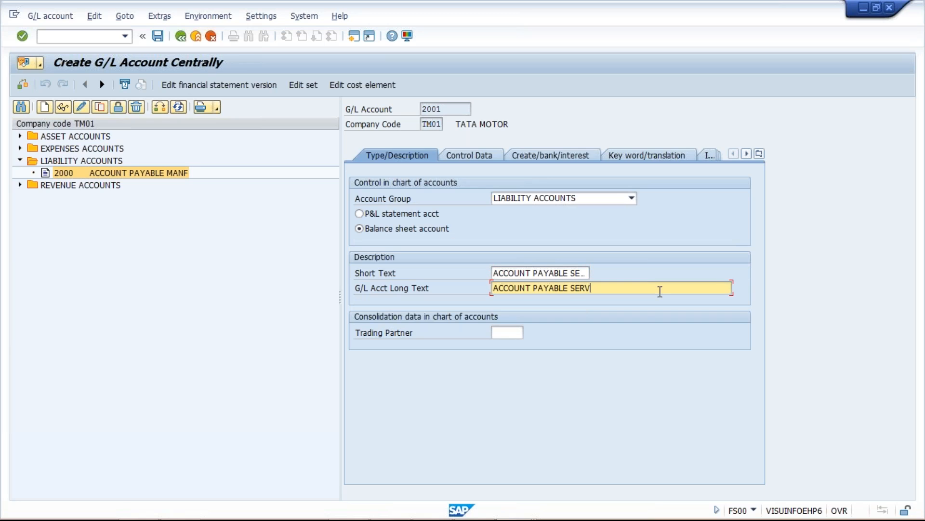
{"action": "type", "text": "."}
{"action": "left_click", "coordinate": [158, 37]}
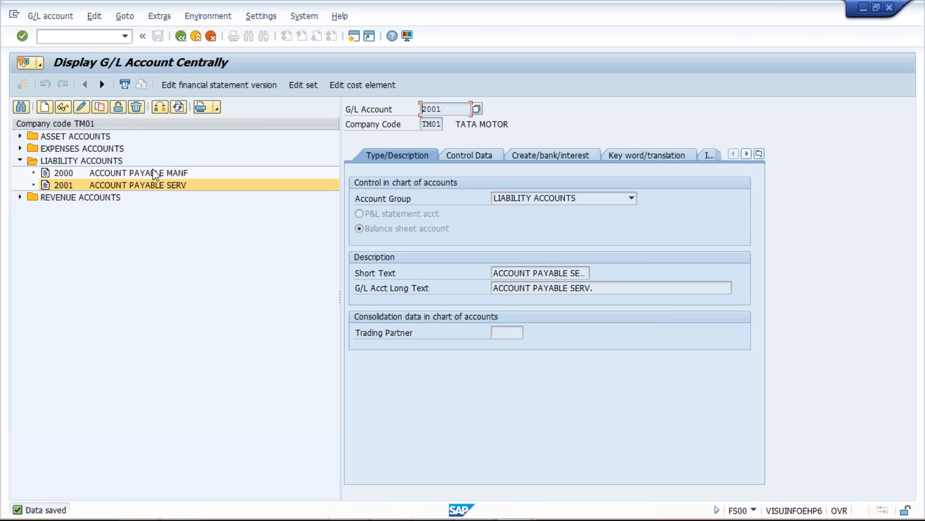
Step: Switch to the Excel vendor example and compare the reconciliation accounts assigned to vendors A and E
{"action": "left_click", "coordinate": [164, 176]}
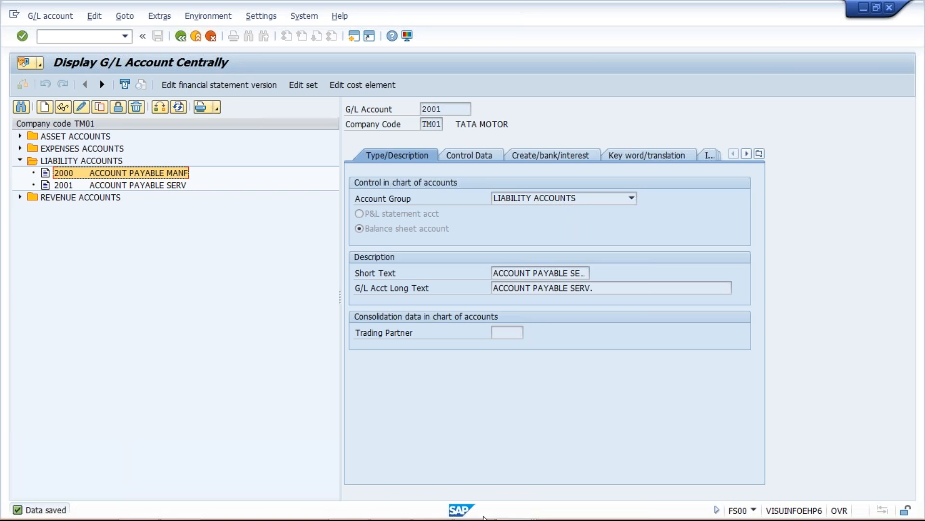
{"action": "left_click", "coordinate": [481, 515]}
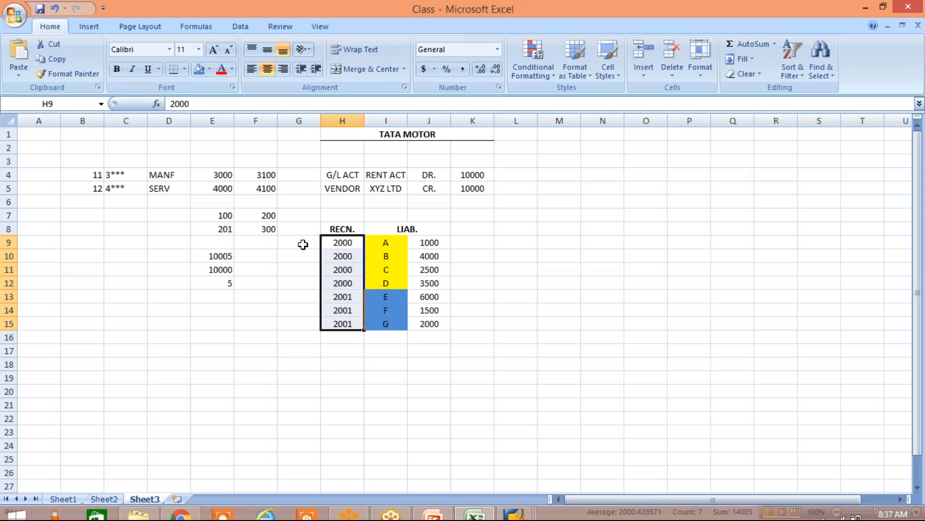
{"action": "left_click", "coordinate": [302, 241]}
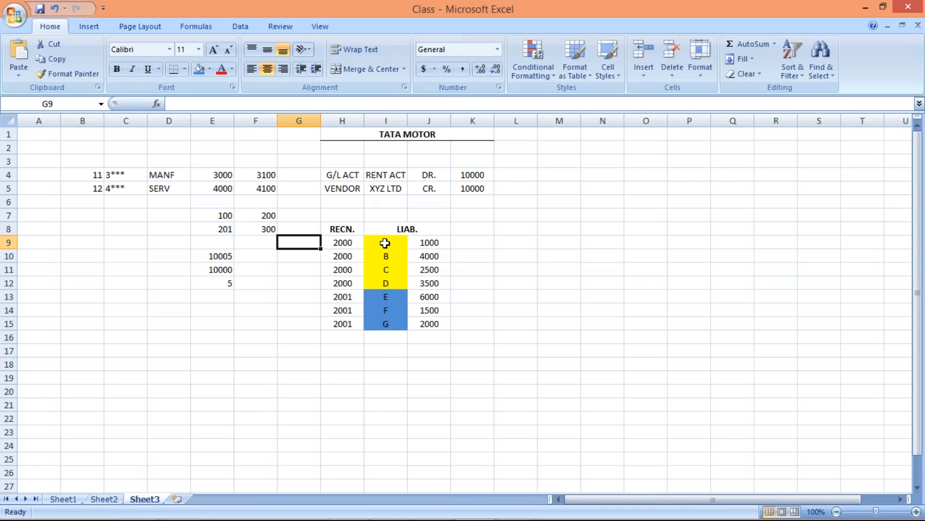
{"action": "left_click", "coordinate": [385, 243]}
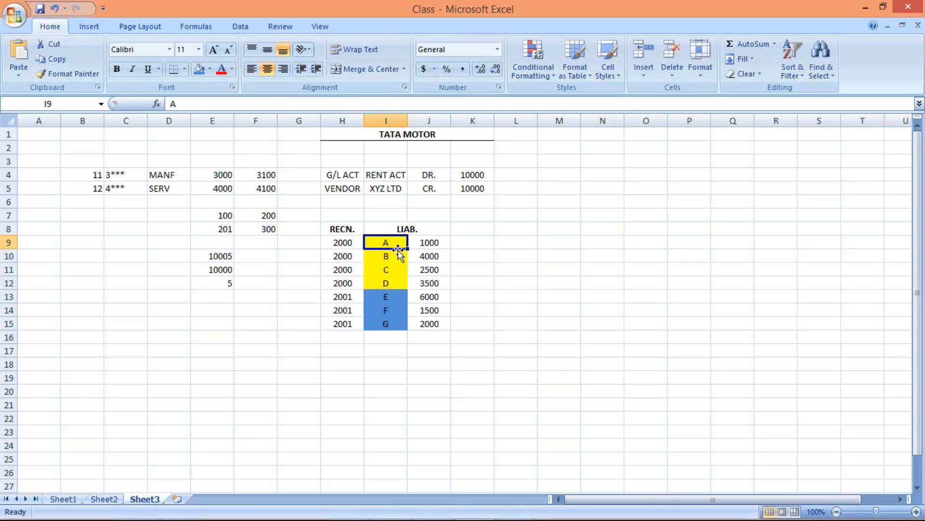
{"action": "left_click", "coordinate": [336, 243]}
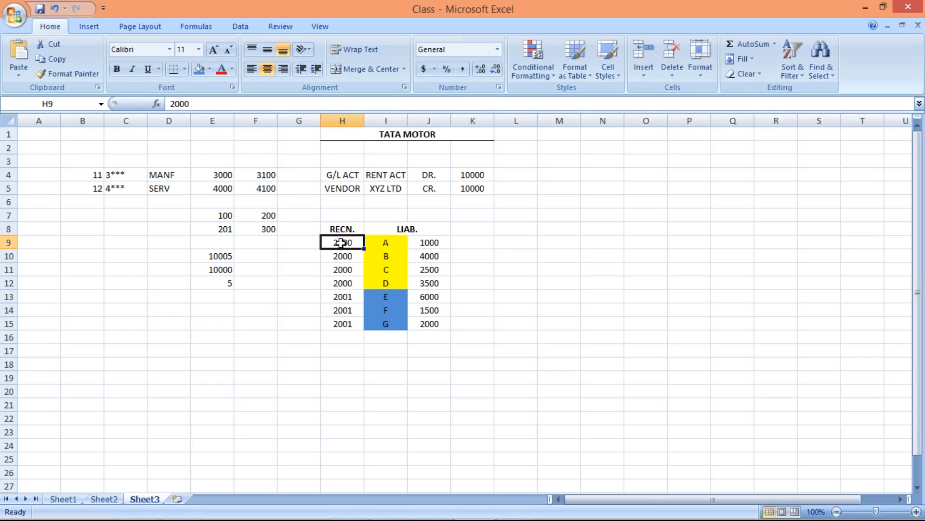
{"action": "left_click", "coordinate": [386, 295]}
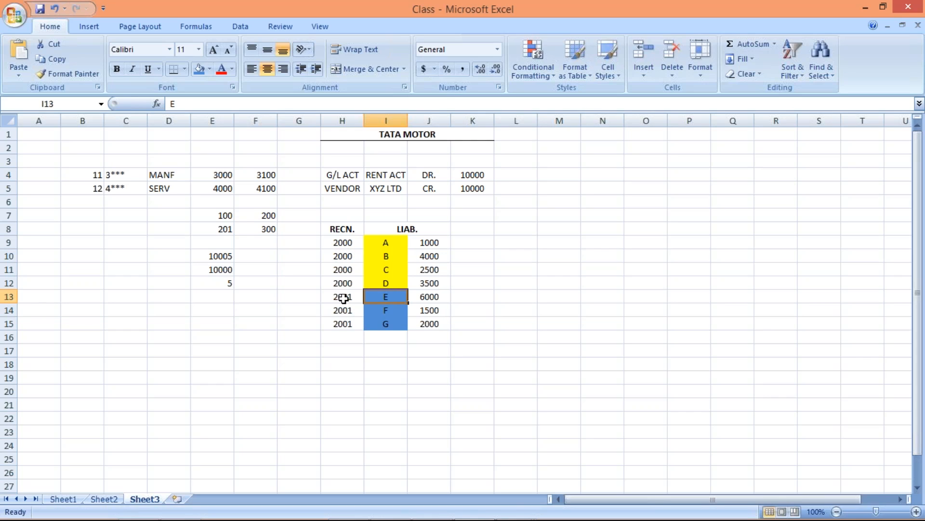
{"action": "left_click", "coordinate": [342, 298]}
{"action": "key", "text": "Right"}
{"action": "left_click", "coordinate": [347, 299]}
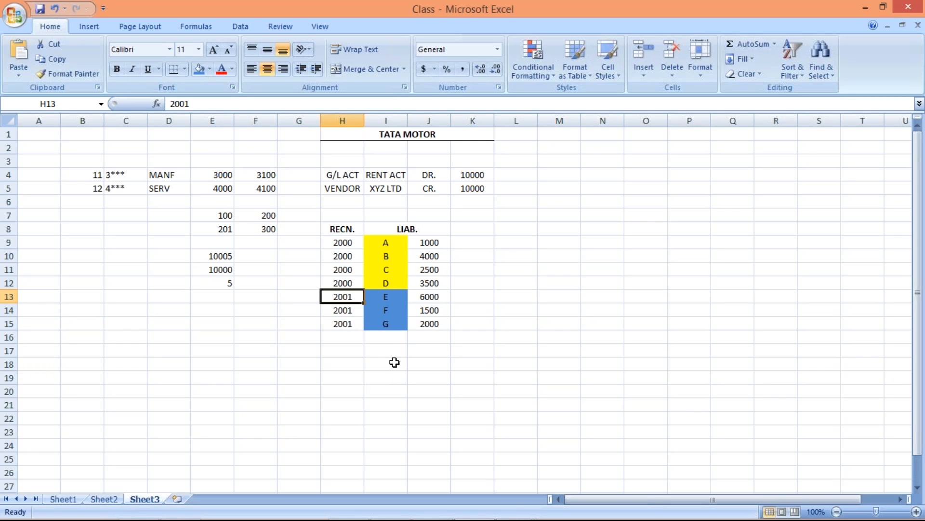
Step: Add a further vendor Z in cell I17, below the existing vendor list
{"action": "left_click", "coordinate": [387, 347]}
{"action": "type", "text": "Z"}
{"action": "key", "text": "Return"}
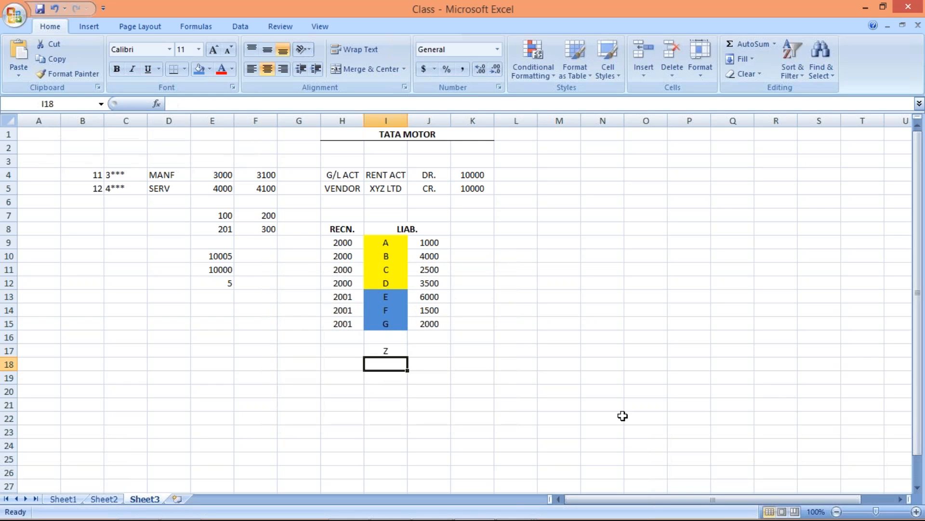
{"action": "left_click", "coordinate": [391, 352]}
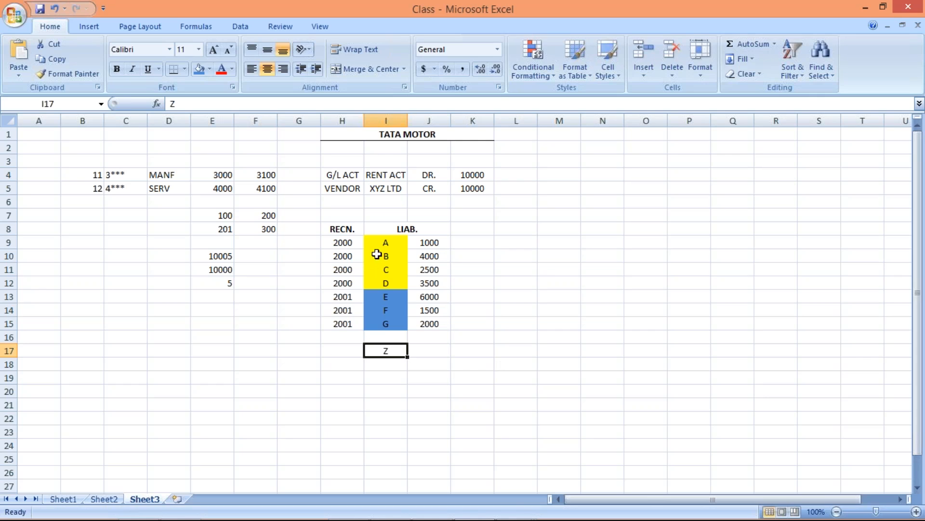
Step: Assign reconciliation account 2000 to vendor Z by entering it in cell H17
{"action": "left_click", "coordinate": [386, 242]}
{"action": "left_click", "coordinate": [389, 356]}
{"action": "left_click", "coordinate": [337, 347]}
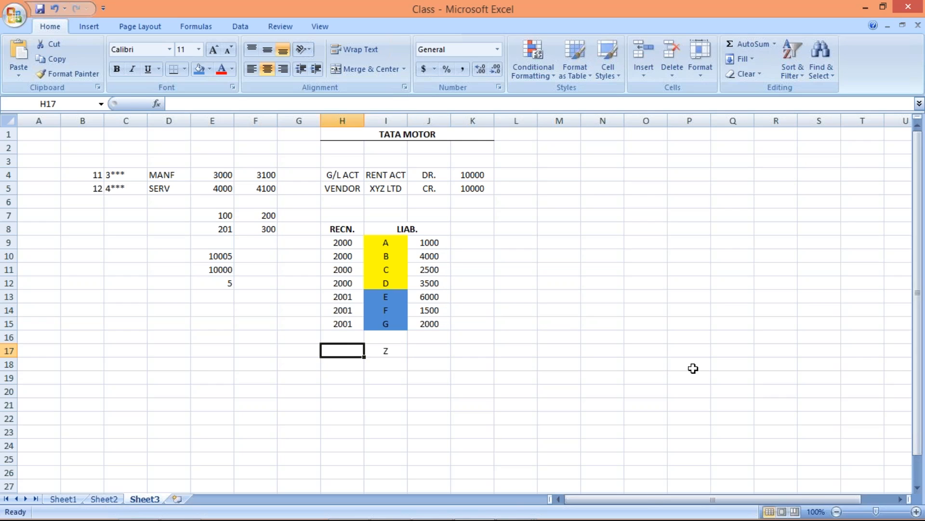
{"action": "type", "text": "2000"}
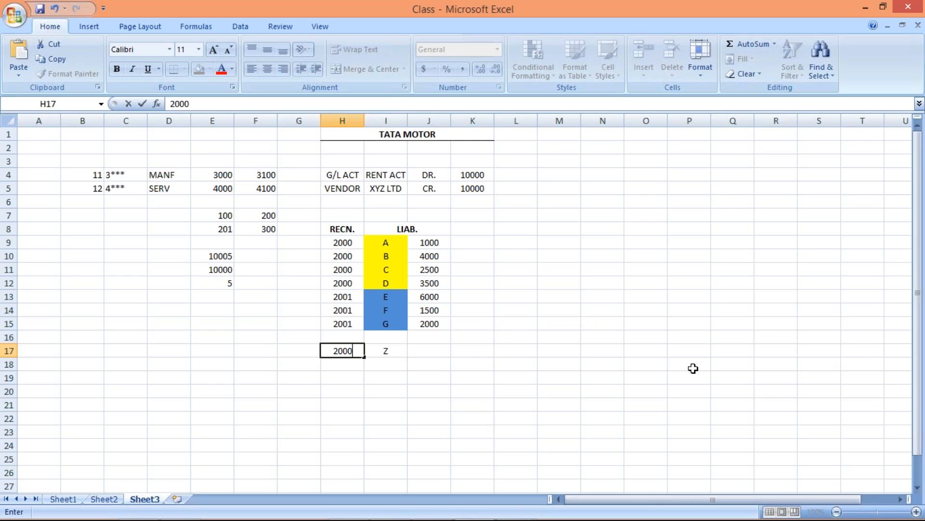
{"action": "key", "text": "Return"}
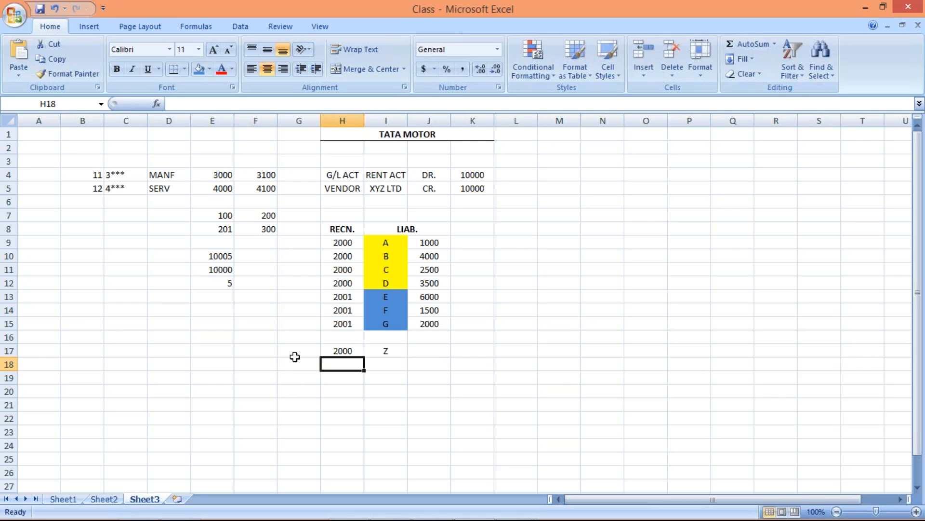
Step: Compare vendor Z's reconciliation account in H17 with vendor E's in H13
{"action": "left_click", "coordinate": [354, 350]}
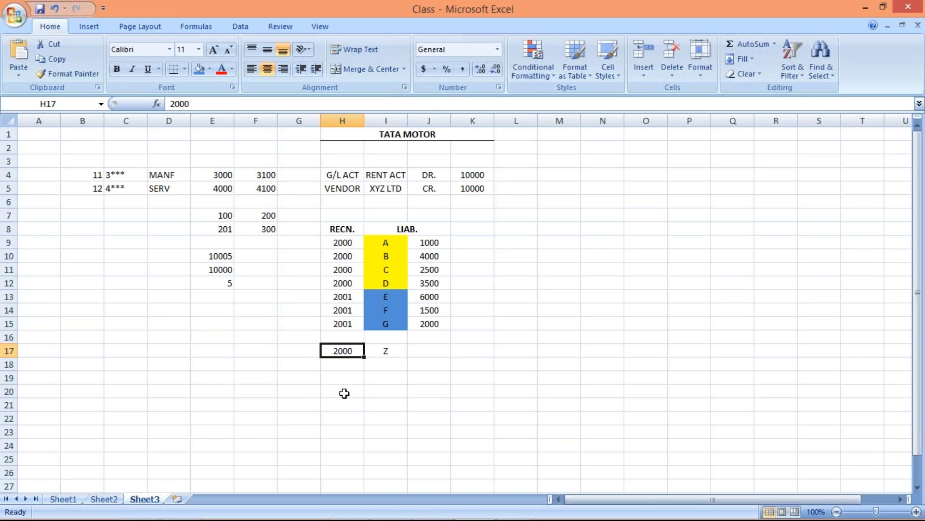
{"action": "left_click", "coordinate": [340, 296]}
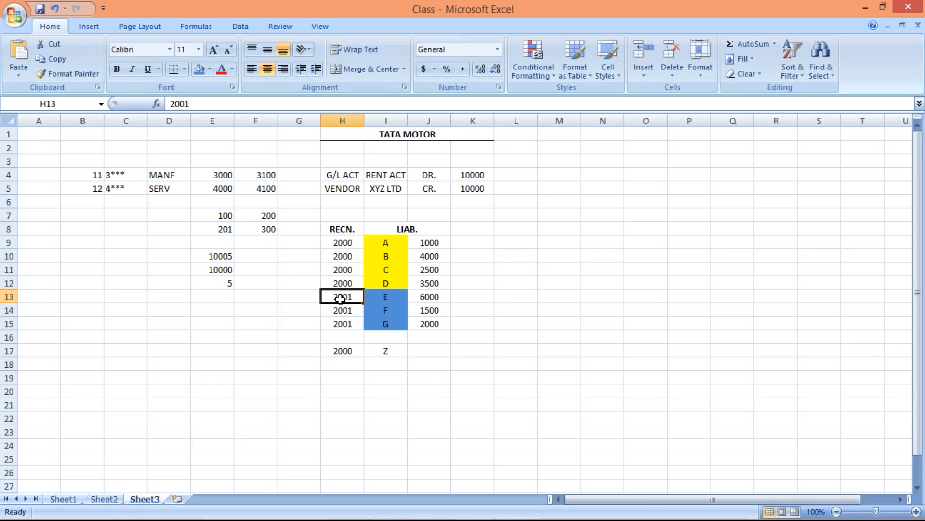
{"action": "left_click", "coordinate": [343, 349]}
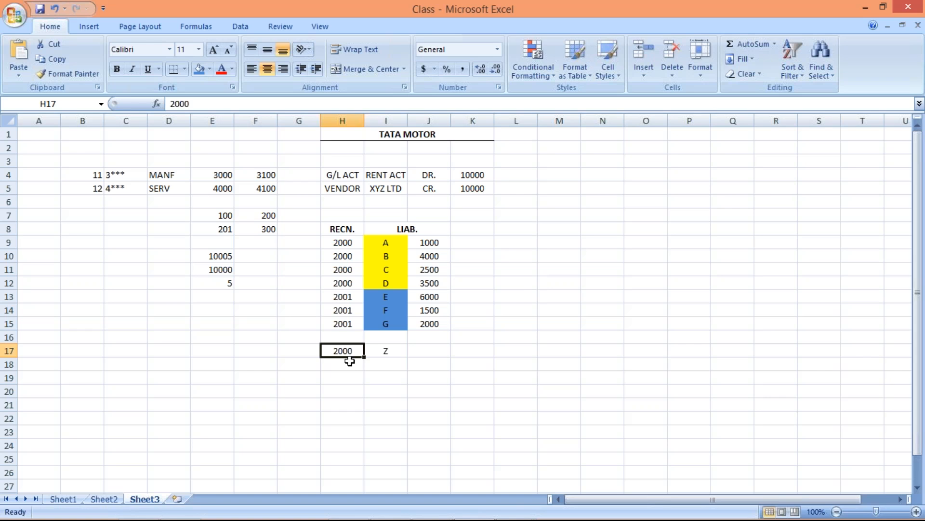
Step: Switch to SAP and review liability accounts 2000 and 2001 of company code TM01 against the Excel vendor example
{"action": "key", "text": "alt+Tab"}
{"action": "left_click", "coordinate": [138, 173]}
{"action": "left_click", "coordinate": [138, 185]}
{"action": "left_click", "coordinate": [138, 175]}
{"action": "left_click", "coordinate": [138, 185]}
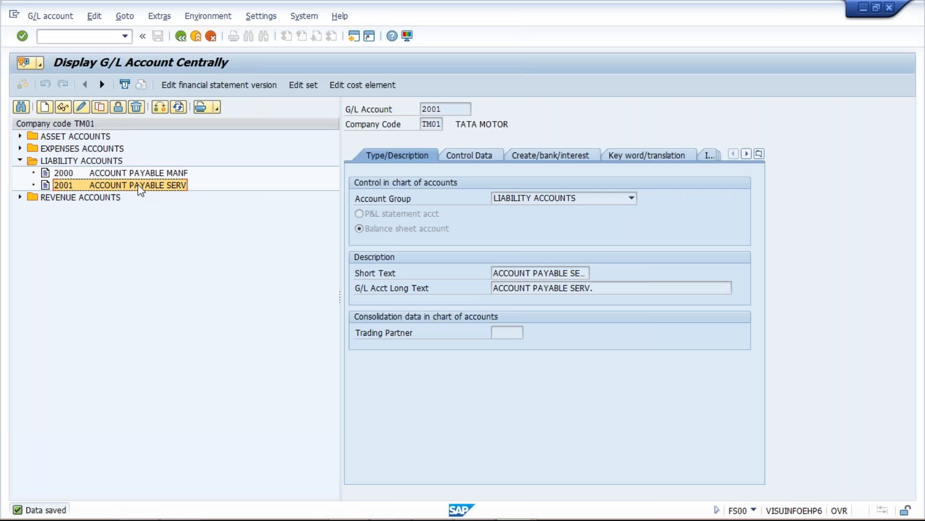
{"action": "key", "text": "alt+Tab"}
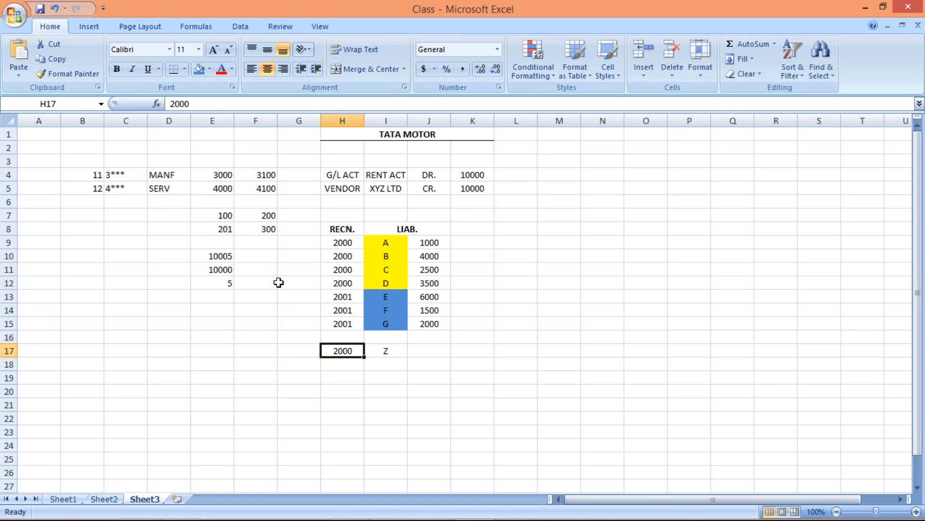
{"action": "key", "text": "alt+Tab"}
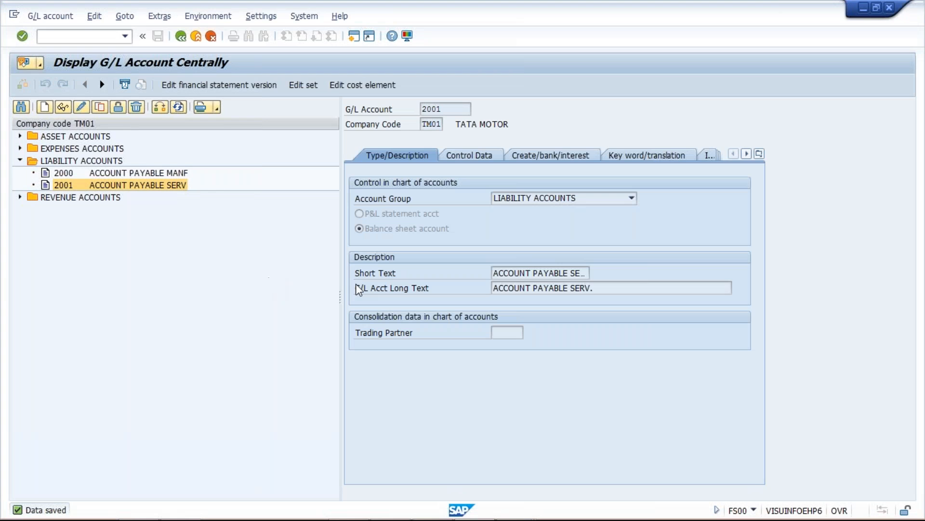
{"action": "left_click", "coordinate": [118, 183]}
{"action": "left_click", "coordinate": [127, 173]}
{"action": "left_click", "coordinate": [131, 187]}
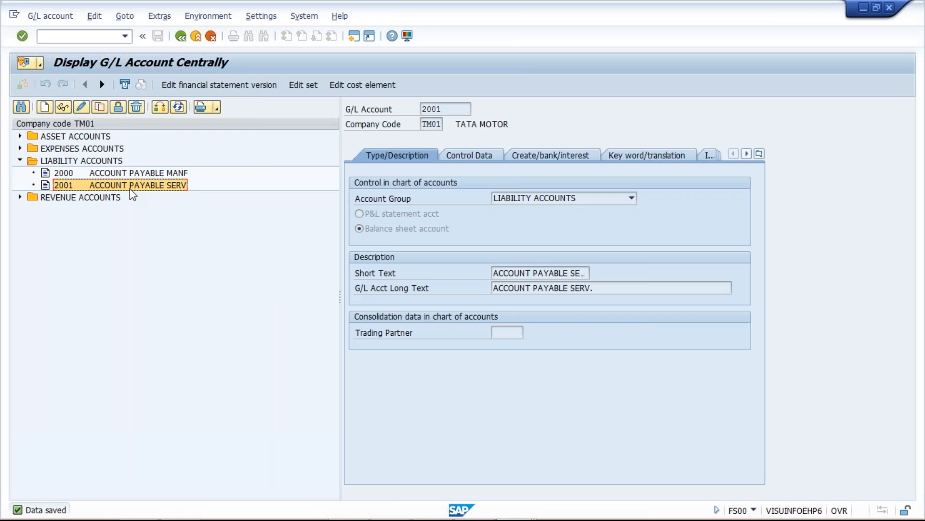
Step: Switch from SAP to the open PowerPoint presentation
{"action": "mouse_move", "coordinate": [435, 518]}
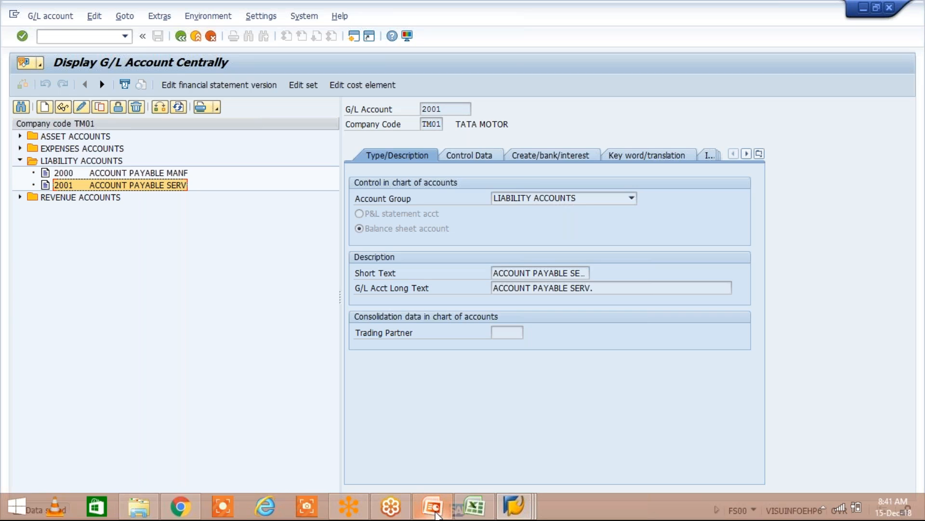
{"action": "left_click", "coordinate": [435, 515]}
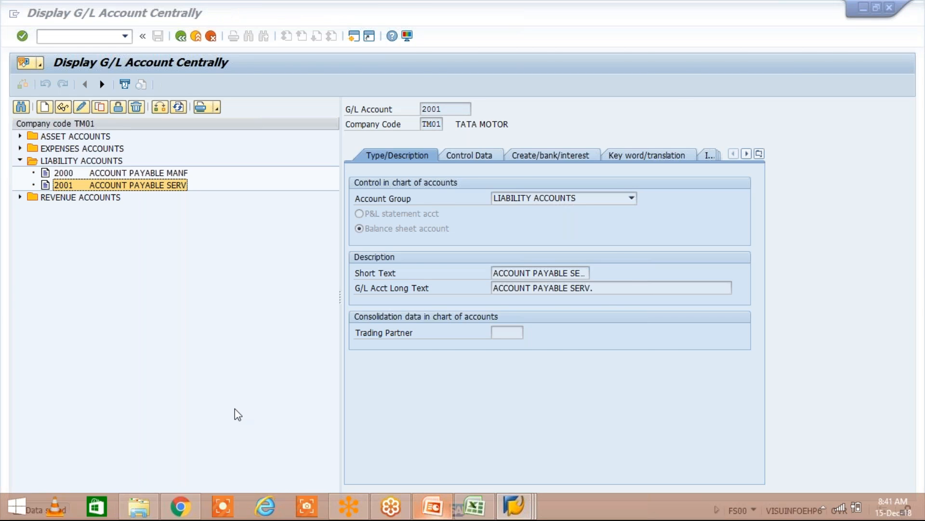